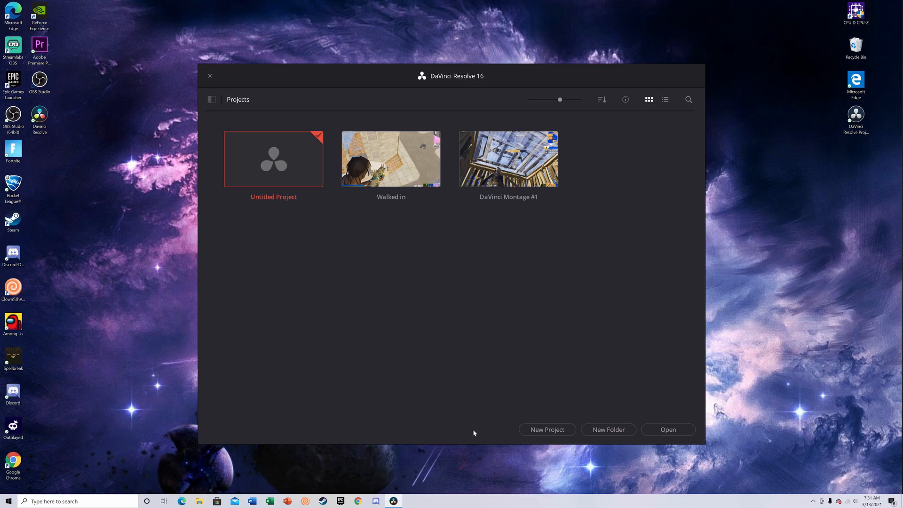
# Step: Create a new project named "tutorial montage"
pyautogui.click(546, 429)
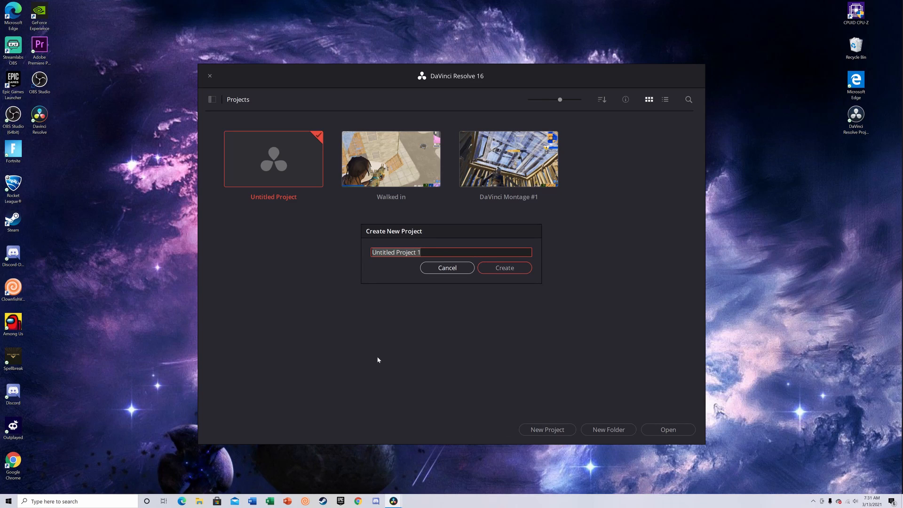
pyautogui.write('tutorial montage')
pyautogui.click(498, 272)
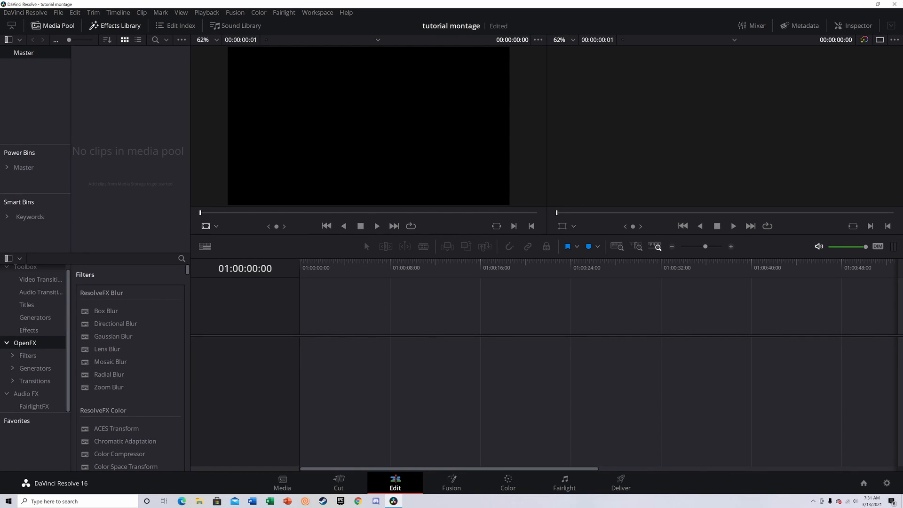
# Step: In the project settings, choose 1920 x 1080 HD timeline resolution and set the timeline and playback frame rates to 60 fps
pyautogui.click(887, 483)
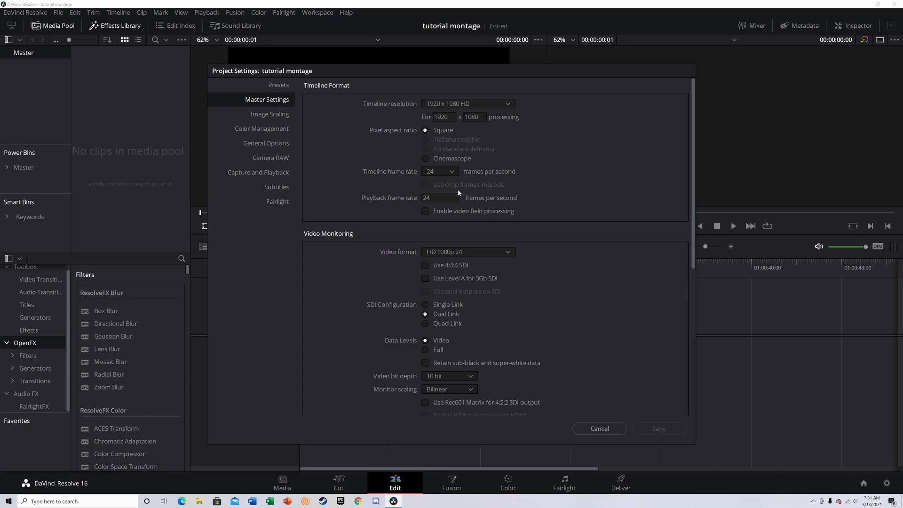
pyautogui.click(475, 106)
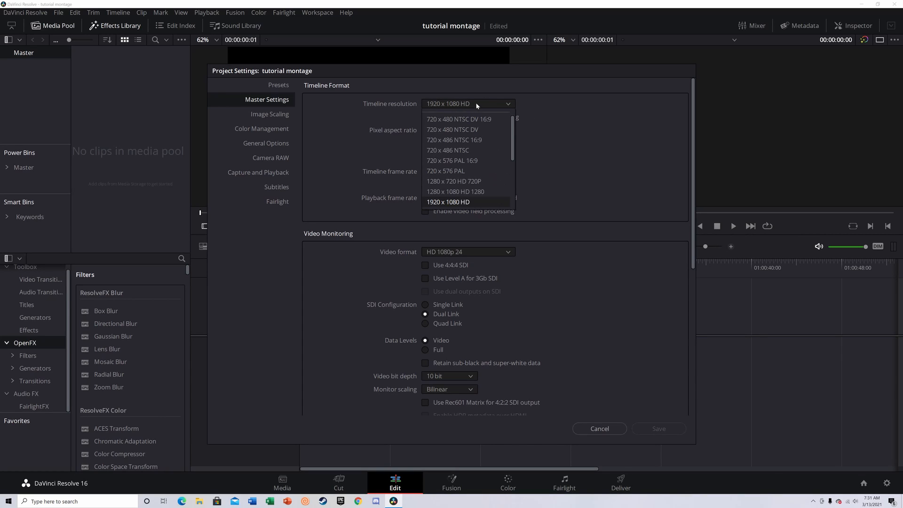
pyautogui.click(484, 199)
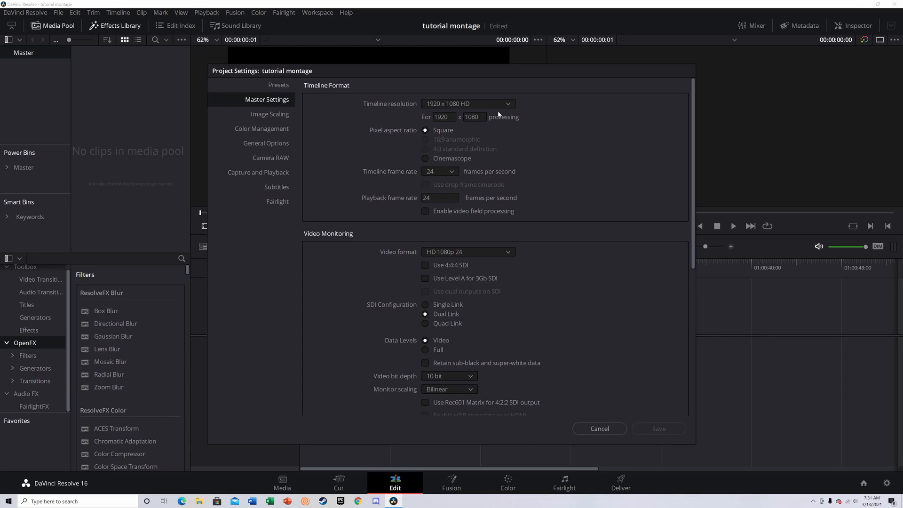
pyautogui.click(452, 172)
pyautogui.click(447, 277)
pyautogui.click(439, 197)
pyautogui.click(389, 273)
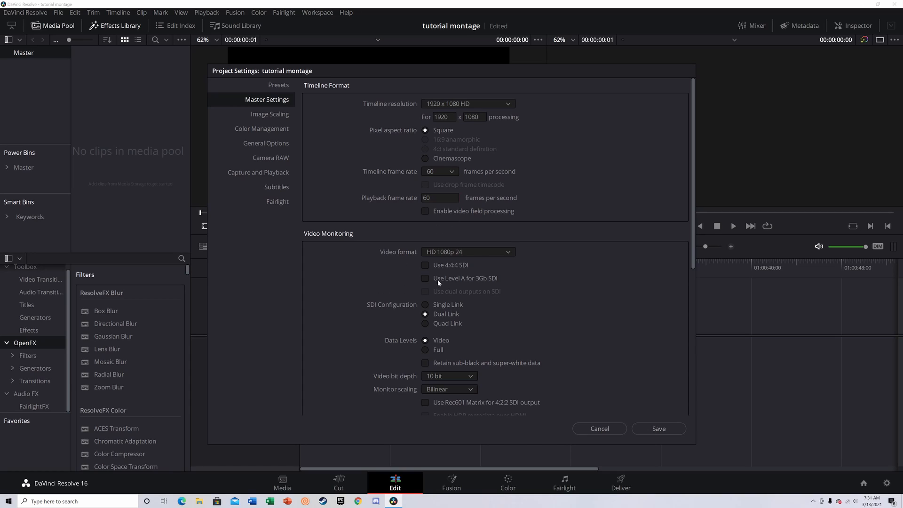
# Step: Set the video monitoring format to HD 1080p 60 and save the project settings
pyautogui.click(489, 253)
pyautogui.scroll(-3, 485, 332)
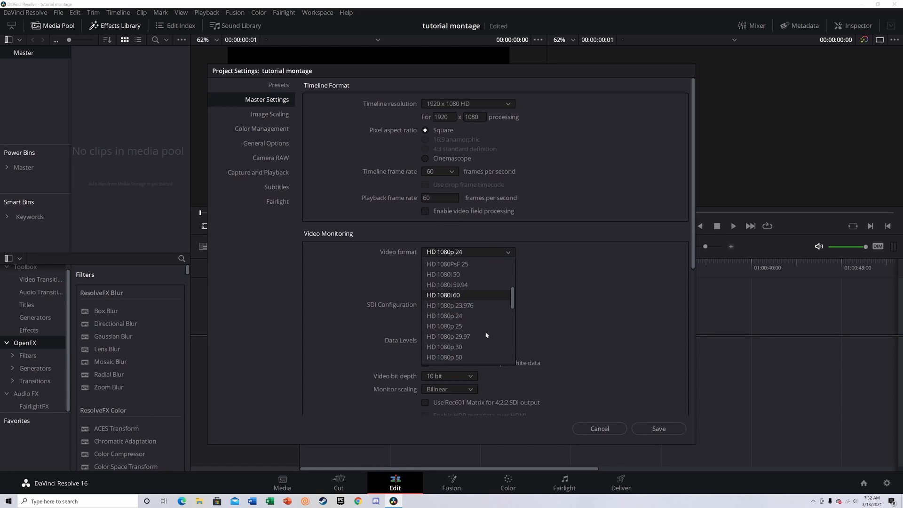
pyautogui.click(484, 359)
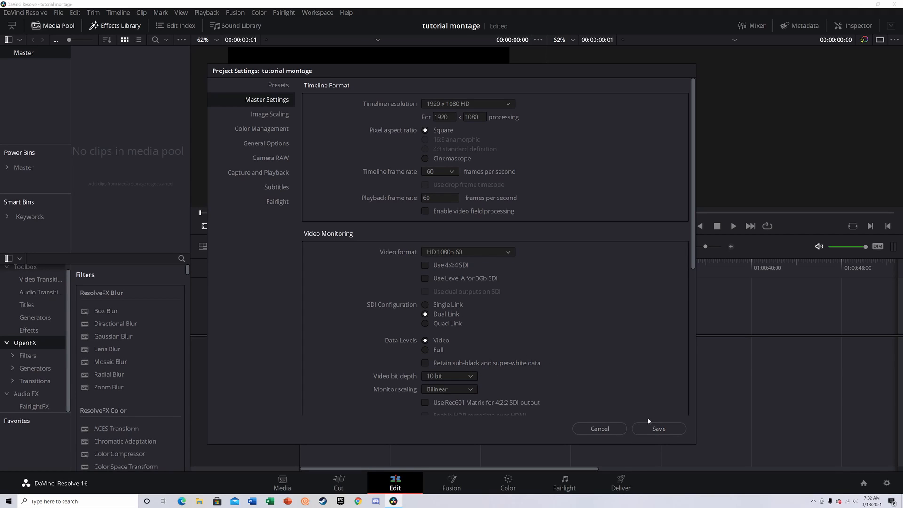
pyautogui.click(661, 428)
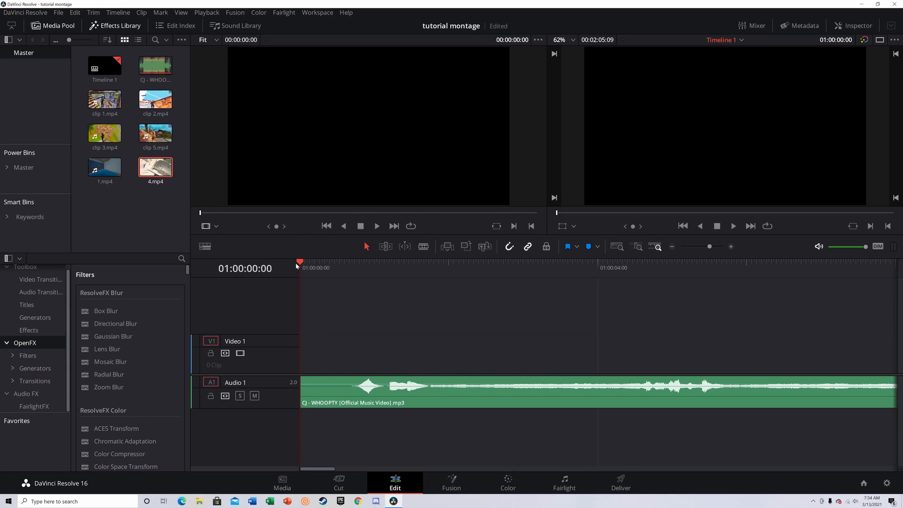
# Step: Play the song's opening to find where its intro ends, and blade the audio clip at 01:00:01:44
pyautogui.moveTo(306, 265); pyautogui.dragTo(354, 296)
pyautogui.press('space')
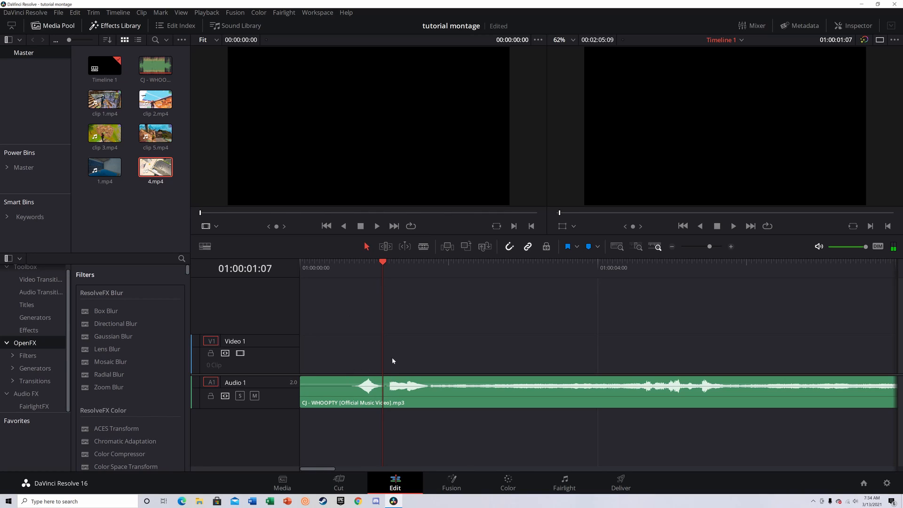
pyautogui.press('space')
pyautogui.click(421, 267)
pyautogui.moveTo(421, 267); pyautogui.dragTo(430, 268)
pyautogui.click(424, 246)
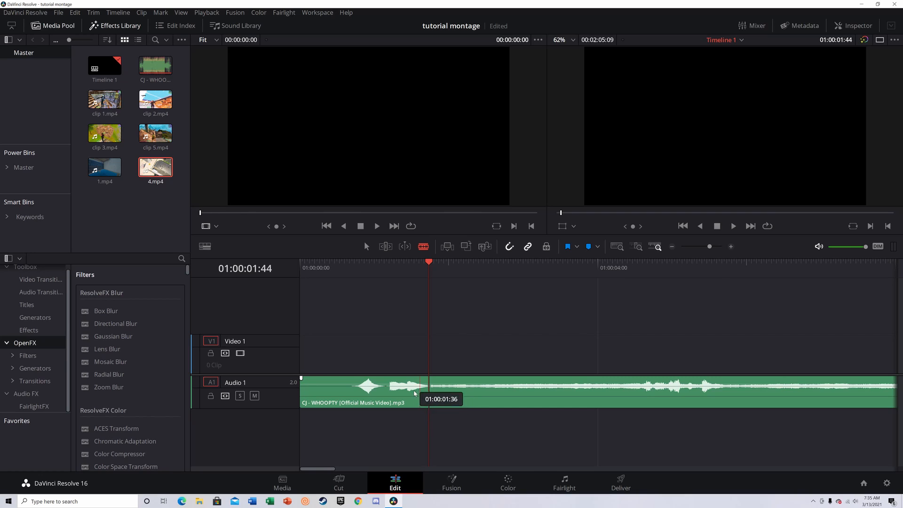
pyautogui.click(428, 393)
# Step: Delete the song section before the cut and close the gap so the audio starts at the timeline's beginning
pyautogui.press('a')
pyautogui.click(336, 399)
pyautogui.press('BackSpace')
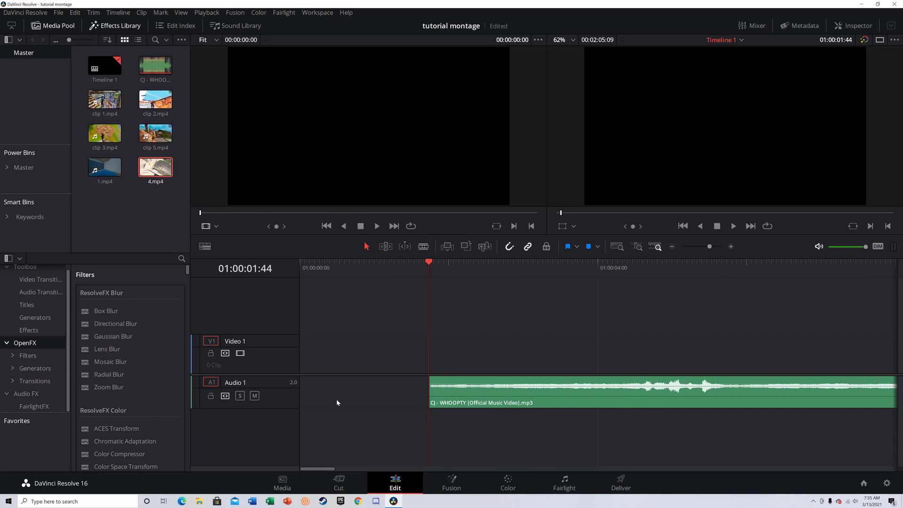
pyautogui.click(339, 401)
pyautogui.press('BackSpace')
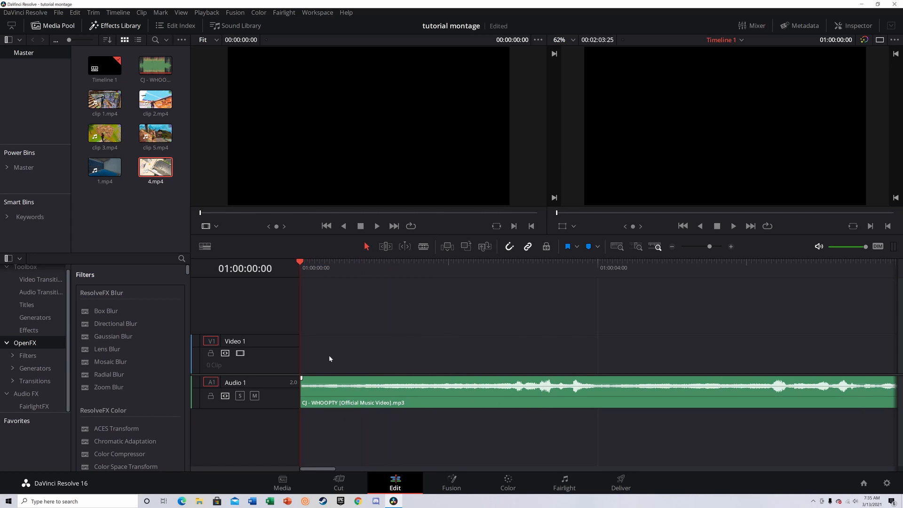
# Step: Play the trimmed song from the start and add a marker to the audio clip on the first beat, at about 00:00:08:24
pyautogui.press('space')
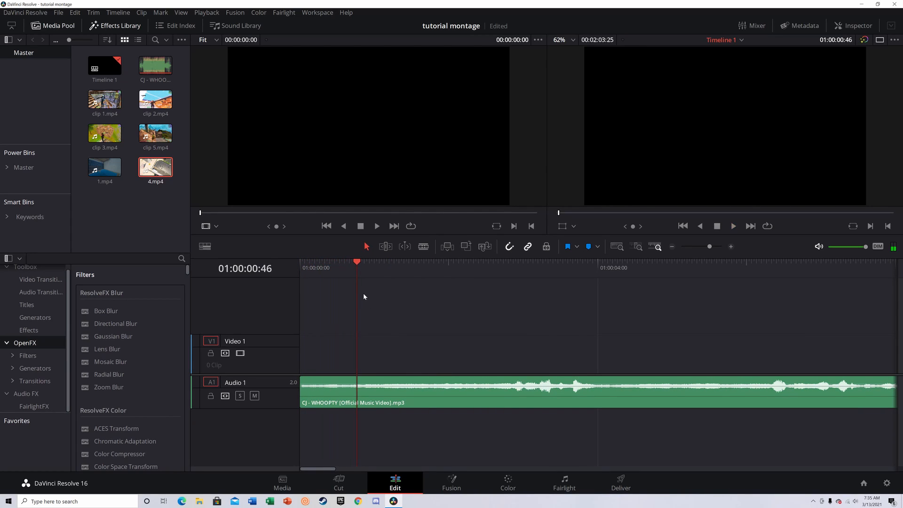
pyautogui.moveTo(356, 261); pyautogui.dragTo(301, 262)
pyautogui.click(371, 403)
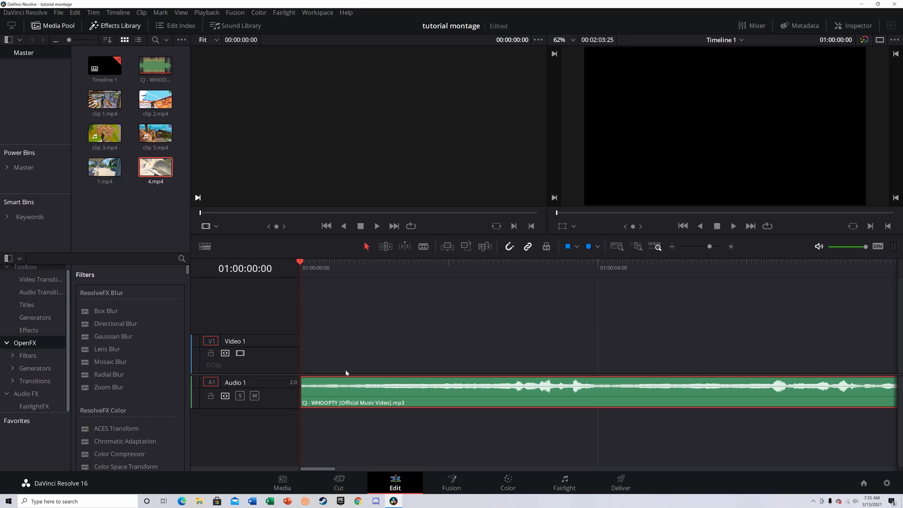
pyautogui.click(302, 265)
pyautogui.press('space')
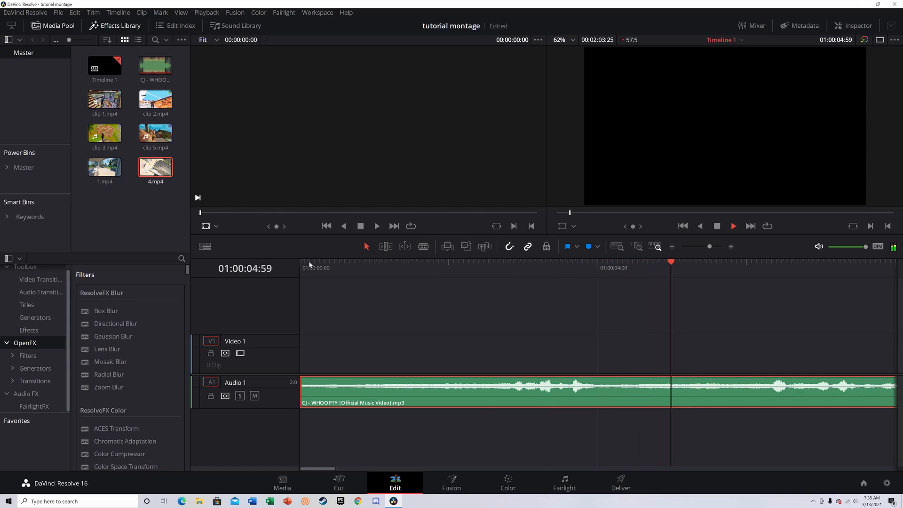
pyautogui.press('m')
pyautogui.press('space')
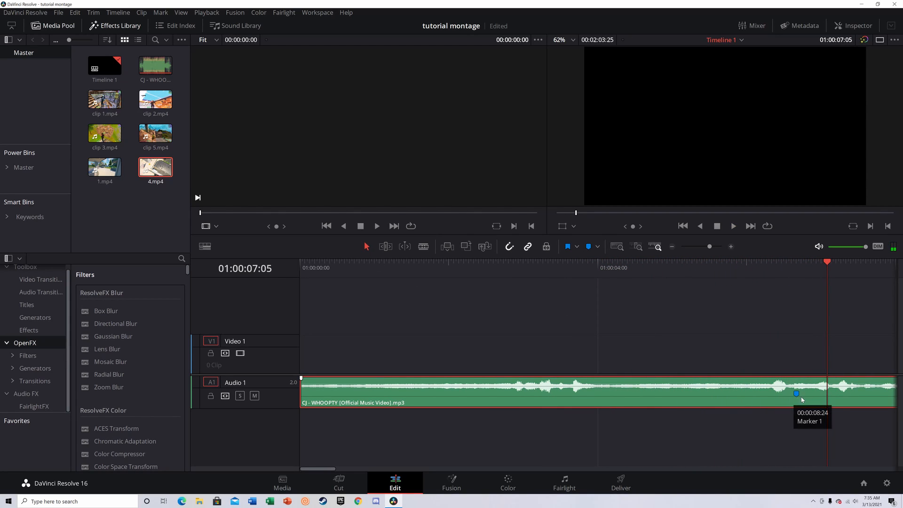
# Step: Nudge the first audio marker to 00:00:08:28 and reselect the song clip
pyautogui.press('space')
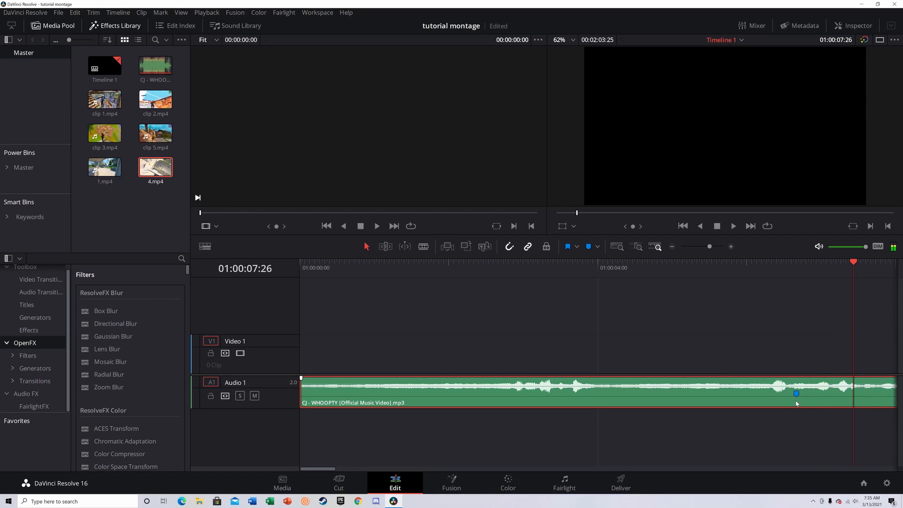
pyautogui.moveTo(796, 395); pyautogui.dragTo(803, 395)
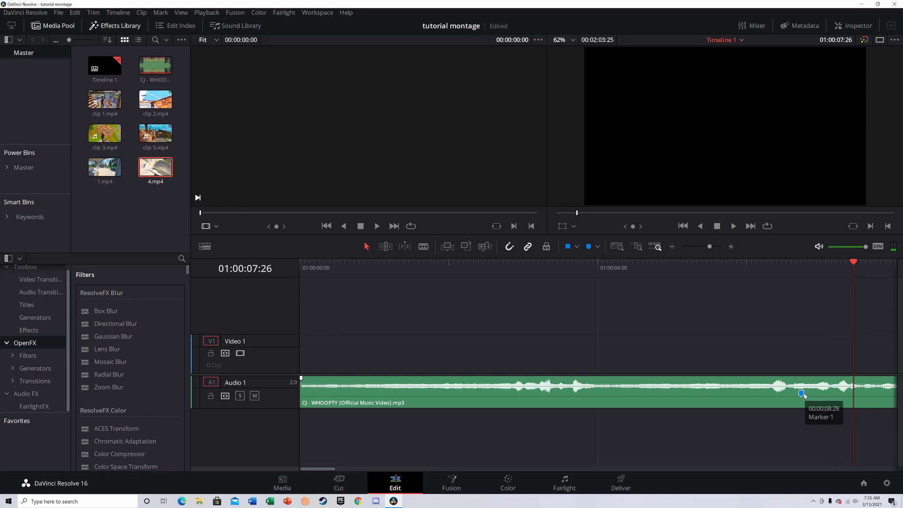
pyautogui.click(823, 390)
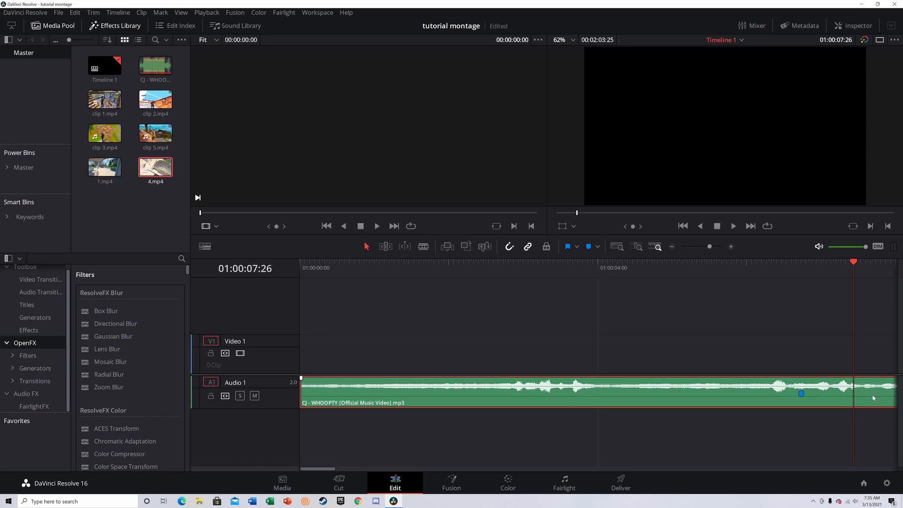
# Step: Continue playback and add a second marker to the song clip on the next beat, at about 10 seconds on the timeline
pyautogui.press('space')
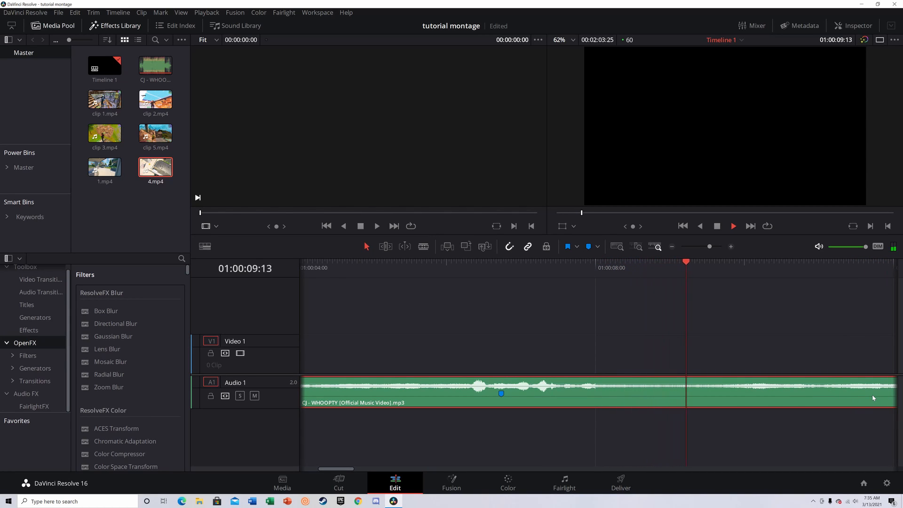
pyautogui.press('m')
pyautogui.press('space')
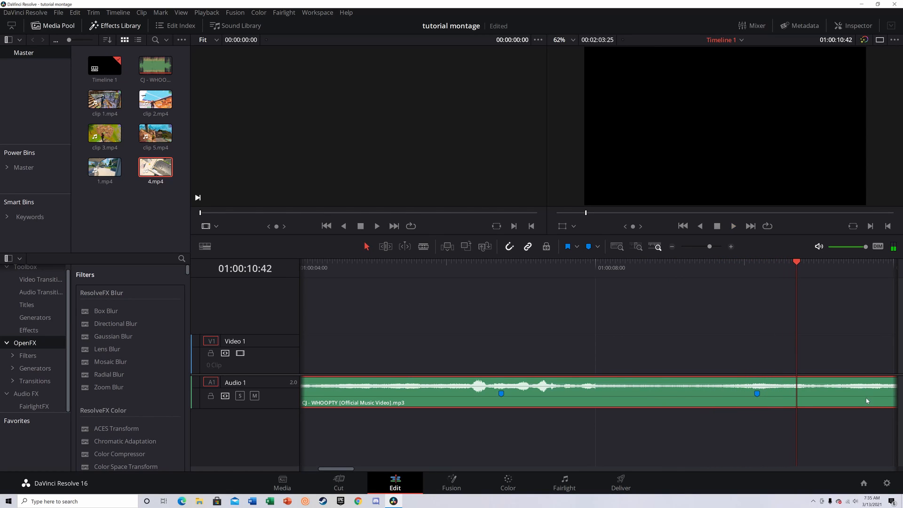
# Step: Replay the song around the two markers to check their timing, and shift the first marker to 00:00:08:32
pyautogui.moveTo(806, 278)
pyautogui.mouseDown()
pyautogui.moveTo(724, 304)
pyautogui.moveTo(441, 343)
pyautogui.mouseUp()
pyautogui.press('space')
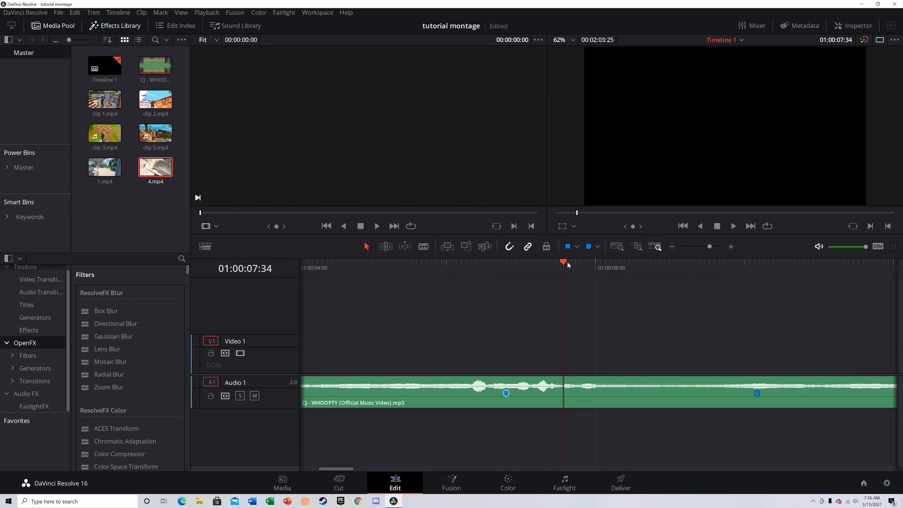
pyautogui.moveTo(567, 265); pyautogui.dragTo(768, 288)
pyautogui.press('space')
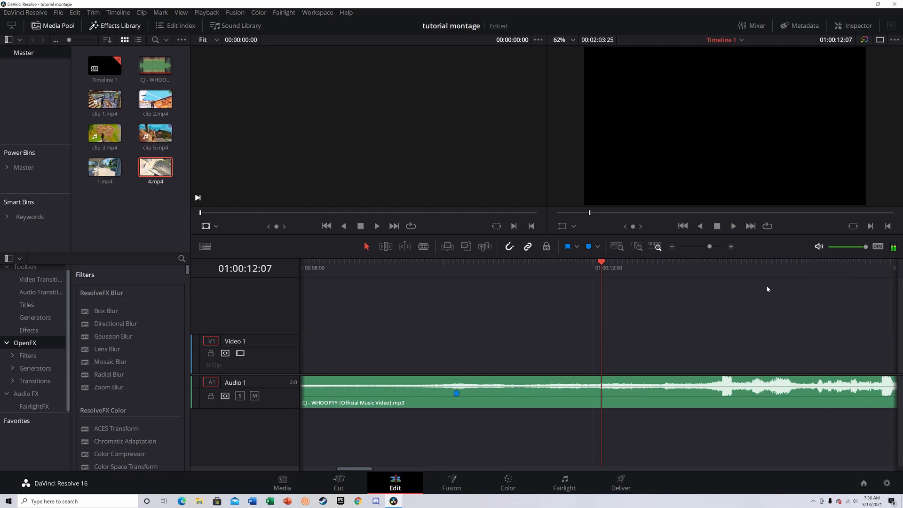
# Step: Play on through the song and add markers to the audio clip on the following beats, up to about 24 seconds
pyautogui.moveTo(594, 268); pyautogui.dragTo(497, 268)
pyautogui.press('space')
pyautogui.click(613, 398)
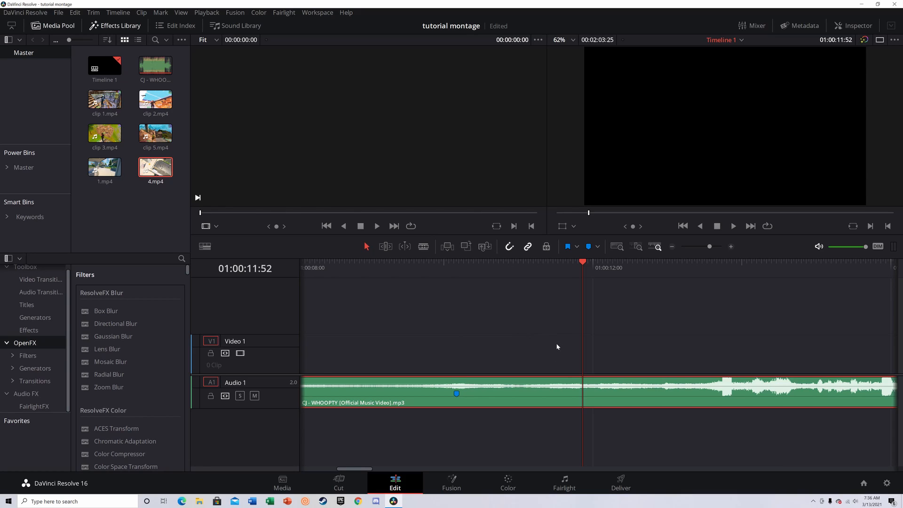
pyautogui.click(598, 299)
pyautogui.click(585, 264)
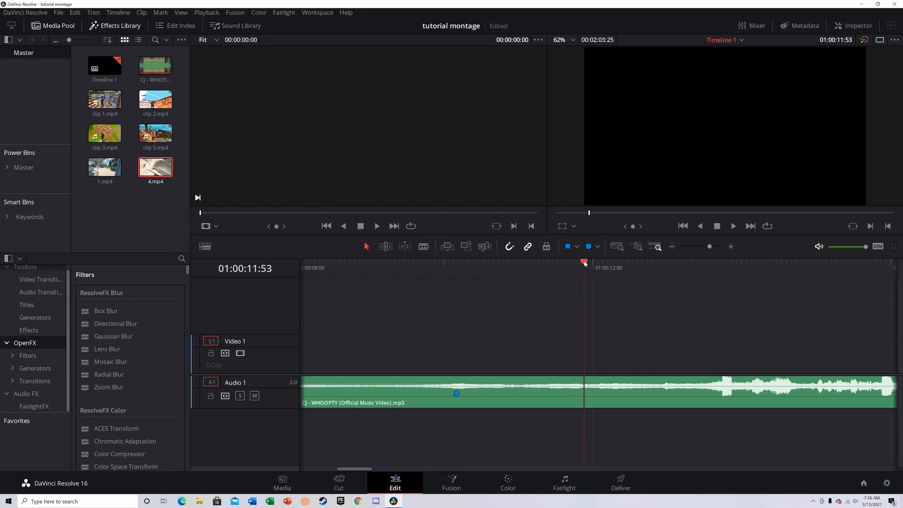
pyautogui.moveTo(585, 264); pyautogui.dragTo(662, 290)
pyautogui.click(698, 408)
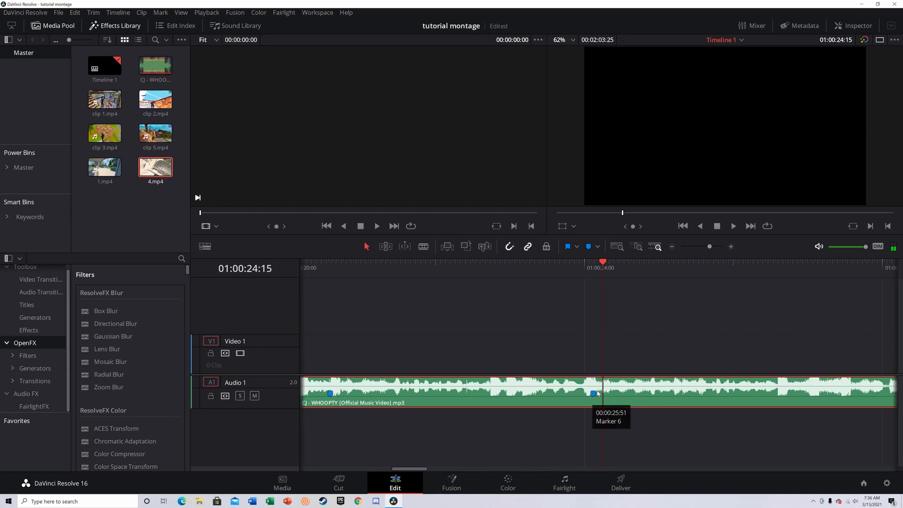
# Step: Fine-tune the position of the marker near 24 seconds and return the playhead to the timeline start
pyautogui.click(584, 394)
pyautogui.moveTo(584, 396); pyautogui.dragTo(589, 397)
pyautogui.moveTo(603, 263); pyautogui.dragTo(1, 309)
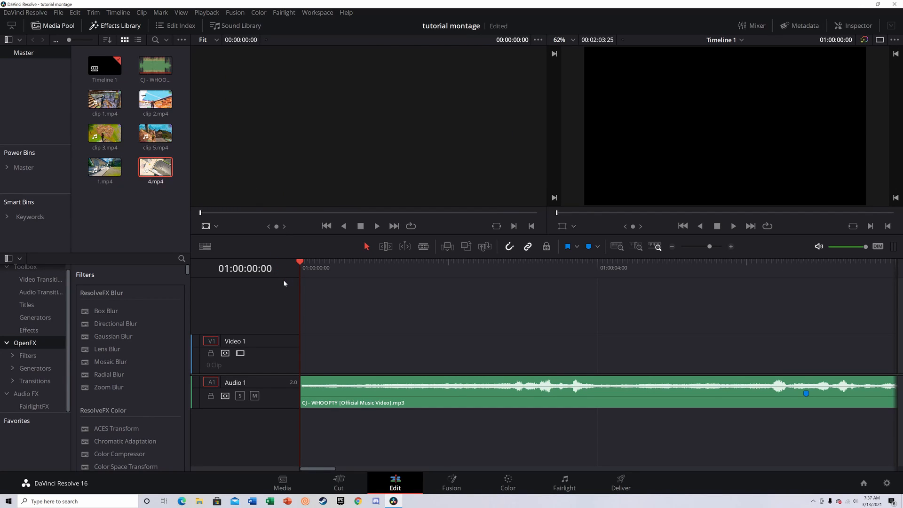
# Step: Place only the video of 1.mp4 at the start of the Video 1 track, unlinking and deleting its audio
pyautogui.moveTo(104, 167); pyautogui.dragTo(320, 340)
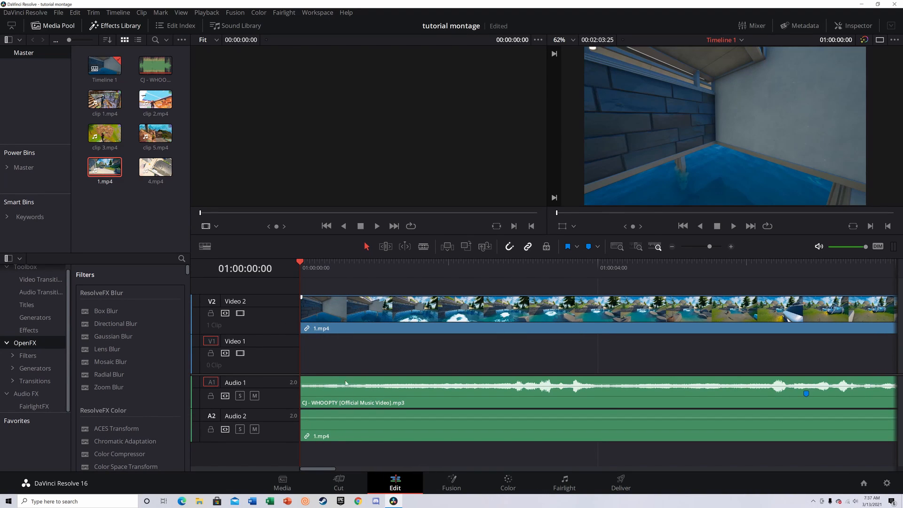
pyautogui.rightClick(360, 423)
pyautogui.click(377, 415)
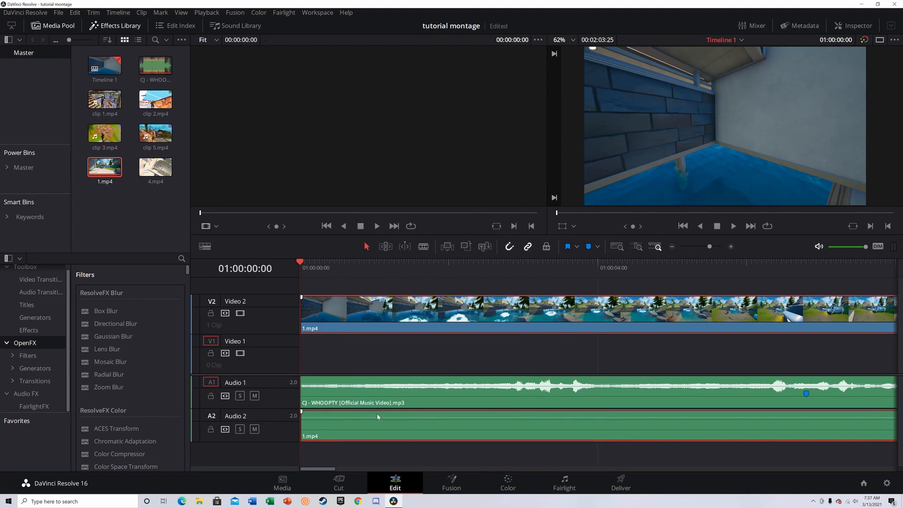
pyautogui.click(397, 357)
pyautogui.click(369, 431)
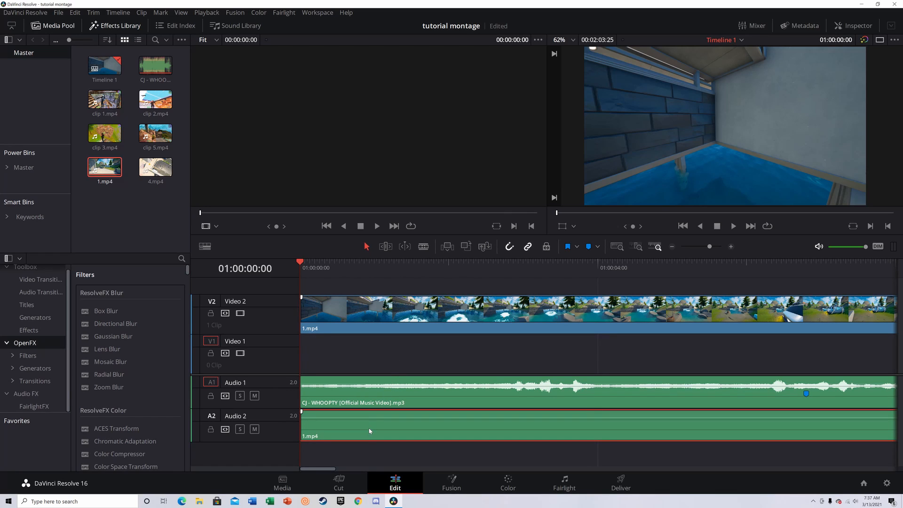
pyautogui.press('Delete')
pyautogui.moveTo(383, 328); pyautogui.dragTo(383, 351)
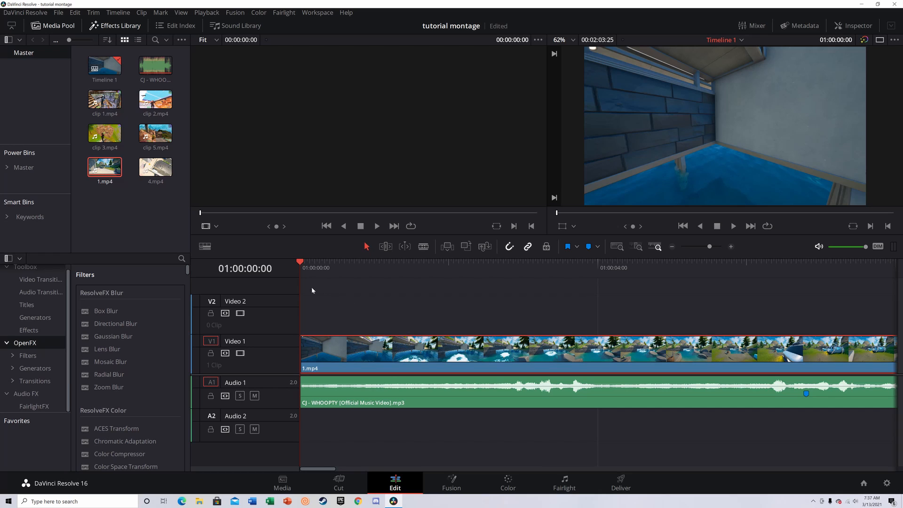
# Step: Split 1.mp4 at the first song marker, 01:00:06:48, and delete the part after the cut
pyautogui.moveTo(361, 275); pyautogui.dragTo(801, 325)
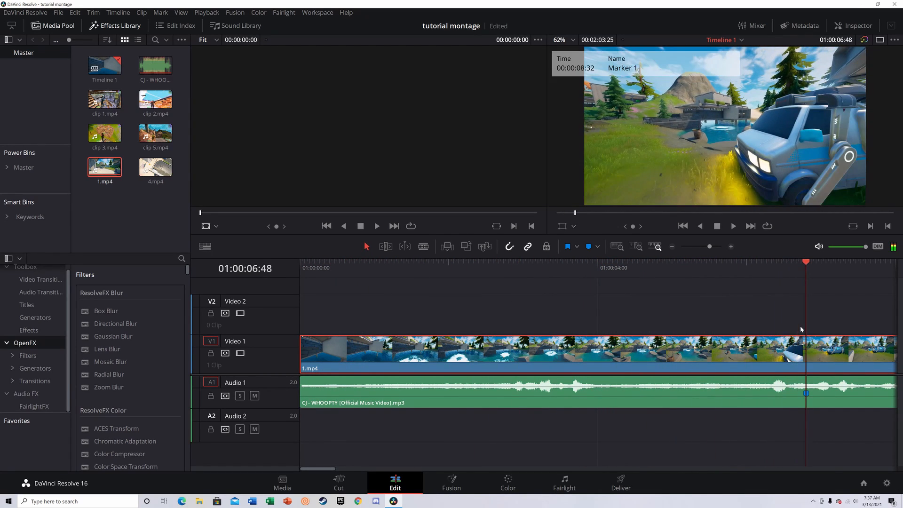
pyautogui.press('b')
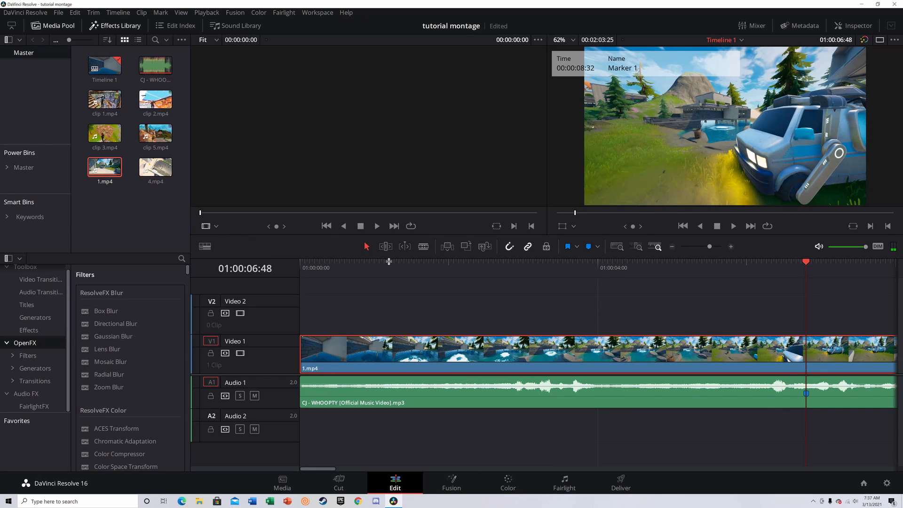
pyautogui.click(813, 361)
pyautogui.press('a')
pyautogui.click(852, 365)
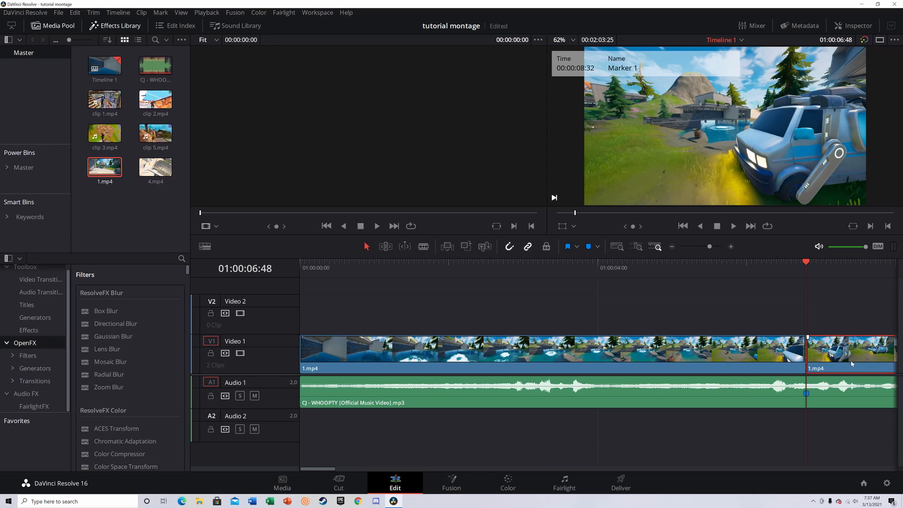
pyautogui.press('Delete')
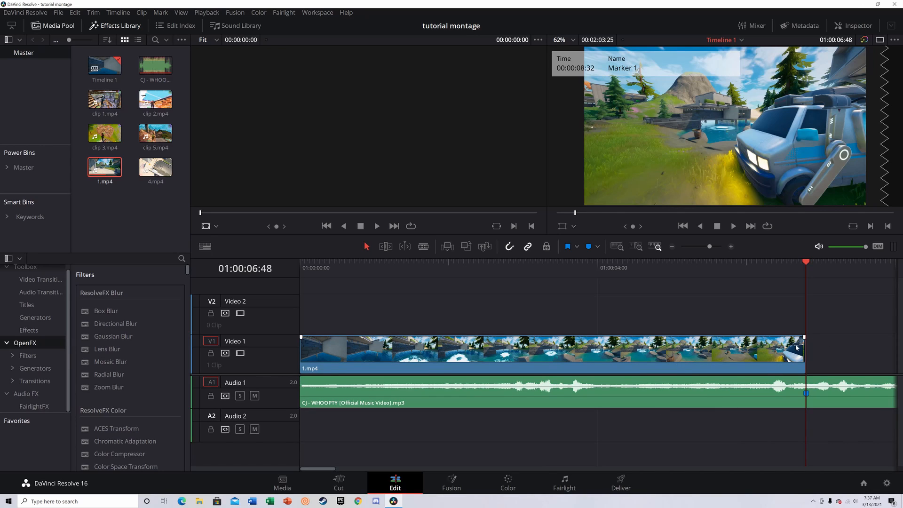
# Step: Add a short fade-in to the start of the song on Audio 1
pyautogui.moveTo(811, 281); pyautogui.dragTo(234, 281)
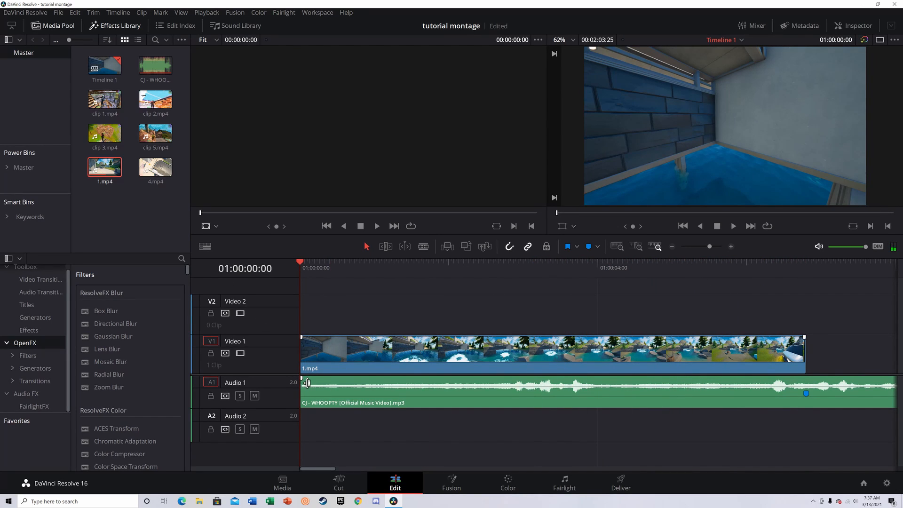
pyautogui.moveTo(302, 378); pyautogui.dragTo(358, 379)
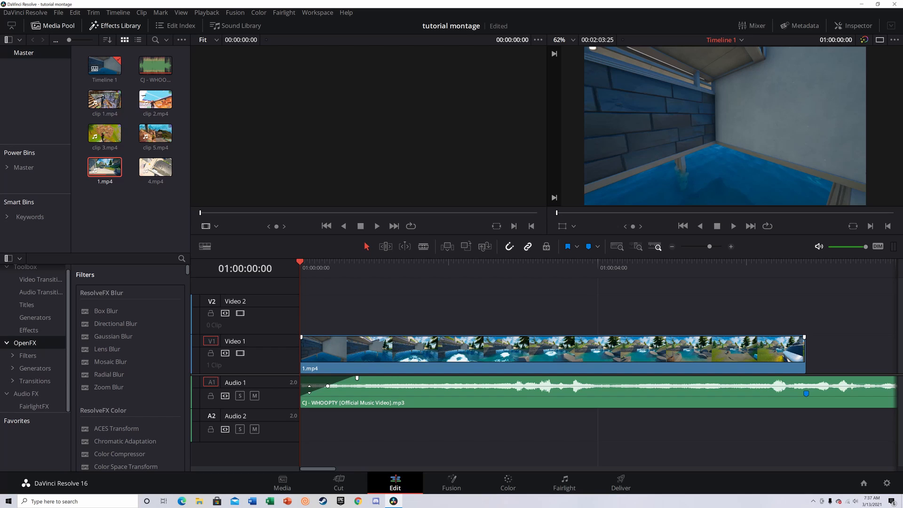
pyautogui.press('space')
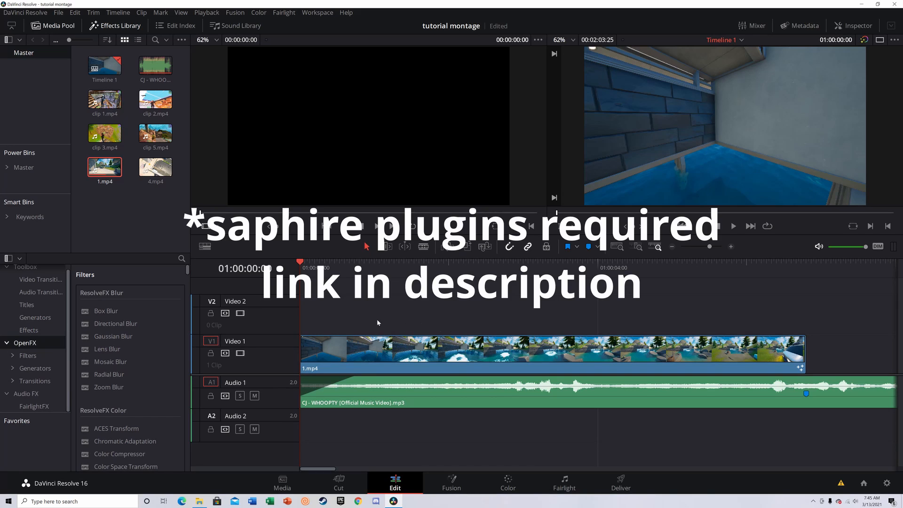
pyautogui.click(480, 347)
pyautogui.click(457, 328)
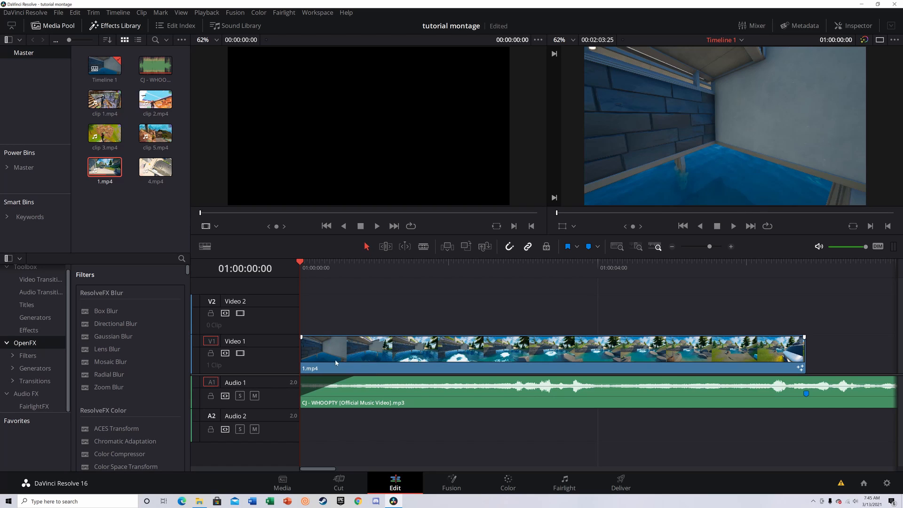
pyautogui.moveTo(299, 265); pyautogui.dragTo(308, 328)
# Step: Add a Fusion Composition at the start of Video 2 and extend it to the end of 1.mp4
pyautogui.scroll(1, 47, 353)
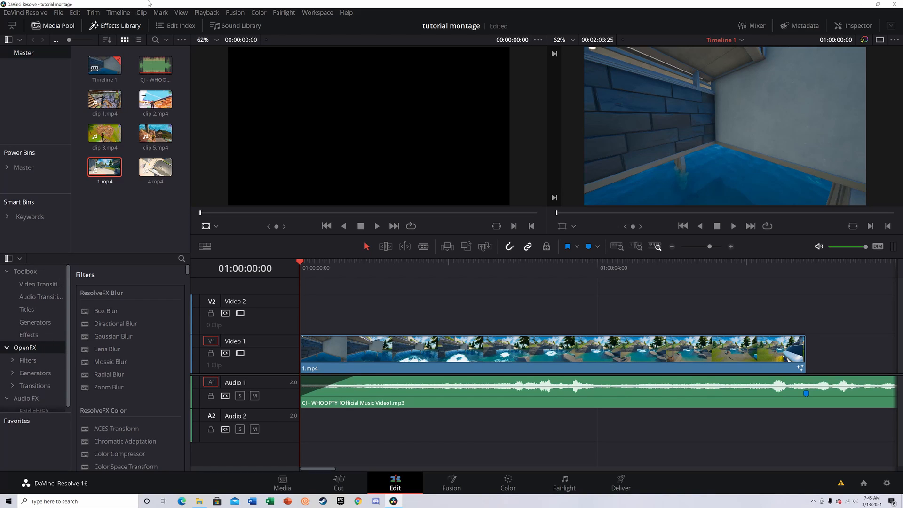
pyautogui.click(120, 25)
pyautogui.click(120, 26)
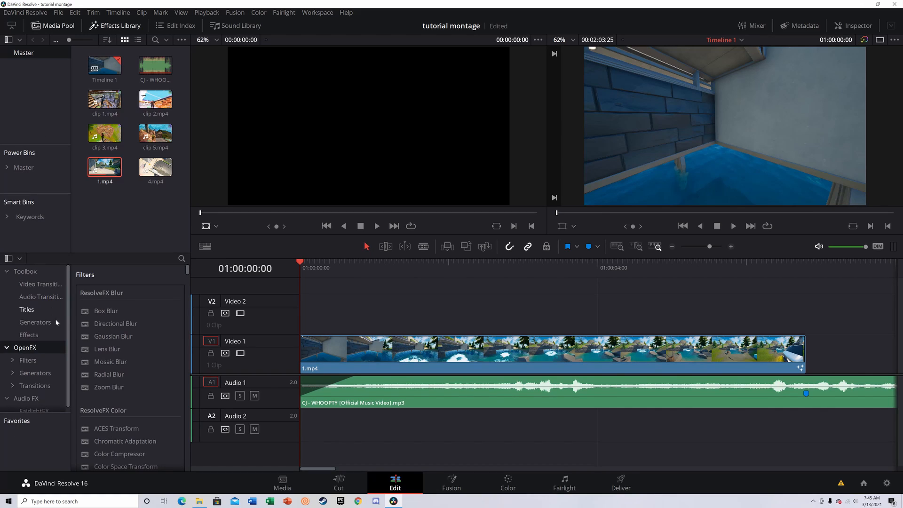
pyautogui.click(29, 335)
pyautogui.moveTo(90, 310); pyautogui.dragTo(303, 311)
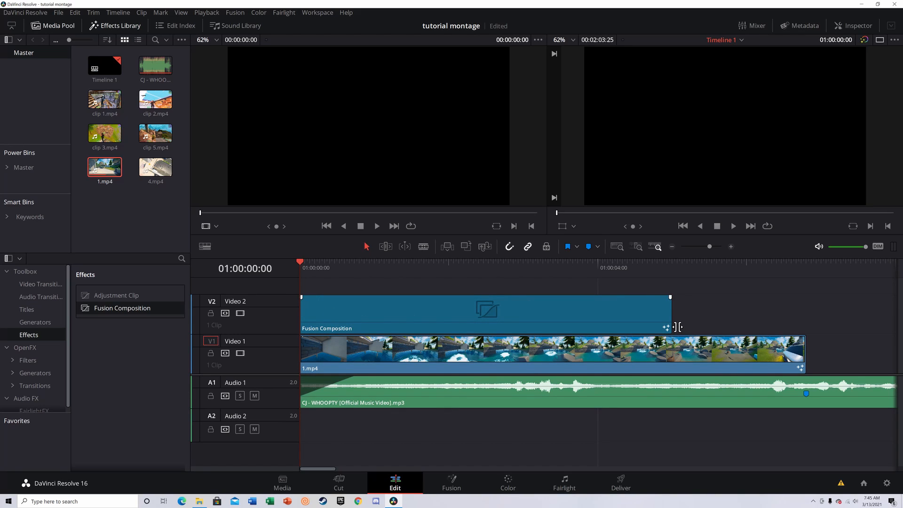
pyautogui.moveTo(672, 314); pyautogui.dragTo(805, 314)
pyautogui.click(701, 314)
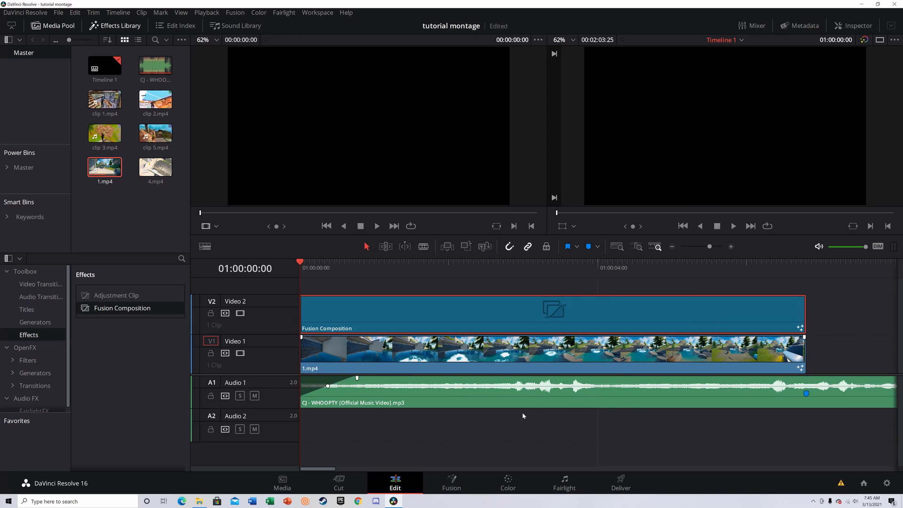
# Step: Add the text preset .setting file from Downloads to the Fusion Composition's node graph and connect Merge1 to MediaOut1
pyautogui.click(466, 480)
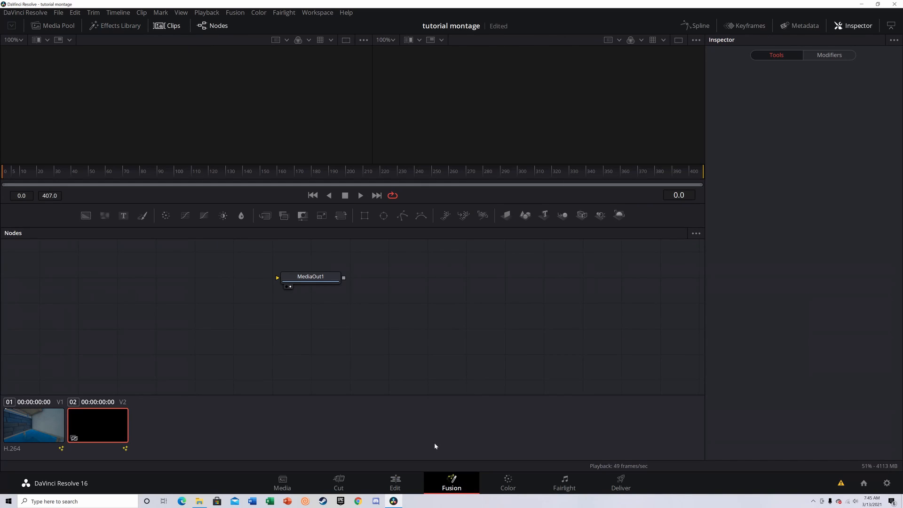
pyautogui.moveTo(328, 274); pyautogui.dragTo(506, 299)
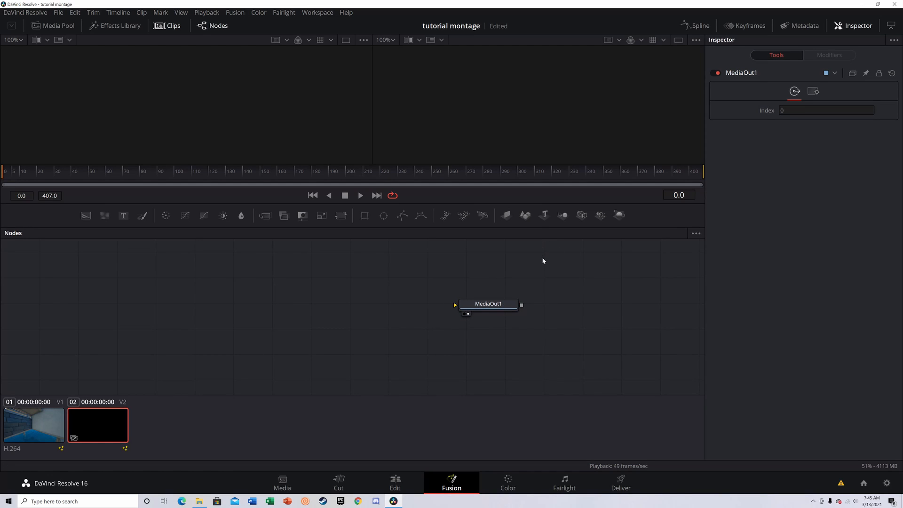
pyautogui.click(200, 500)
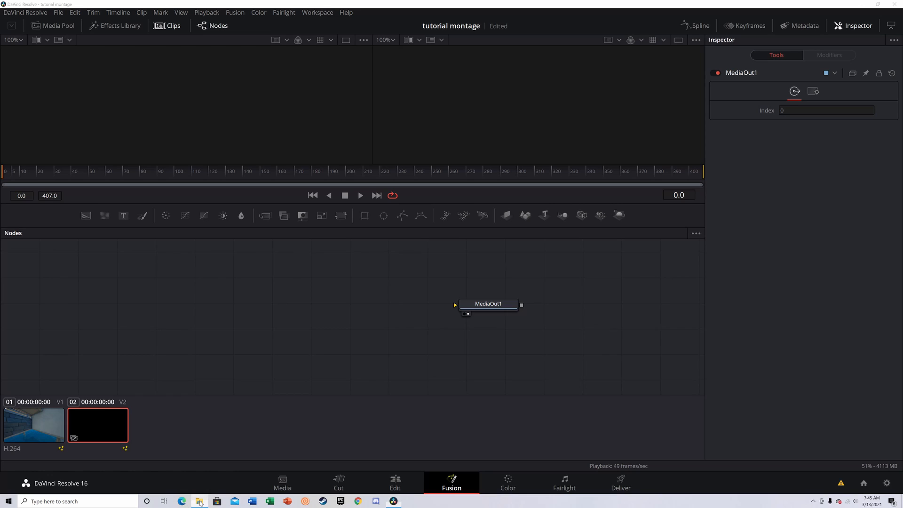
pyautogui.moveTo(592, 308); pyautogui.dragTo(282, 278)
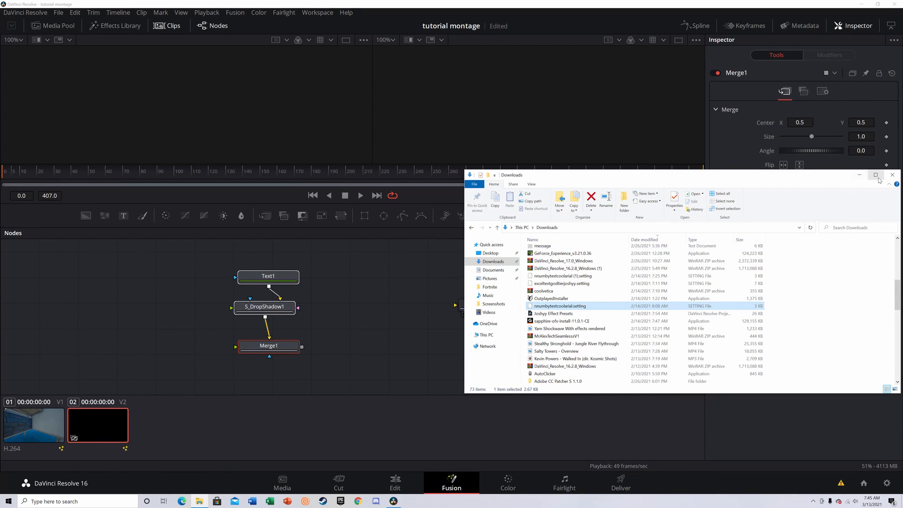
pyautogui.click(860, 174)
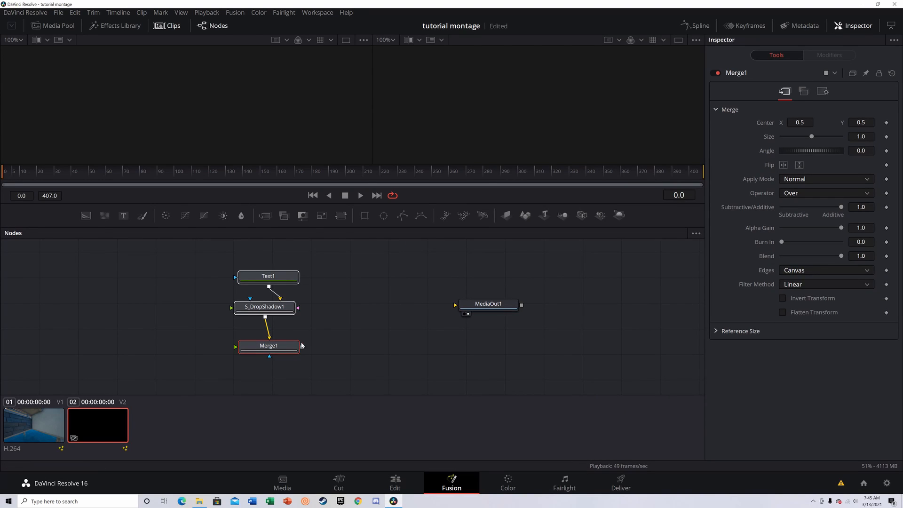
pyautogui.moveTo(302, 347); pyautogui.dragTo(478, 306)
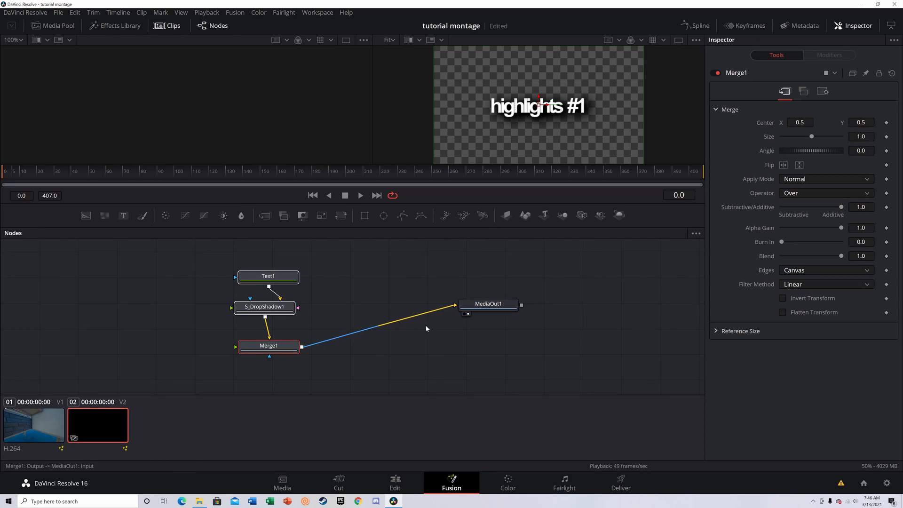
pyautogui.moveTo(497, 308); pyautogui.dragTo(496, 331)
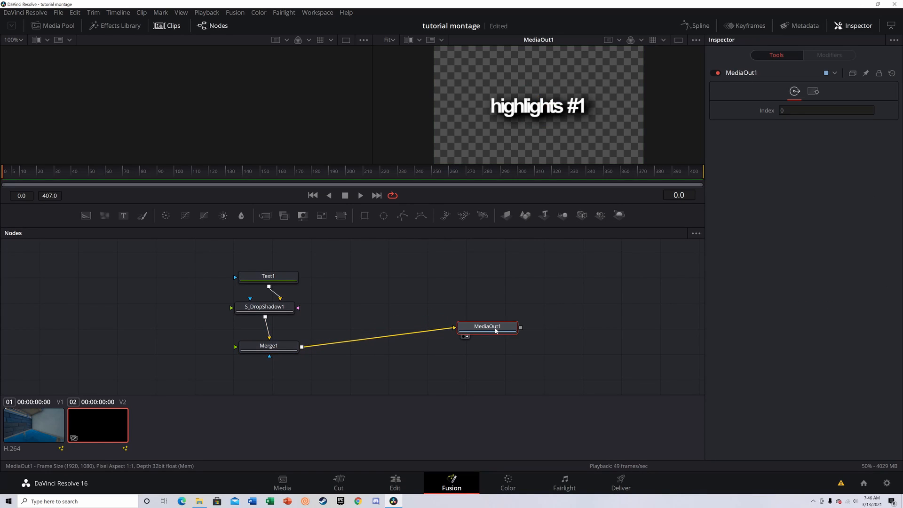
# Step: Replace the styled text of the Text1 node with "what you will learn:"
pyautogui.click(273, 279)
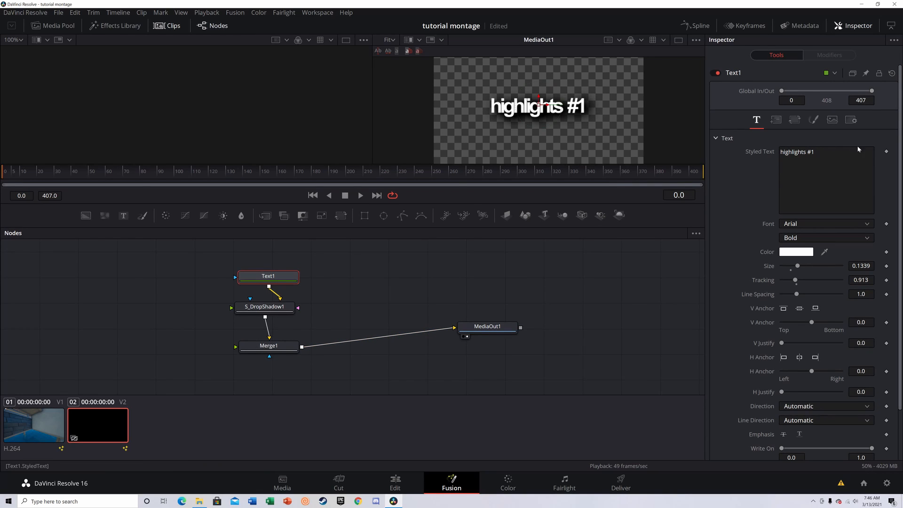
pyautogui.click(836, 158)
pyautogui.hotkey('ctrl', 'a')
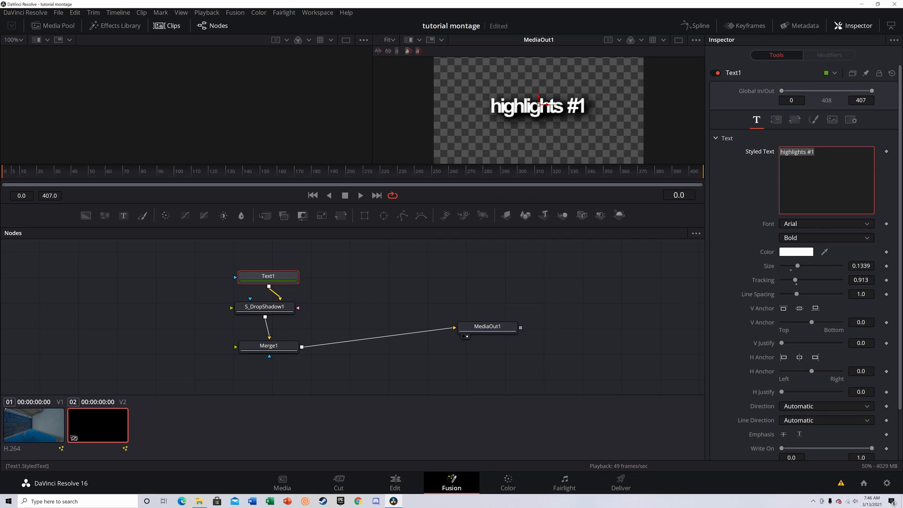
pyautogui.write('what ')
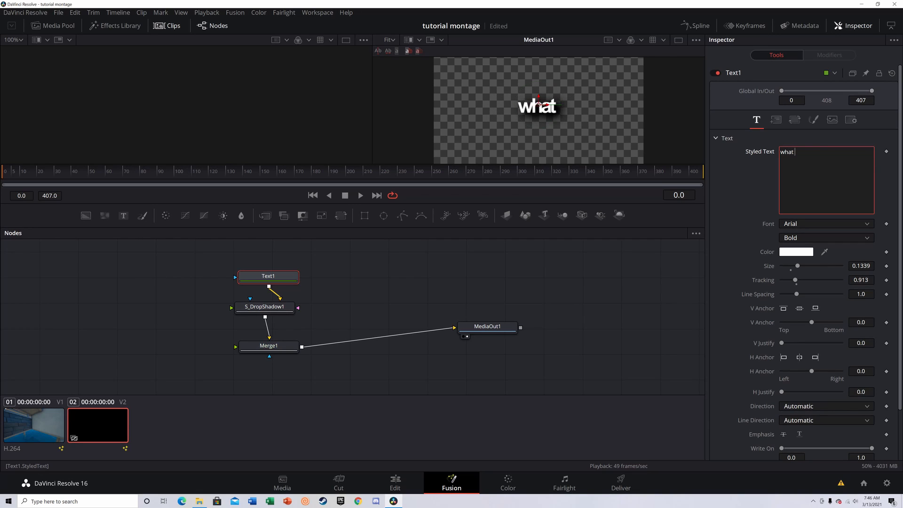
pyautogui.write('you wil')
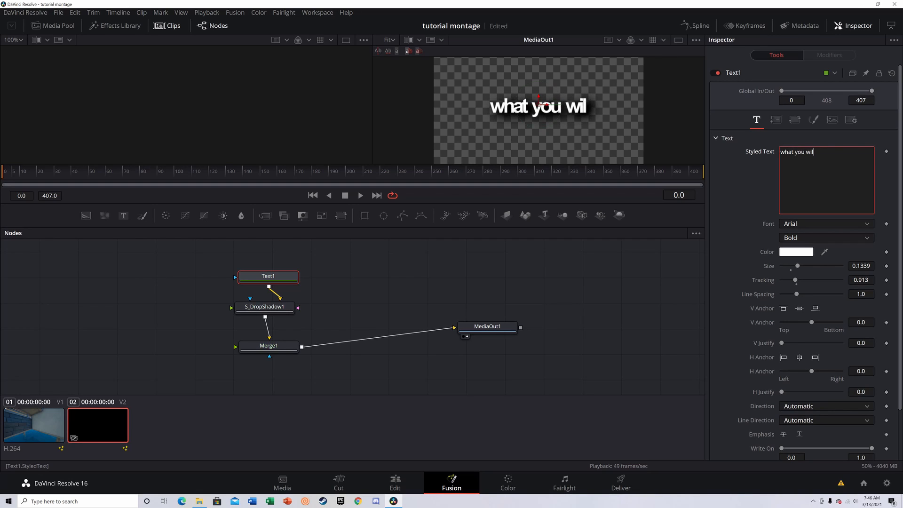
pyautogui.write('l lea')
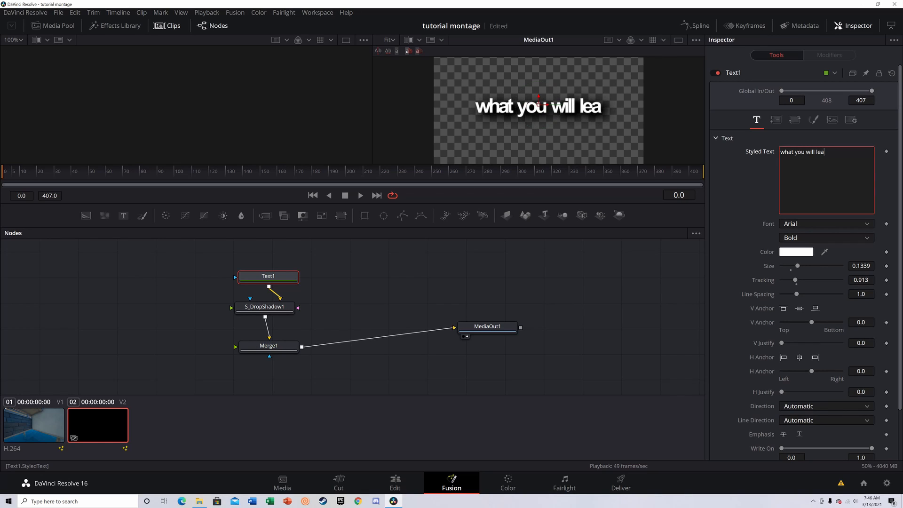
pyautogui.write('rn:')
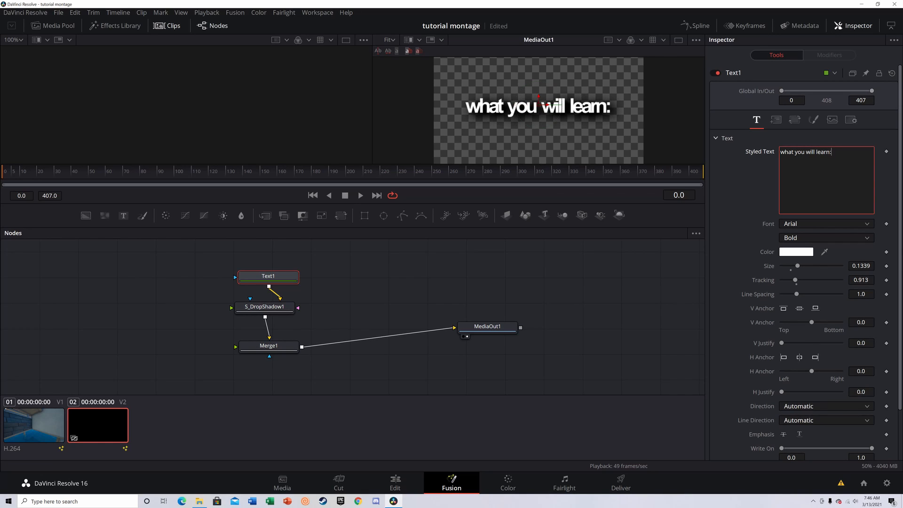
pyautogui.click(744, 215)
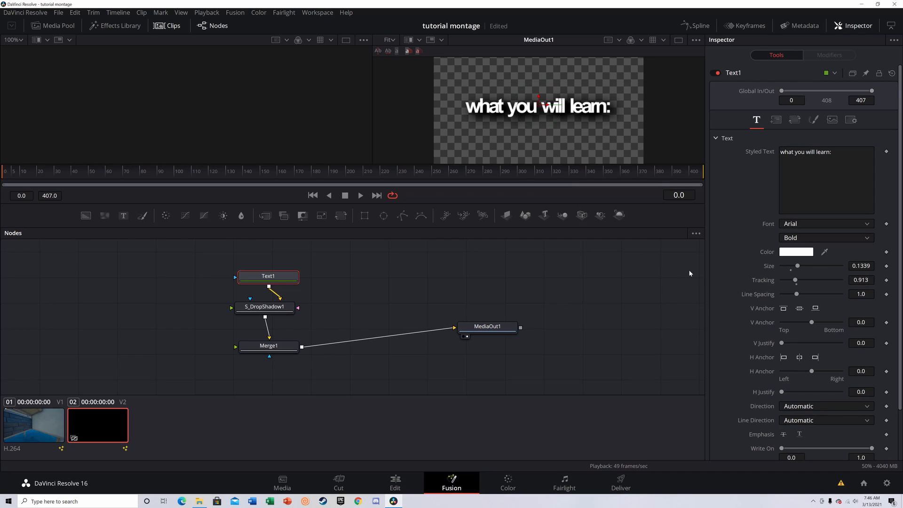
# Step: Check which proxy mode resolution is selected for playback
pyautogui.click(203, 14)
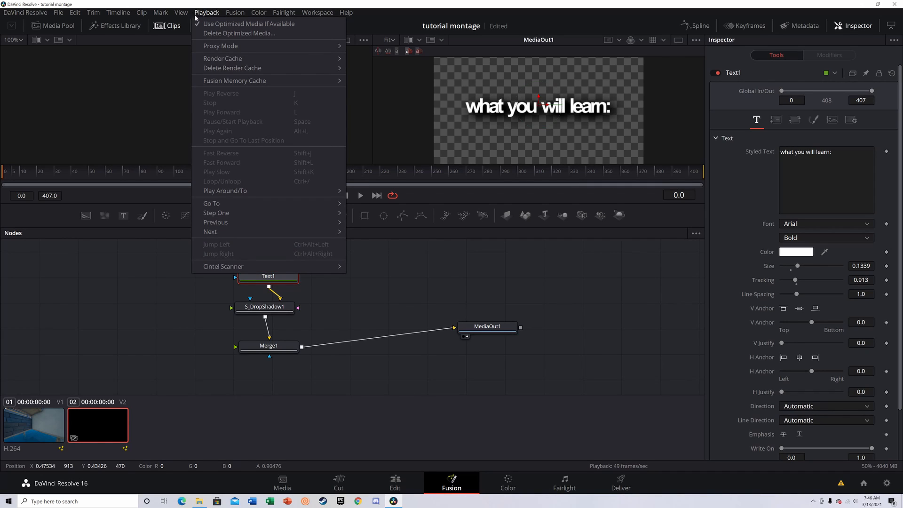
pyautogui.moveTo(335, 47)
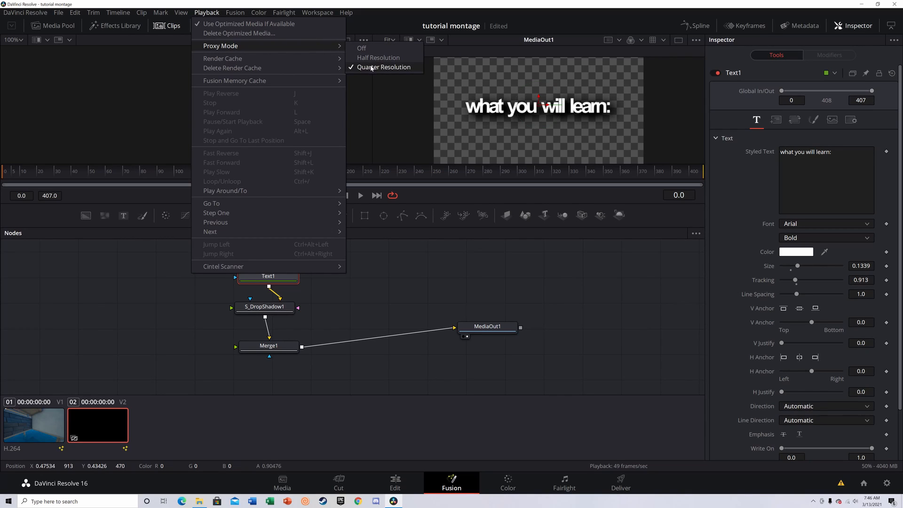
pyautogui.click(576, 257)
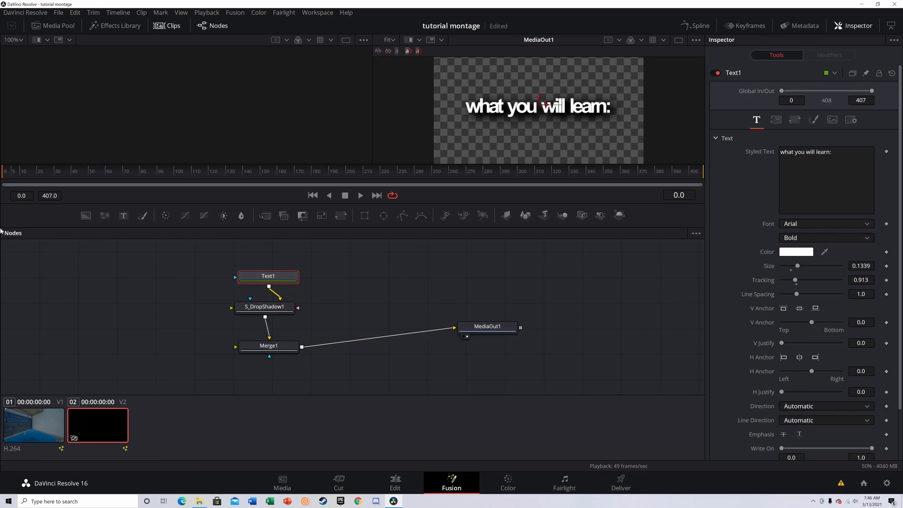
# Step: Keyframe Text1's Write On End at 0.0 on frame 0 and at 1.0 on frame 20
pyautogui.click(886, 448)
pyautogui.moveTo(872, 448); pyautogui.dragTo(629, 439)
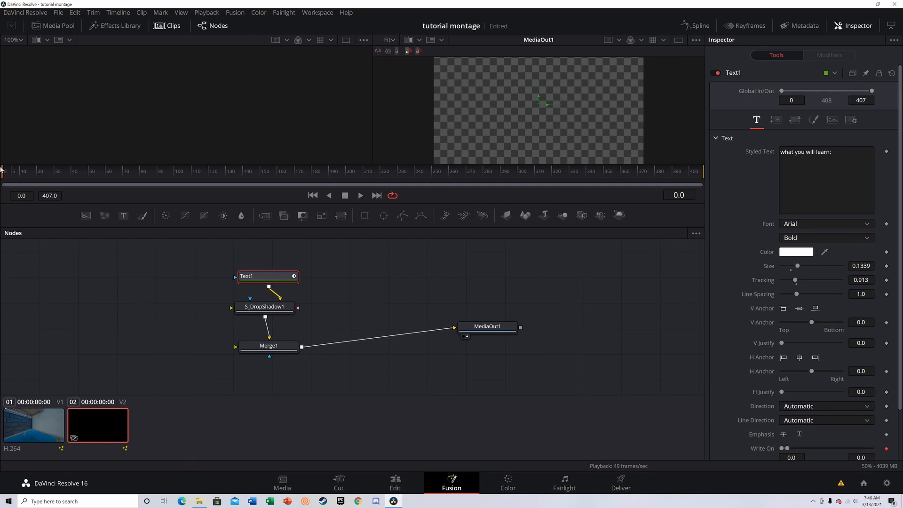
pyautogui.press('space')
pyautogui.moveTo(20, 177); pyautogui.dragTo(21, 177)
pyautogui.scroll(-2, 362, 274)
pyautogui.scroll(2, 387, 293)
pyautogui.scroll(-2, 812, 394)
pyautogui.click(887, 411)
pyautogui.moveTo(787, 411); pyautogui.dragTo(873, 411)
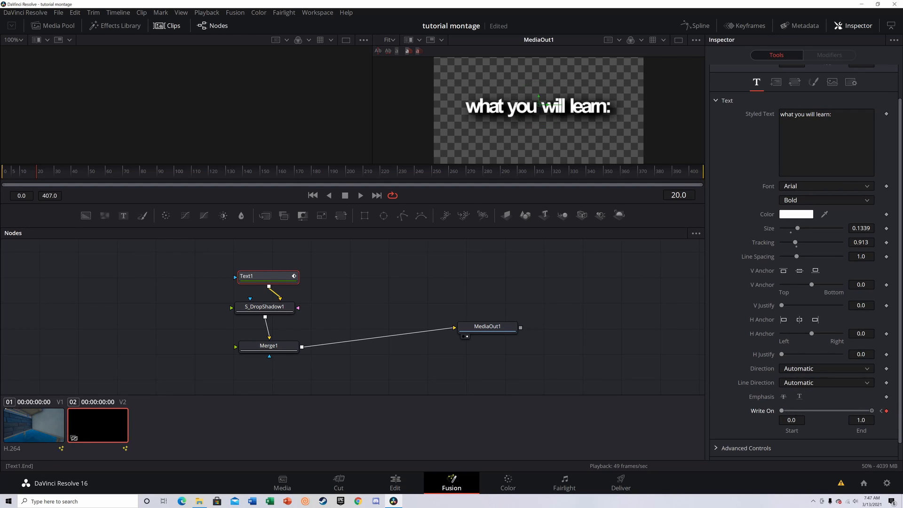
# Step: Move to frame 408 at the end of the composition and keyframe Text1's Write On Start at 1.0
pyautogui.moveTo(37, 182)
pyautogui.mouseDown()
pyautogui.moveTo(1, 187)
pyautogui.moveTo(39, 193)
pyautogui.mouseUp()
pyautogui.moveTo(37, 174); pyautogui.dragTo(724, 196)
pyautogui.press('Right')
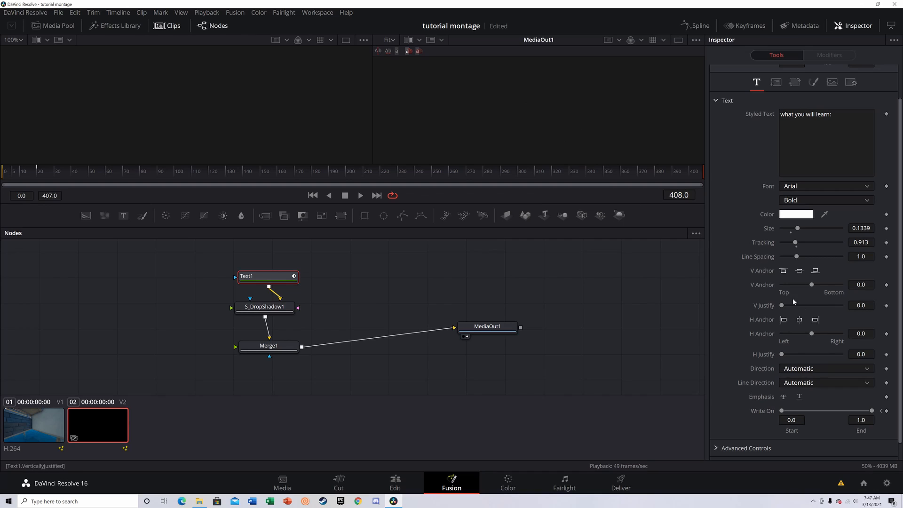
pyautogui.click(887, 411)
pyautogui.moveTo(782, 411); pyautogui.dragTo(866, 411)
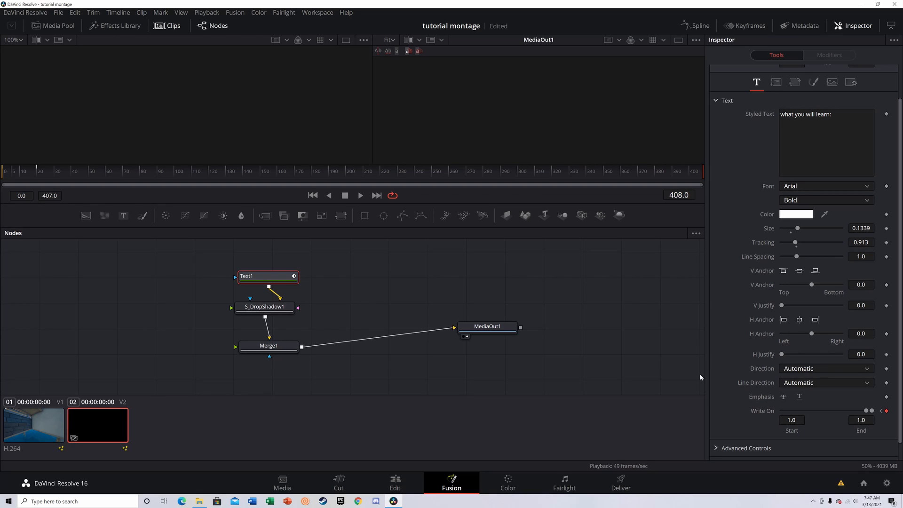
# Step: Step back to frame 388 and keyframe Text1's Write On Start at 0.0
pyautogui.press('Left')
pyautogui.press('Left')
pyautogui.press('Left')
pyautogui.press('Left')
pyautogui.press('Left')
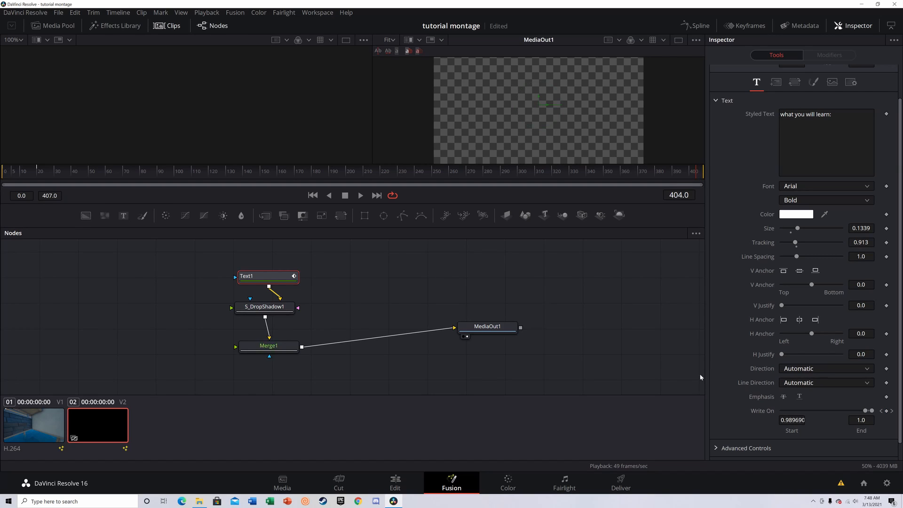
pyautogui.press('Left')
pyautogui.press('Left')
pyautogui.press('Left')
pyautogui.press('Left')
pyautogui.press('Left')
pyautogui.press('Left')
pyautogui.press('Left')
pyautogui.press('Left')
pyautogui.press('Left')
pyautogui.press('Left')
pyautogui.press('Left')
pyautogui.press('Left')
pyautogui.press('Left')
pyautogui.press('Left')
pyautogui.press('Left')
pyautogui.click(887, 410)
pyautogui.moveTo(862, 412); pyautogui.dragTo(588, 421)
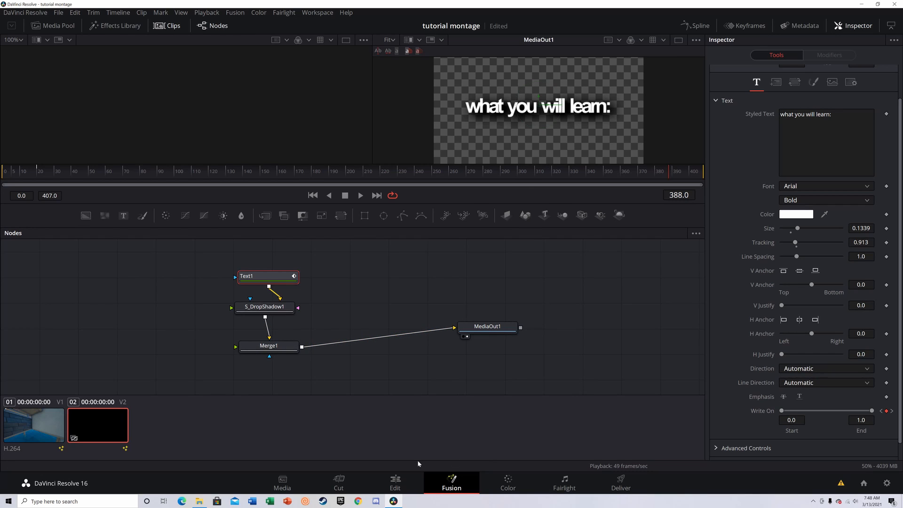
# Step: Play back the intro on the Edit page to check the text animation, ending with the playhead on Marker 1
pyautogui.click(395, 481)
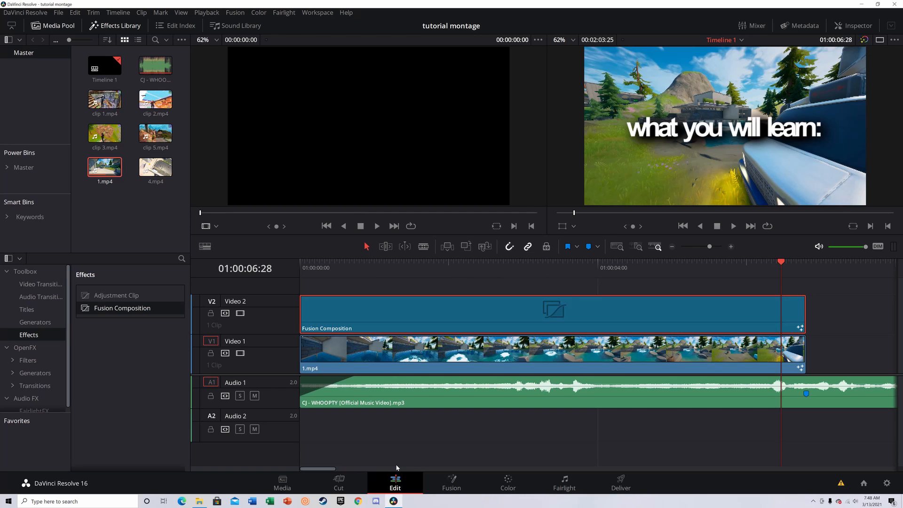
pyautogui.moveTo(781, 280); pyautogui.dragTo(300, 284)
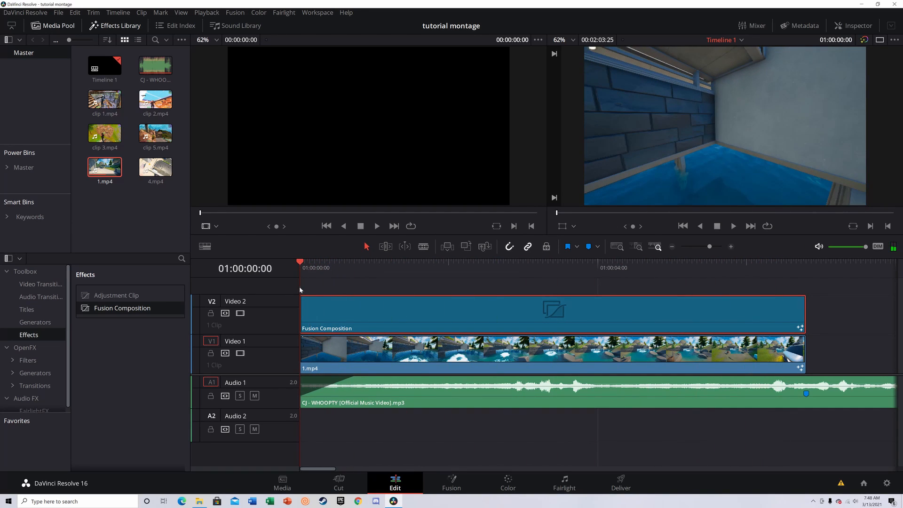
pyautogui.click(845, 25)
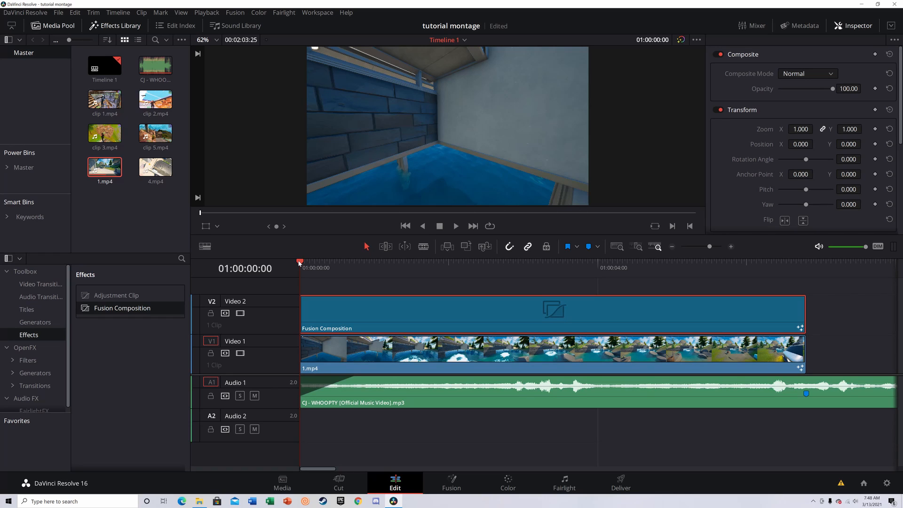
pyautogui.moveTo(306, 267); pyautogui.dragTo(770, 317)
pyautogui.press('space')
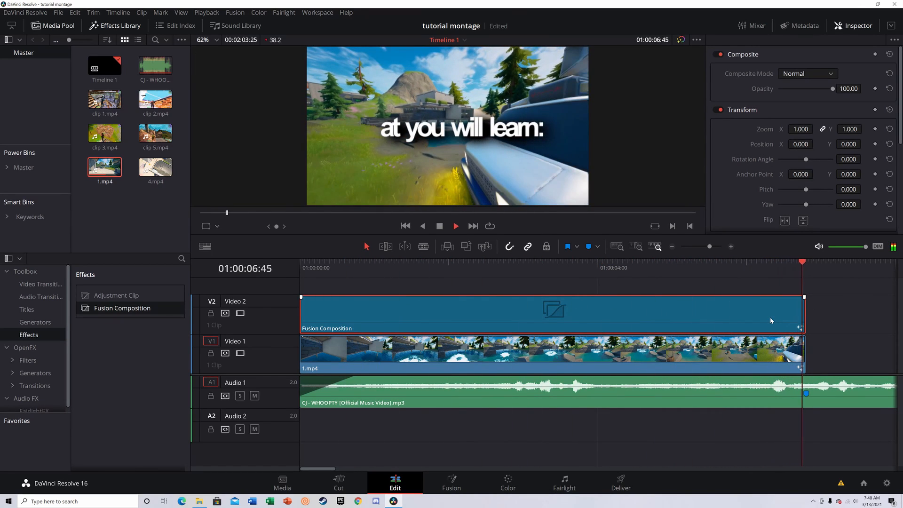
pyautogui.press('space')
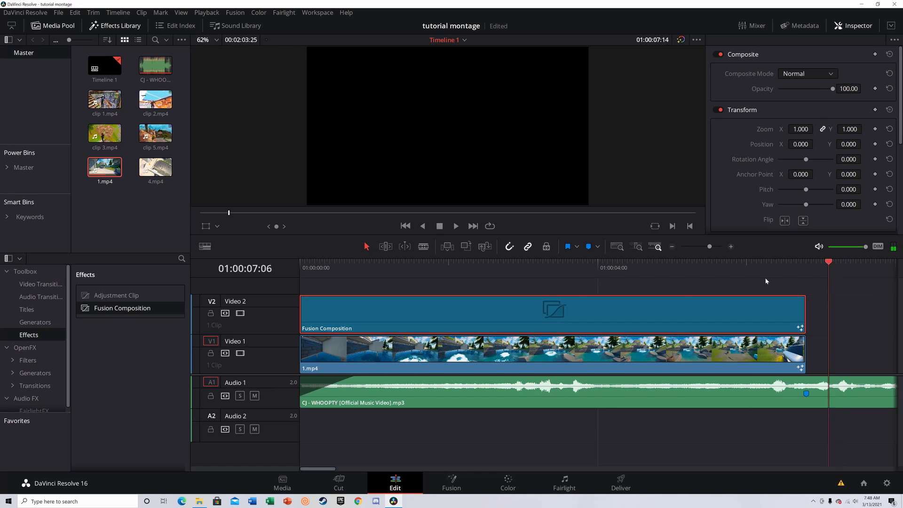
pyautogui.press('Home')
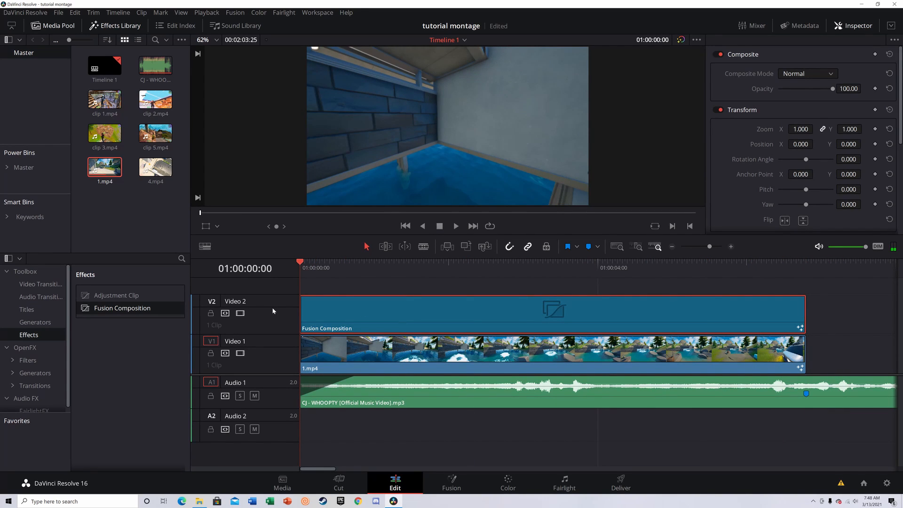
pyautogui.press('space')
pyautogui.moveTo(409, 318)
pyautogui.mouseDown()
pyautogui.moveTo(876, 326)
pyautogui.moveTo(813, 334)
pyautogui.mouseUp()
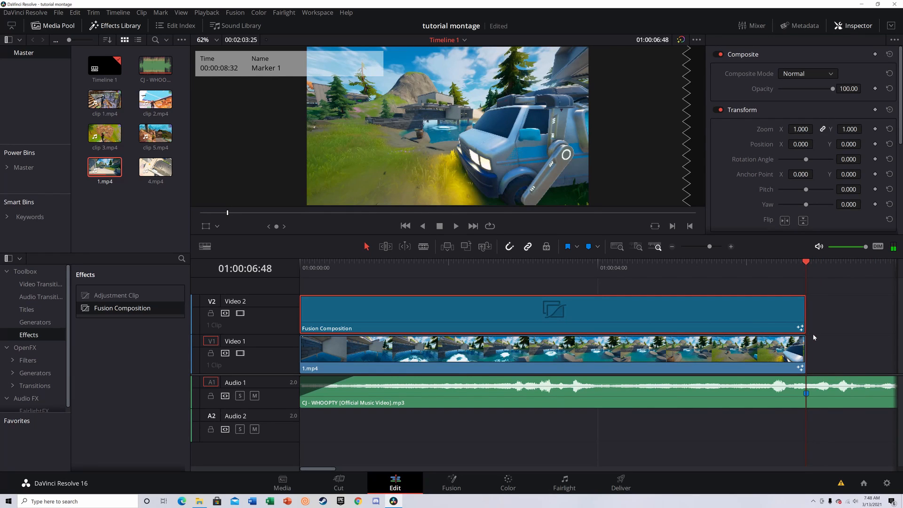
pyautogui.moveTo(155, 168); pyautogui.dragTo(840, 315)
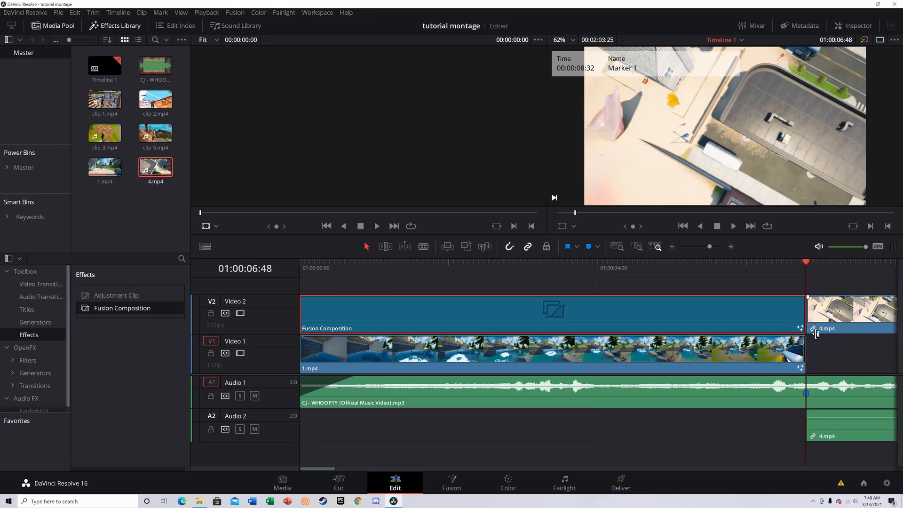
pyautogui.click(828, 429)
pyautogui.press('Delete')
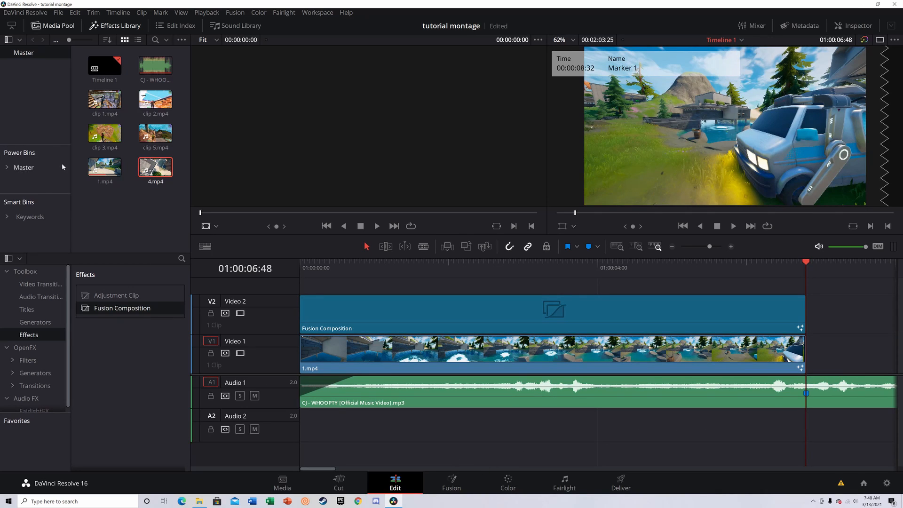
# Step: Add 4.mp4 at Marker 1, unlink and delete its audio, and place its video on Video 1 directly after 1.mp4
pyautogui.click(155, 168)
pyautogui.moveTo(156, 168); pyautogui.dragTo(828, 328)
pyautogui.click(838, 328)
pyautogui.rightClick(835, 324)
pyautogui.click(834, 312)
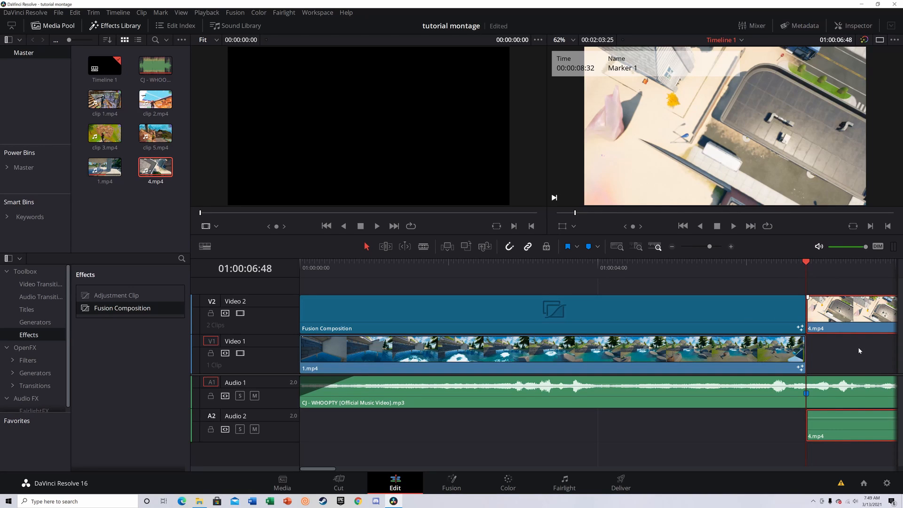
pyautogui.click(837, 427)
pyautogui.press('Delete')
pyautogui.moveTo(842, 312); pyautogui.dragTo(842, 350)
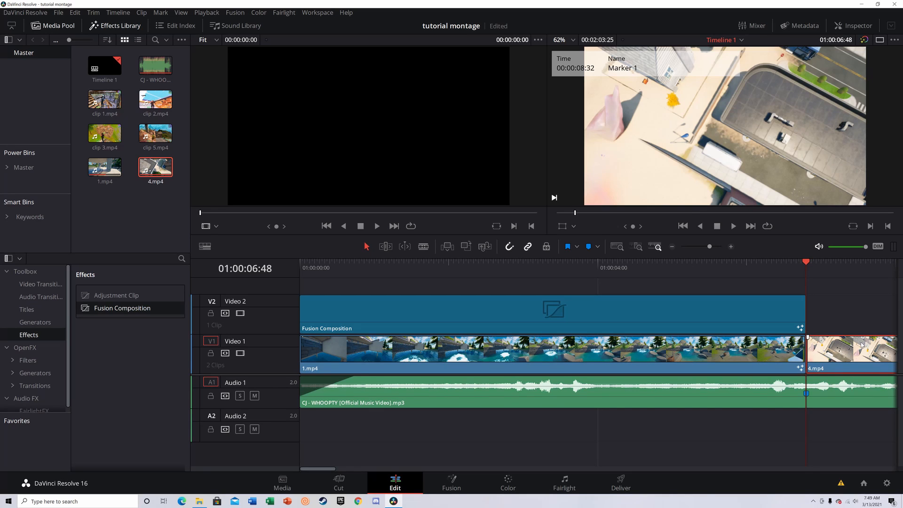
# Step: Split 4.mp4 at Marker 2 and delete the part after the cut
pyautogui.moveTo(806, 264)
pyautogui.mouseDown()
pyautogui.moveTo(897, 298)
pyautogui.moveTo(640, 314)
pyautogui.mouseUp()
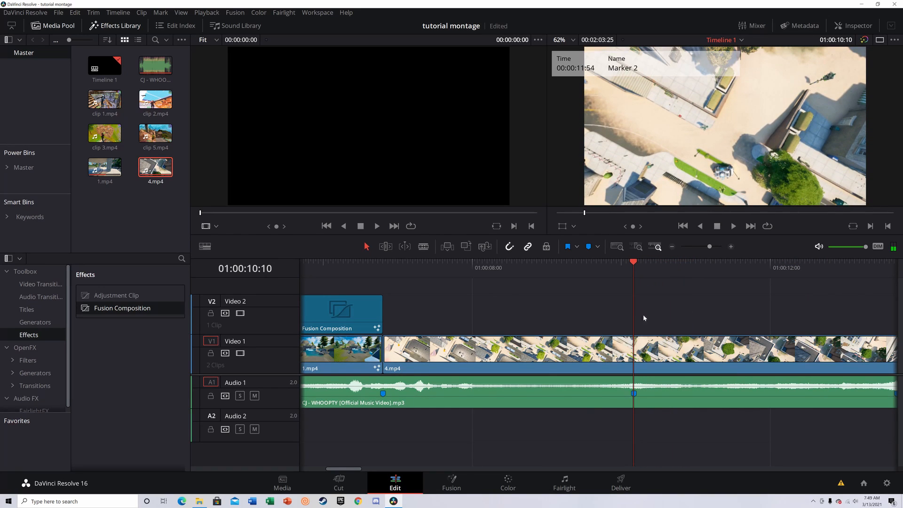
pyautogui.click(675, 369)
pyautogui.click(423, 246)
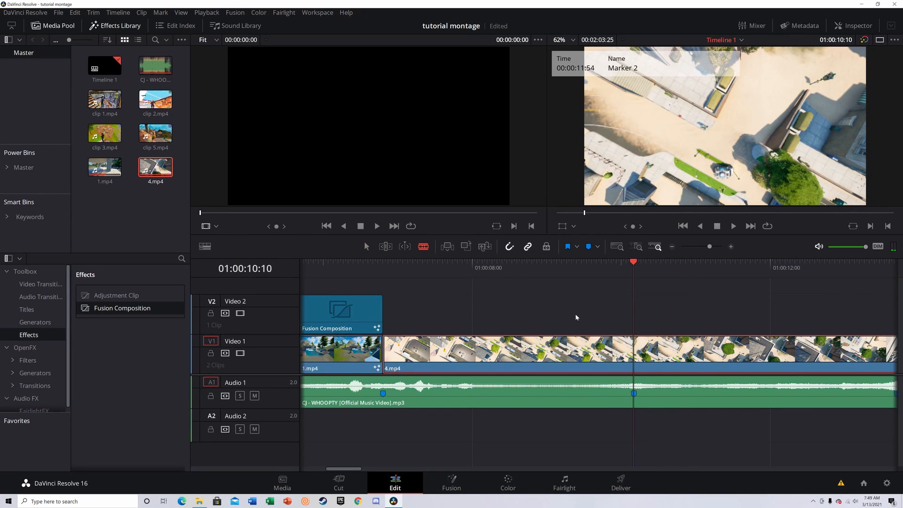
pyautogui.click(634, 362)
pyautogui.click(366, 247)
pyautogui.click(771, 351)
pyautogui.press('Delete')
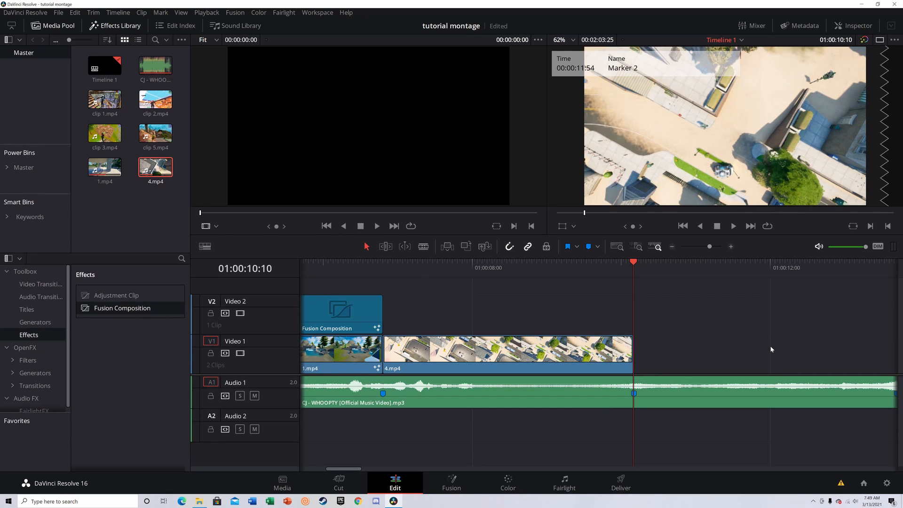
# Step: Paste a copy of the Fusion Composition at Marker 1 on Video 2 and trim its end to match 4.mp4
pyautogui.moveTo(633, 263); pyautogui.dragTo(283, 288)
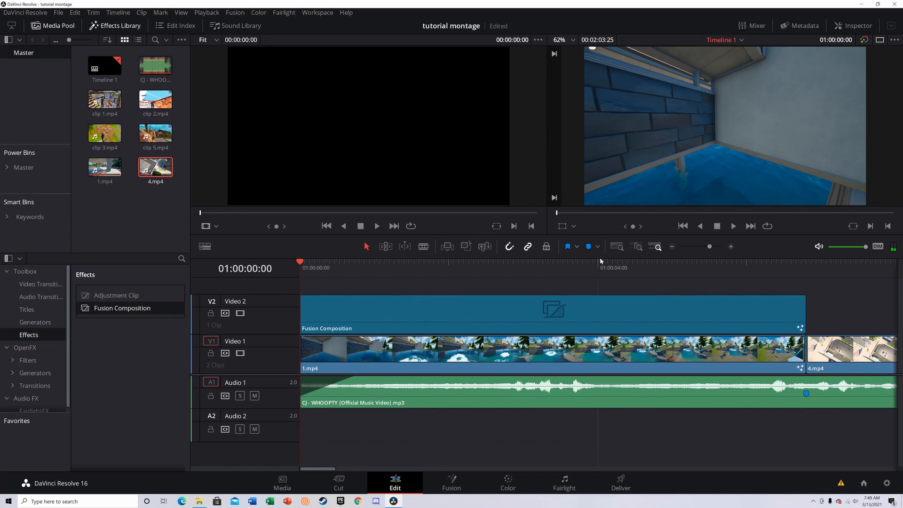
pyautogui.moveTo(599, 258); pyautogui.dragTo(605, 285)
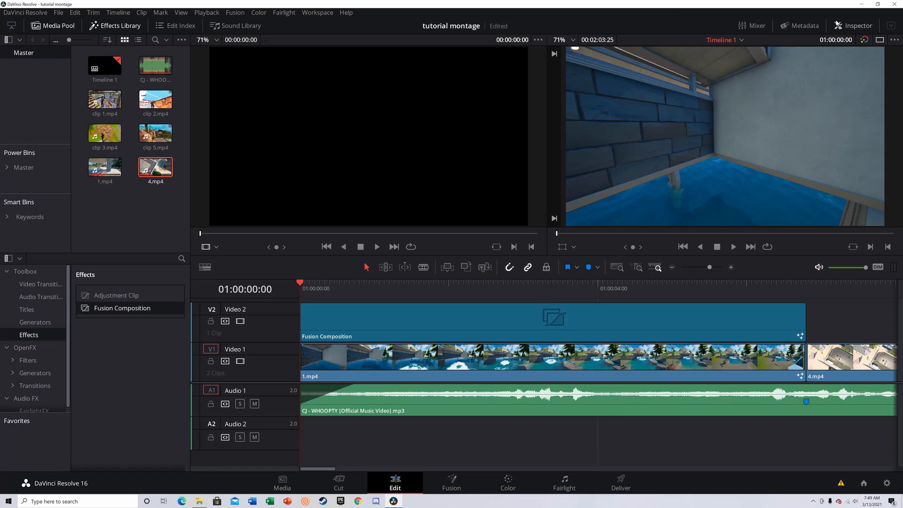
pyautogui.moveTo(309, 290)
pyautogui.mouseDown()
pyautogui.moveTo(790, 322)
pyautogui.moveTo(807, 334)
pyautogui.mouseUp()
pyautogui.click(700, 321)
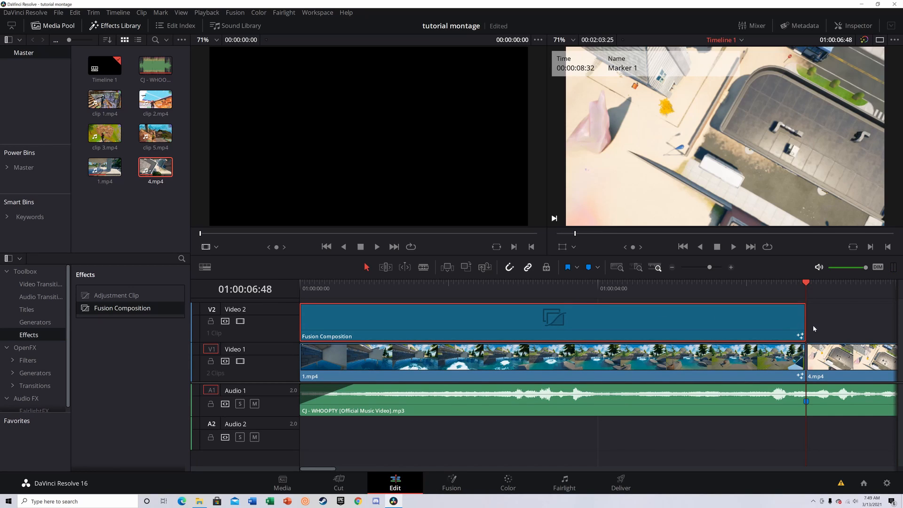
pyautogui.hotkey('ctrl', 'v')
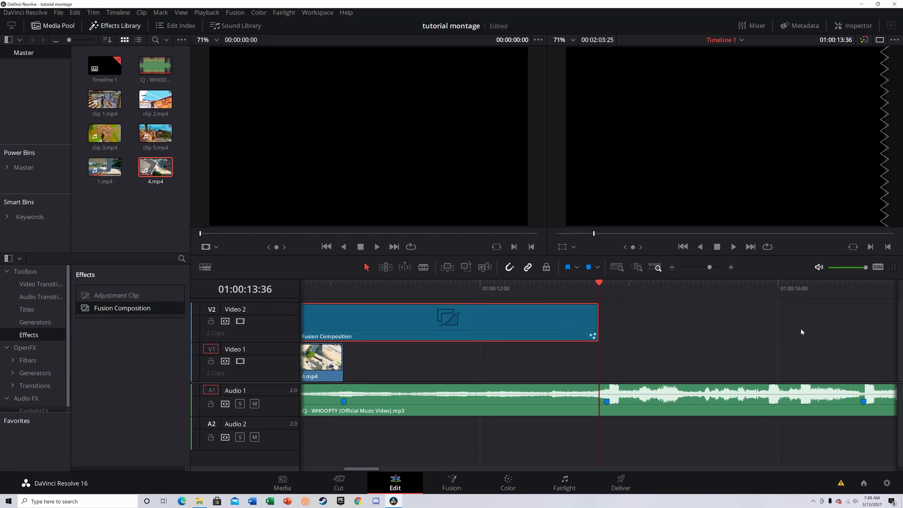
pyautogui.moveTo(595, 331); pyautogui.dragTo(343, 318)
# Step: Open the copied Fusion Composition above 4.mp4 on the Fusion page
pyautogui.moveTo(605, 292); pyautogui.dragTo(288, 340)
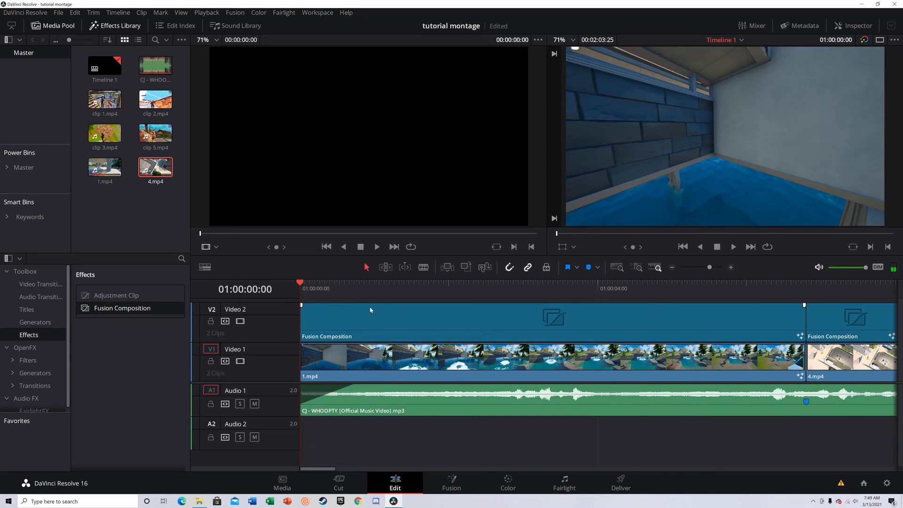
pyautogui.moveTo(303, 286)
pyautogui.mouseDown()
pyautogui.moveTo(615, 310)
pyautogui.moveTo(815, 353)
pyautogui.mouseUp()
pyautogui.click(818, 312)
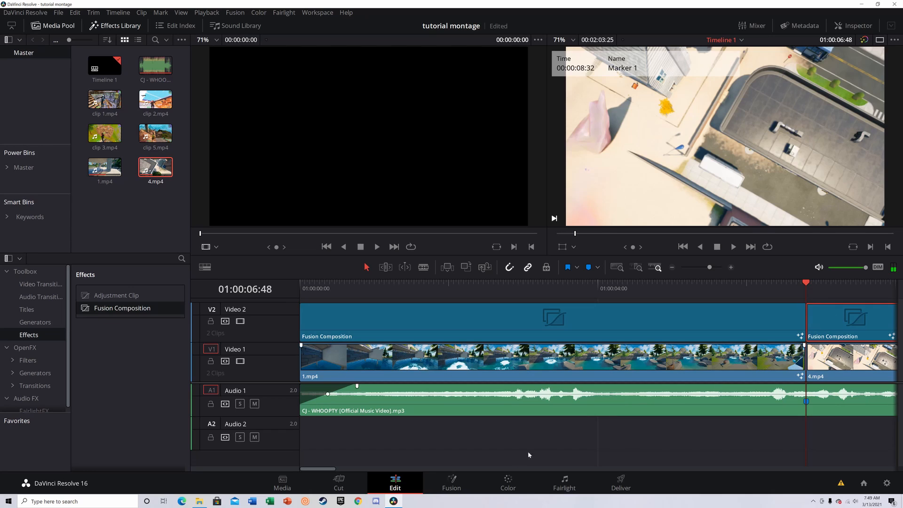
pyautogui.click(467, 481)
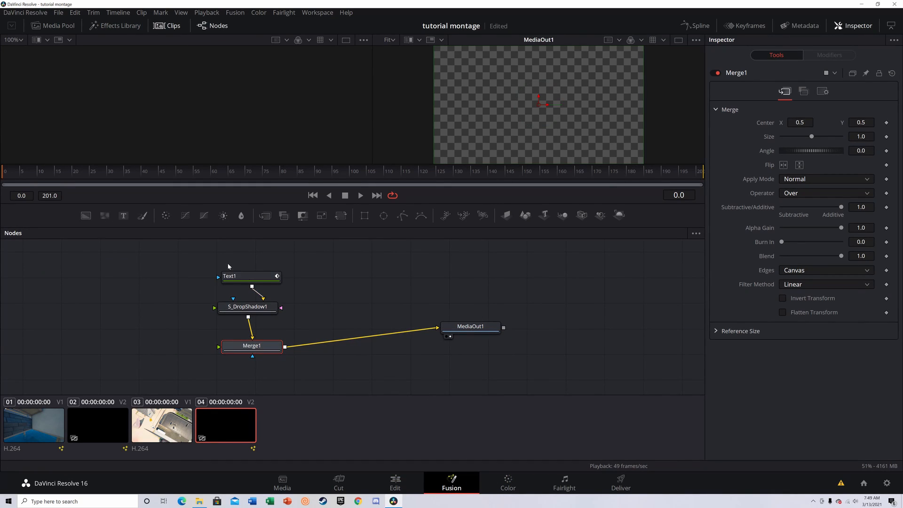
# Step: Replace Text1's styled text with "like and sub if u enjoy"
pyautogui.click(245, 276)
pyautogui.moveTo(840, 153); pyautogui.dragTo(774, 152)
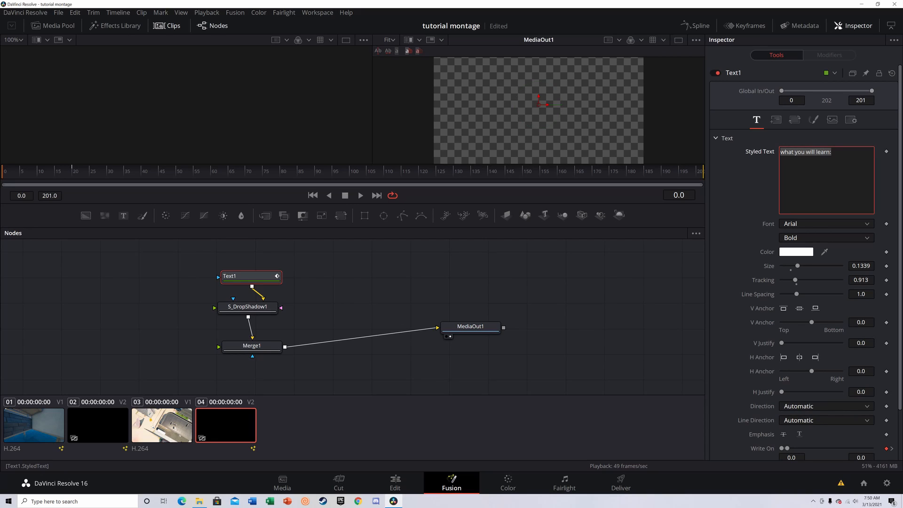
pyautogui.write('follow')
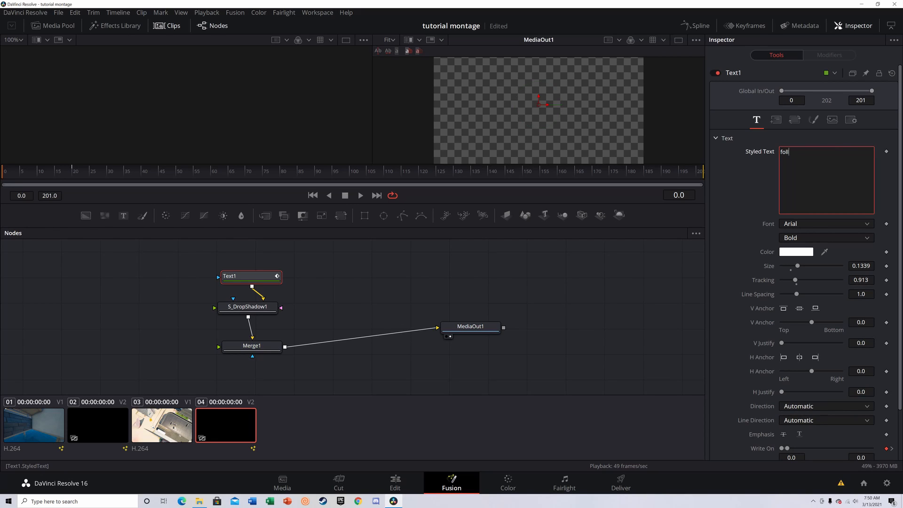
pyautogui.press('BackSpace')
pyautogui.press('BackSpace')
pyautogui.press('BackSpace')
pyautogui.press('BackSpace')
pyautogui.press('BackSpace')
pyautogui.write('like and sub if u enjoy')
pyautogui.click(727, 198)
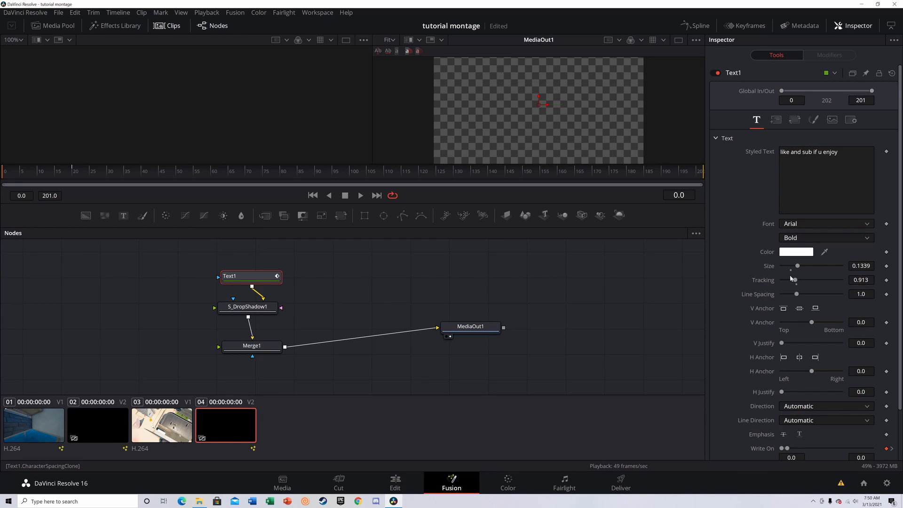
# Step: Remove all of Text1's Write On keyframes and set Write On Start to 0.0
pyautogui.scroll(-2, 808, 323)
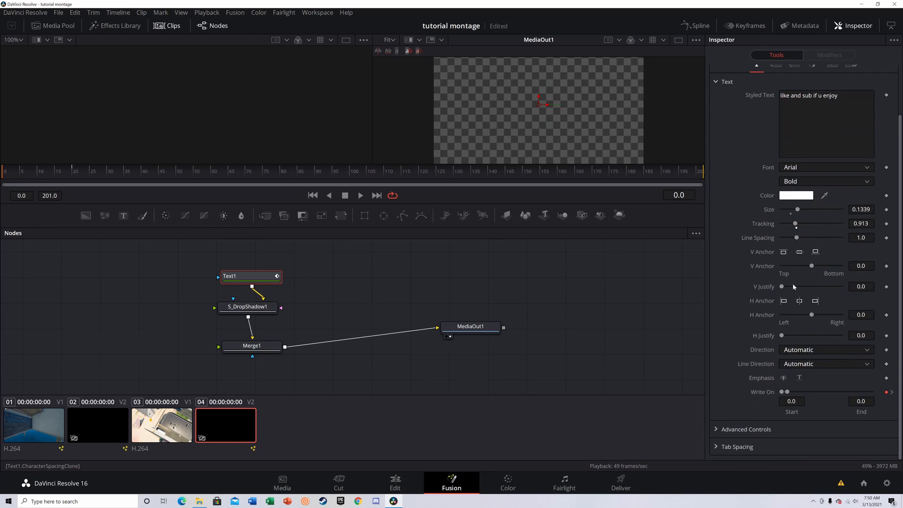
pyautogui.click(887, 392)
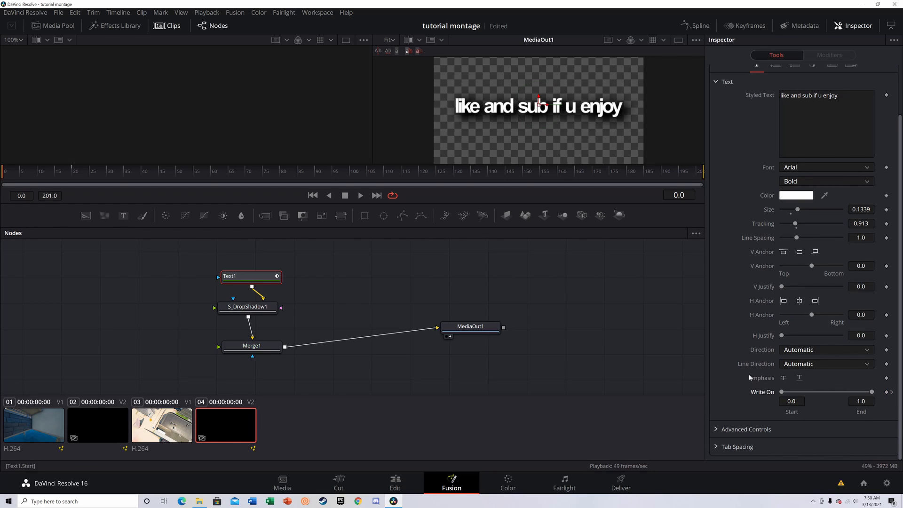
pyautogui.click(892, 392)
pyautogui.click(893, 393)
pyautogui.click(892, 392)
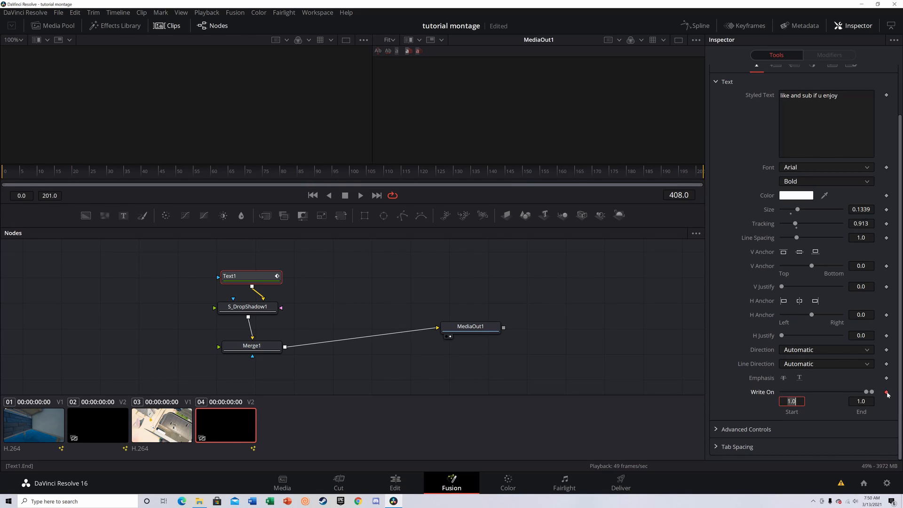
pyautogui.click(887, 393)
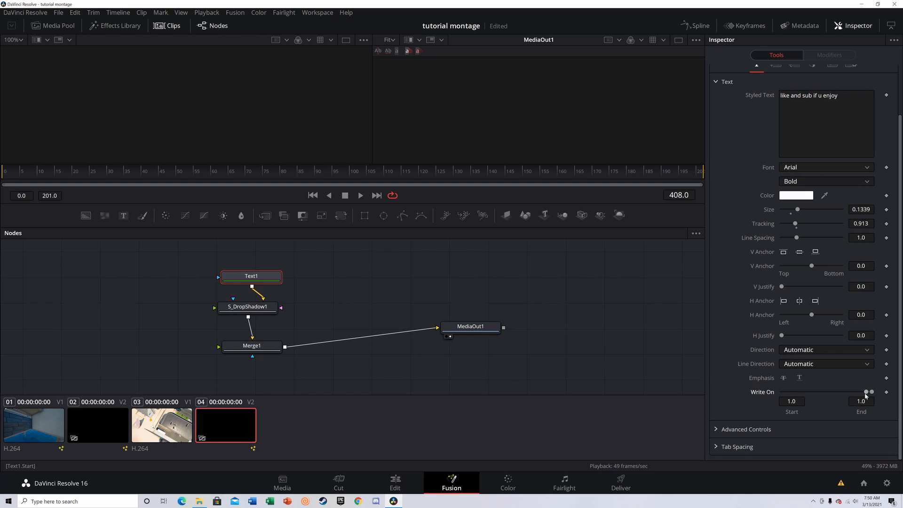
pyautogui.moveTo(865, 393); pyautogui.dragTo(683, 390)
# Step: Keyframe Text1's Y rotation at 90.0 on frame 0 in its layout settings
pyautogui.moveTo(700, 175); pyautogui.dragTo(1, 200)
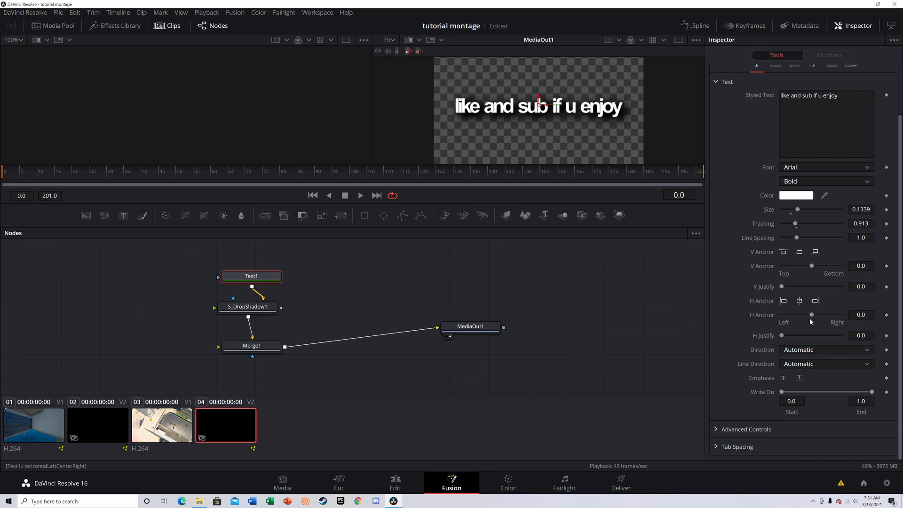
pyautogui.scroll(2, 771, 350)
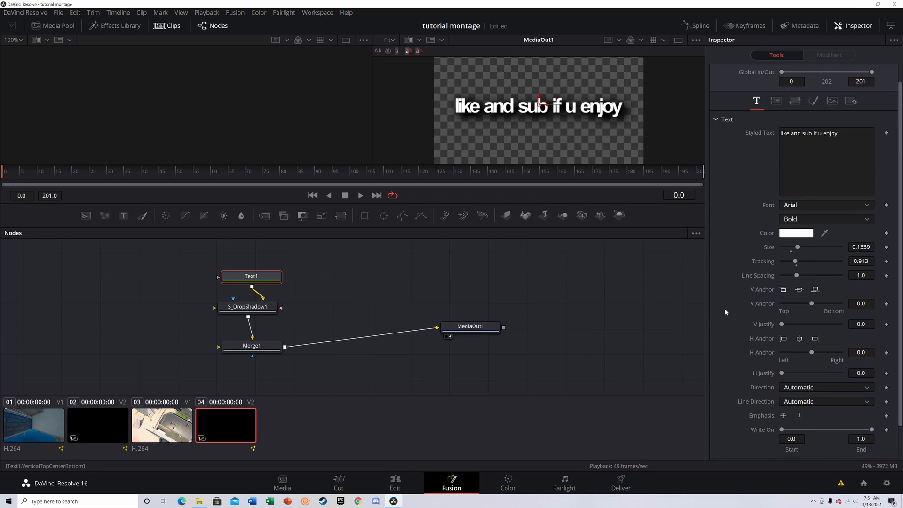
pyautogui.click(776, 101)
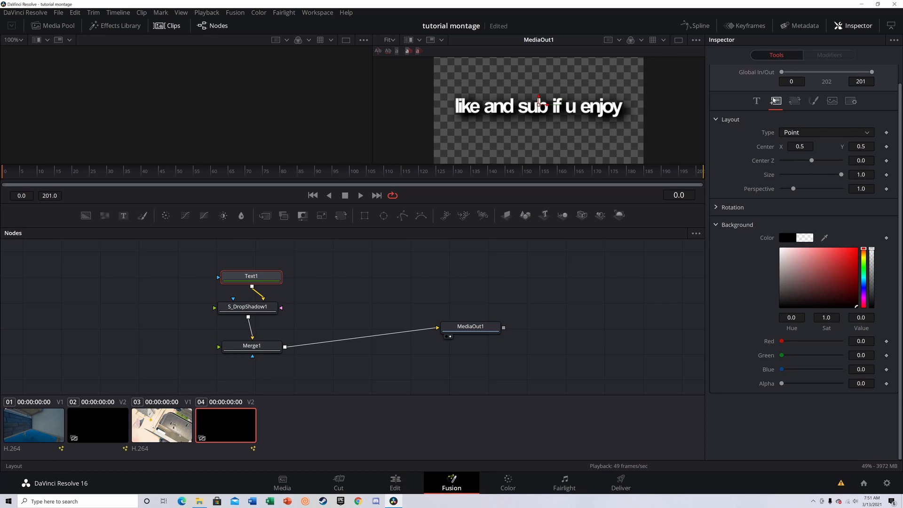
pyautogui.click(718, 207)
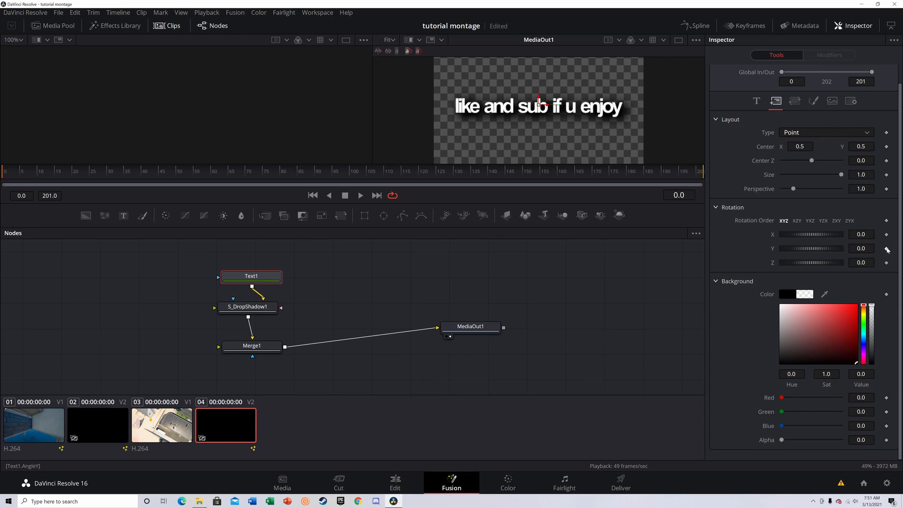
pyautogui.click(887, 248)
pyautogui.write('90')
pyautogui.press('Tab')
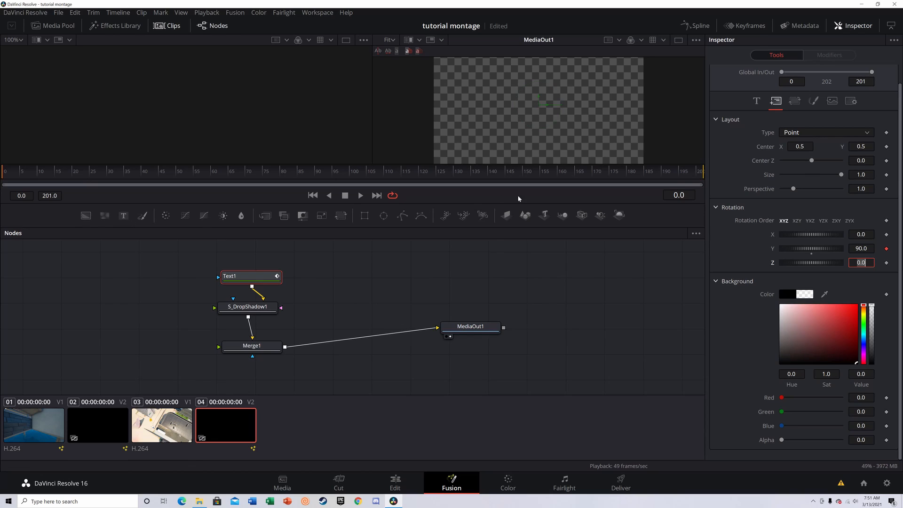
# Step: Keyframe Text1's Y rotation at 0.0 on frame 20
pyautogui.click(753, 247)
pyautogui.click(887, 249)
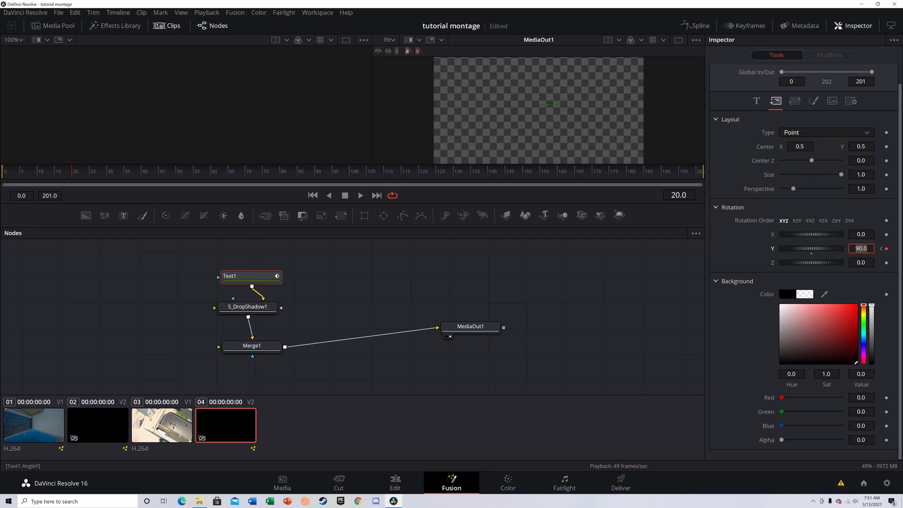
pyautogui.write('0')
pyautogui.press('Tab')
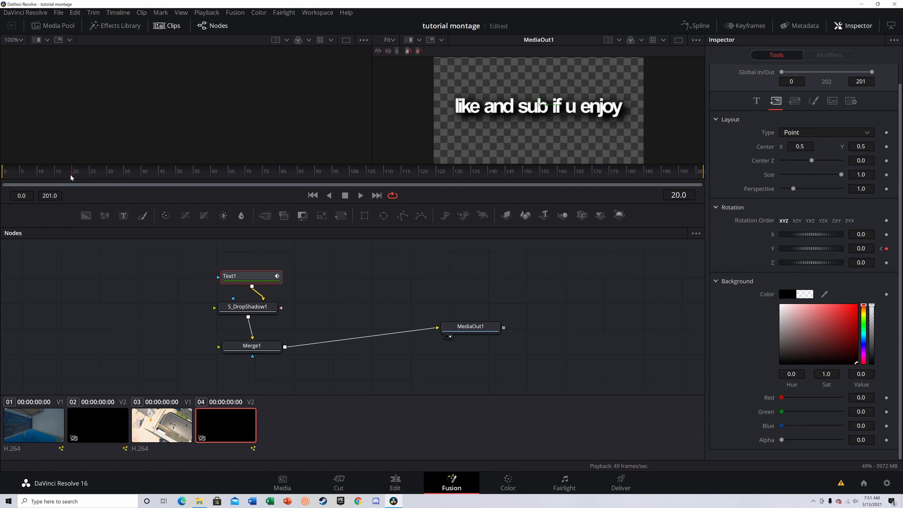
# Step: Keyframe Text1's Y rotation at 90 on frame 202, just past the end of the composition
pyautogui.moveTo(71, 176); pyautogui.dragTo(742, 227)
pyautogui.press('Right')
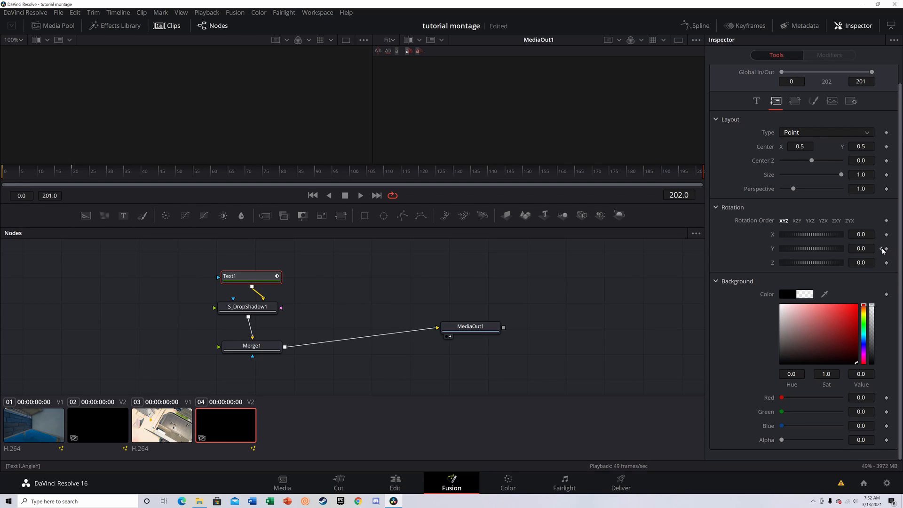
pyautogui.click(886, 249)
pyautogui.doubleClick(861, 249)
pyautogui.write('90')
pyautogui.press('Tab')
pyautogui.click(757, 242)
pyautogui.press('space')
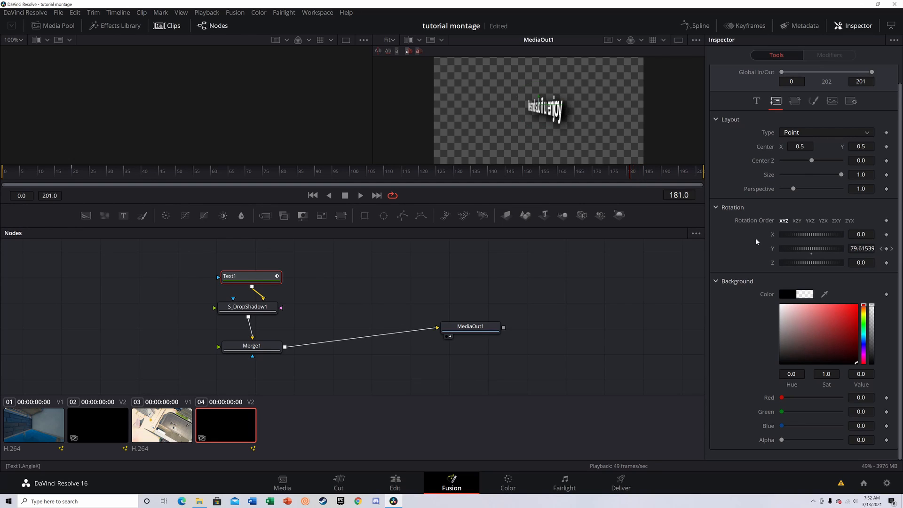
# Step: Keyframe Text1's Y rotation at 0 on frame 181
pyautogui.moveTo(627, 177); pyautogui.dragTo(713, 175)
pyautogui.press('Left')
pyautogui.press('Left')
pyautogui.press('Left')
pyautogui.press('Left')
pyautogui.press('Left')
pyautogui.press('Left')
pyautogui.press('Left')
pyautogui.press('Left')
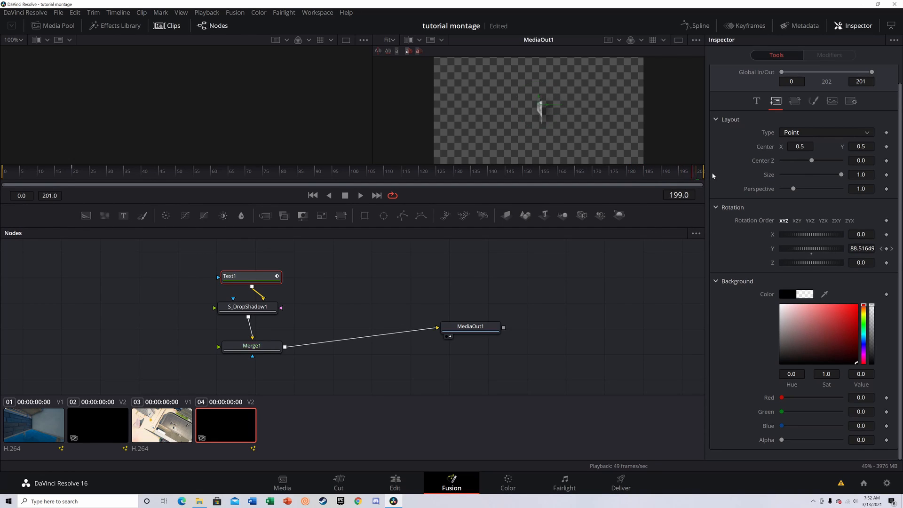
pyautogui.press('Left')
pyautogui.press('Left')
pyautogui.press('Left')
pyautogui.press('Left')
pyautogui.press('Left')
pyautogui.press('Left')
pyautogui.press('Left')
pyautogui.press('Left')
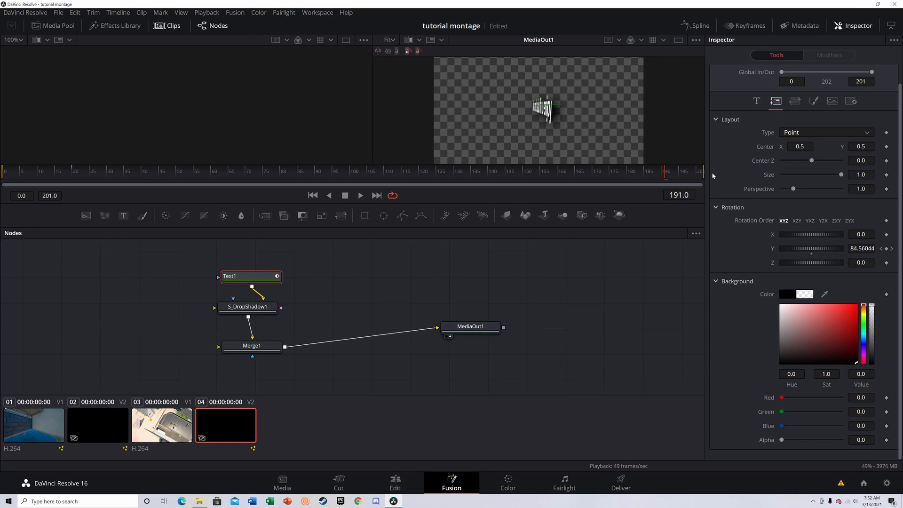
pyautogui.press('Left')
pyautogui.press('Left')
pyautogui.press('Left')
pyautogui.press('Left')
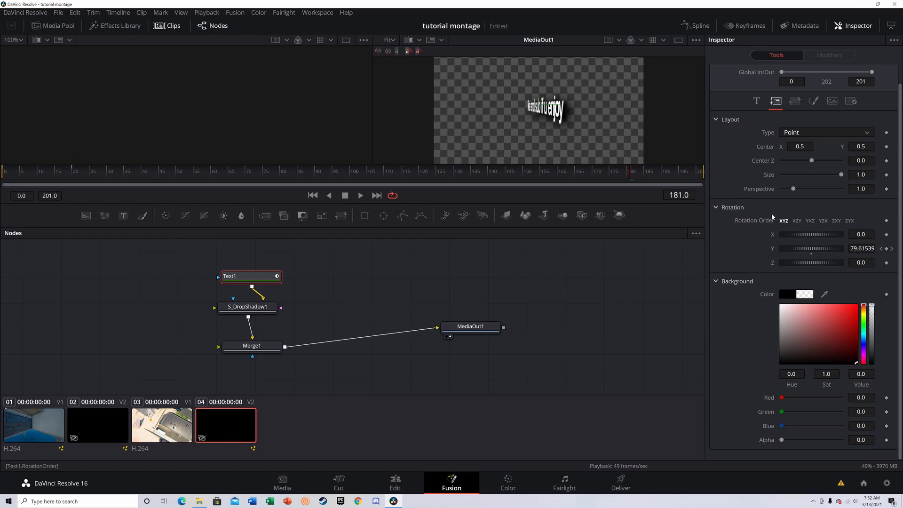
pyautogui.click(886, 250)
pyautogui.doubleClick(861, 248)
pyautogui.write('0')
pyautogui.press('Return')
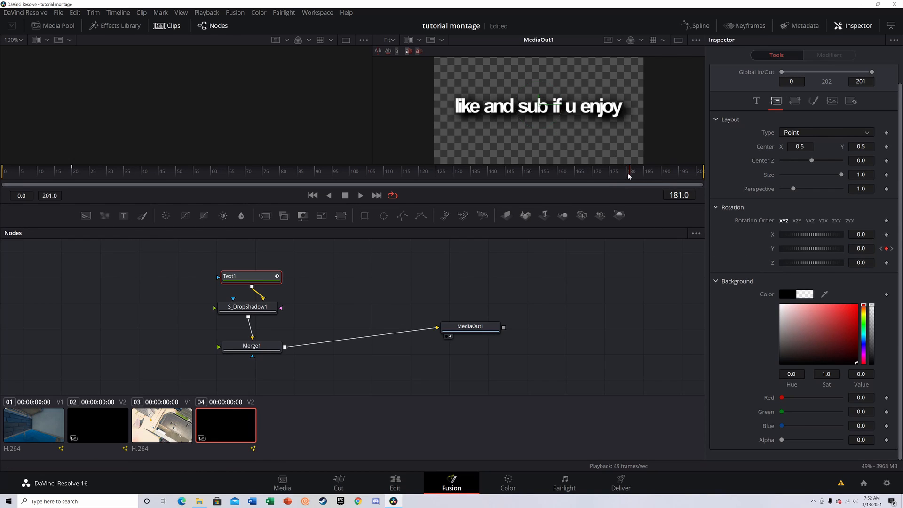
# Step: Play back the text rotation from frame 0 and review the intro texts on the edit timeline and the first Fusion Composition's nodes
pyautogui.moveTo(629, 176); pyautogui.dragTo(1, 191)
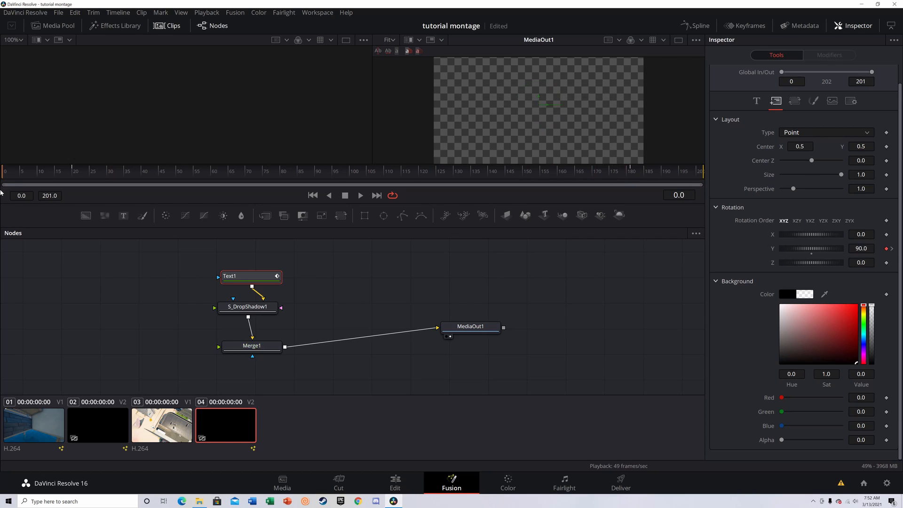
pyautogui.press('space')
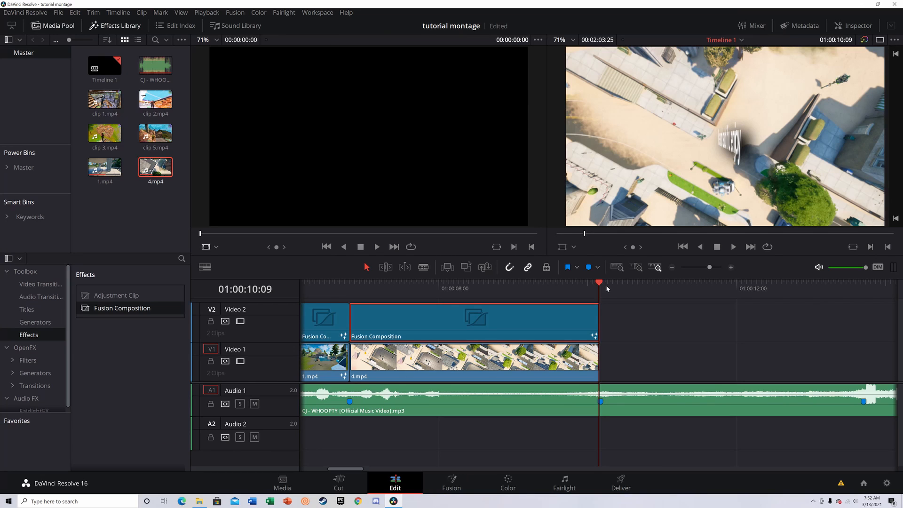
pyautogui.moveTo(605, 285); pyautogui.dragTo(358, 319)
pyautogui.moveTo(349, 283); pyautogui.dragTo(283, 295)
pyautogui.click(370, 332)
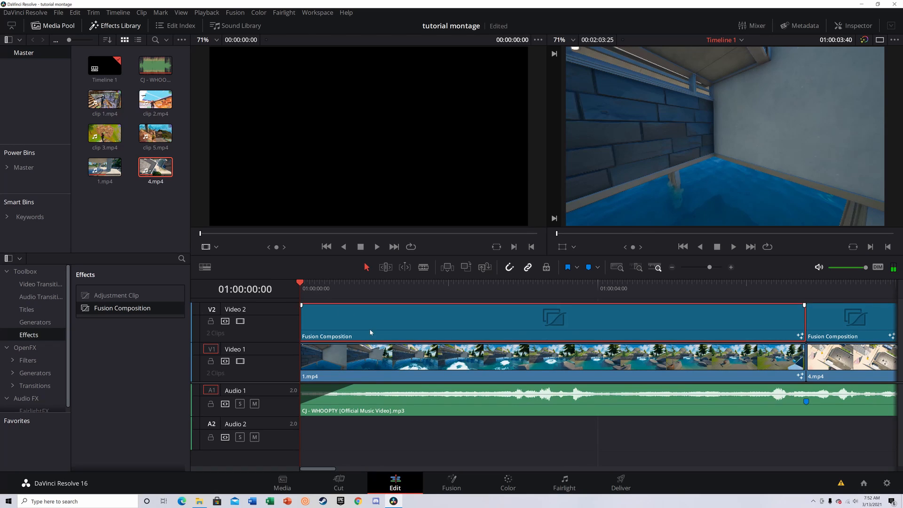
pyautogui.click(384, 296)
pyautogui.press('Home')
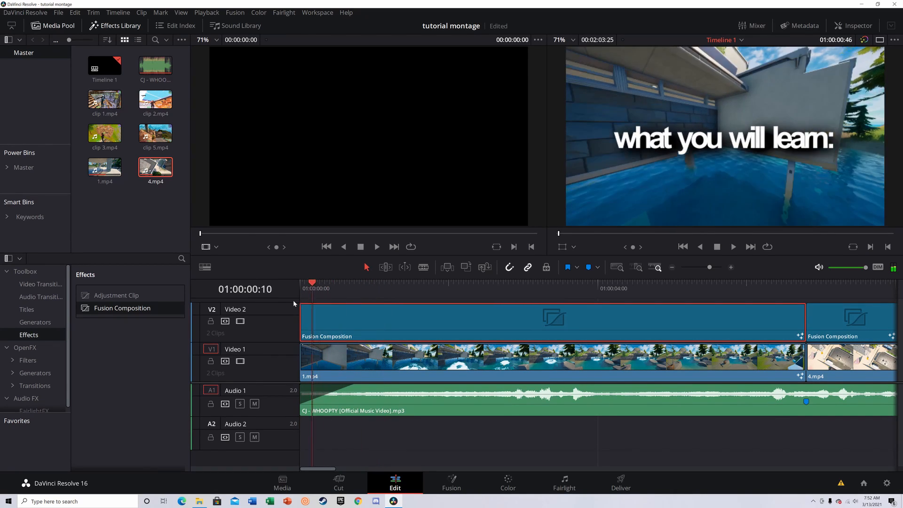
pyautogui.click(468, 485)
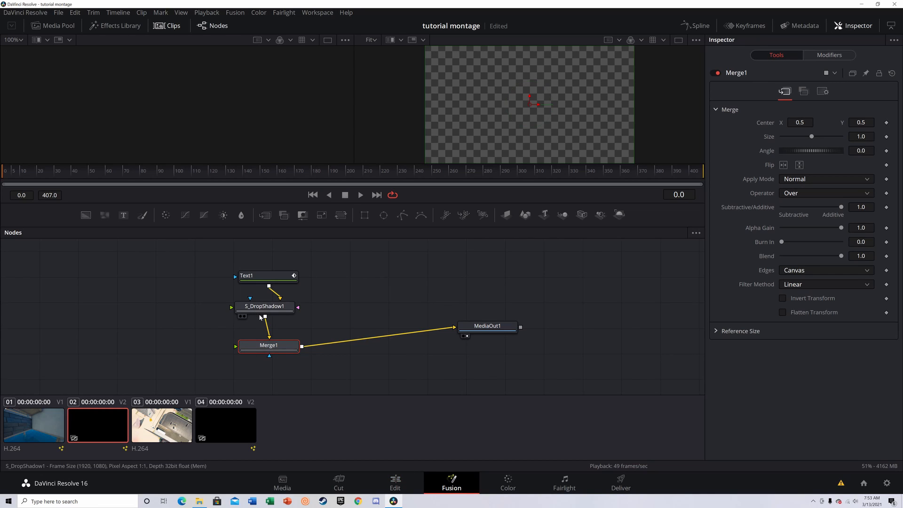
pyautogui.click(416, 475)
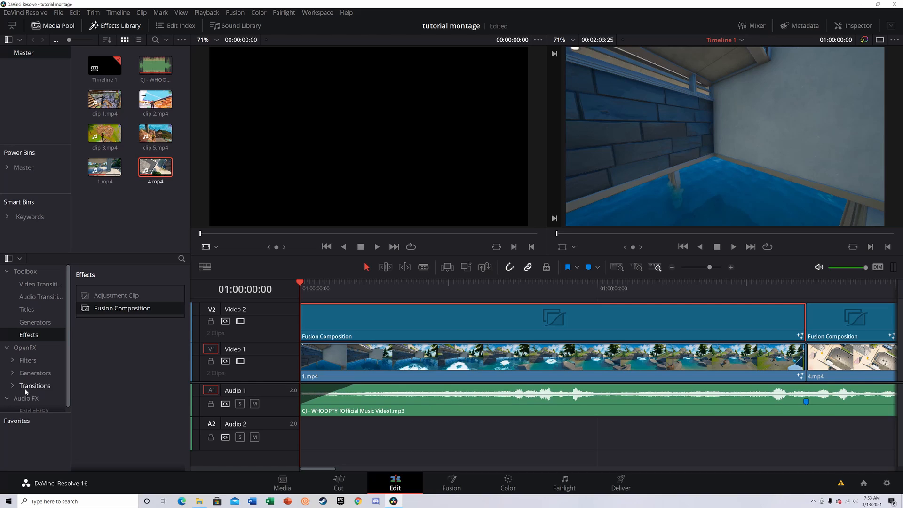
pyautogui.click(182, 258)
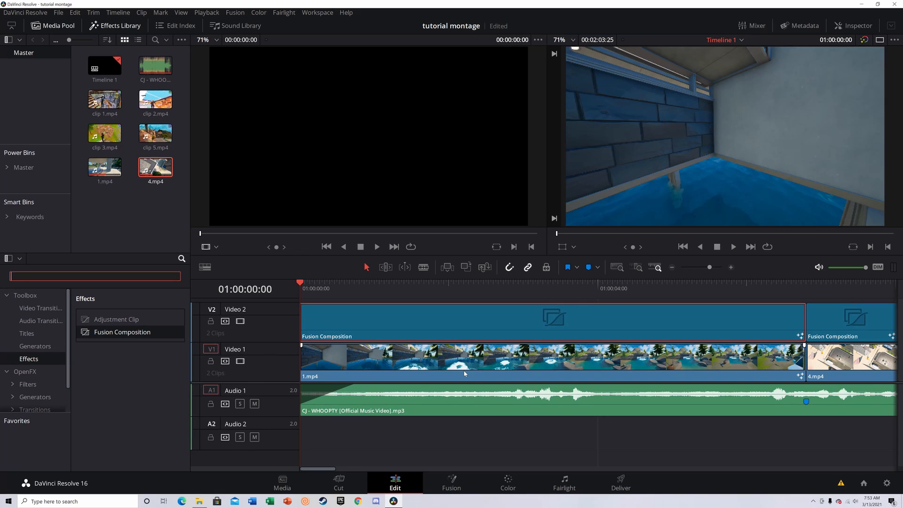
pyautogui.write('wa')
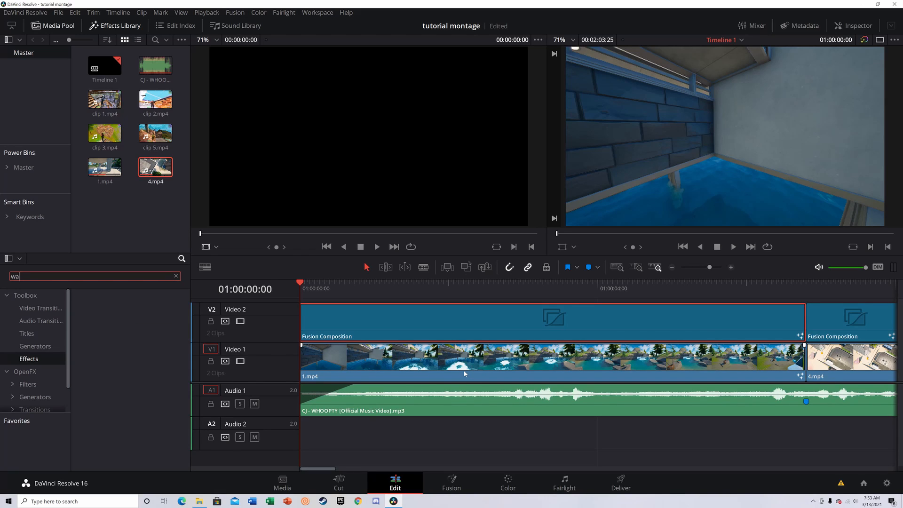
pyautogui.write('r')
pyautogui.press('BackSpace')
pyautogui.press('BackSpace')
pyautogui.press('BackSpace')
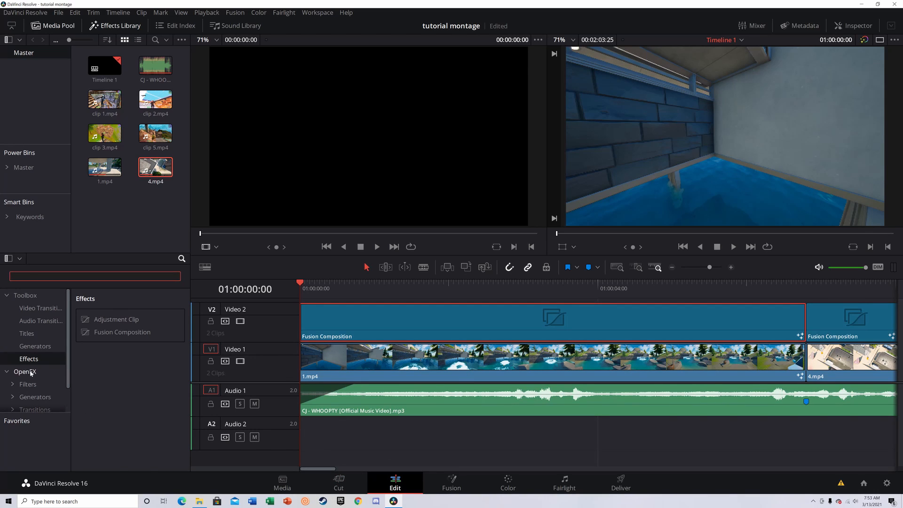
# Step: Search the OpenFX effects for "warpwa" and apply S_WarpWaves to the first Fusion Composition on Video 2
pyautogui.click(26, 372)
pyautogui.click(127, 276)
pyautogui.write('warpwa')
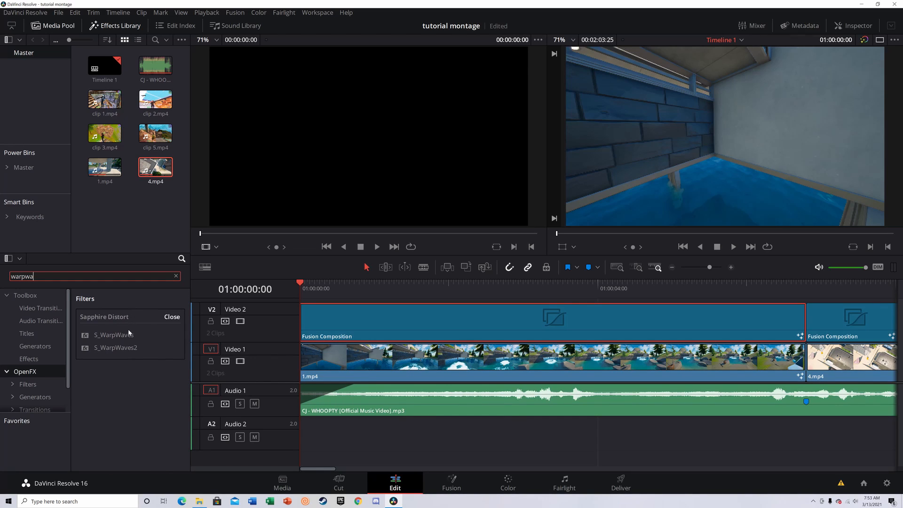
pyautogui.click(96, 335)
pyautogui.moveTo(97, 335); pyautogui.dragTo(359, 321)
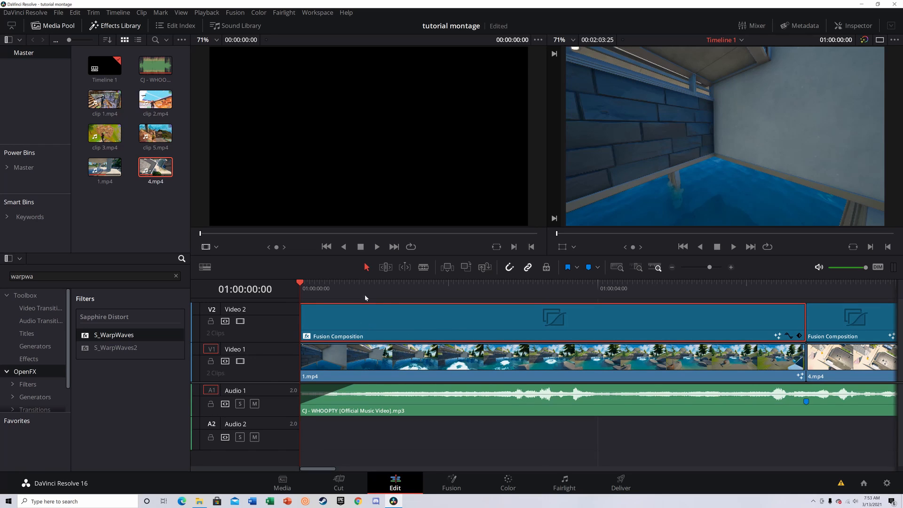
pyautogui.moveTo(295, 283); pyautogui.dragTo(312, 296)
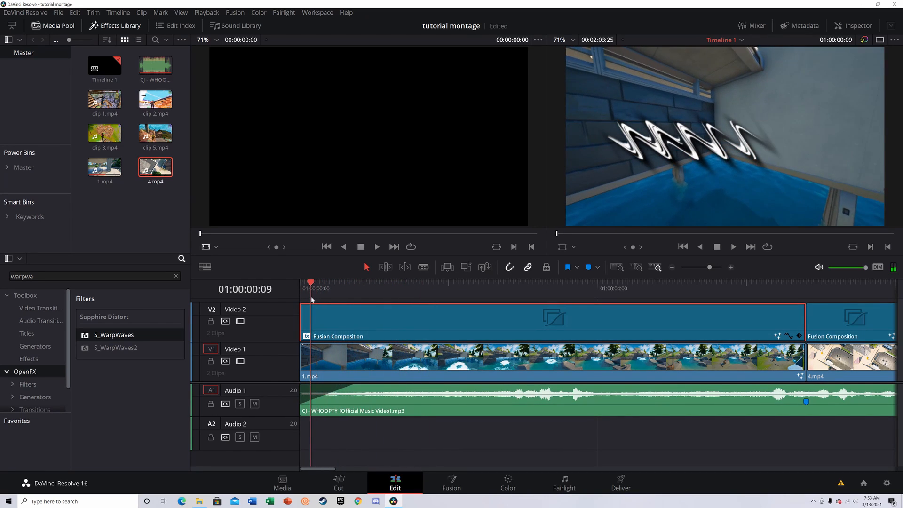
# Step: Set the first Fusion Composition's S_WarpWaves Amplitude to 0.010 and Frequency to 0.75
pyautogui.click(845, 27)
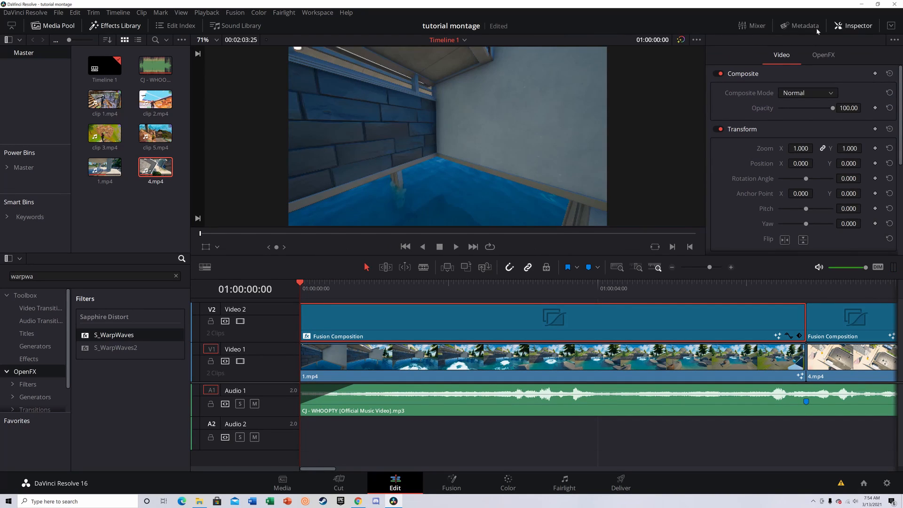
pyautogui.click(819, 55)
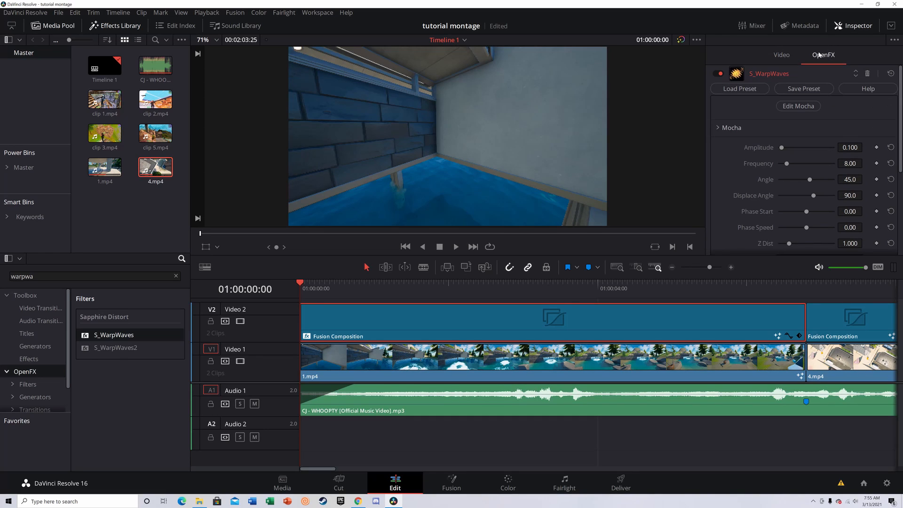
pyautogui.click(850, 147)
pyautogui.write('0.010')
pyautogui.press('Return')
pyautogui.click(857, 165)
pyautogui.click(857, 165)
pyautogui.write('.75')
pyautogui.press('Return')
# Step: Set the first Fusion Composition's S_WarpWaves Displace Angle to -120 and Phase Speed to 2.07
pyautogui.click(855, 200)
pyautogui.write('-120')
pyautogui.press('Return')
pyautogui.click(853, 227)
pyautogui.write('2.07')
pyautogui.press('Return')
pyautogui.click(743, 284)
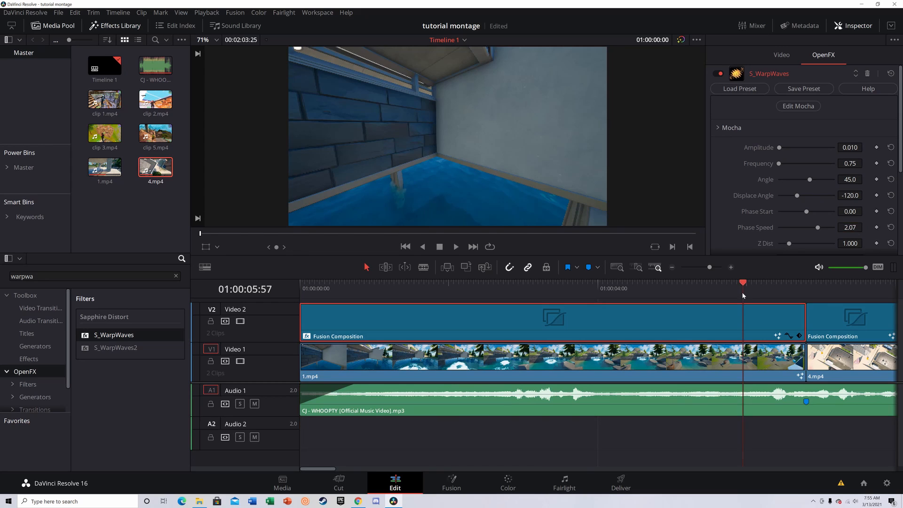
pyautogui.moveTo(743, 283); pyautogui.dragTo(304, 317)
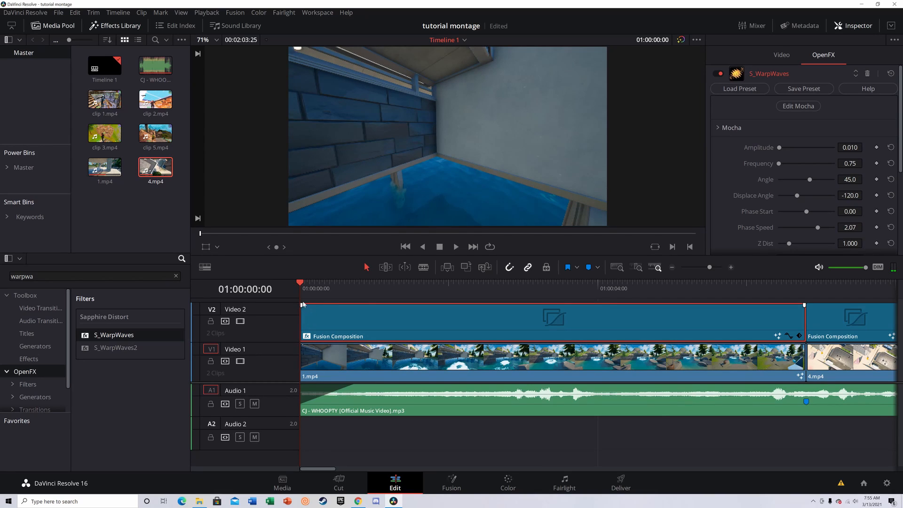
# Step: Apply S_WarpWaves to the second Fusion Composition on Video 2, above 4.mp4
pyautogui.click(845, 321)
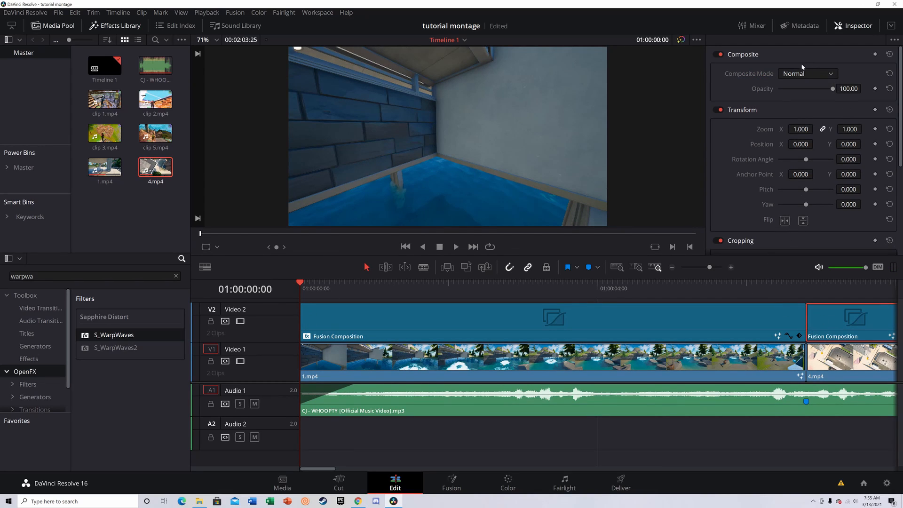
pyautogui.scroll(-3, 772, 97)
pyautogui.scroll(3, 771, 98)
pyautogui.moveTo(113, 335); pyautogui.dragTo(832, 316)
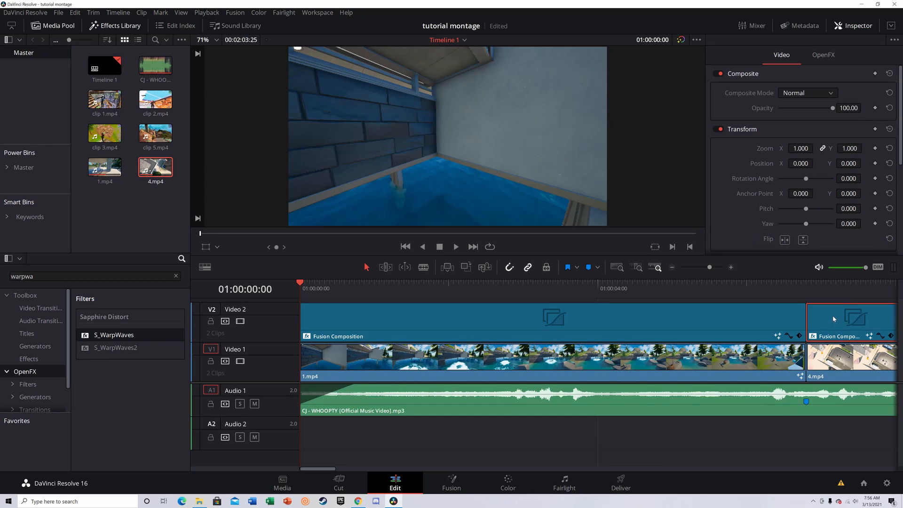
# Step: Set the second Fusion Composition's S_WarpWaves Amplitude to 0.01 and Frequency to 0.75
pyautogui.click(824, 55)
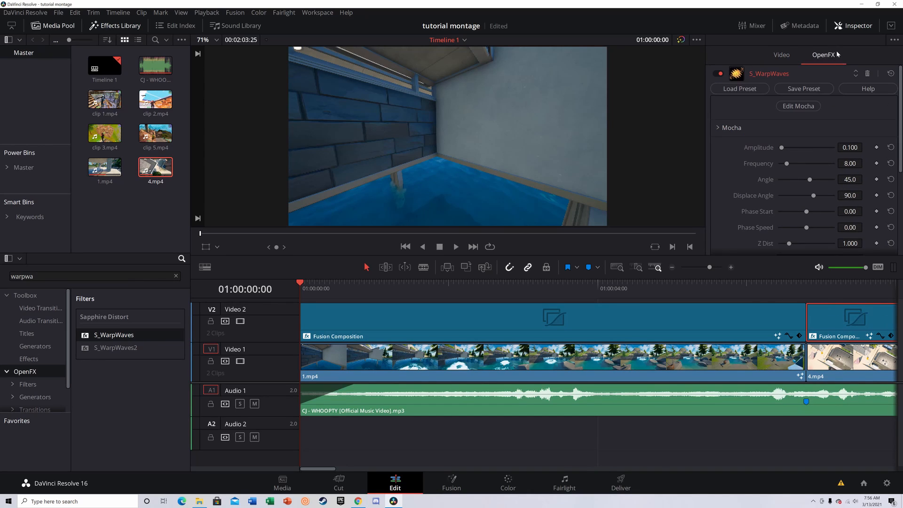
pyautogui.click(862, 147)
pyautogui.press('BackSpace')
pyautogui.write('.01')
pyautogui.press('Return')
pyautogui.click(852, 164)
pyautogui.write('.75')
pyautogui.press('Return')
# Step: Set the second Fusion Composition's S_WarpWaves Displace Angle to -120 and Phase Speed to 2.07, and play back the intro
pyautogui.click(859, 196)
pyautogui.write('-120')
pyautogui.press('Return')
pyautogui.click(850, 228)
pyautogui.write('2.07')
pyautogui.press('Return')
pyautogui.click(304, 292)
pyautogui.press('space')
# Step: Place clip 1.mp4 on Video 2 at the song's Marker 2, directly after the second Fusion Composition
pyautogui.moveTo(471, 293)
pyautogui.mouseDown()
pyautogui.moveTo(872, 300)
pyautogui.moveTo(855, 304)
pyautogui.moveTo(865, 292)
pyautogui.moveTo(885, 296)
pyautogui.moveTo(317, 369)
pyautogui.mouseUp()
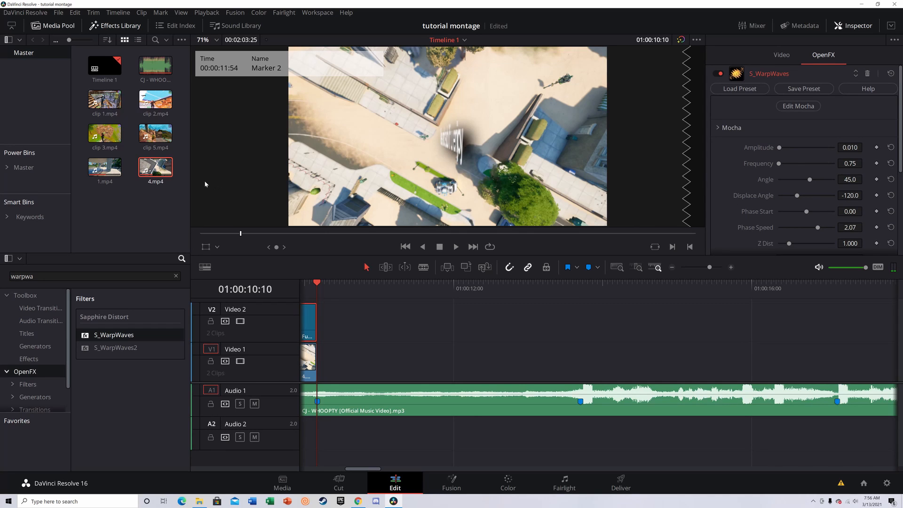
pyautogui.moveTo(104, 100); pyautogui.dragTo(359, 346)
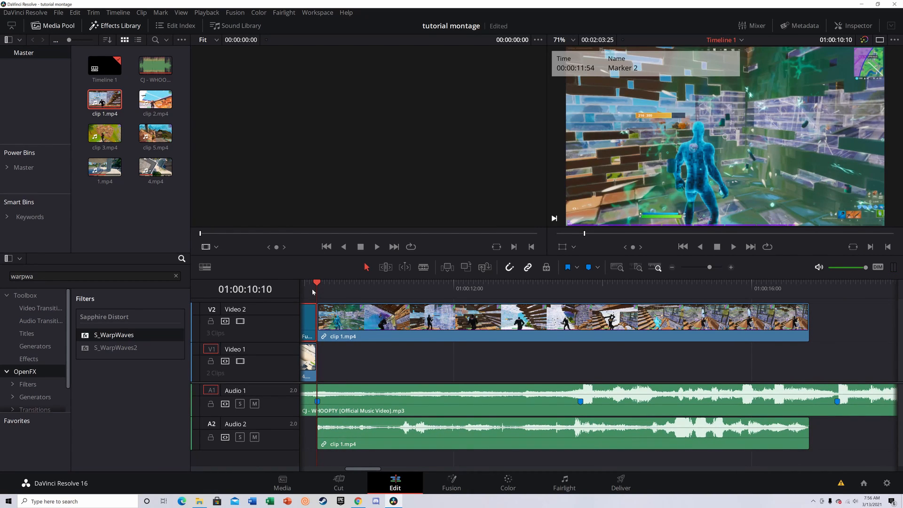
pyautogui.moveTo(317, 283)
pyautogui.mouseDown()
pyautogui.moveTo(564, 296)
pyautogui.moveTo(581, 319)
pyautogui.mouseUp()
pyautogui.click(581, 319)
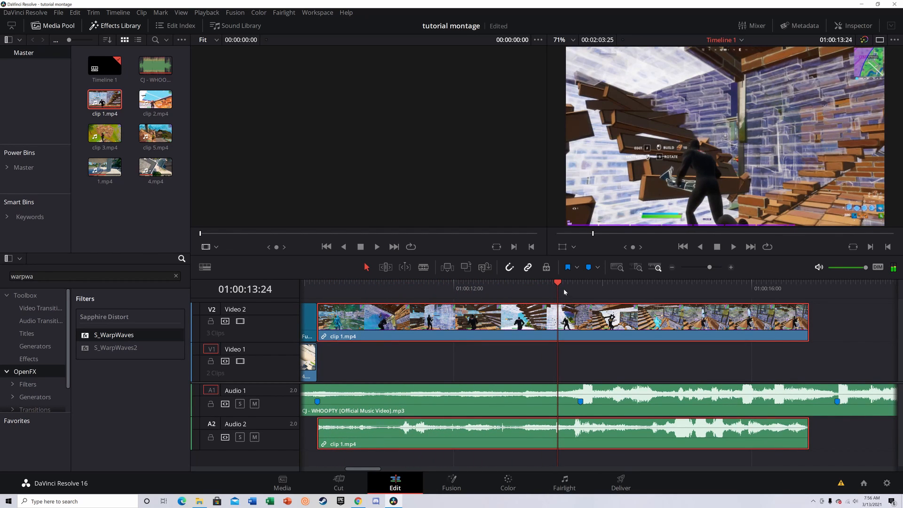
# Step: Mute Audio 1 and add a marker to clip 1.mp4 at the shot at 01:00:14:39
pyautogui.click(350, 402)
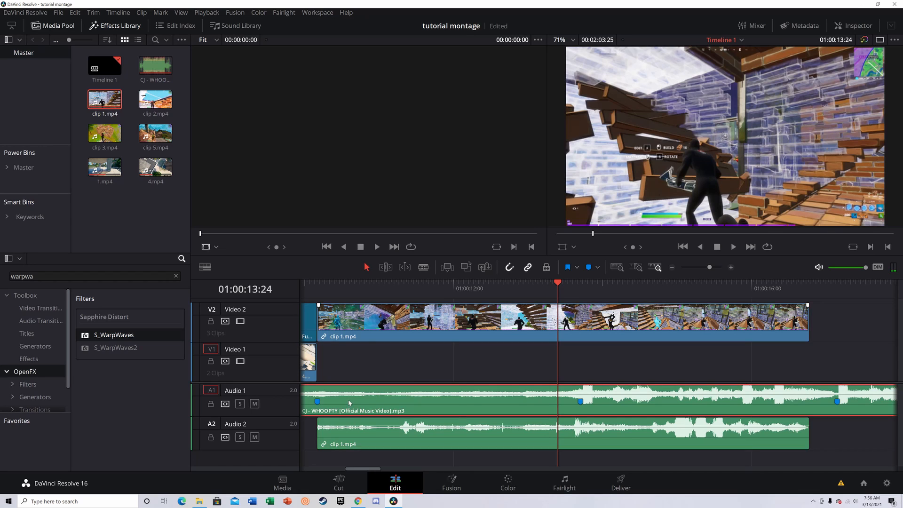
pyautogui.click(254, 404)
pyautogui.moveTo(558, 286); pyautogui.dragTo(617, 305)
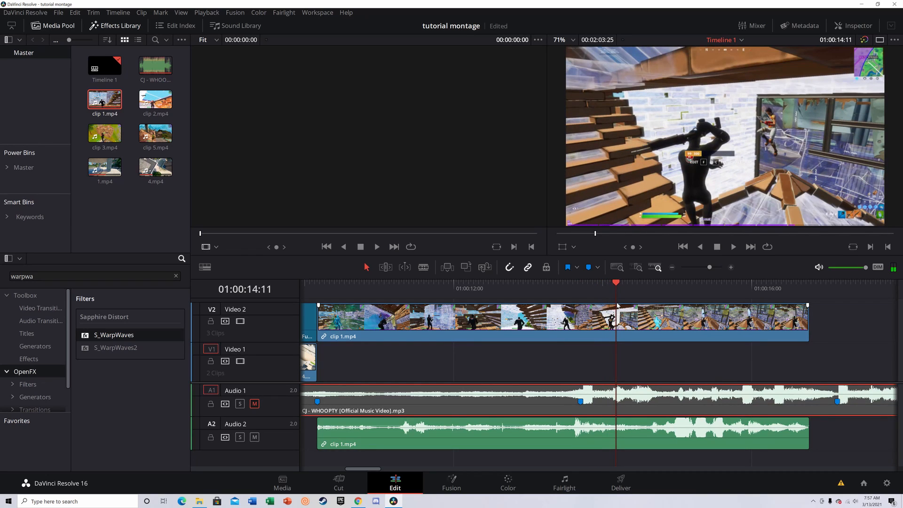
pyautogui.press('space')
pyautogui.click(605, 318)
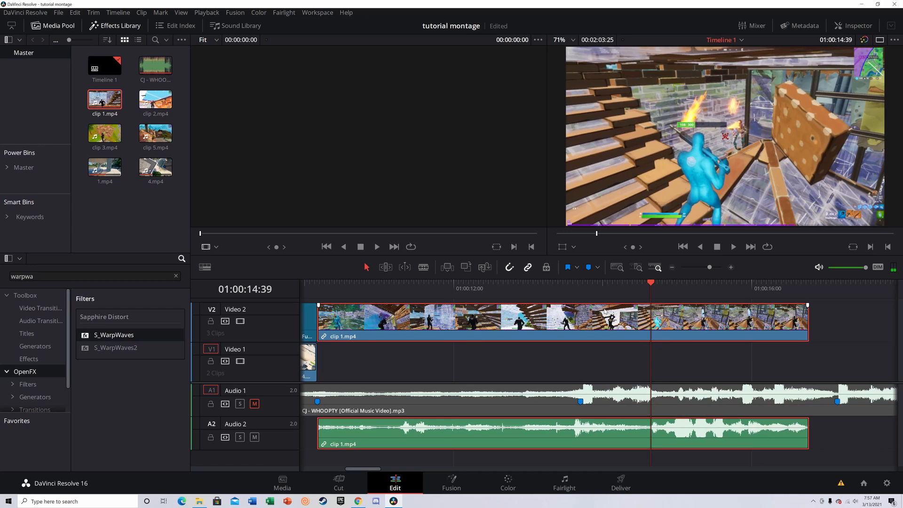
pyautogui.click(589, 267)
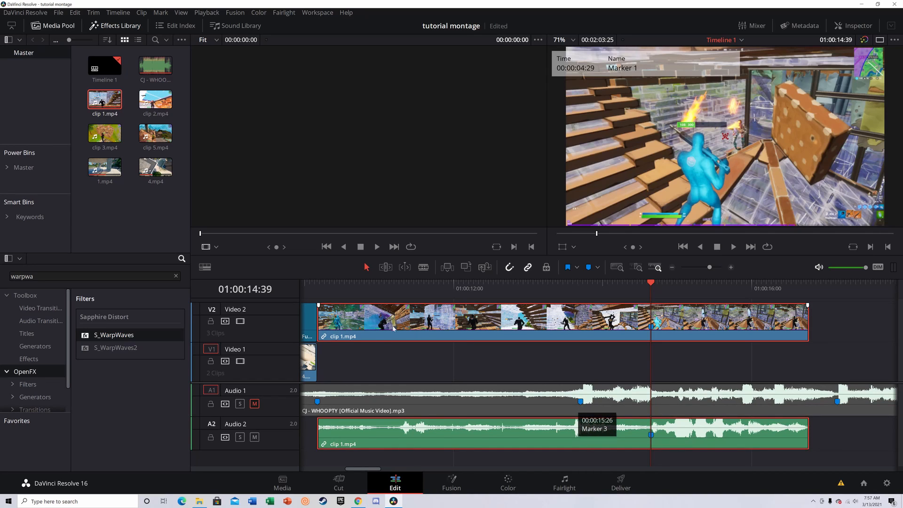
# Step: Trim the beginning of clip 1.mp4 and move the clip so its marker lines up with the song's Marker 3
pyautogui.click(326, 331)
pyautogui.moveTo(327, 332); pyautogui.dragTo(461, 310)
pyautogui.click(532, 320)
# Step: Unmute Audio 1 and extend the start of clip 1.mp4 back to the end of the second Fusion Composition at 01:00:10:10
pyautogui.click(256, 403)
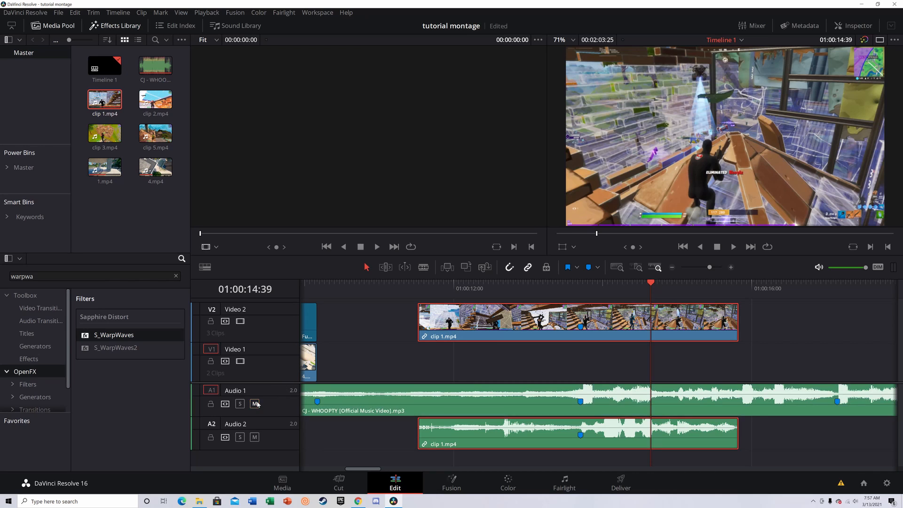
pyautogui.moveTo(419, 320); pyautogui.dragTo(318, 322)
pyautogui.moveTo(652, 282); pyautogui.dragTo(322, 283)
pyautogui.moveTo(308, 347)
pyautogui.mouseDown()
pyautogui.moveTo(393, 345)
pyautogui.moveTo(374, 342)
pyautogui.mouseUp()
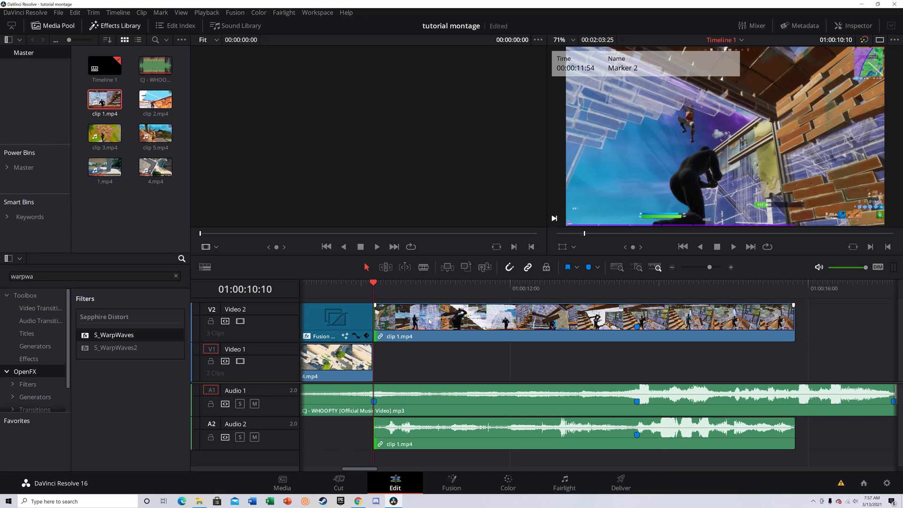
pyautogui.moveTo(384, 282)
pyautogui.mouseDown()
pyautogui.moveTo(657, 287)
pyautogui.moveTo(657, 301)
pyautogui.mouseUp()
pyautogui.moveTo(648, 340); pyautogui.dragTo(635, 342)
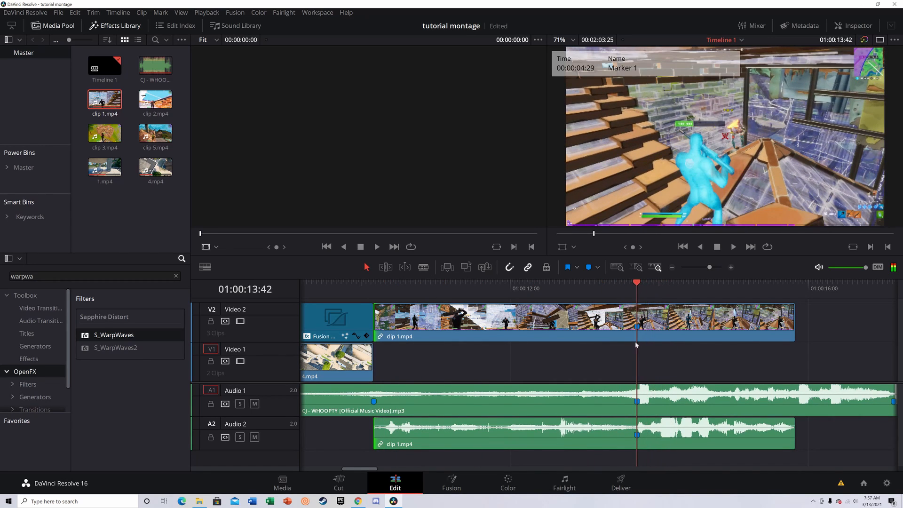
# Step: Play clip 1.mp4 past its marker and park the playhead at 01:00:14:42, just after the elimination
pyautogui.press('space')
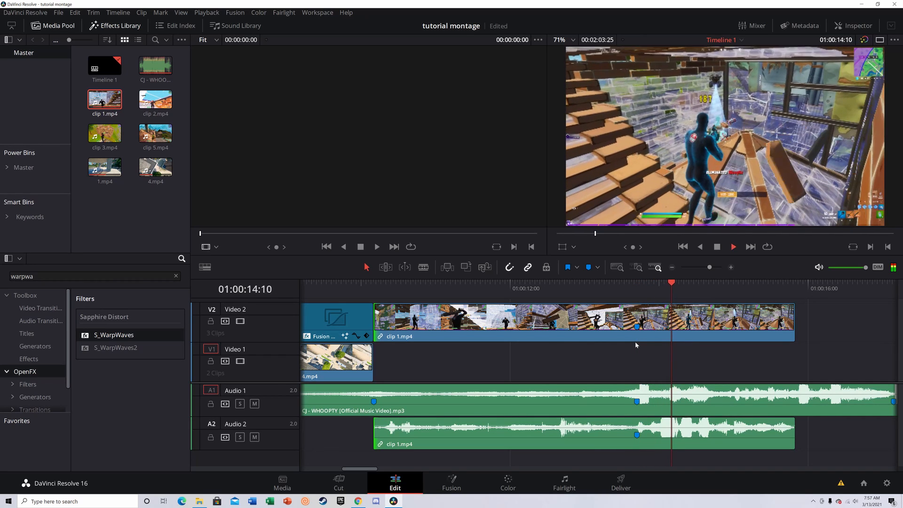
pyautogui.press('space')
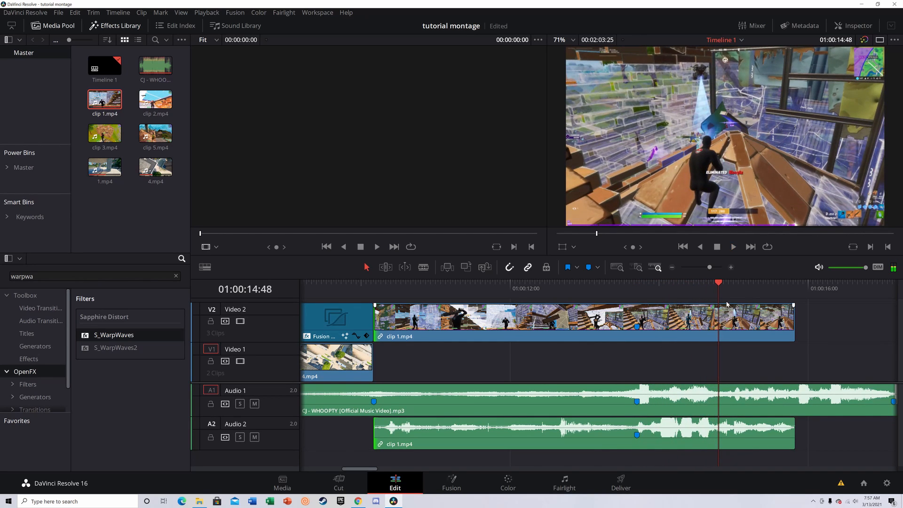
pyautogui.press('space')
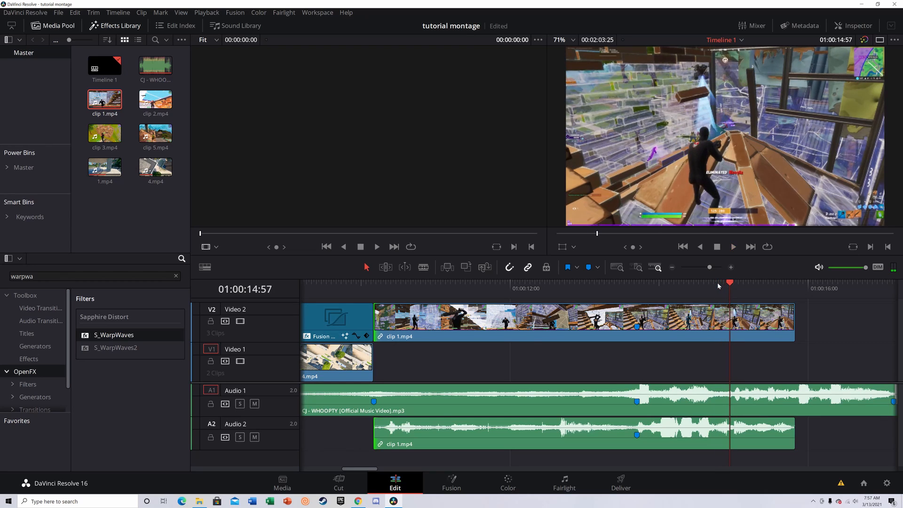
pyautogui.moveTo(725, 283); pyautogui.dragTo(702, 291)
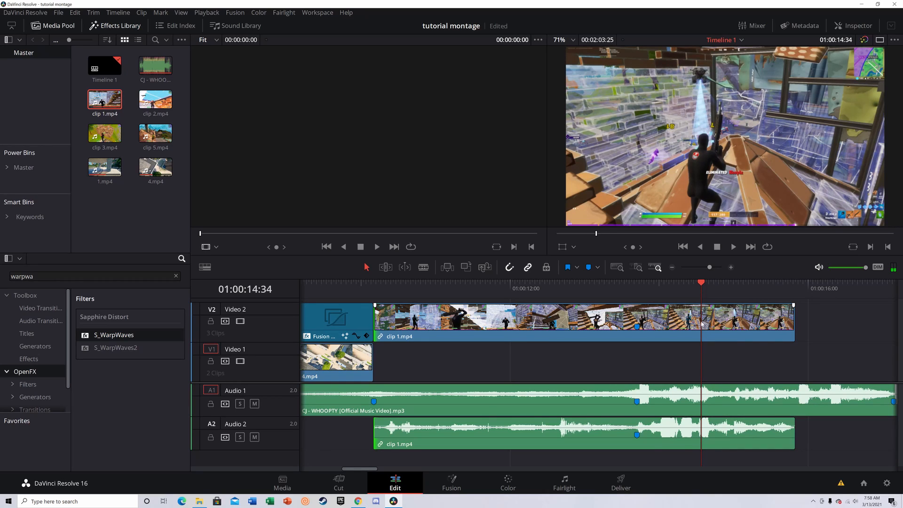
pyautogui.click(699, 294)
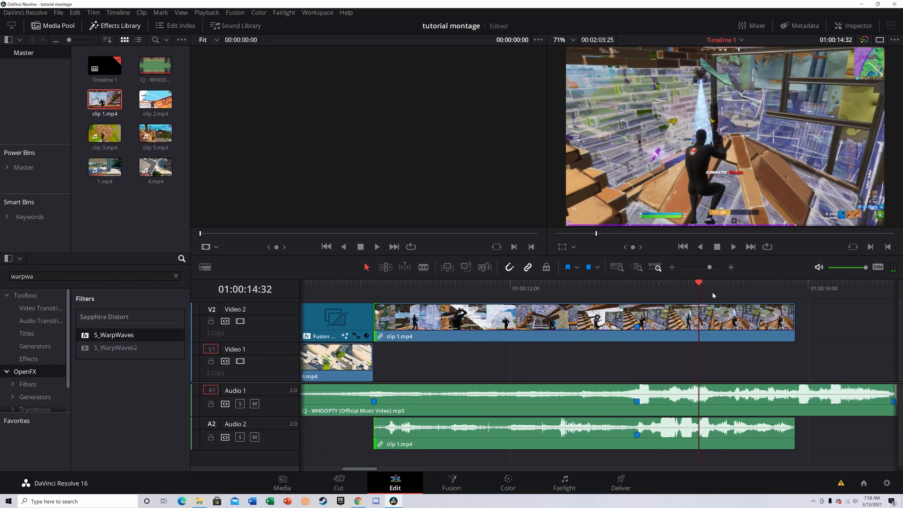
pyautogui.moveTo(690, 284); pyautogui.dragTo(675, 287)
pyautogui.press('space')
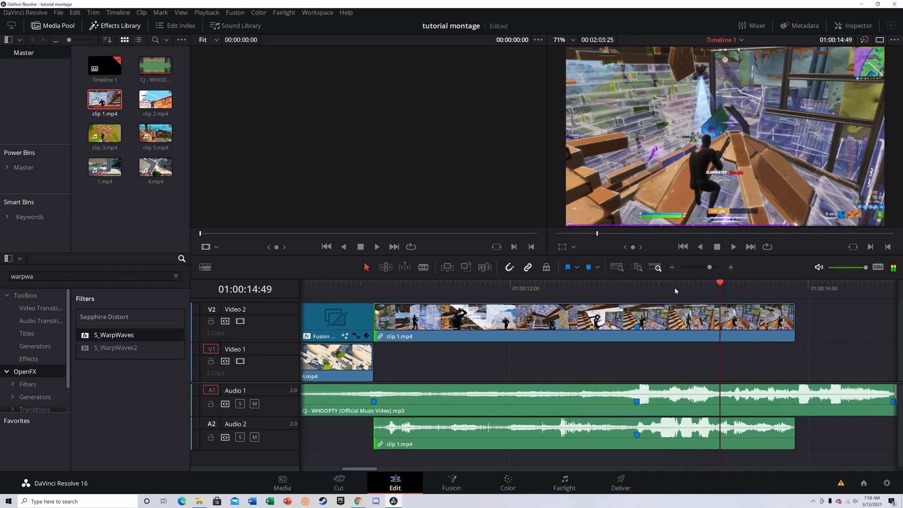
pyautogui.moveTo(717, 287); pyautogui.dragTo(712, 300)
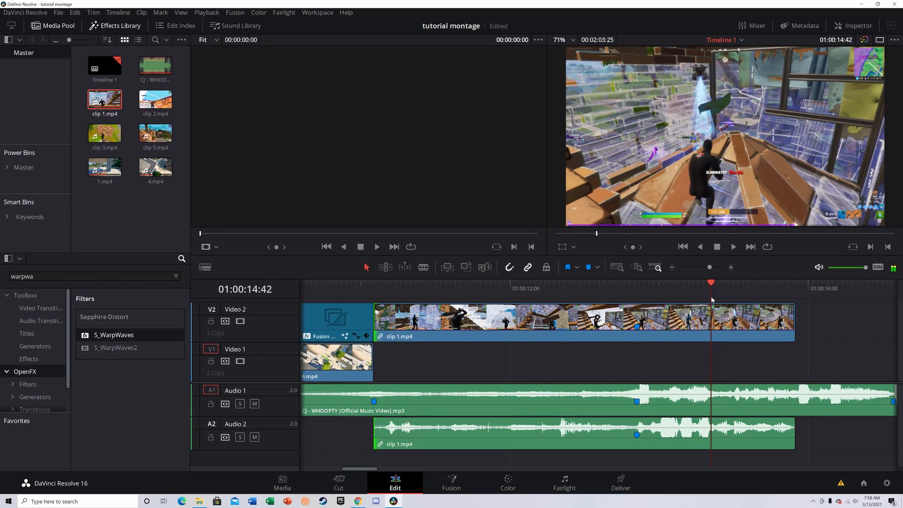
# Step: Split clip 1.mp4 at 01:00:14:42 and delete the part after the cut
pyautogui.click(718, 319)
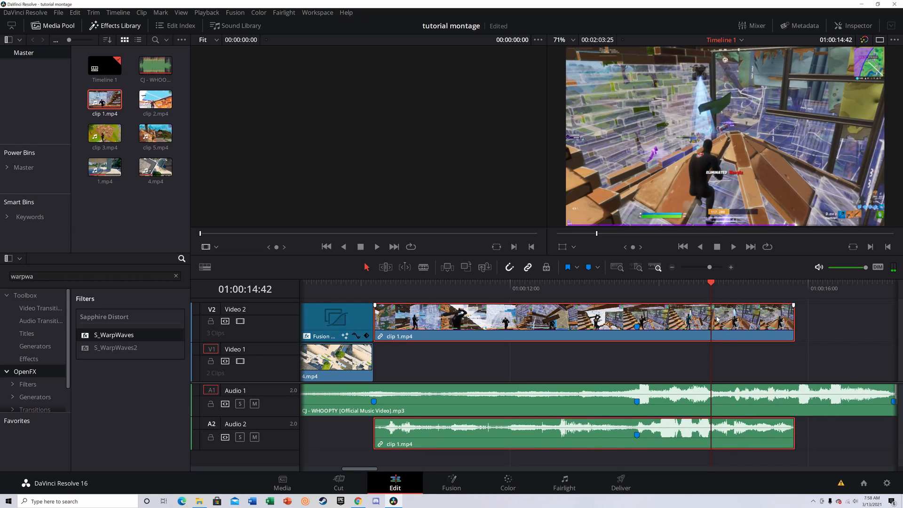
pyautogui.press('b')
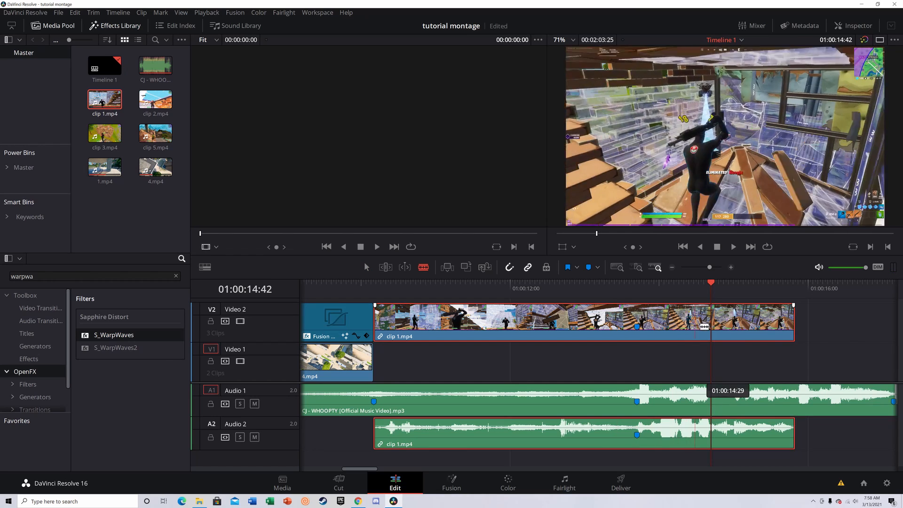
pyautogui.click(712, 330)
pyautogui.press('a')
pyautogui.click(737, 328)
pyautogui.press('Delete')
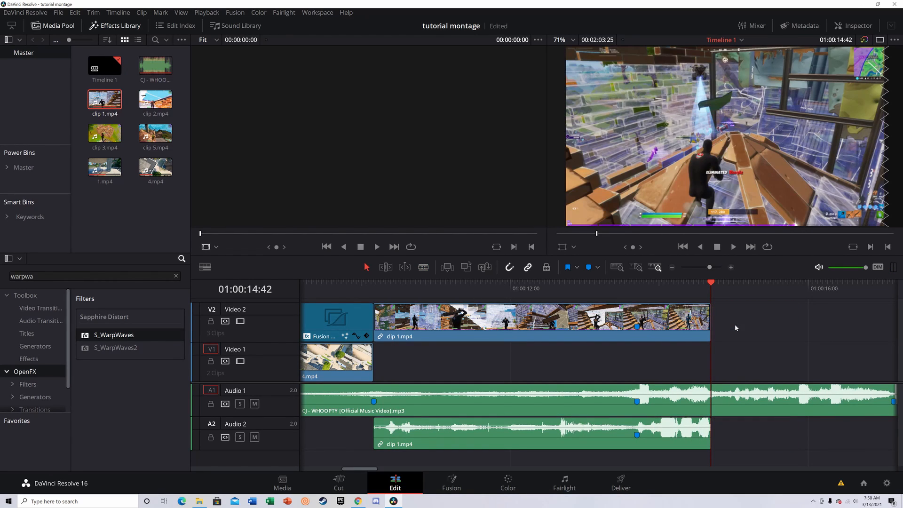
# Step: Unlink the video and audio of clip 1.mp4 and check that each part can be selected separately
pyautogui.click(689, 337)
pyautogui.rightClick(675, 331)
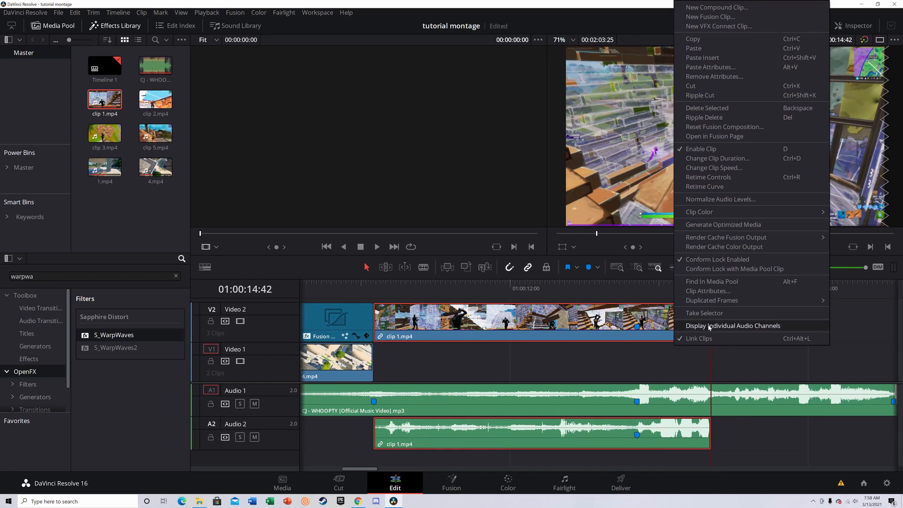
pyautogui.click(727, 337)
pyautogui.click(771, 346)
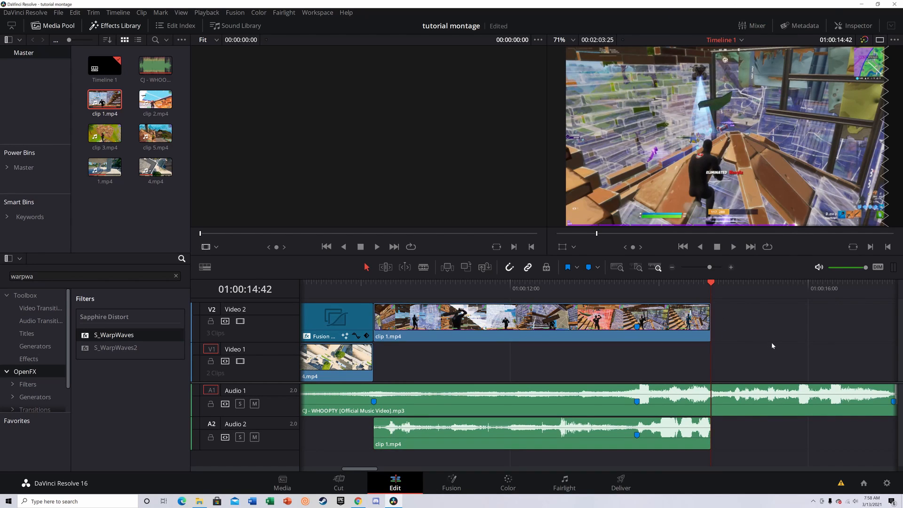
pyautogui.click(694, 321)
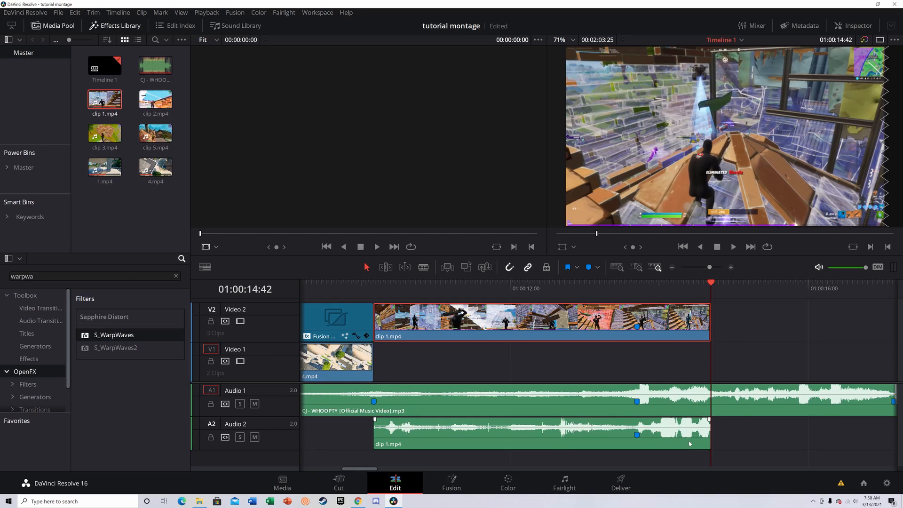
pyautogui.click(523, 429)
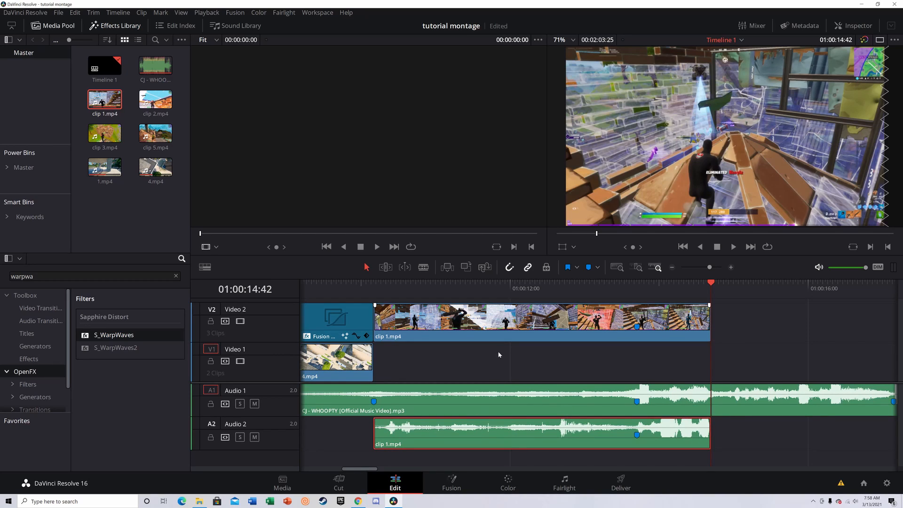
pyautogui.click(508, 329)
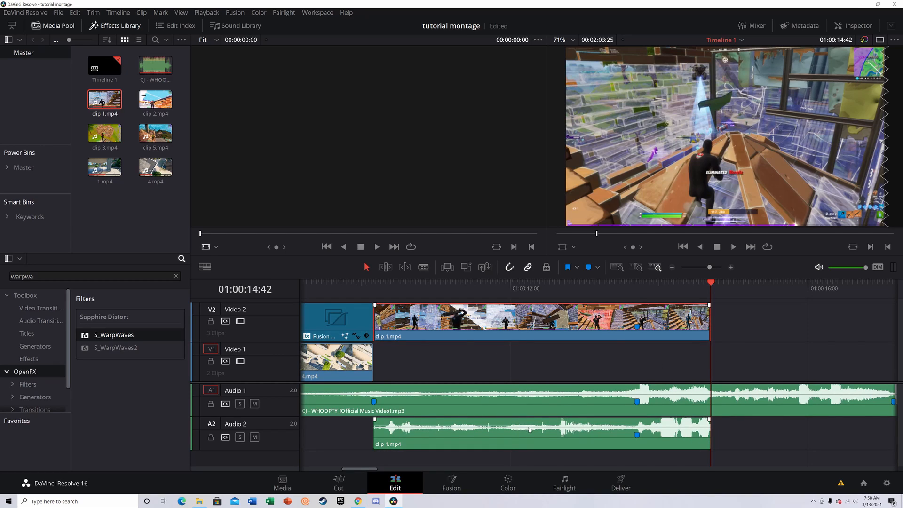
# Step: Lower the volume of clip 1.mp4's audio on Audio 2, raise the song's volume on Audio 1, and play the mix
pyautogui.moveTo(530, 429); pyautogui.dragTo(528, 430)
pyautogui.moveTo(707, 289)
pyautogui.mouseDown()
pyautogui.moveTo(642, 318)
pyautogui.moveTo(698, 314)
pyautogui.mouseUp()
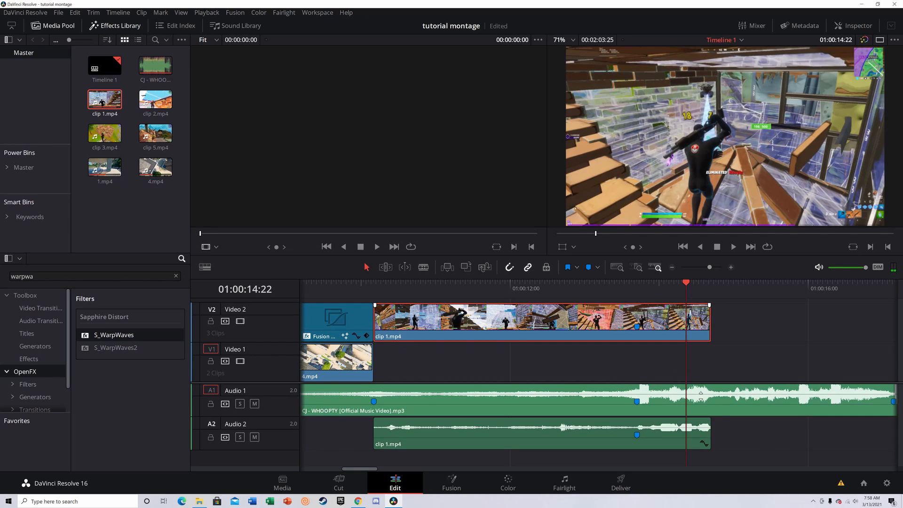
pyautogui.moveTo(701, 397); pyautogui.dragTo(700, 390)
pyautogui.press('space')
pyautogui.press('space')
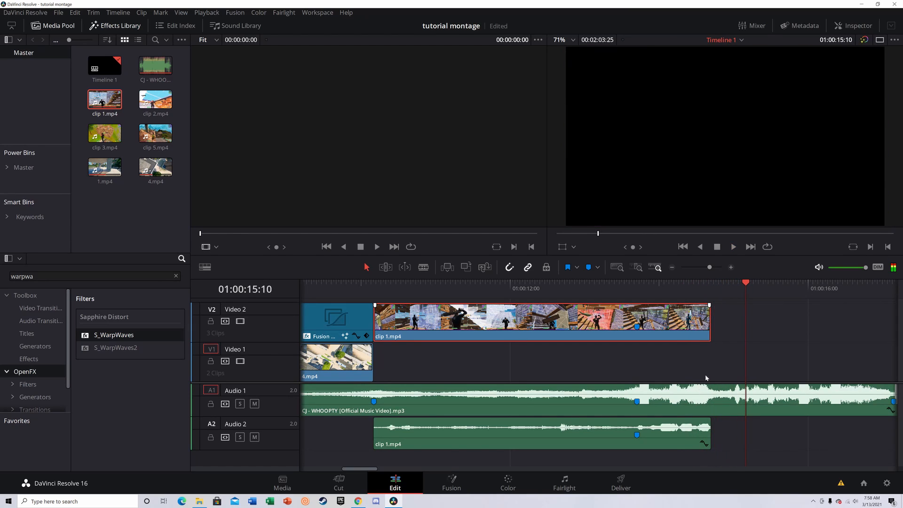
# Step: Replay the shot, show the retime controls on clip 1.mp4, and add a speed point at its marker at 01:00:13:42
pyautogui.moveTo(746, 288); pyautogui.dragTo(636, 335)
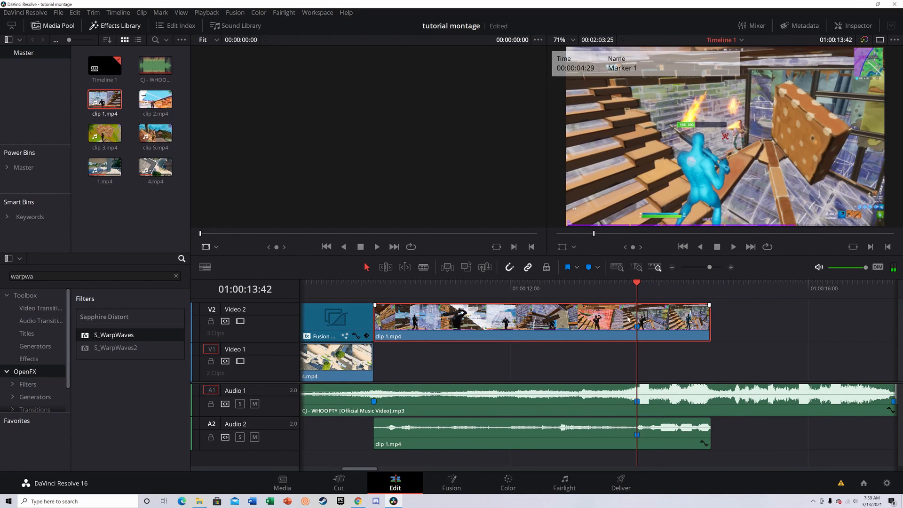
pyautogui.moveTo(630, 289); pyautogui.dragTo(594, 296)
pyautogui.press('space')
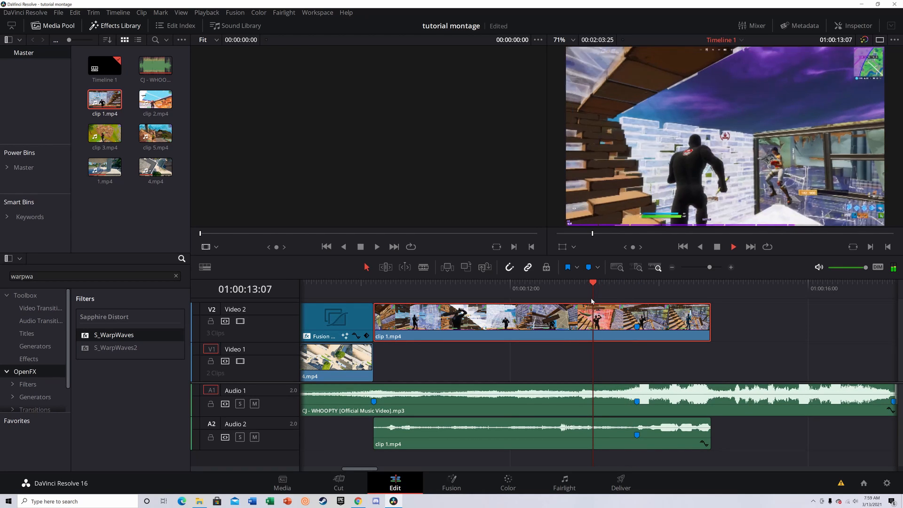
pyautogui.press('space')
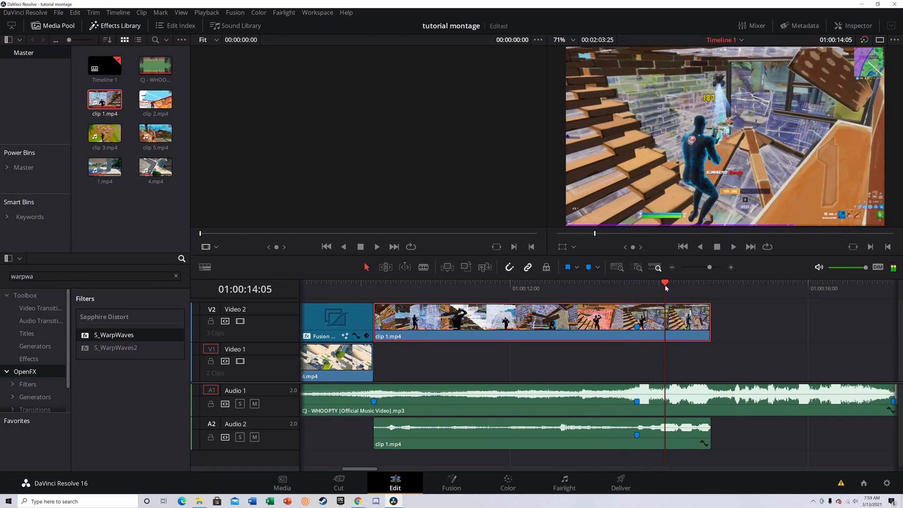
pyautogui.moveTo(663, 288); pyautogui.dragTo(643, 289)
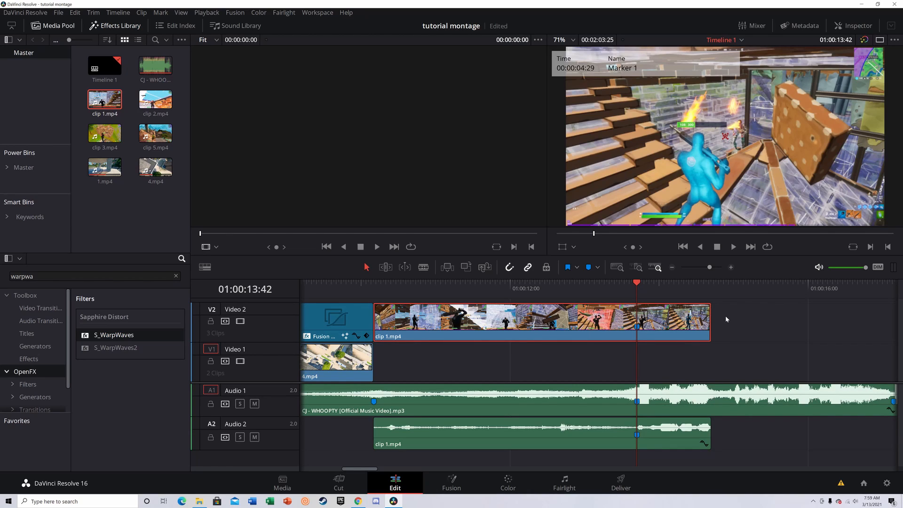
pyautogui.hotkey('ctrl', 'r')
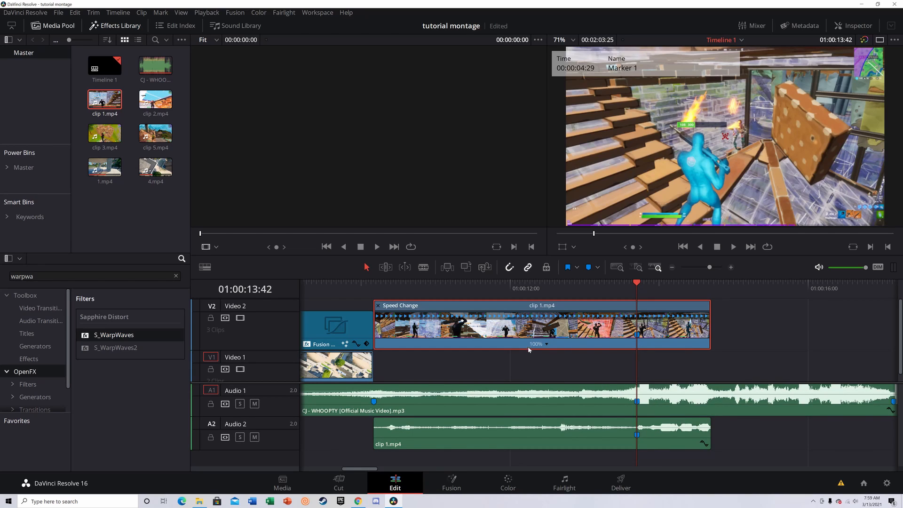
pyautogui.click(547, 346)
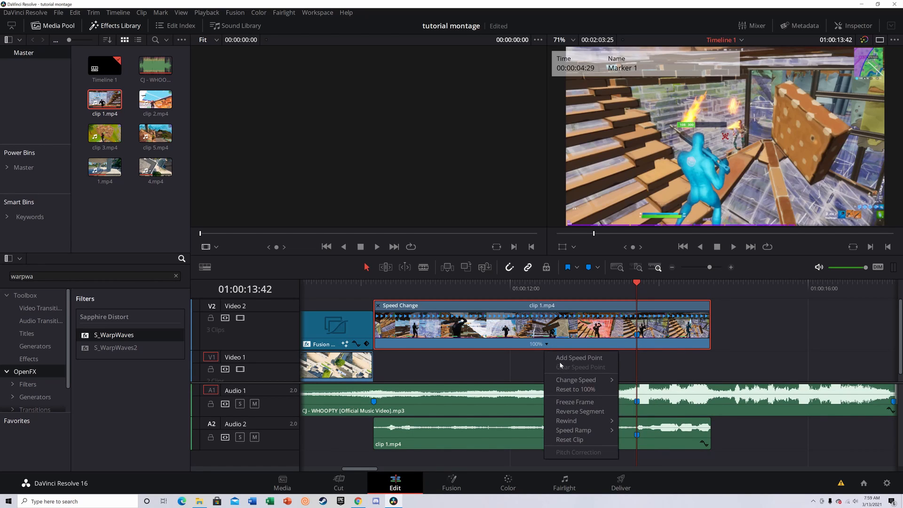
pyautogui.click(560, 360)
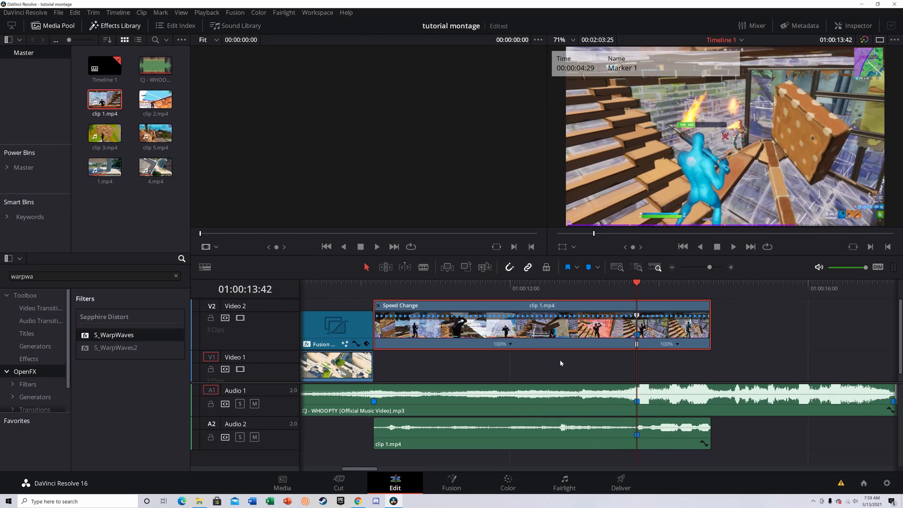
# Step: Slow the segment after the speed point to 50% and trim the video's end back to the end of its audio
pyautogui.click(677, 344)
pyautogui.moveTo(703, 386)
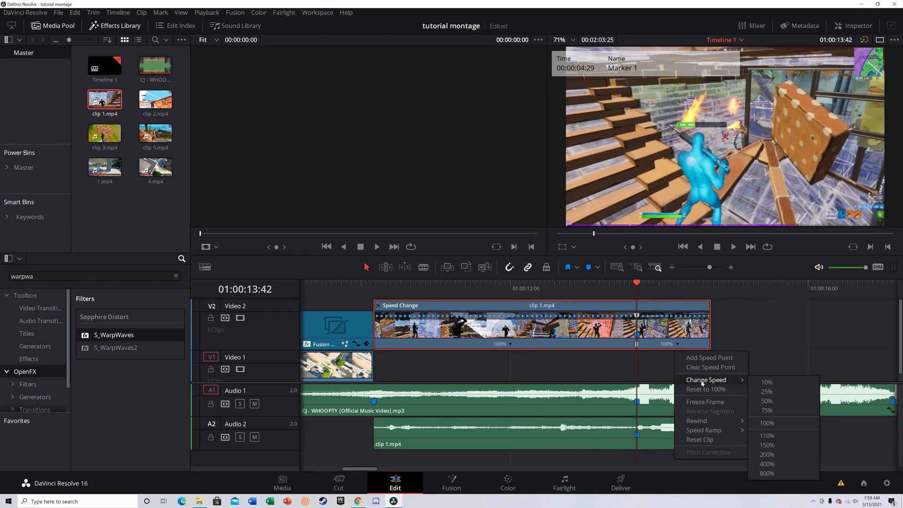
pyautogui.click(792, 401)
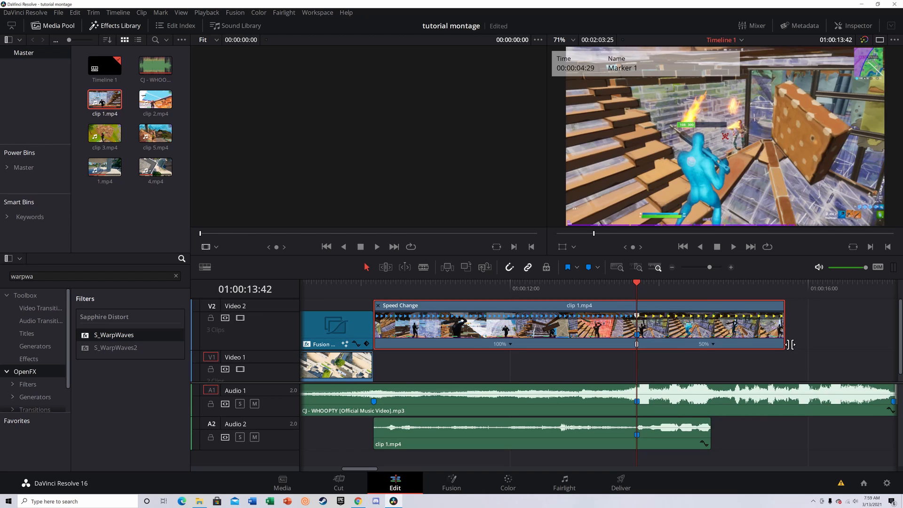
pyautogui.moveTo(790, 344); pyautogui.dragTo(711, 334)
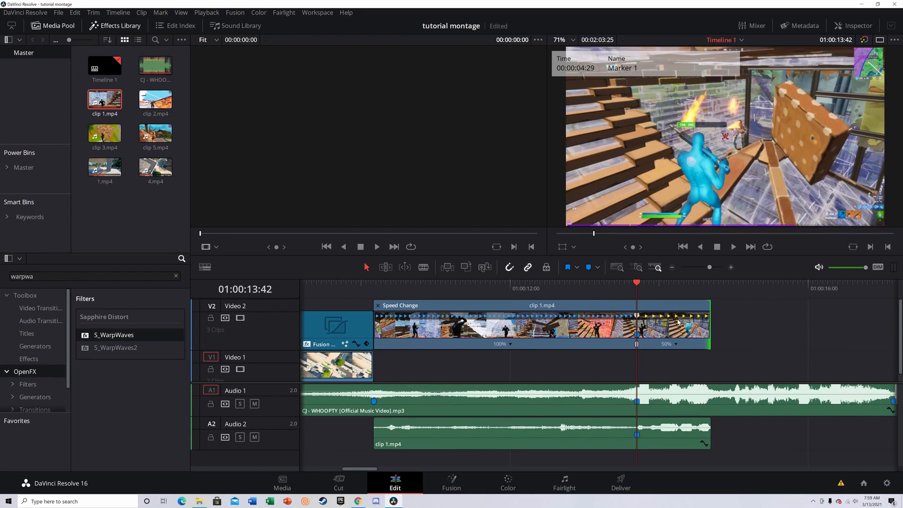
# Step: Play back clip 1.mp4 around its marker to review the slow-motion segment
pyautogui.moveTo(628, 286); pyautogui.dragTo(613, 288)
pyautogui.press('space')
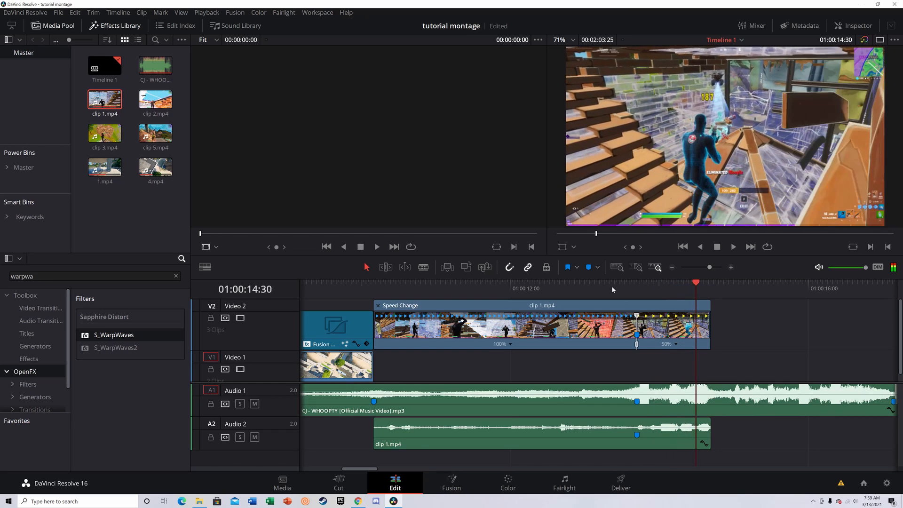
pyautogui.press('space')
pyautogui.moveTo(703, 284); pyautogui.dragTo(643, 285)
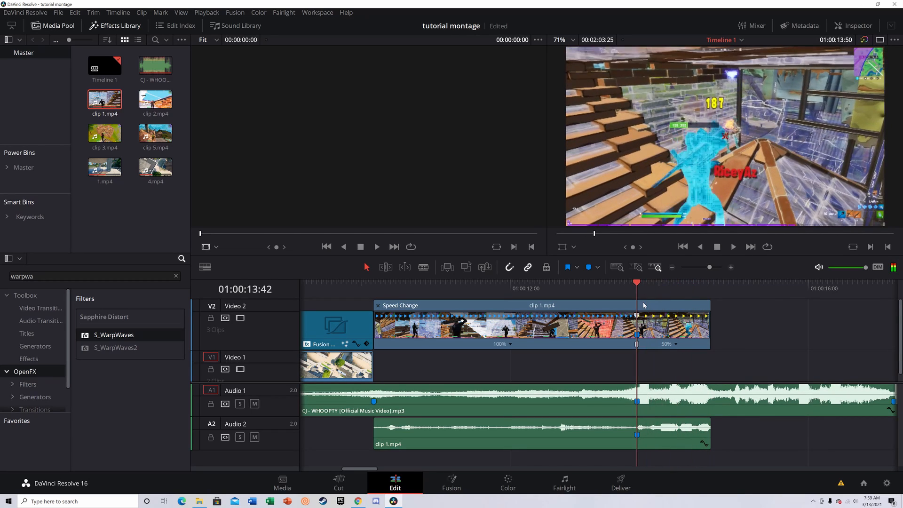
pyautogui.press('space')
# Step: Open clip 1.mp4 on the Fusion page with the playhead at 01:00:13:42 and add an S_Glow node
pyautogui.moveTo(714, 291); pyautogui.dragTo(437, 309)
pyautogui.moveTo(497, 328); pyautogui.dragTo(607, 329)
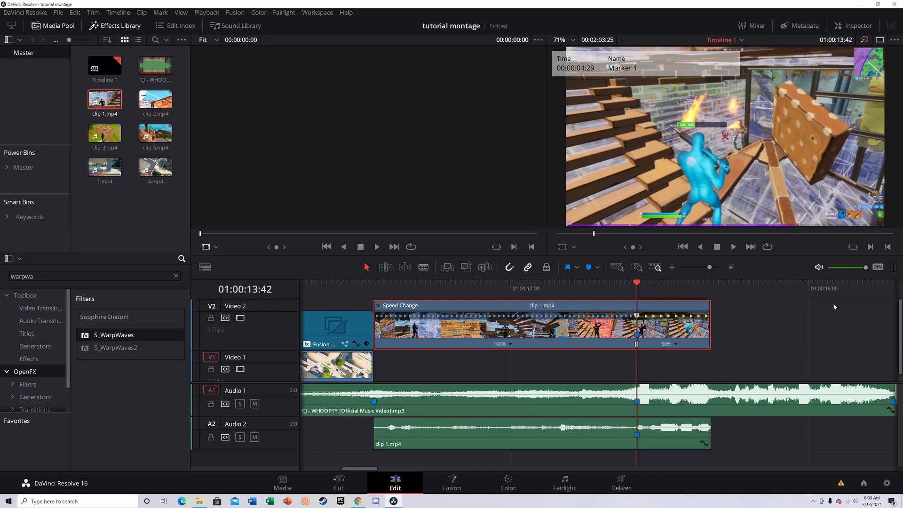
pyautogui.click(450, 480)
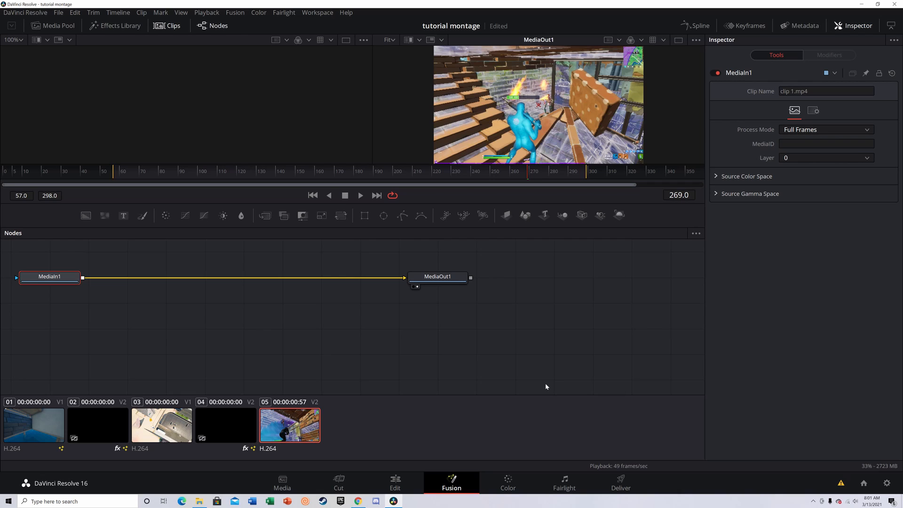
pyautogui.hotkey('shift', 'space')
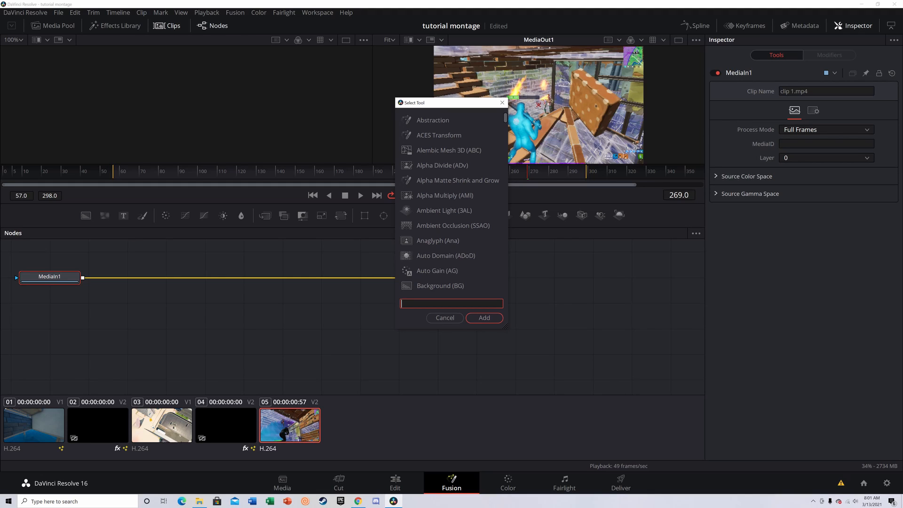
pyautogui.write('glow')
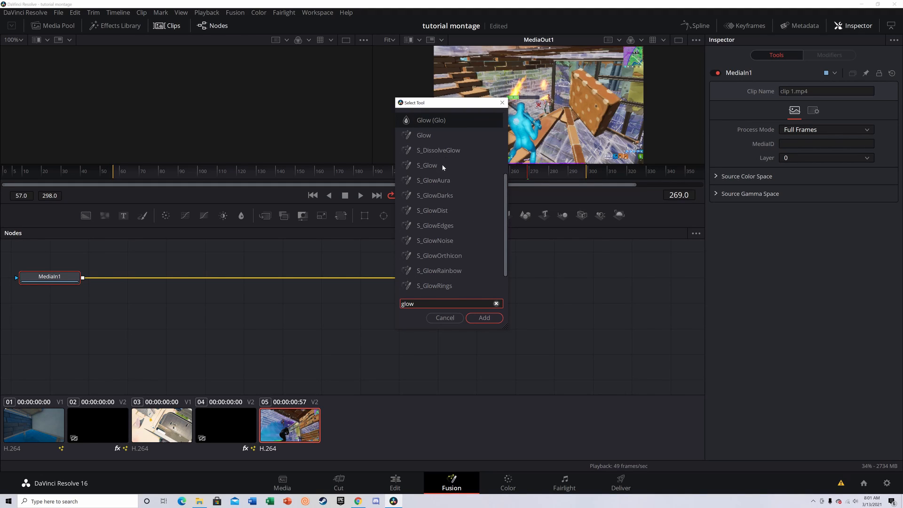
pyautogui.click(445, 164)
pyautogui.click(487, 317)
# Step: Insert the S_Glow node into the connection between MediaIn1 and MediaOut1
pyautogui.moveTo(124, 282); pyautogui.dragTo(261, 321)
pyautogui.click(206, 283)
pyautogui.click(313, 281)
pyautogui.moveTo(83, 279); pyautogui.dragTo(405, 278)
pyautogui.moveTo(263, 325); pyautogui.dragTo(256, 282)
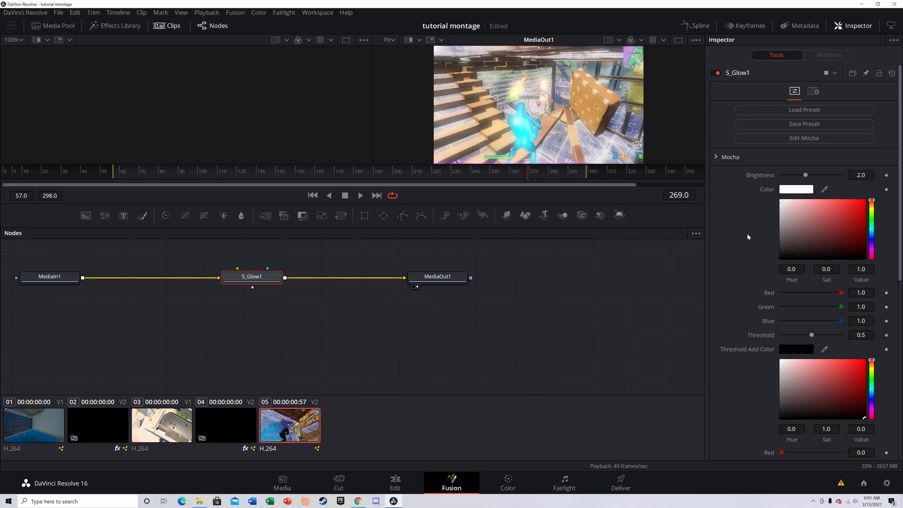
# Step: Set the S_Glow1 color to magenta, #f931ff
pyautogui.click(801, 189)
pyautogui.moveTo(490, 209); pyautogui.dragTo(456, 186)
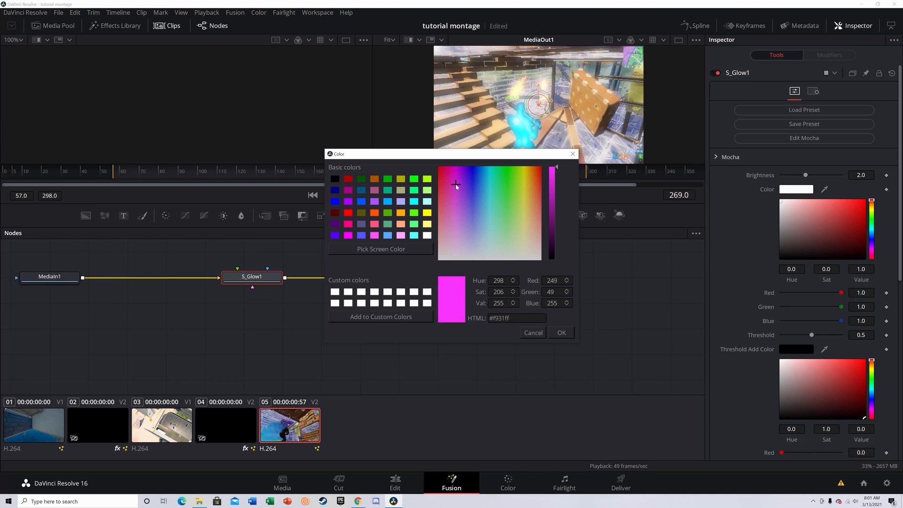
pyautogui.click(562, 332)
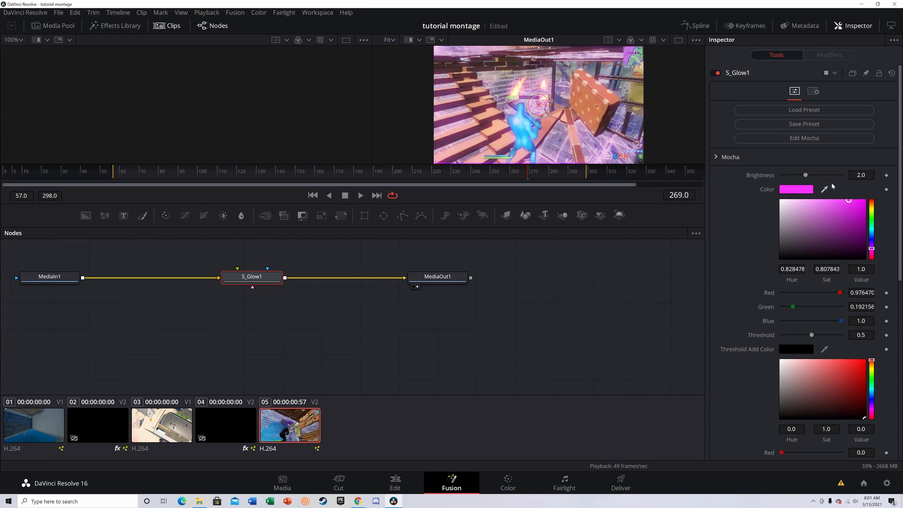
# Step: Keyframe the S_Glow1 brightness at 3.5 on frame 269 and at 0.0 on frame 264
pyautogui.click(886, 175)
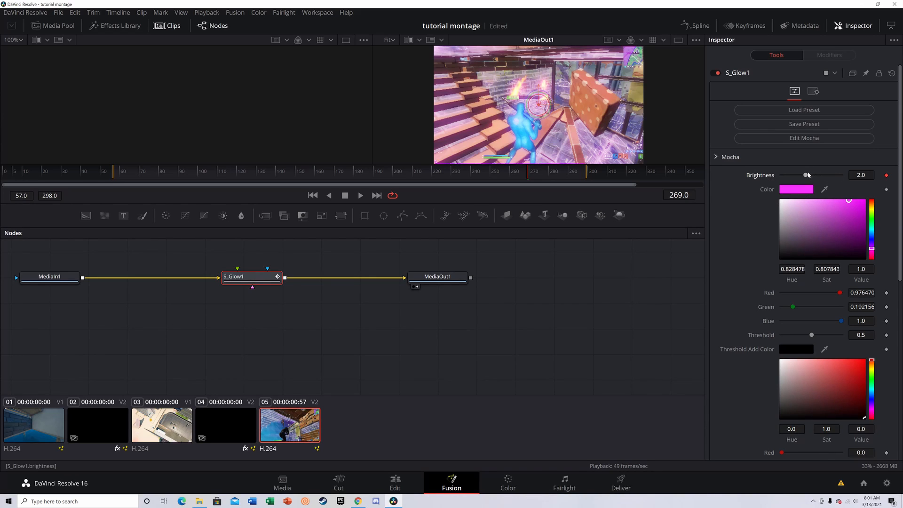
pyautogui.moveTo(807, 175); pyautogui.dragTo(824, 179)
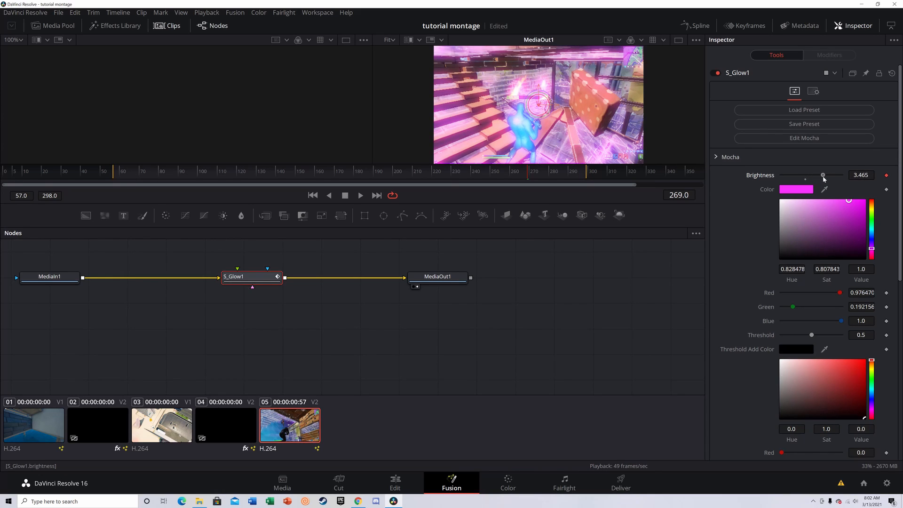
pyautogui.doubleClick(864, 175)
pyautogui.write('3.5')
pyautogui.press('Tab')
pyautogui.click(738, 234)
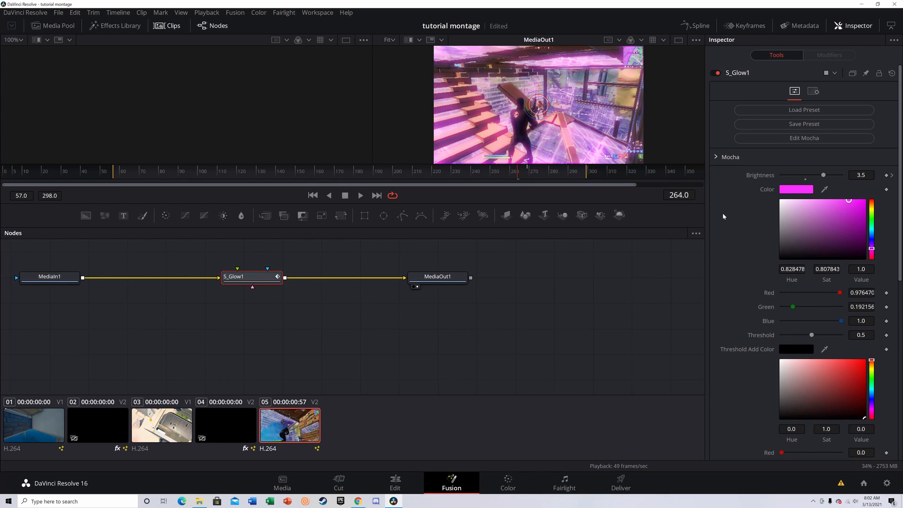
pyautogui.click(886, 175)
pyautogui.moveTo(824, 175); pyautogui.dragTo(714, 184)
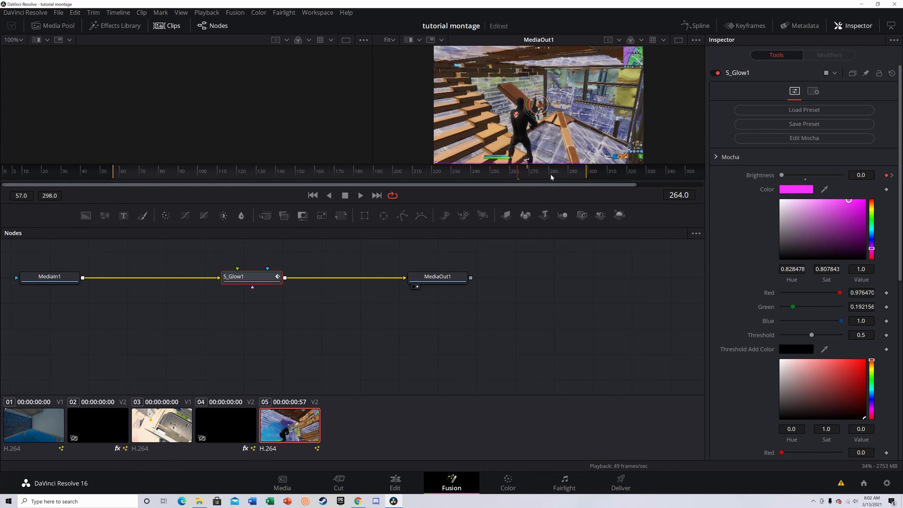
# Step: Step frame by frame from 264 to 269 to review the glow's brightness ramp
pyautogui.moveTo(517, 175)
pyautogui.mouseDown()
pyautogui.moveTo(446, 181)
pyautogui.moveTo(519, 178)
pyautogui.mouseUp()
pyautogui.press('Right')
pyautogui.press('Right')
pyautogui.press('Right')
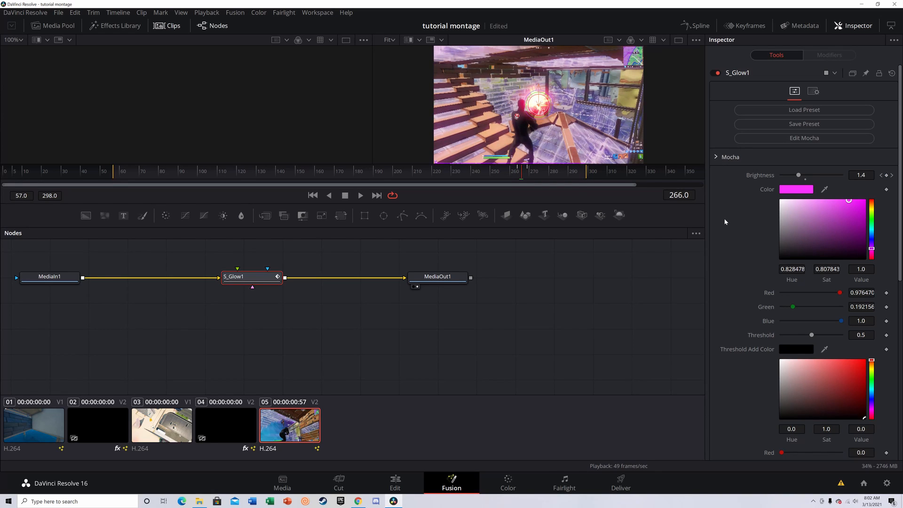
pyautogui.press('Right')
pyautogui.press('Right')
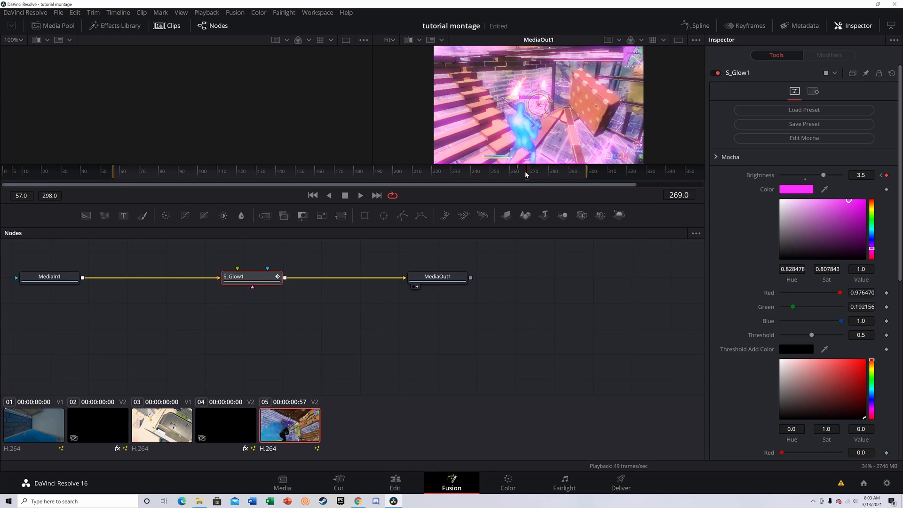
# Step: Keyframe the S_Glow1 brightness at 0.0 on frame 298, the end of the clip
pyautogui.moveTo(527, 175); pyautogui.dragTo(586, 183)
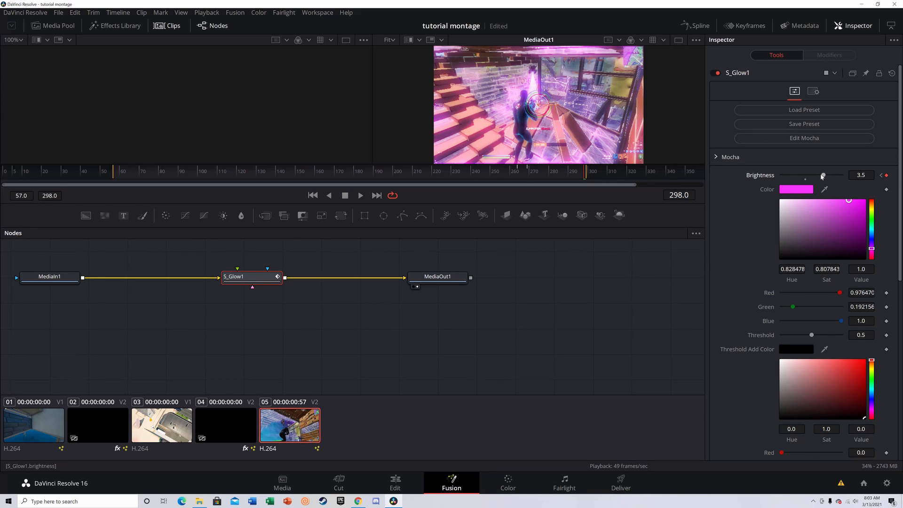
pyautogui.moveTo(822, 176); pyautogui.dragTo(719, 185)
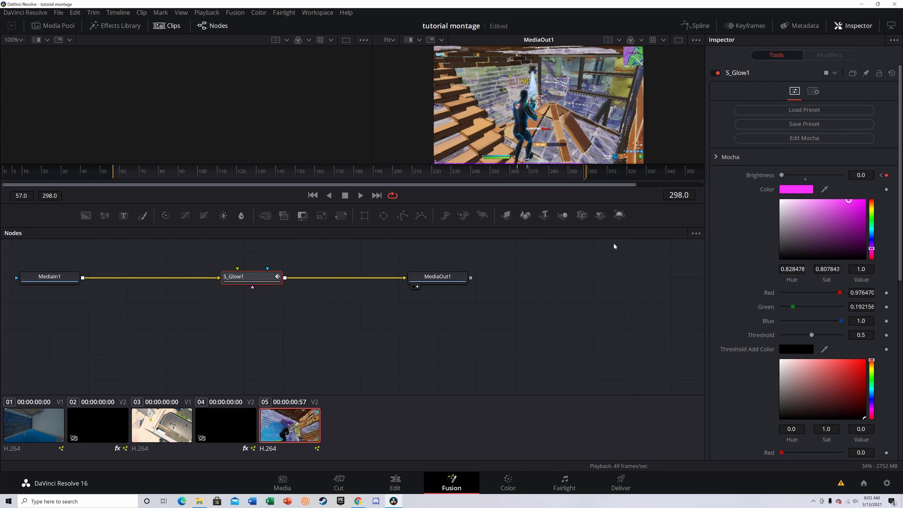
pyautogui.click(572, 299)
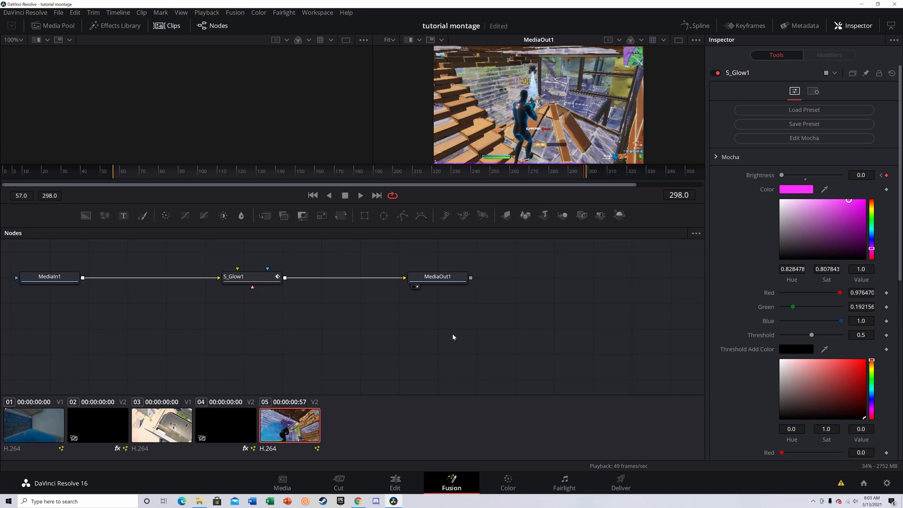
# Step: Add a Camera Shake (CShk) node and insert it between S_Glow1 and MediaOut1
pyautogui.hotkey('shift', 'space')
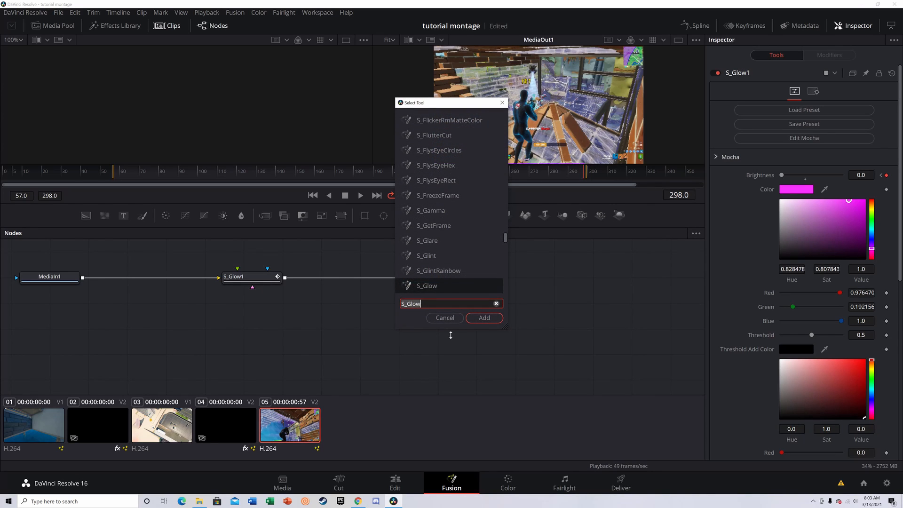
pyautogui.write('shake')
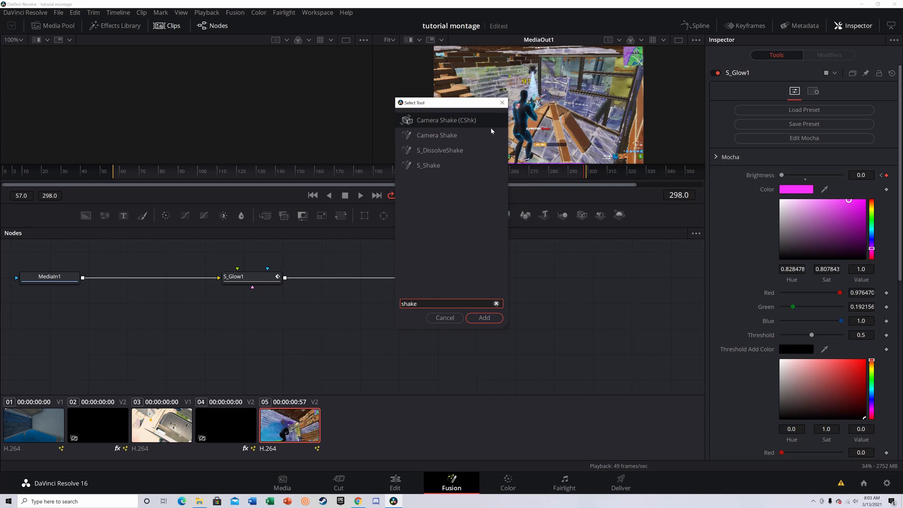
pyautogui.click(463, 120)
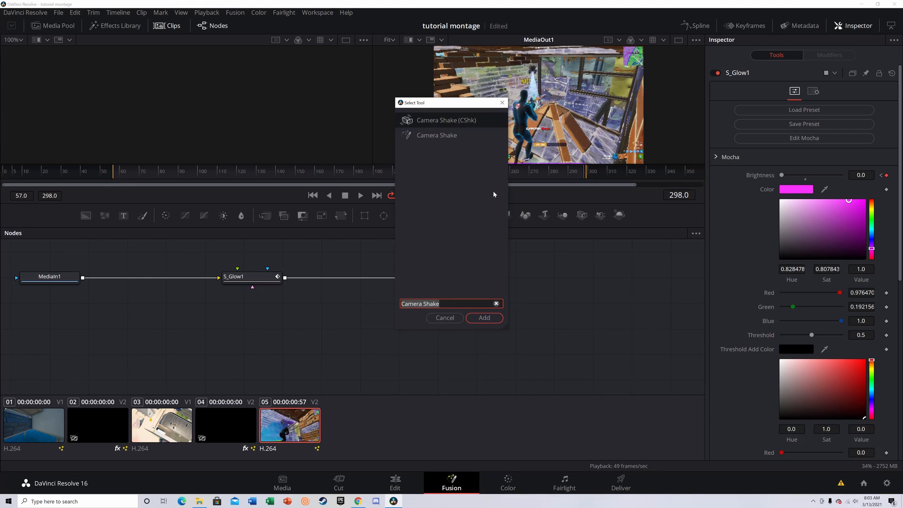
pyautogui.click(475, 318)
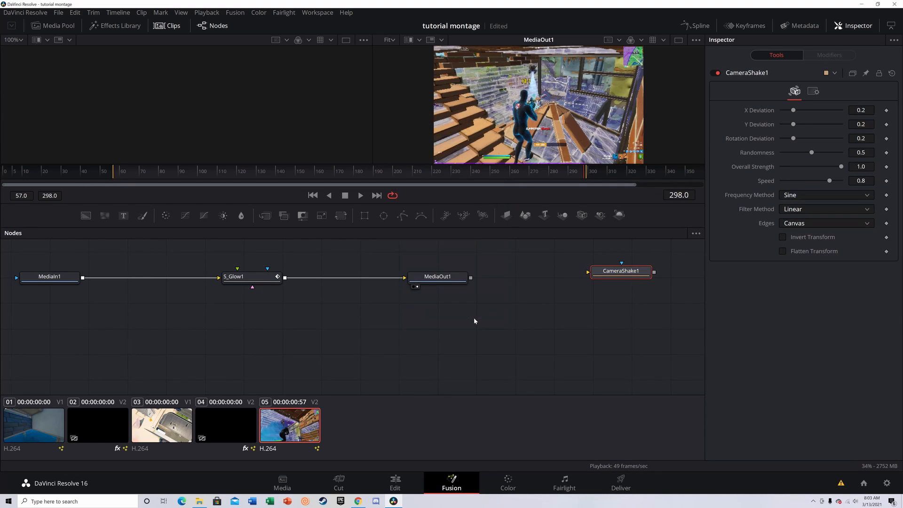
pyautogui.moveTo(615, 274); pyautogui.dragTo(343, 280)
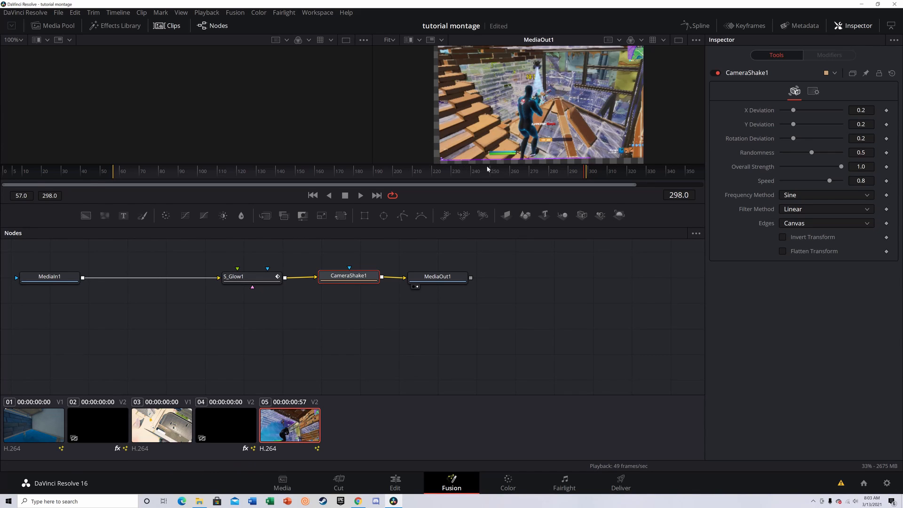
# Step: Set the CameraShake1 edges to Mirror and reduce its X and Y deviation to 0.0
pyautogui.click(807, 224)
pyautogui.click(806, 266)
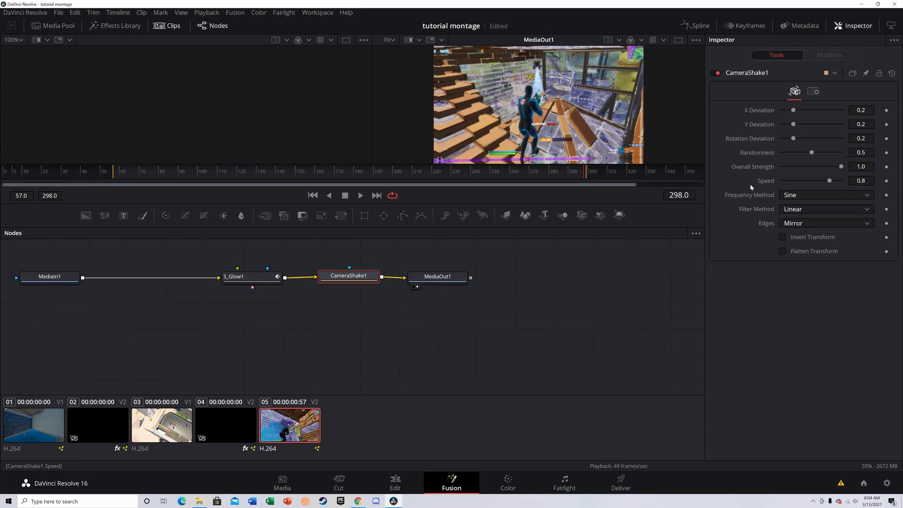
pyautogui.moveTo(793, 110); pyautogui.dragTo(745, 127)
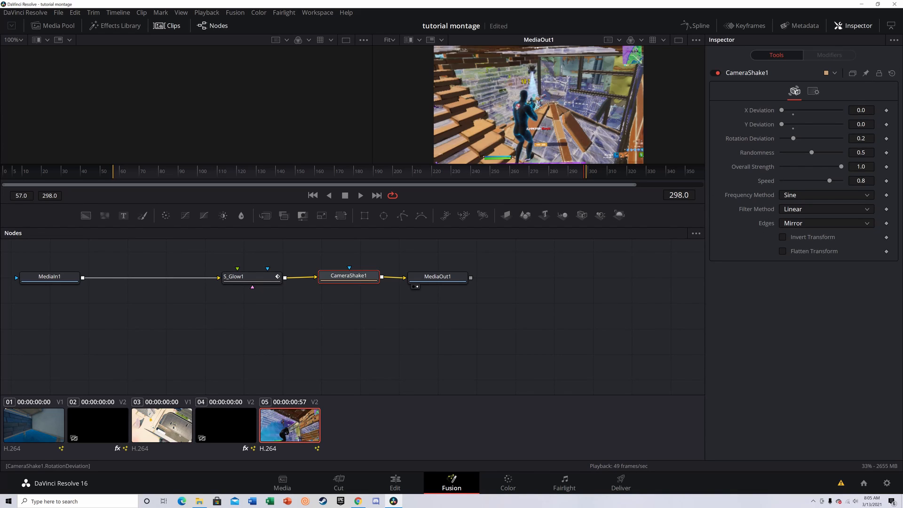
# Step: Set the CameraShake1 rotation deviation to 0.45
pyautogui.doubleClick(861, 138)
pyautogui.press('BackSpace')
pyautogui.write('.45')
pyautogui.press('Return')
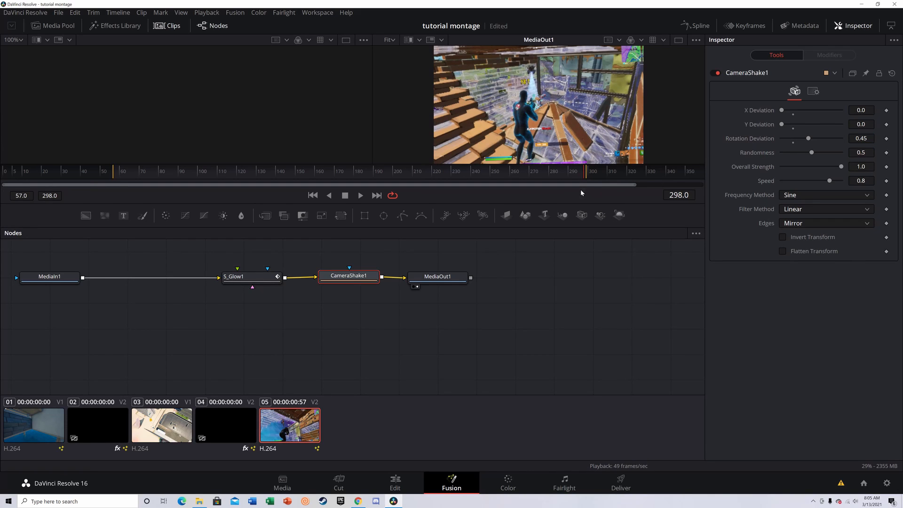
# Step: Keyframe the CameraShake1 overall strength at 1.0 on frame 269 and at 0.0 on frame 264
pyautogui.moveTo(585, 176); pyautogui.dragTo(529, 187)
pyautogui.press('Left')
pyautogui.press('Left')
pyautogui.press('Left')
pyautogui.press('Left')
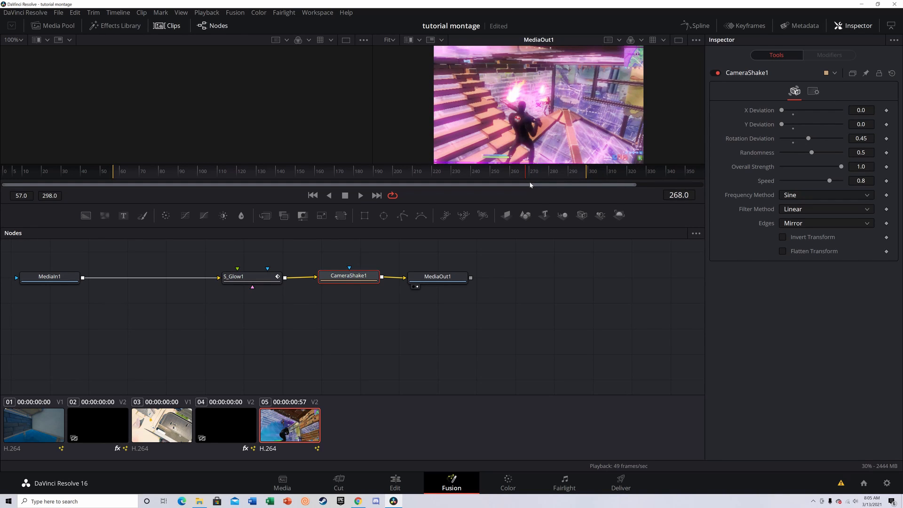
pyautogui.press('Right')
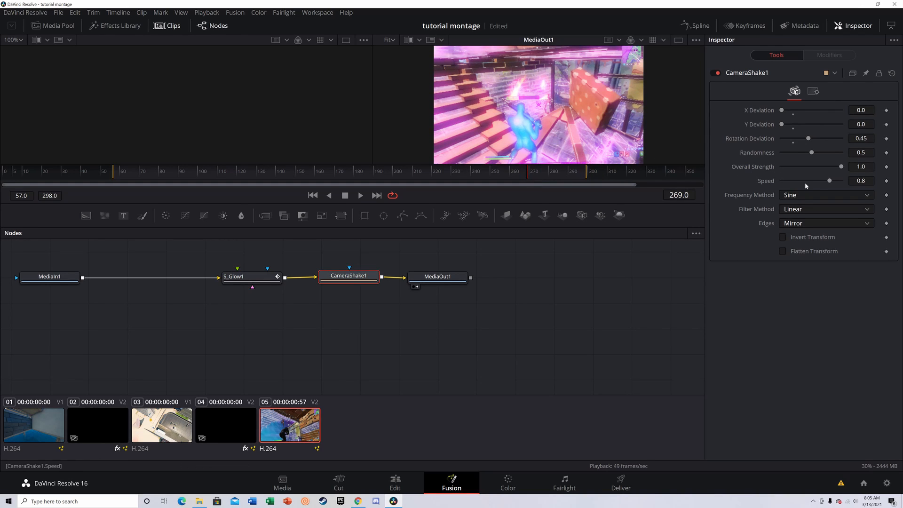
pyautogui.click(886, 167)
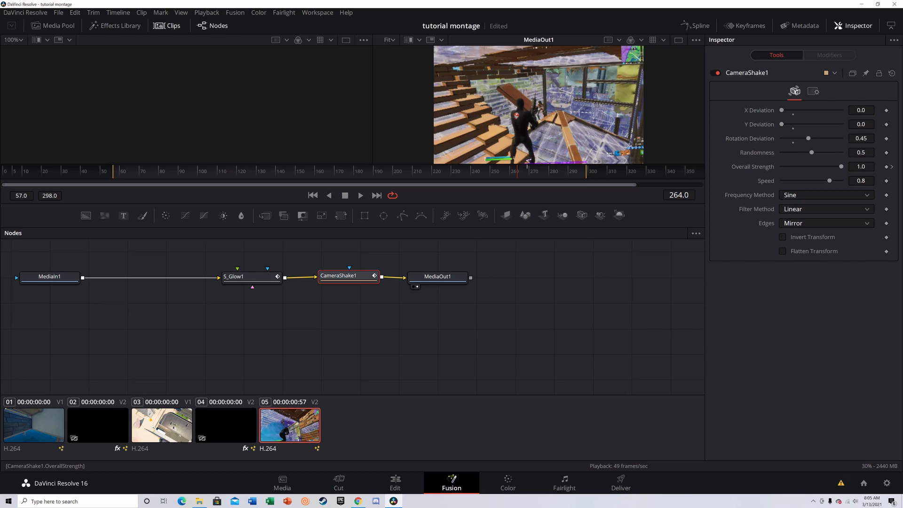
pyautogui.moveTo(841, 166); pyautogui.dragTo(837, 167)
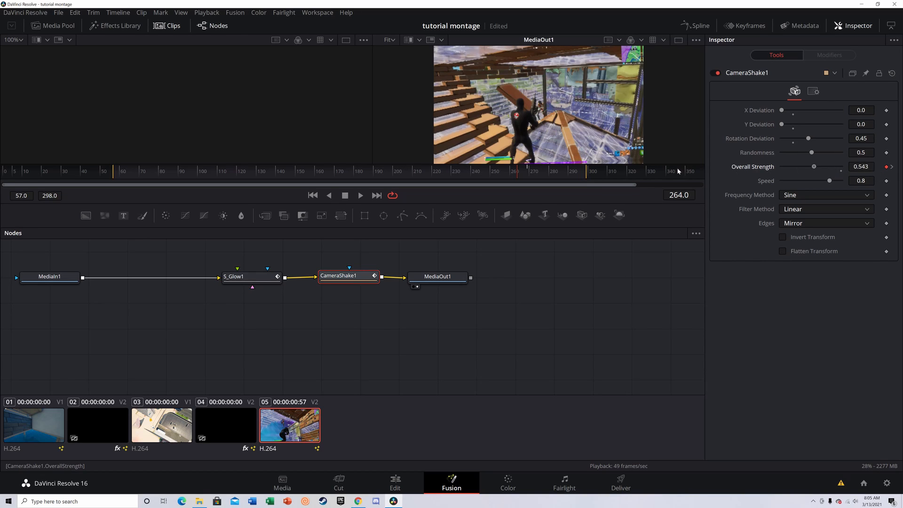
pyautogui.moveTo(695, 171); pyautogui.dragTo(630, 173)
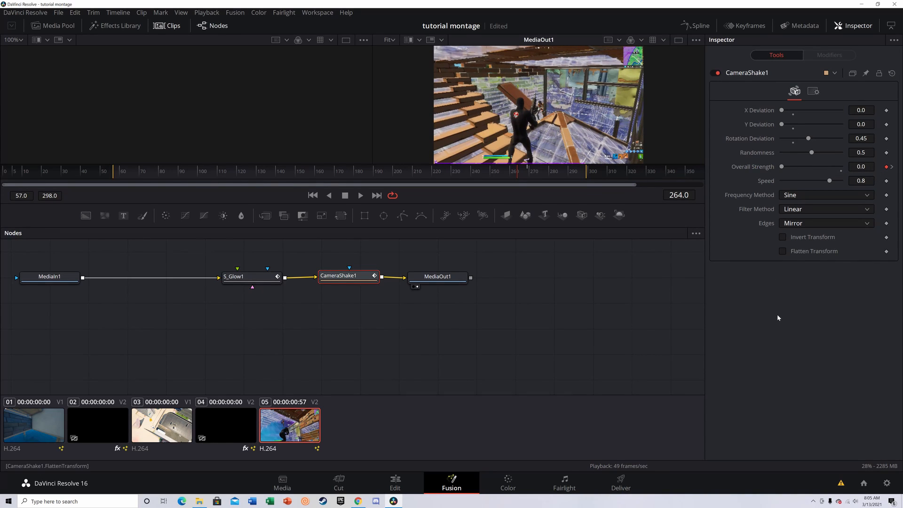
# Step: Keyframe the CameraShake1 overall strength at 0.0 on frame 298
pyautogui.click(893, 167)
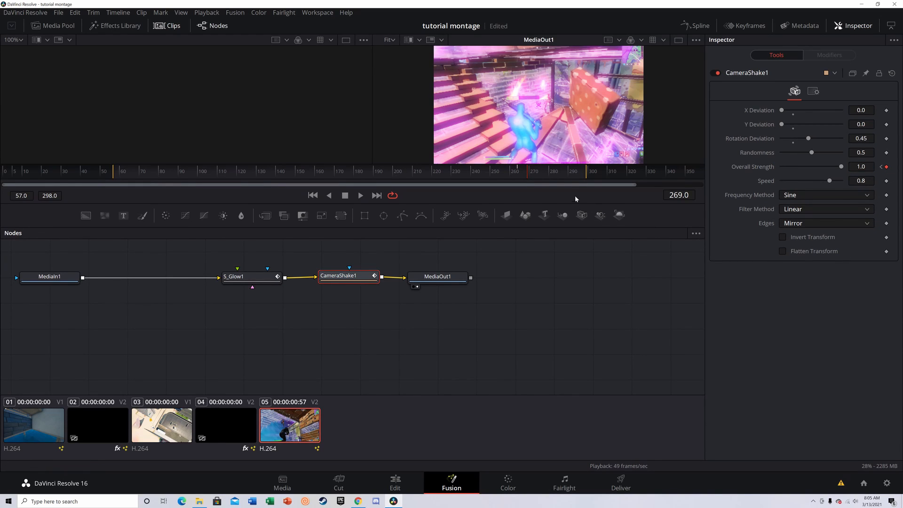
pyautogui.moveTo(527, 176); pyautogui.dragTo(585, 185)
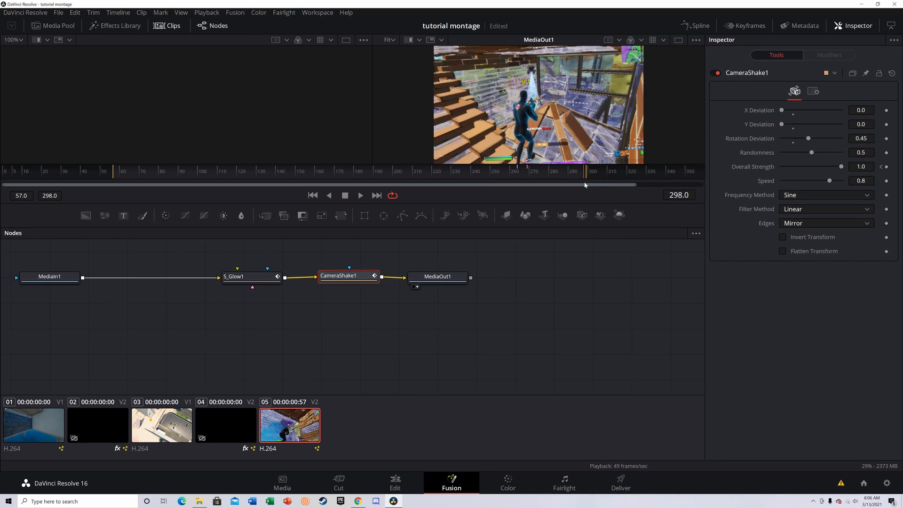
pyautogui.click(886, 167)
pyautogui.moveTo(842, 167); pyautogui.dragTo(691, 168)
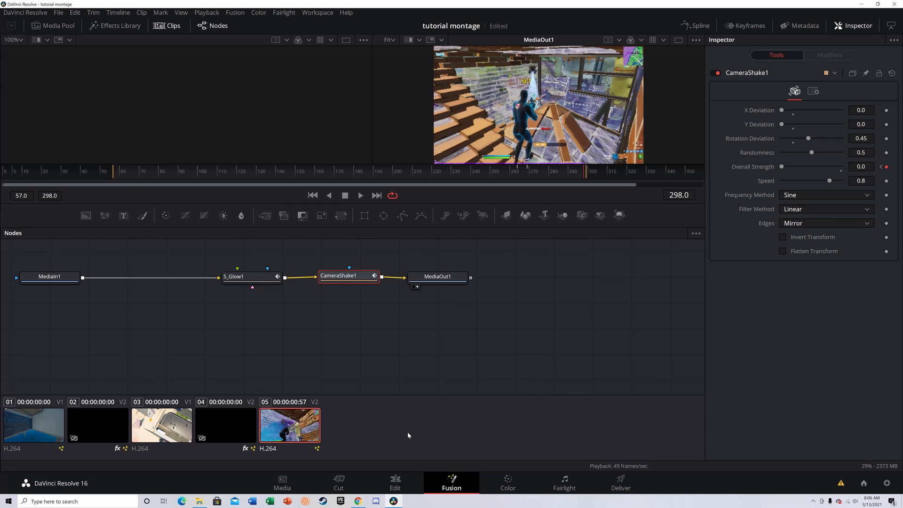
# Step: Return to the Edit page and play clip 1.mp4 from its start to review the glow and shake
pyautogui.click(407, 480)
pyautogui.moveTo(705, 285)
pyautogui.mouseDown()
pyautogui.moveTo(639, 301)
pyautogui.moveTo(433, 315)
pyautogui.moveTo(378, 331)
pyautogui.mouseUp()
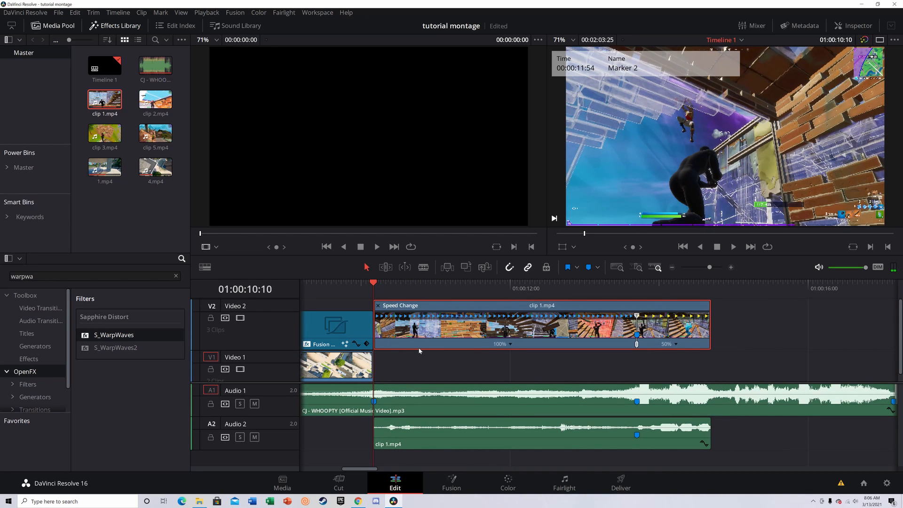
pyautogui.press('space')
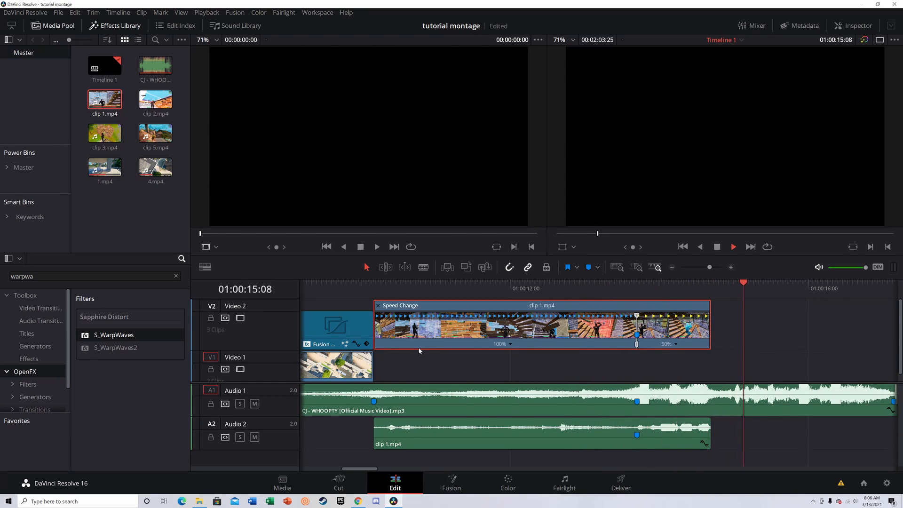
# Step: Place clip 2.mp4 on Video 2 directly after clip 1.mp4, starting at 01:00:14:42
pyautogui.moveTo(742, 290); pyautogui.dragTo(709, 293)
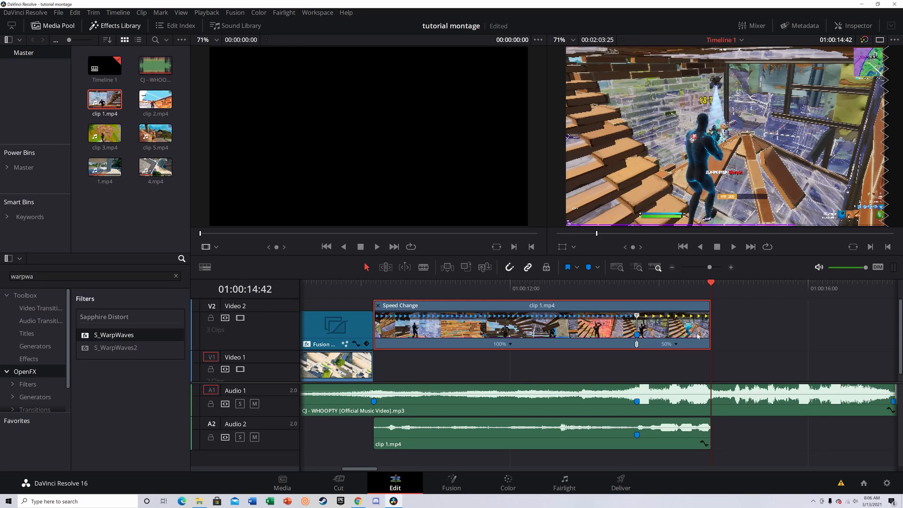
pyautogui.click(802, 357)
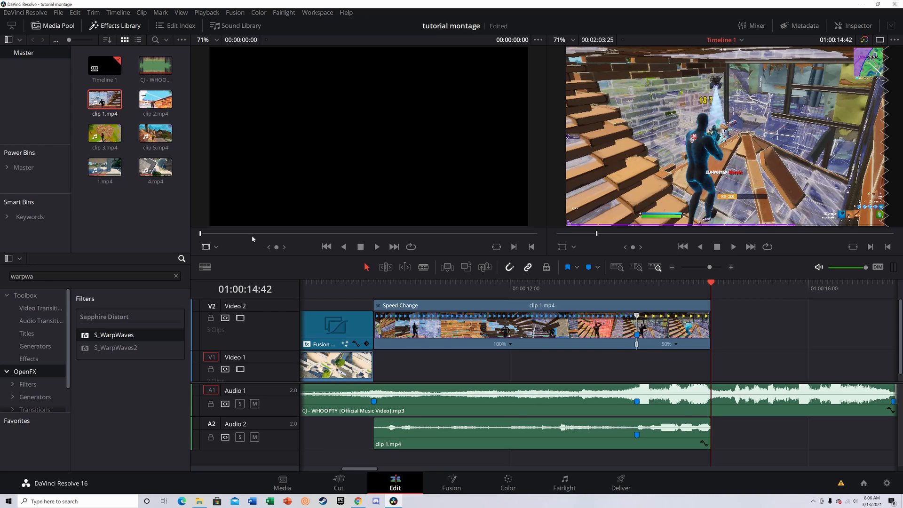
pyautogui.click(163, 106)
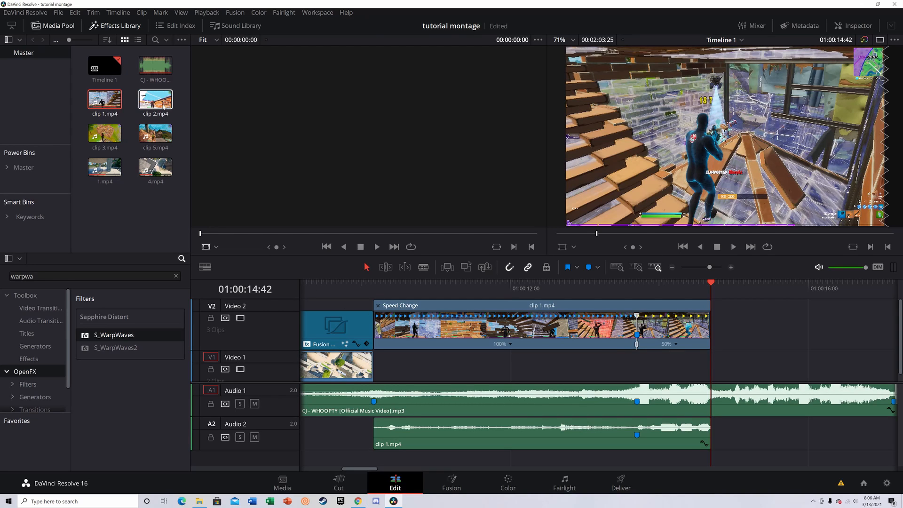
pyautogui.click(152, 99)
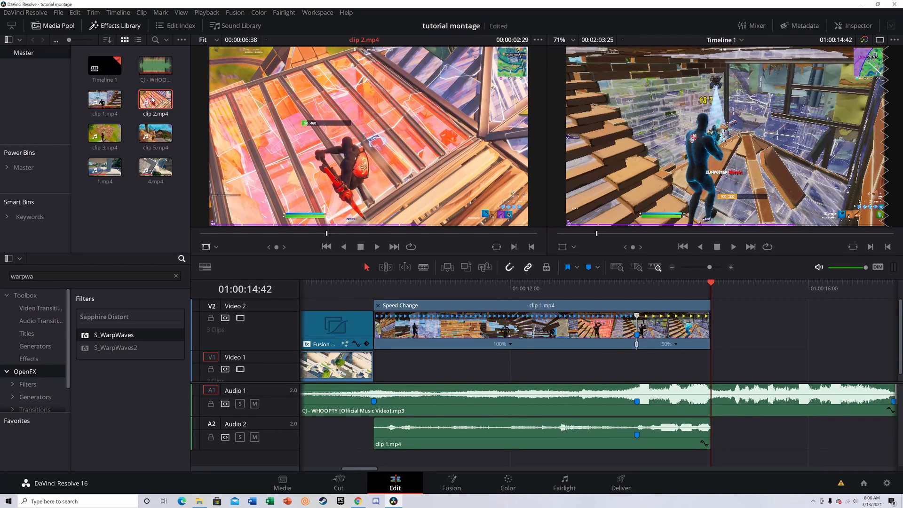
pyautogui.moveTo(152, 99); pyautogui.dragTo(729, 331)
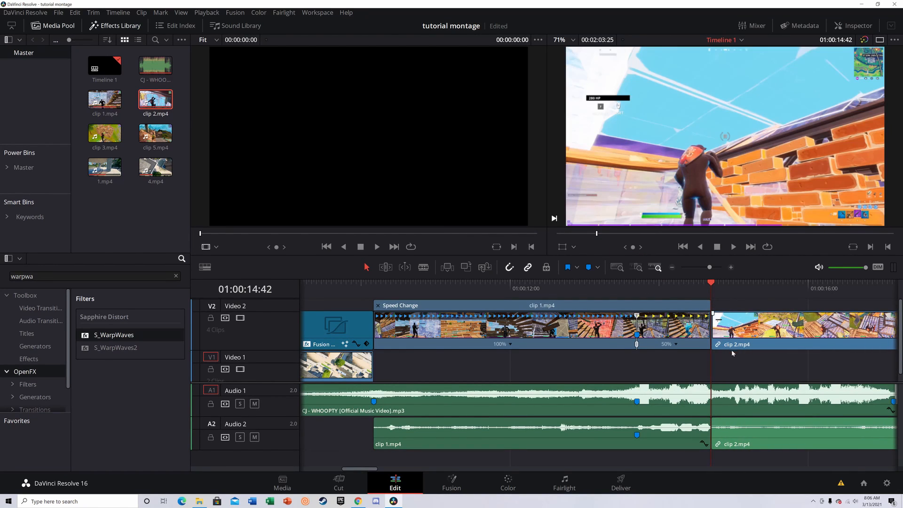
# Step: Mute the song track Audio 1 and move the playhead through clip 2.mp4 to 01:00:19:50, just past the shot
pyautogui.click(753, 394)
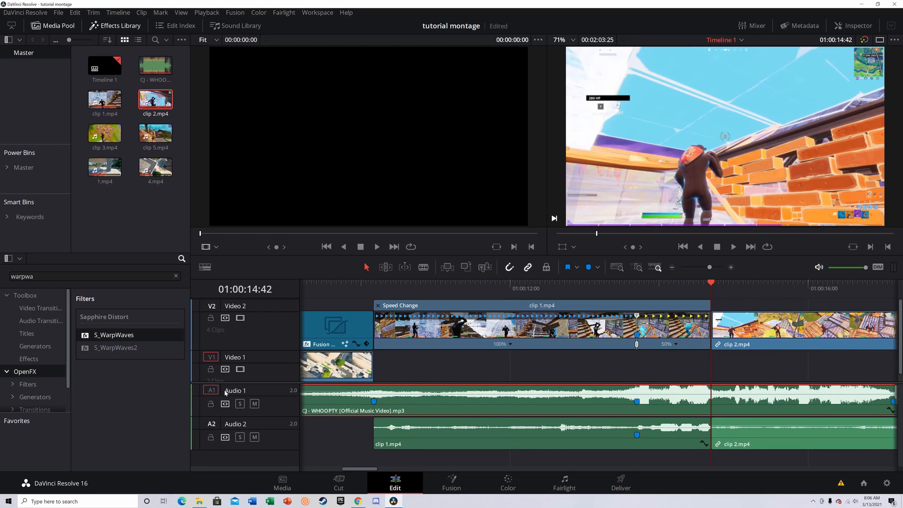
pyautogui.click(258, 404)
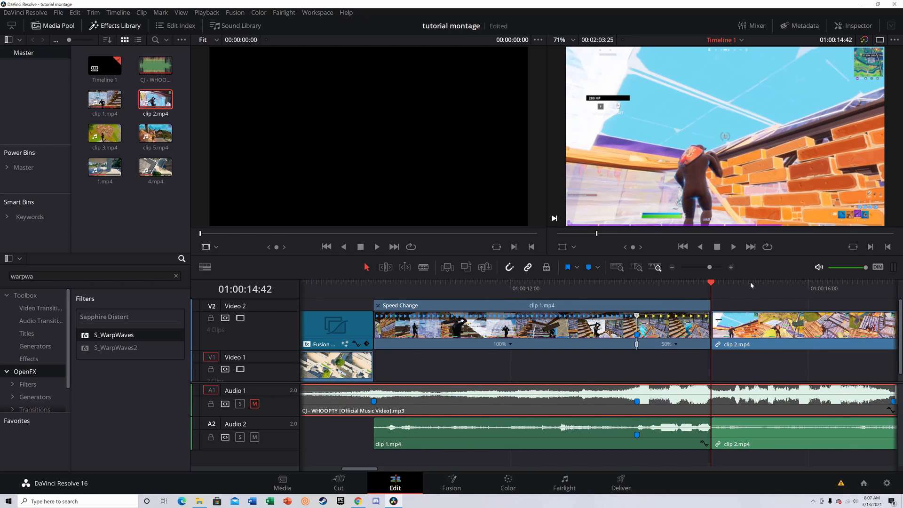
pyautogui.moveTo(718, 288); pyautogui.dragTo(887, 299)
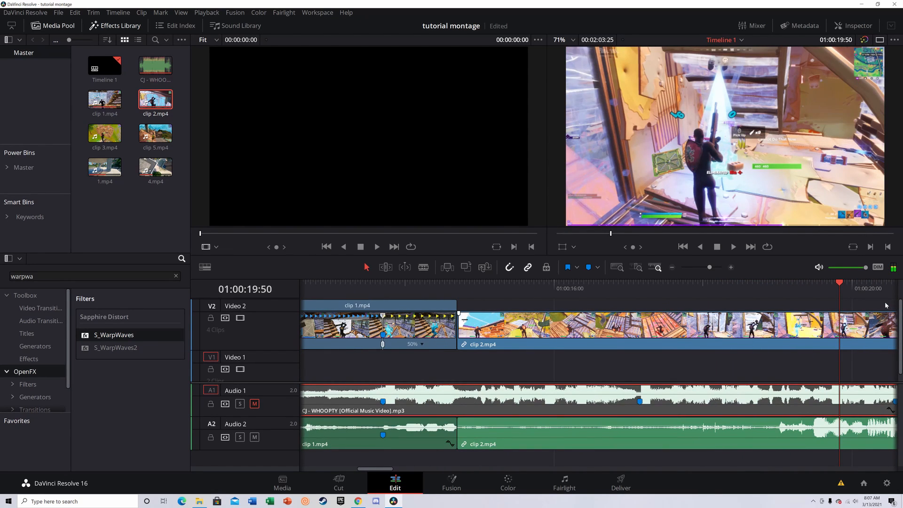
# Step: Step back frame by frame to the hit at 01:00:19:01 and add a marker to clip 2.mp4 there
pyautogui.press('Left')
pyautogui.press('Left')
pyautogui.press('Left')
pyautogui.click(792, 342)
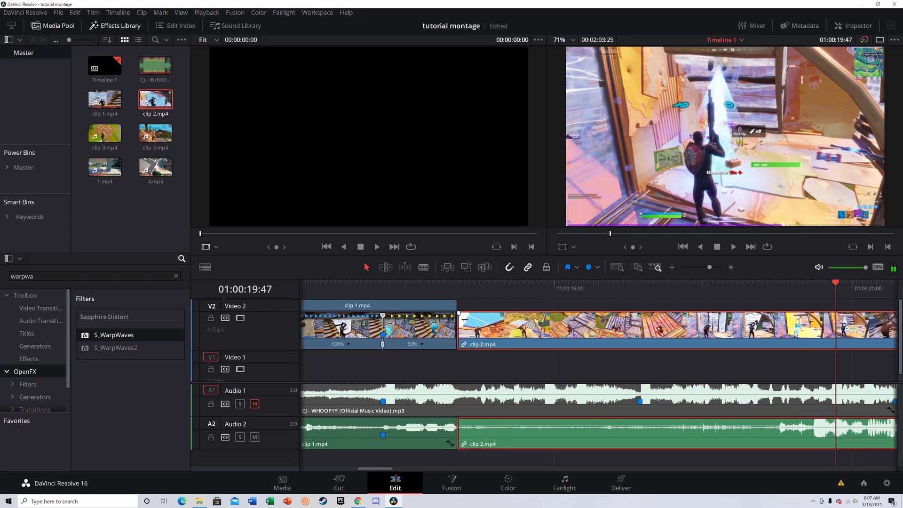
pyautogui.press('Left')
pyautogui.press('Left')
pyautogui.press('Left')
pyautogui.press('Left')
pyautogui.press('Left')
pyautogui.press('Left')
pyautogui.press('Left')
pyautogui.press('Left')
pyautogui.press('Left')
pyautogui.press('Left')
pyautogui.press('Left')
pyautogui.press('Left')
pyautogui.press('Left')
pyautogui.press('Left')
pyautogui.press('Left')
pyautogui.press('Left')
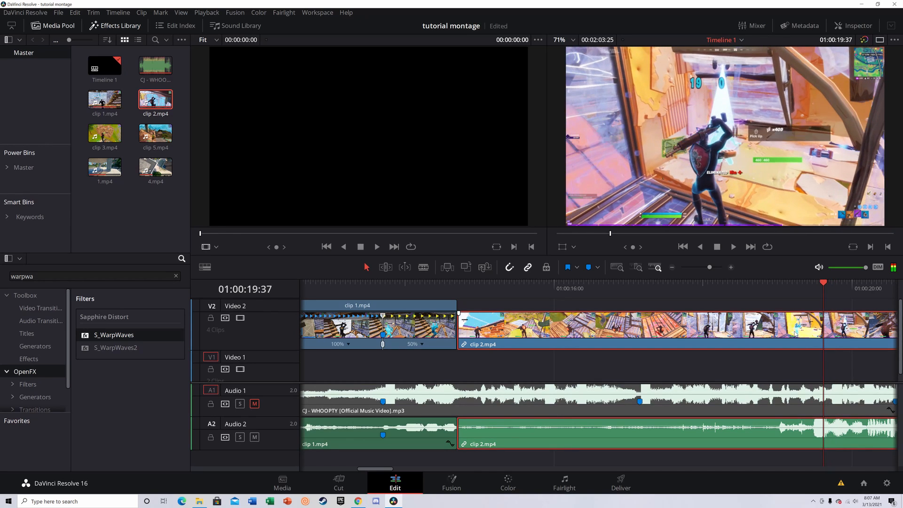
pyautogui.press('Left')
pyautogui.press('Left')
pyautogui.press('Left')
pyautogui.press('Left')
pyautogui.press('Left')
pyautogui.press('Left')
pyautogui.press('Left')
pyautogui.press('Left')
pyautogui.press('Left')
pyautogui.press('Left')
pyautogui.press('Left')
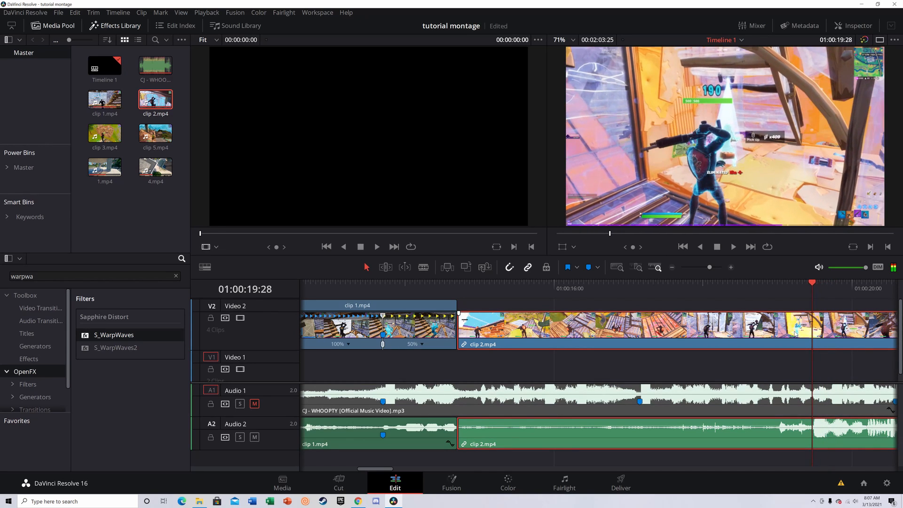
pyautogui.press('Left')
pyautogui.press('Left')
pyautogui.press('Left')
pyautogui.press('Left')
pyautogui.press('Left')
pyautogui.press('Left')
pyautogui.press('Left')
pyautogui.press('Left')
pyautogui.press('Left')
pyautogui.press('Left')
pyautogui.press('Left')
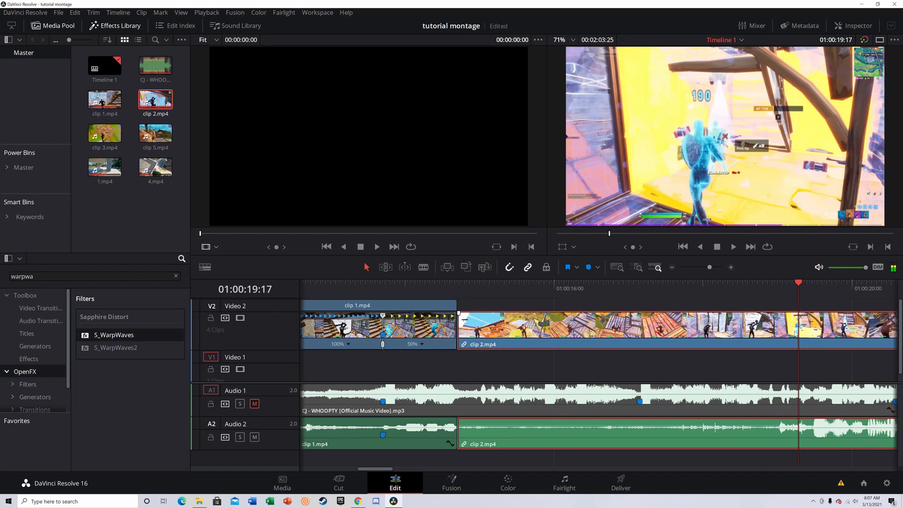
pyautogui.press('Left')
pyautogui.press('Left')
pyautogui.press('Left')
pyautogui.press('Left')
pyautogui.press('Left')
pyautogui.press('Left')
pyautogui.press('Left')
pyautogui.press('Left')
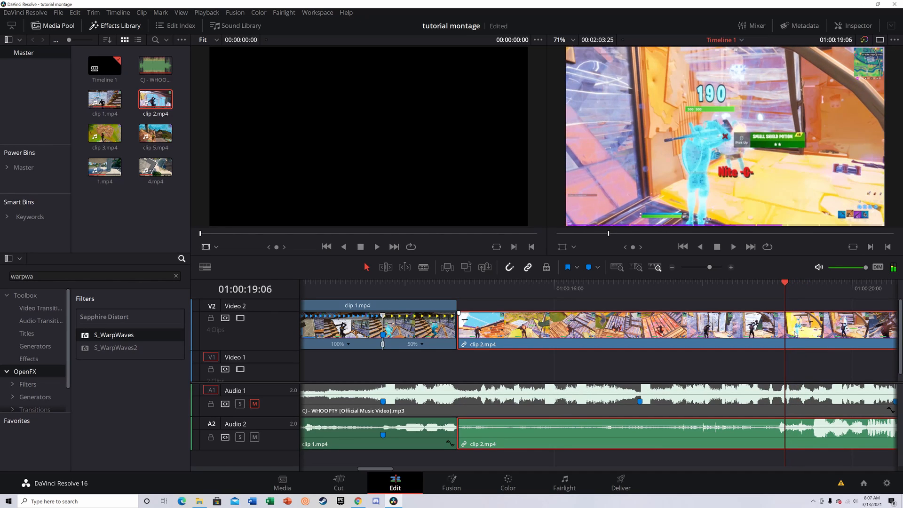
pyautogui.press('Left')
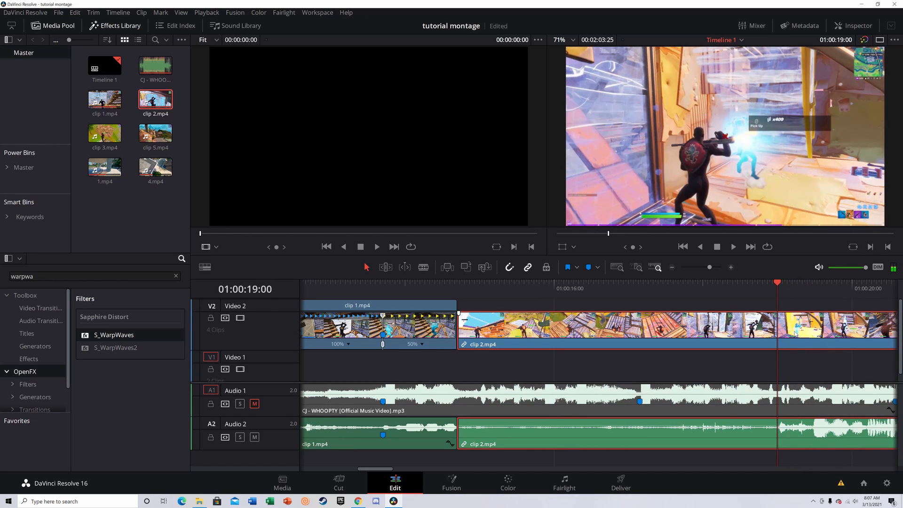
pyautogui.press('Right')
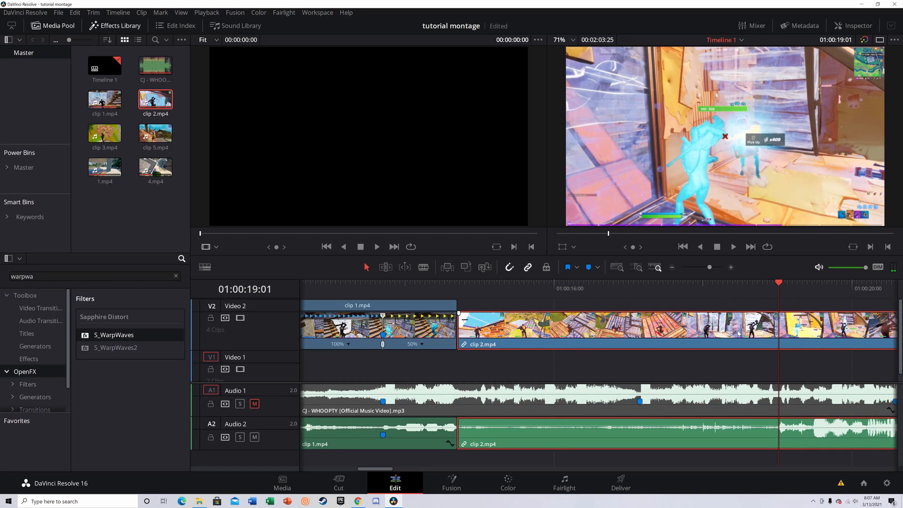
pyautogui.press('m')
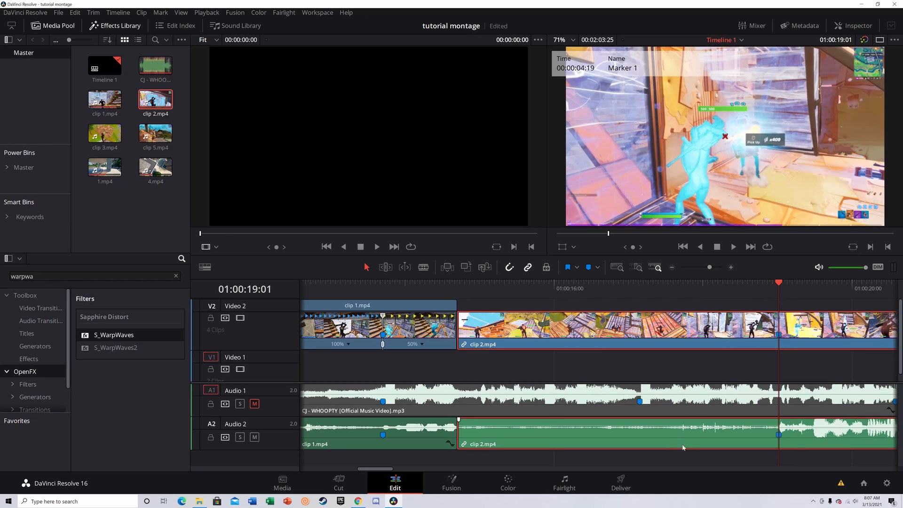
# Step: Trim the beginning of clip 2.mp4 so its shot marker lines up with the song's Marker 4 while it still follows clip 1.mp4
pyautogui.click(641, 402)
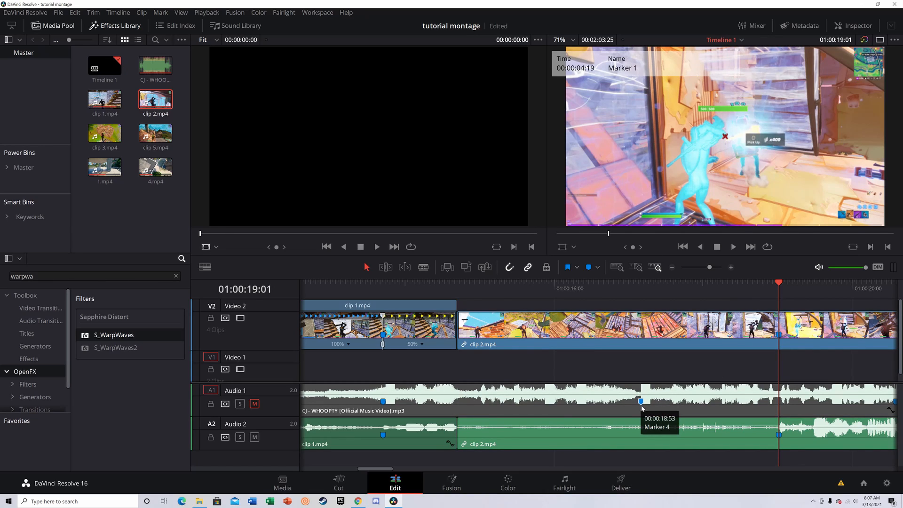
pyautogui.moveTo(460, 341)
pyautogui.mouseDown()
pyautogui.moveTo(708, 324)
pyautogui.moveTo(670, 317)
pyautogui.moveTo(598, 320)
pyautogui.moveTo(555, 333)
pyautogui.moveTo(459, 333)
pyautogui.mouseUp()
# Step: Play the trimmed clip 2.mp4 from its start at 01:00:14:42 to review it without the song
pyautogui.moveTo(785, 287); pyautogui.dragTo(466, 320)
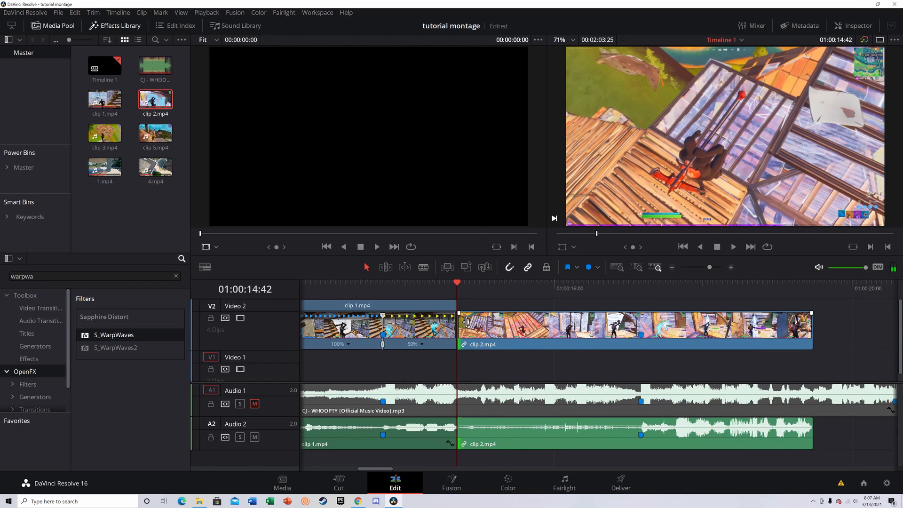
pyautogui.press('space')
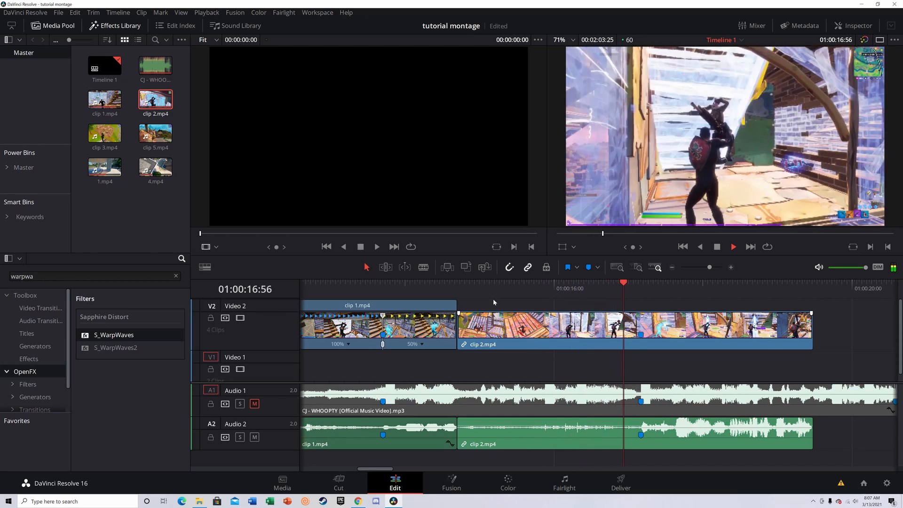
pyautogui.press('space')
pyautogui.press('space')
pyautogui.press('space')
pyautogui.press('space')
pyautogui.press('space')
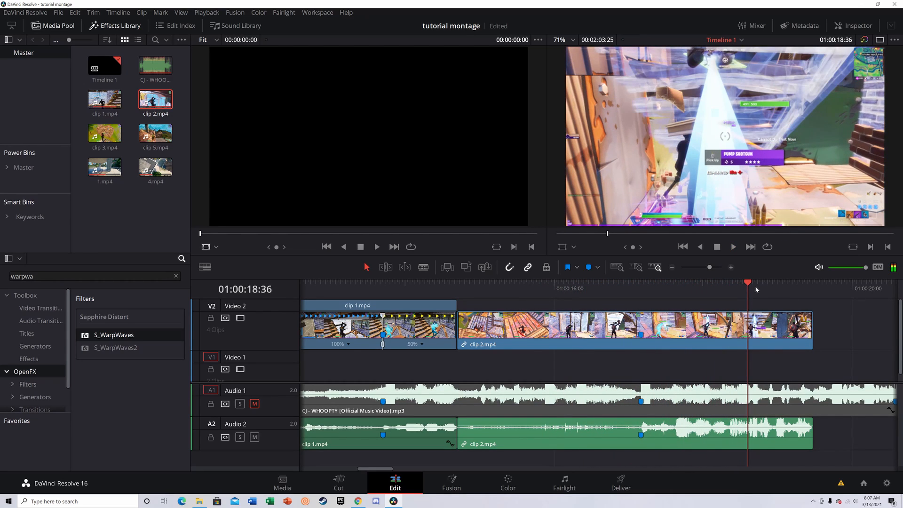
# Step: Unmute the song track Audio 1 and play the last part of clip 2.mp4 together with the music
pyautogui.click(255, 403)
pyautogui.press('space')
pyautogui.click(670, 292)
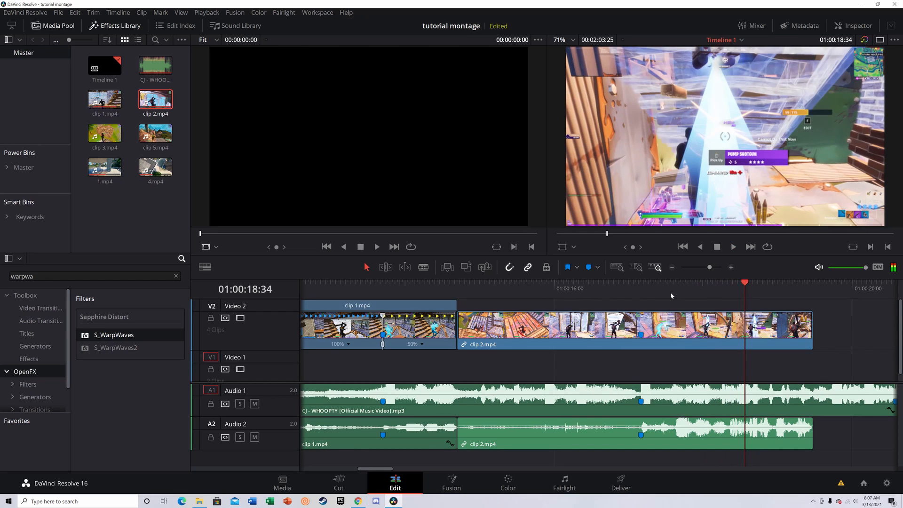
pyautogui.press('space')
pyautogui.moveTo(766, 289); pyautogui.dragTo(760, 295)
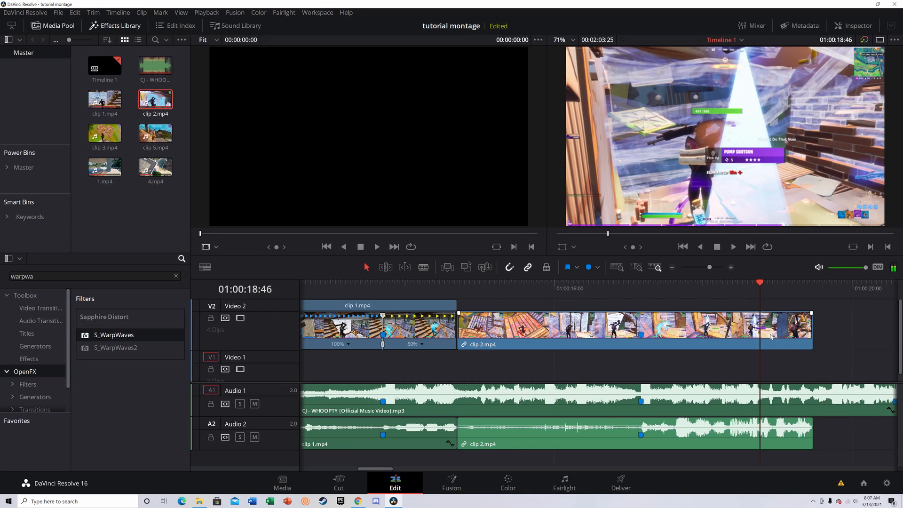
pyautogui.moveTo(760, 291); pyautogui.dragTo(732, 295)
pyautogui.press('space')
pyautogui.press('space')
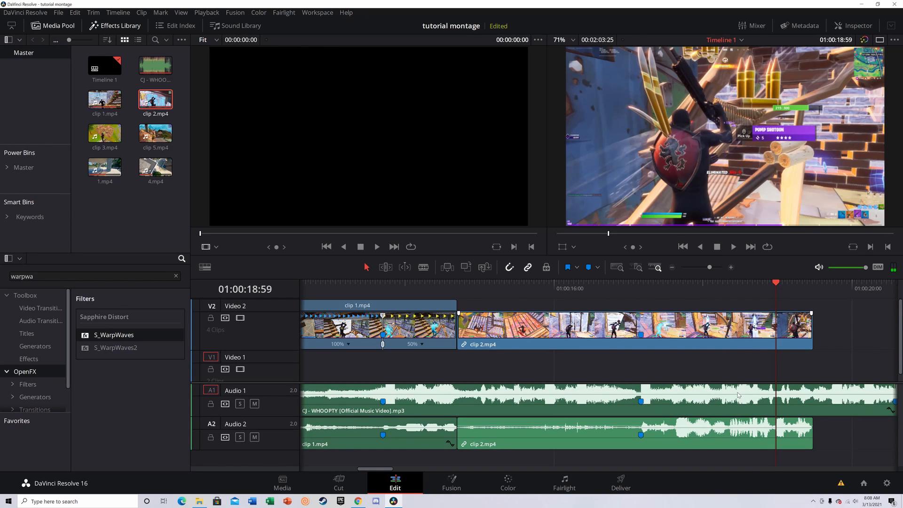
# Step: Adjust clip 2.mp4's audio level and lower the song's volume on Audio 1, checking the mix by playback
pyautogui.moveTo(738, 425); pyautogui.dragTo(738, 430)
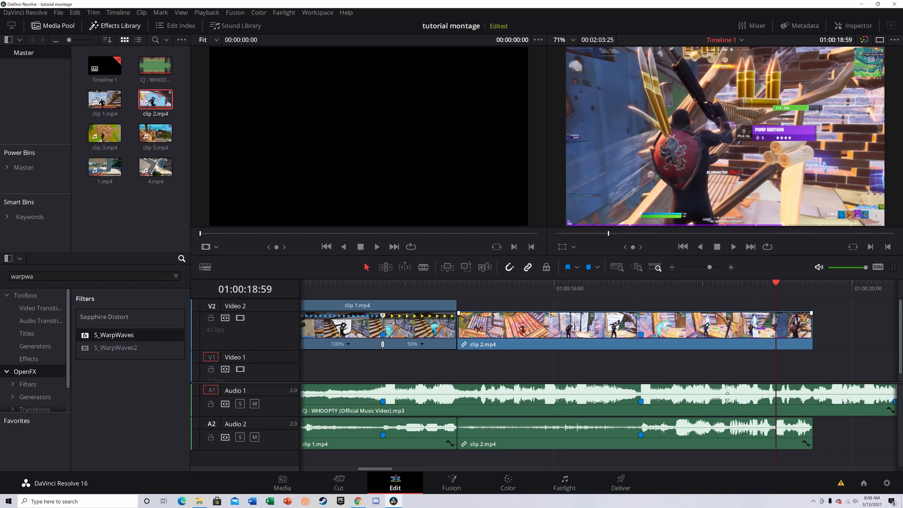
pyautogui.moveTo(728, 397); pyautogui.dragTo(732, 397)
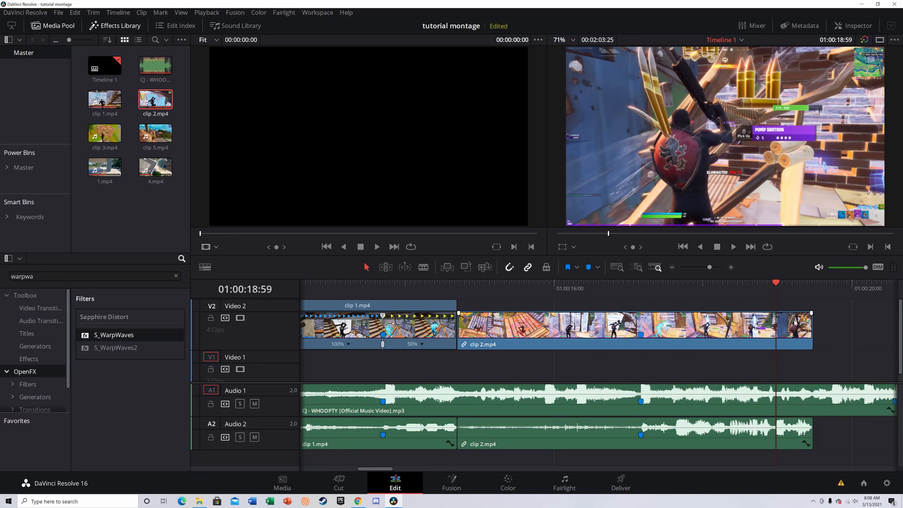
pyautogui.moveTo(774, 286); pyautogui.dragTo(698, 297)
pyautogui.press('space')
pyautogui.press('space')
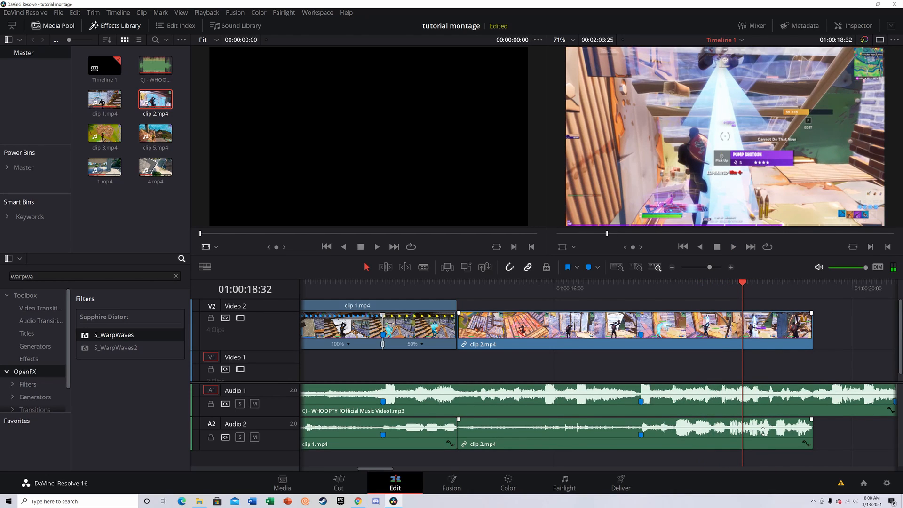
# Step: Reduce clip 2.mp4's audio volume on Audio 2, fine-tuning its balance against the song after a playback check
pyautogui.moveTo(763, 429); pyautogui.dragTo(766, 432)
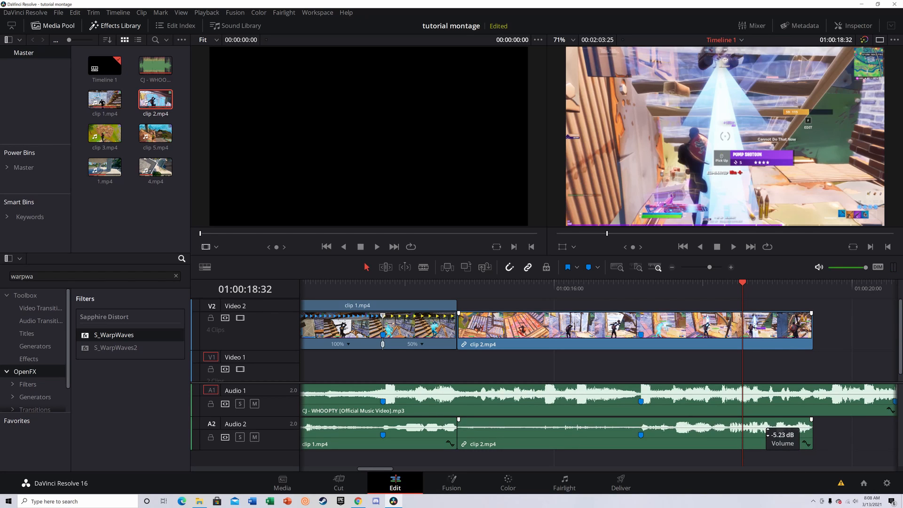
pyautogui.press('space')
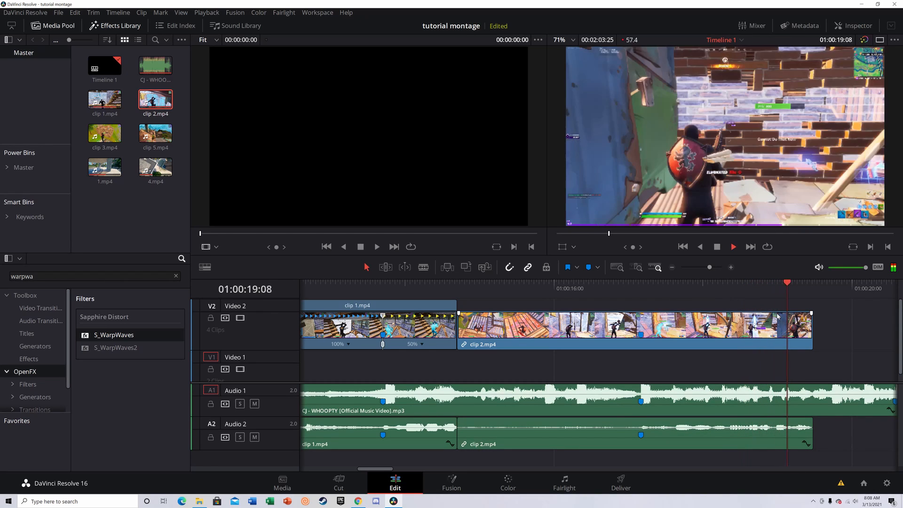
pyautogui.moveTo(800, 298); pyautogui.dragTo(643, 324)
pyautogui.press('space')
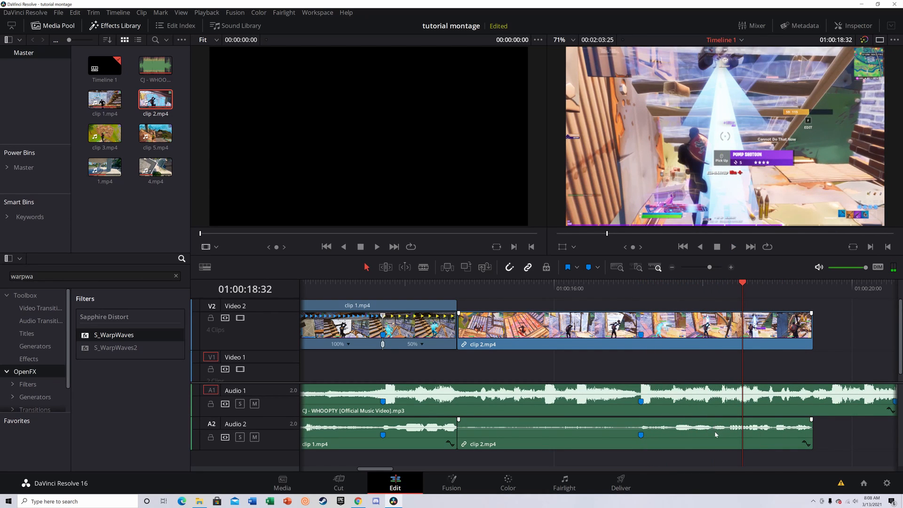
pyautogui.moveTo(718, 432); pyautogui.dragTo(723, 432)
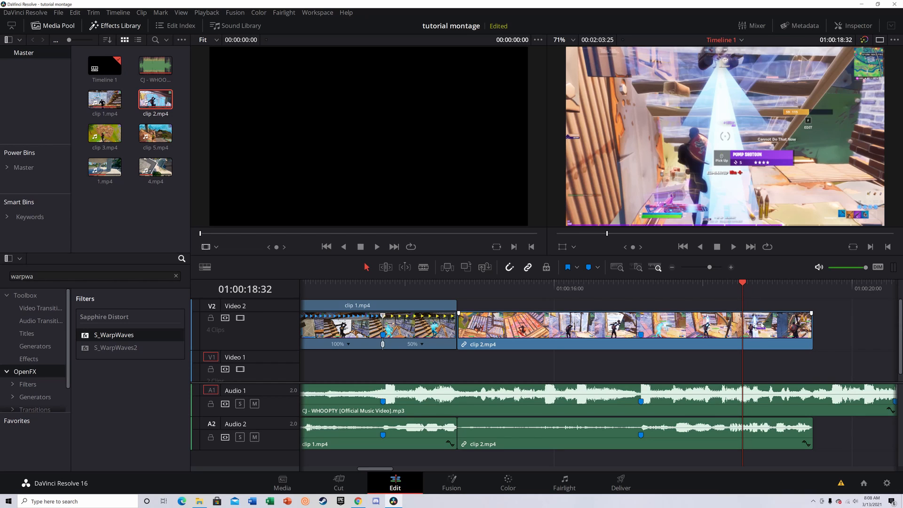
# Step: Cut clip 2.mp4 at 01:00:18:44 and delete the part after the cut
pyautogui.moveTo(741, 296); pyautogui.dragTo(758, 307)
pyautogui.press('space')
pyautogui.press('space')
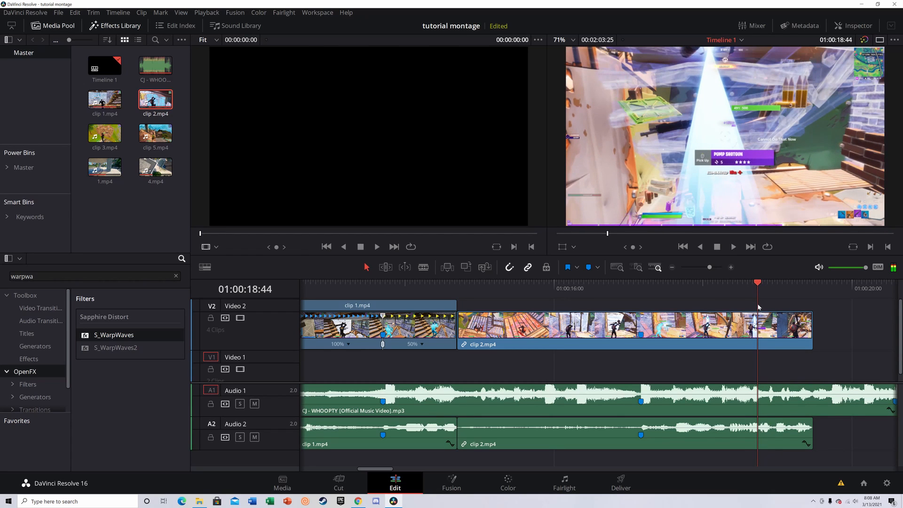
pyautogui.press('b')
pyautogui.click(759, 337)
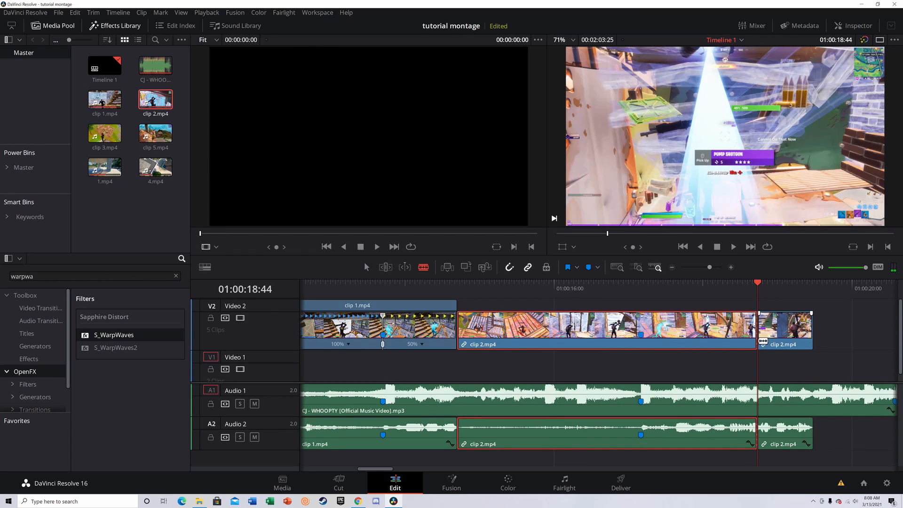
pyautogui.press('a')
pyautogui.click(786, 337)
pyautogui.press('Delete')
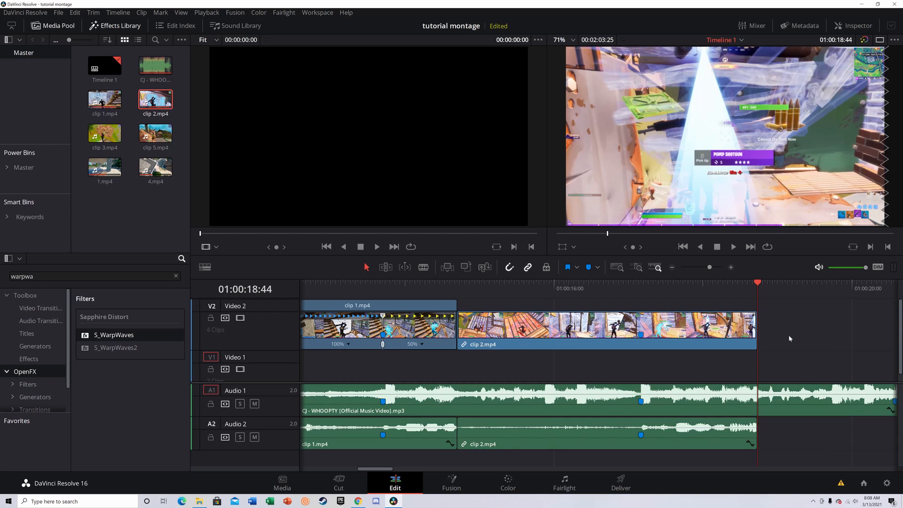
# Step: Place the playhead on clip 2.mp4's shot marker at 01:00:17:10 and unlink the clip's video from its audio
pyautogui.moveTo(748, 289)
pyautogui.mouseDown()
pyautogui.moveTo(624, 300)
pyautogui.moveTo(641, 309)
pyautogui.mouseUp()
pyautogui.rightClick(662, 339)
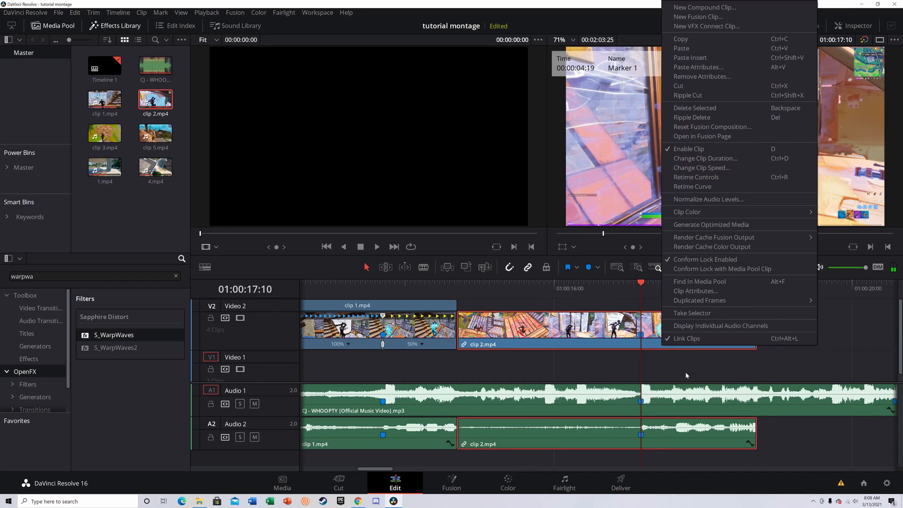
pyautogui.click(703, 342)
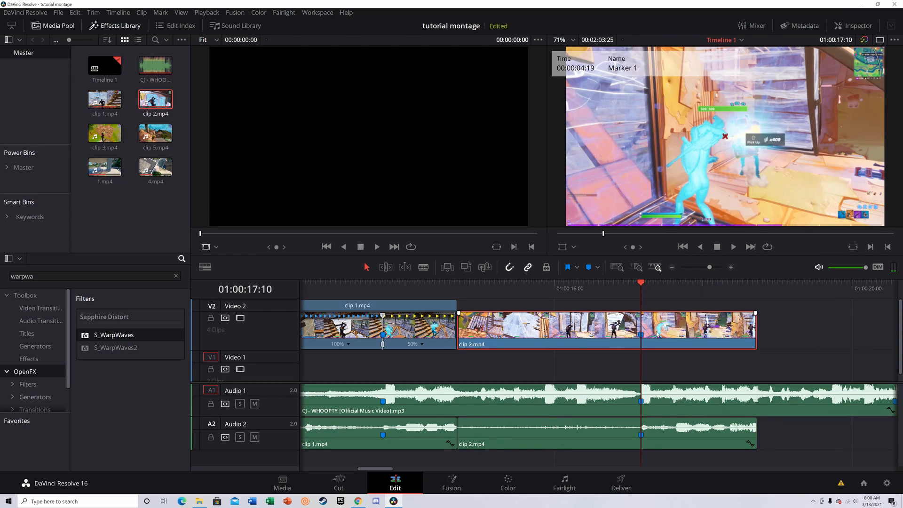
# Step: Slow clip 2.mp4 to 50% after a speed point at 01:00:17:10 and trim its end back to the end of its audio
pyautogui.hotkey('ctrl', 'r')
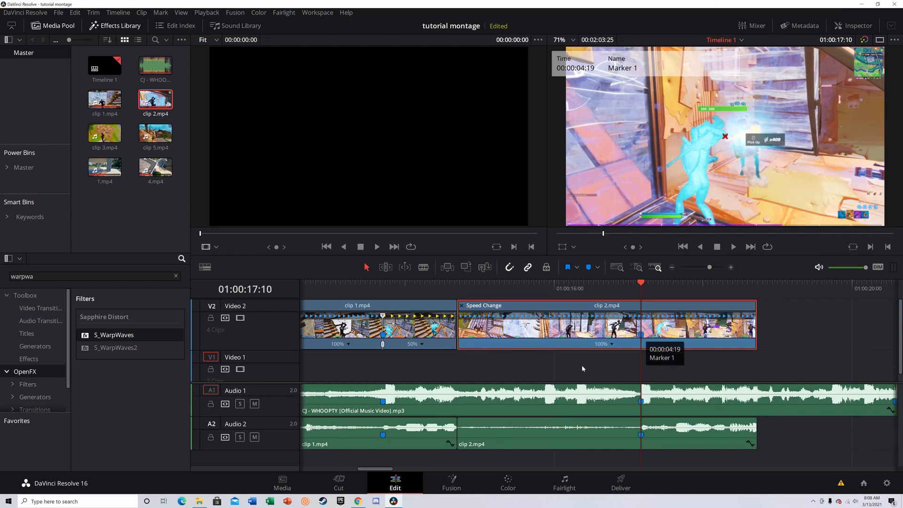
pyautogui.click(612, 344)
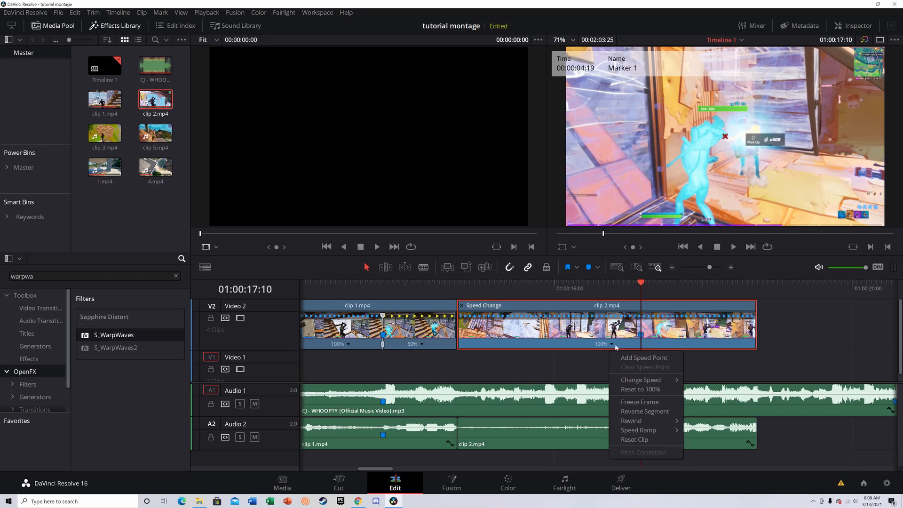
pyautogui.click(642, 358)
pyautogui.click(703, 344)
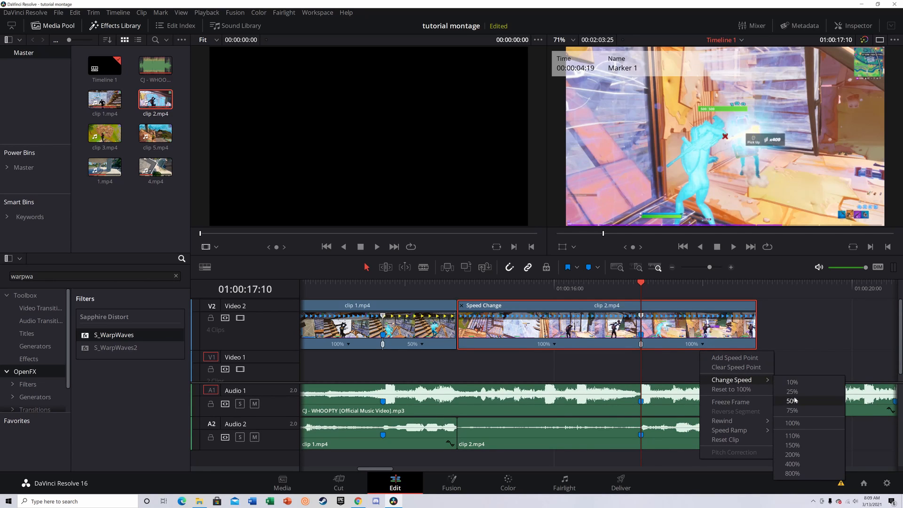
pyautogui.click(809, 400)
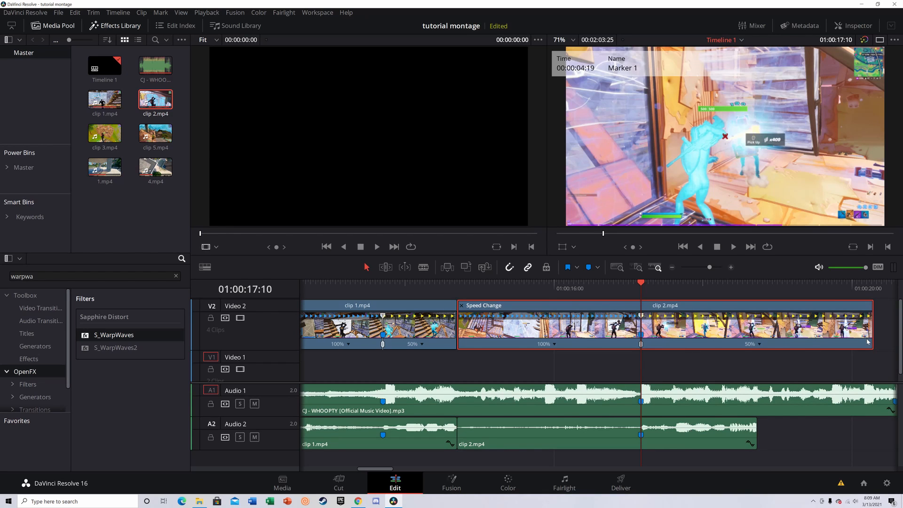
pyautogui.moveTo(871, 342); pyautogui.dragTo(758, 323)
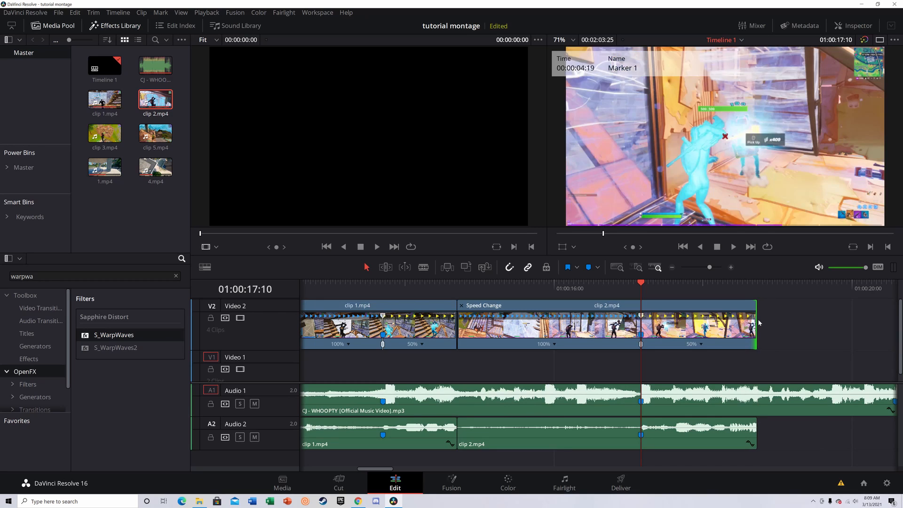
# Step: Play back the slowed end of clip 2.mp4 and return the playhead to its shot marker at 01:00:17:10
pyautogui.press('space')
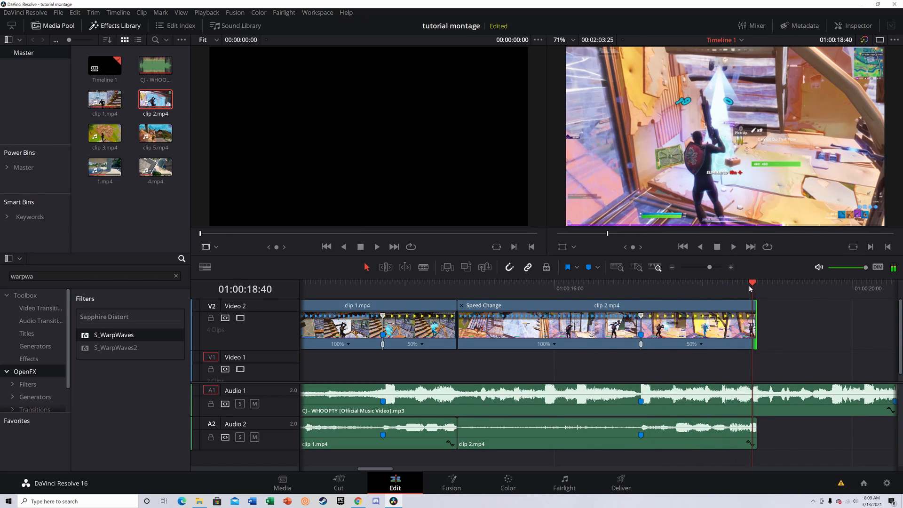
pyautogui.press('space')
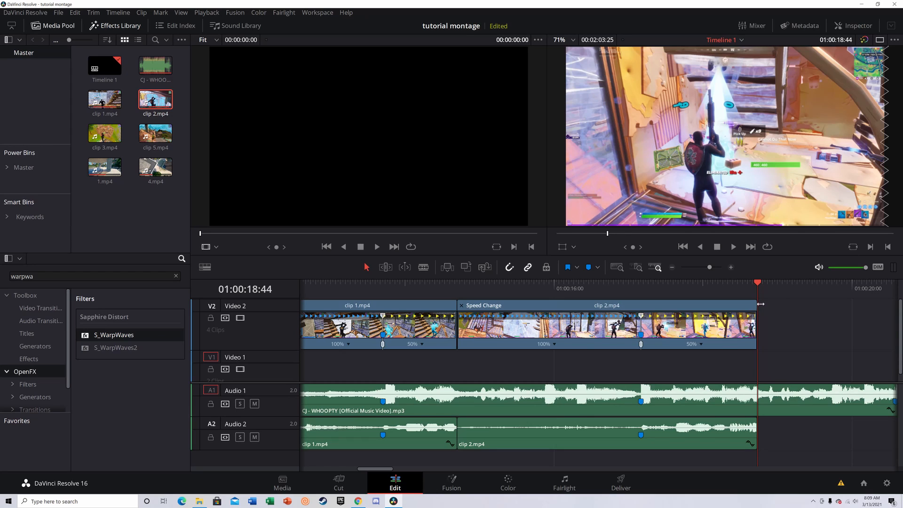
pyautogui.moveTo(758, 284); pyautogui.dragTo(643, 314)
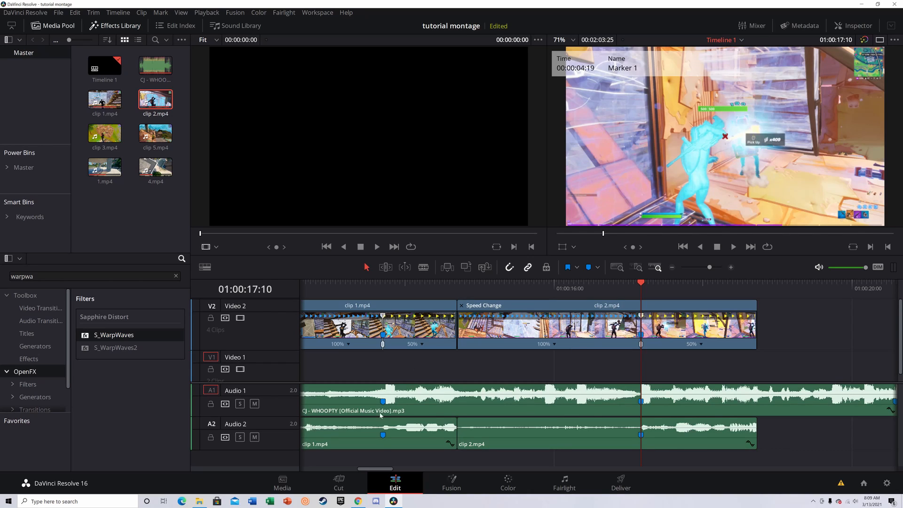
# Step: Open clip 2.mp4 in Fusion and insert a Dent node between MediaIn1 and MediaOut1
pyautogui.click(460, 483)
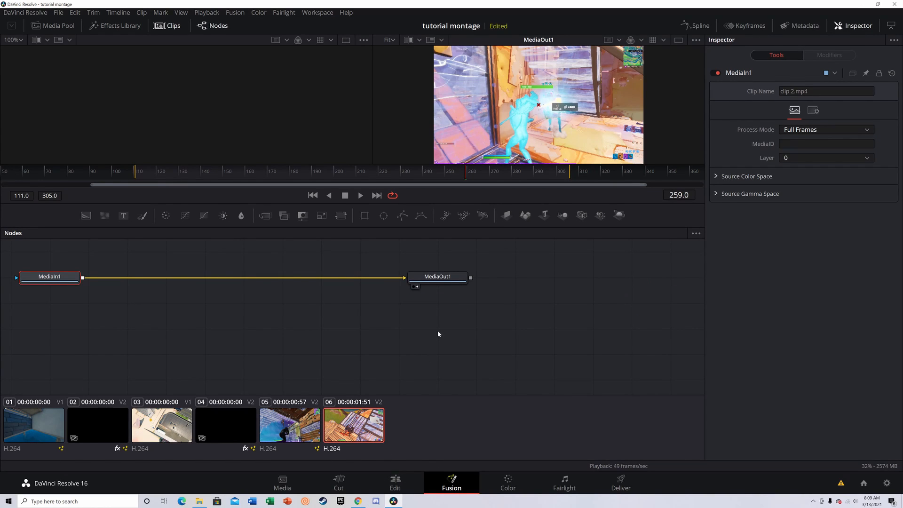
pyautogui.hotkey('shift', 'space')
pyautogui.write('Camera Shake')
pyautogui.hotkey('ctrl', 'a')
pyautogui.write('dent')
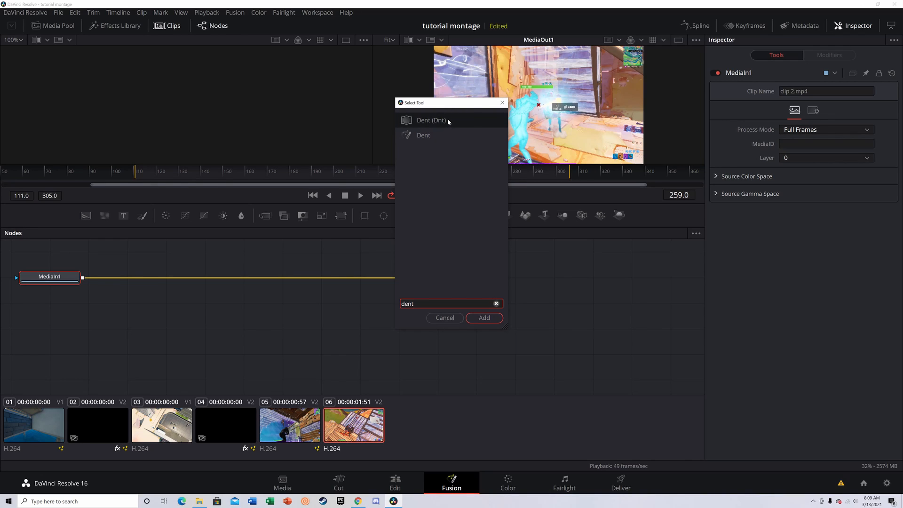
pyautogui.hotkey('ctrl', 'a')
pyautogui.write('Dent')
pyautogui.click(493, 317)
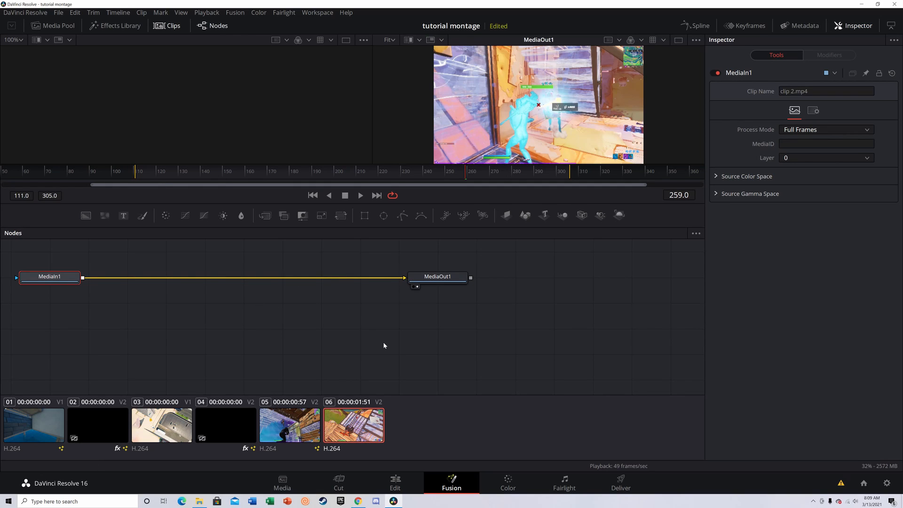
pyautogui.hotkey('shift', 'space')
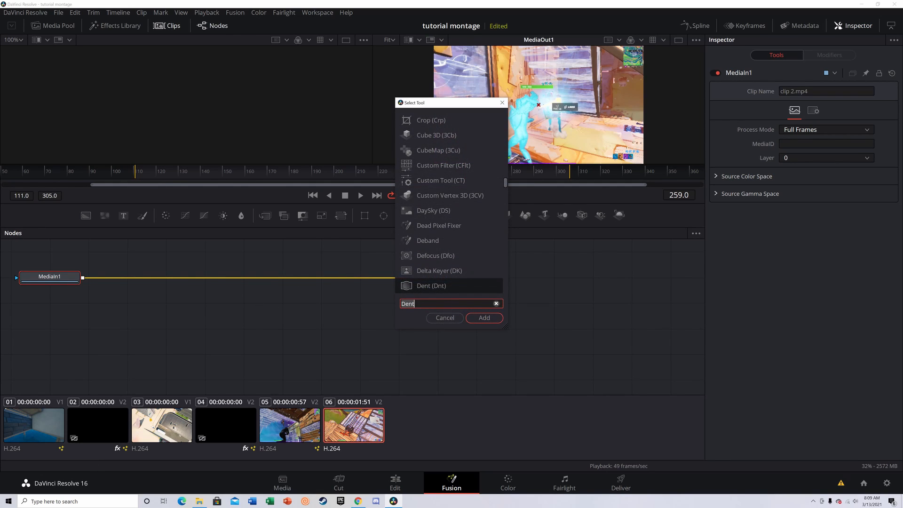
pyautogui.click(486, 318)
pyautogui.moveTo(116, 282); pyautogui.dragTo(224, 281)
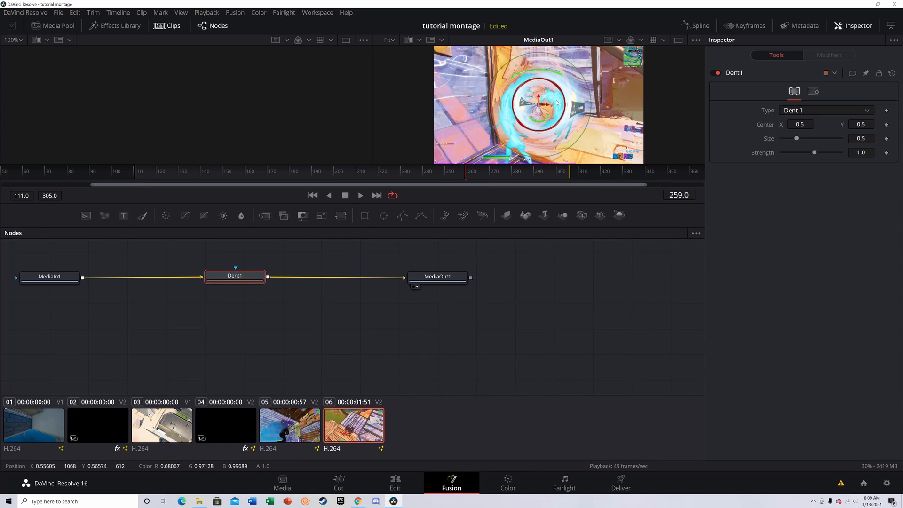
# Step: Set the Dent node's type to Dent 2 and keyframe its Strength at 0 on frame 255
pyautogui.click(840, 110)
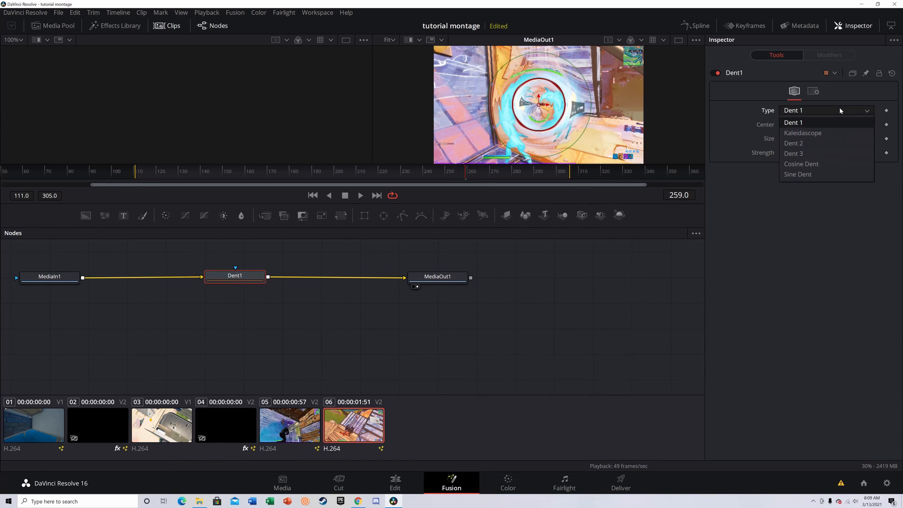
pyautogui.click(818, 140)
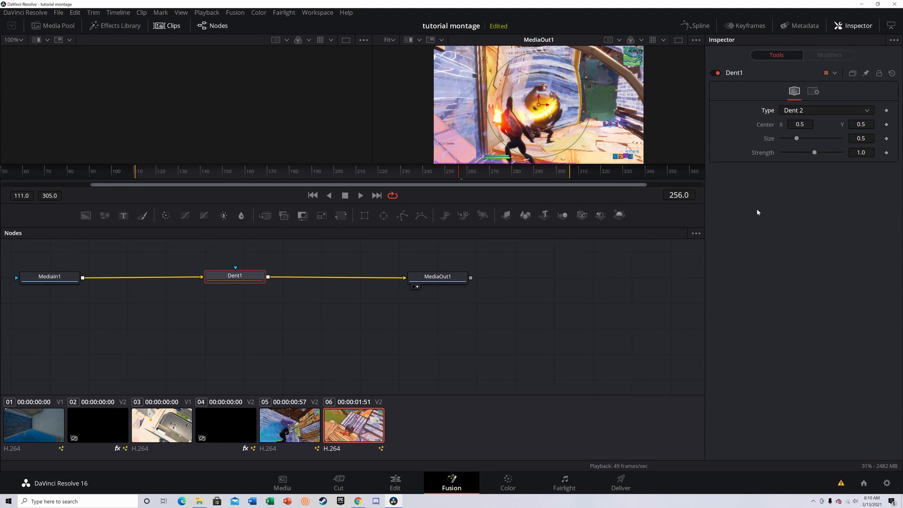
pyautogui.click(886, 152)
pyautogui.doubleClick(860, 152)
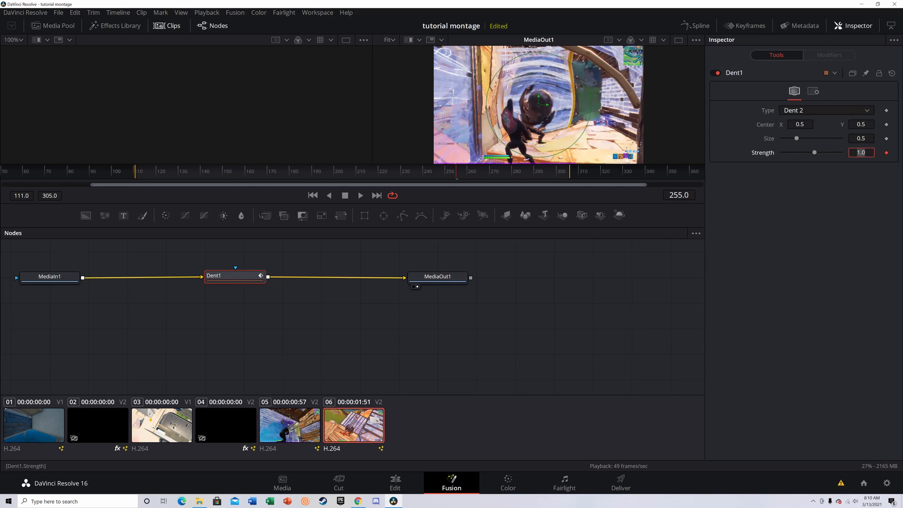
pyautogui.write('0')
pyautogui.press('Return')
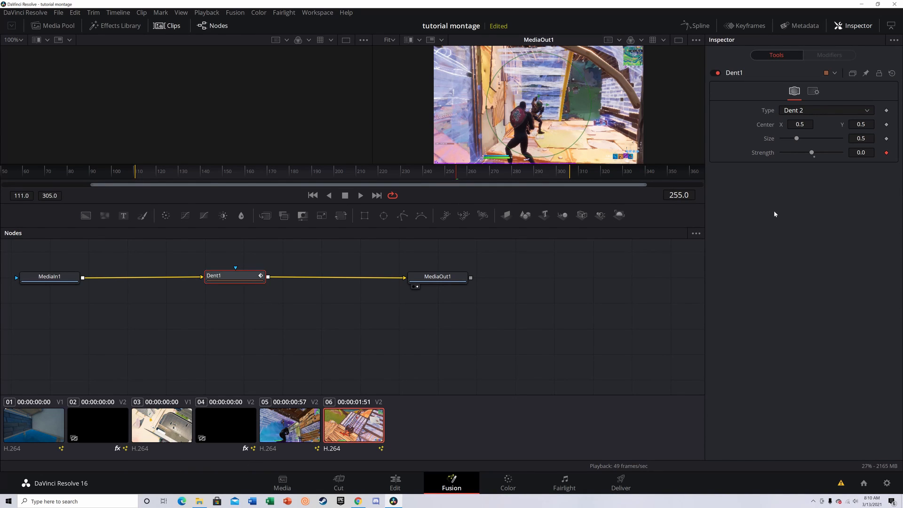
# Step: Keyframe the Dent node's Strength at -1 on frame 259
pyautogui.press('Right')
pyautogui.press('Right')
pyautogui.press('Right')
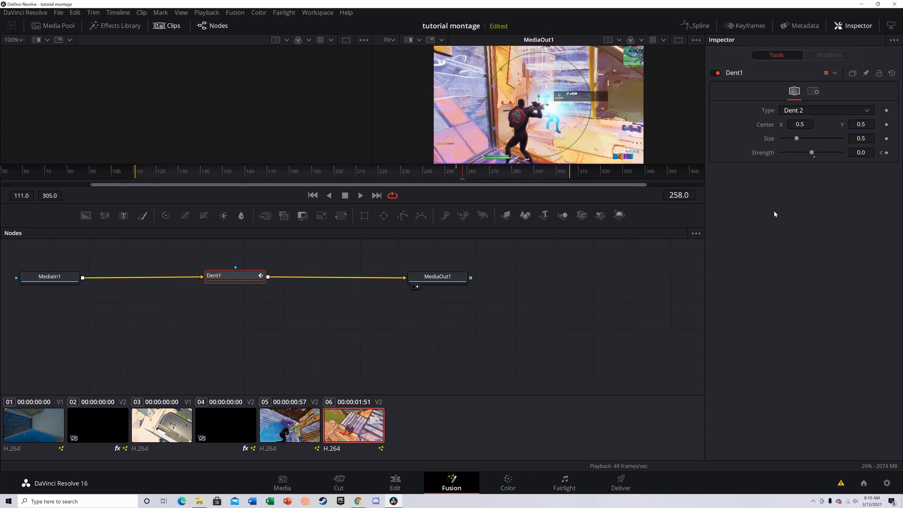
pyautogui.press('Right')
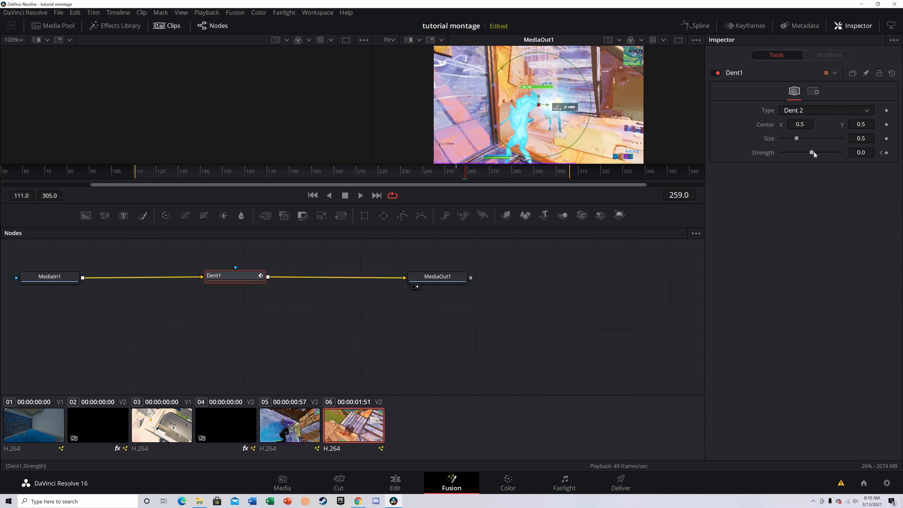
pyautogui.click(887, 153)
pyautogui.moveTo(811, 154); pyautogui.dragTo(805, 156)
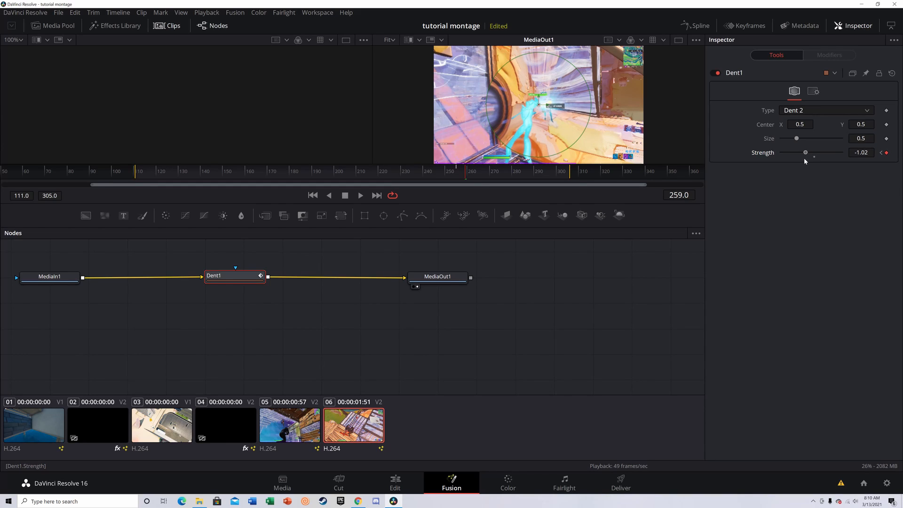
pyautogui.rightClick(804, 160)
pyautogui.click(806, 151)
pyautogui.click(861, 153)
pyautogui.write('-1')
pyautogui.press('Return')
# Step: Keyframe the Dent node's Strength at 0 on frame 263
pyautogui.press('Right')
pyautogui.press('Right')
pyautogui.press('Right')
pyautogui.press('Right')
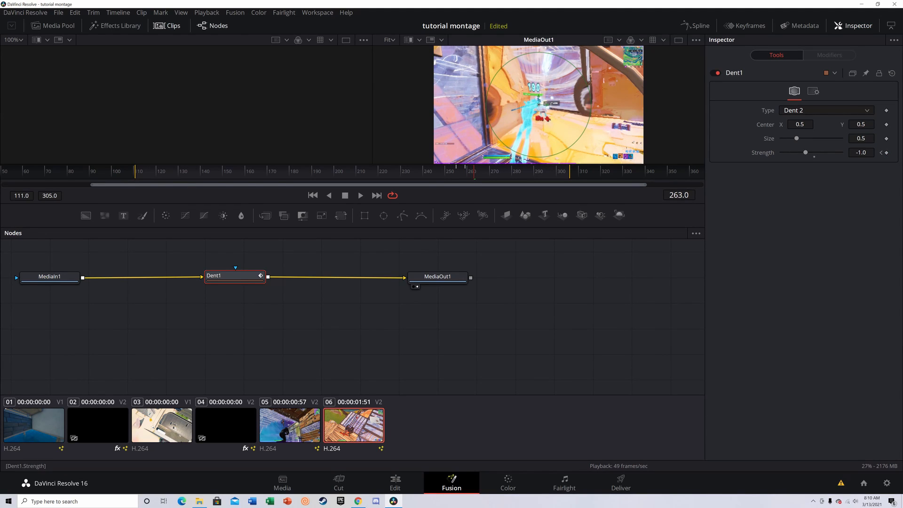
pyautogui.click(887, 152)
pyautogui.doubleClick(861, 152)
pyautogui.write('0')
pyautogui.press('Return')
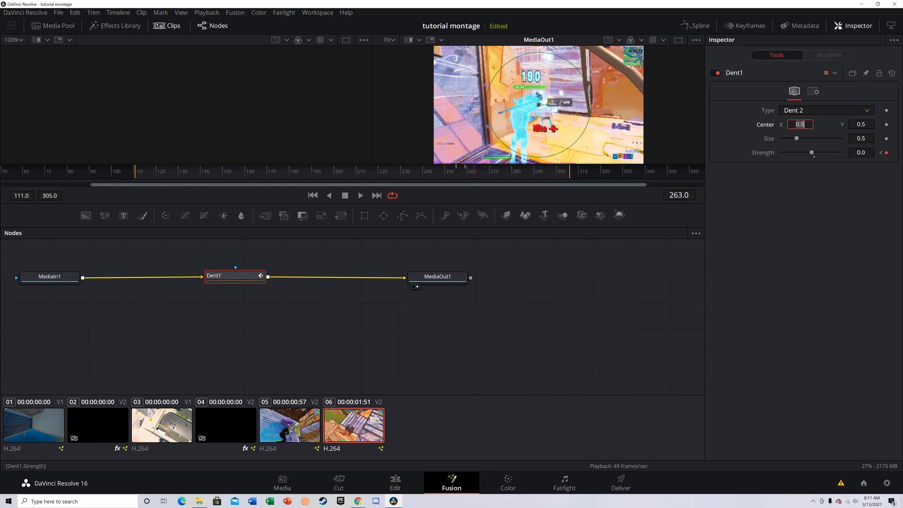
# Step: Switch to the Color page and turn on keyframing for clip 2.mp4's Corrector 1 at 01:00:17:10
pyautogui.moveTo(473, 171)
pyautogui.mouseDown()
pyautogui.moveTo(448, 172)
pyautogui.moveTo(475, 176)
pyautogui.mouseUp()
pyautogui.moveTo(474, 178); pyautogui.dragTo(456, 181)
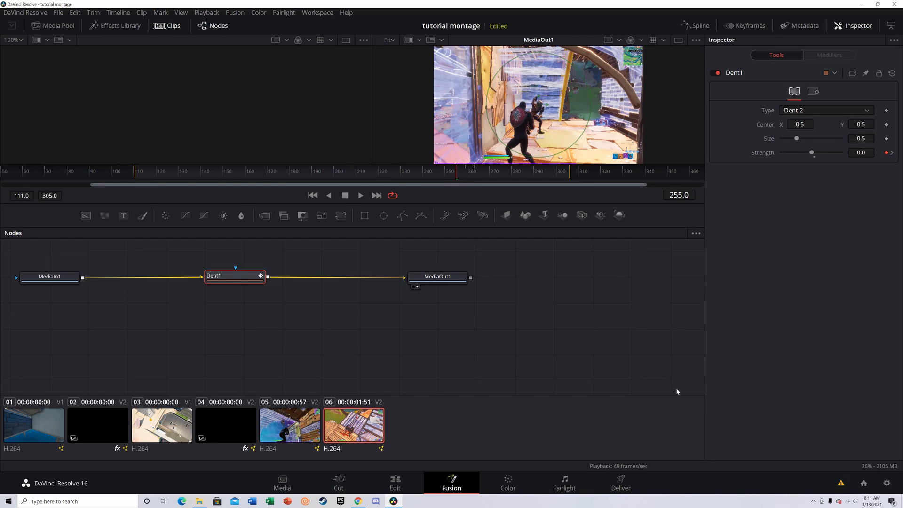
pyautogui.click(523, 476)
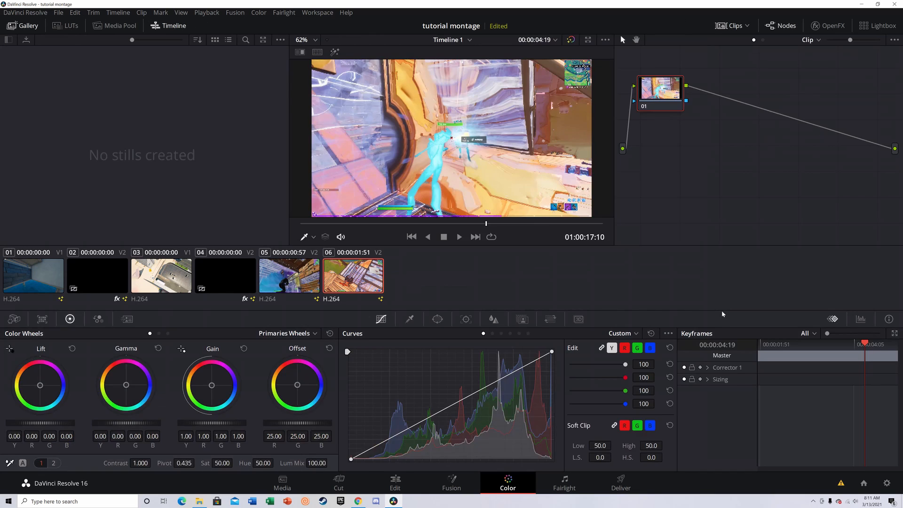
pyautogui.click(69, 319)
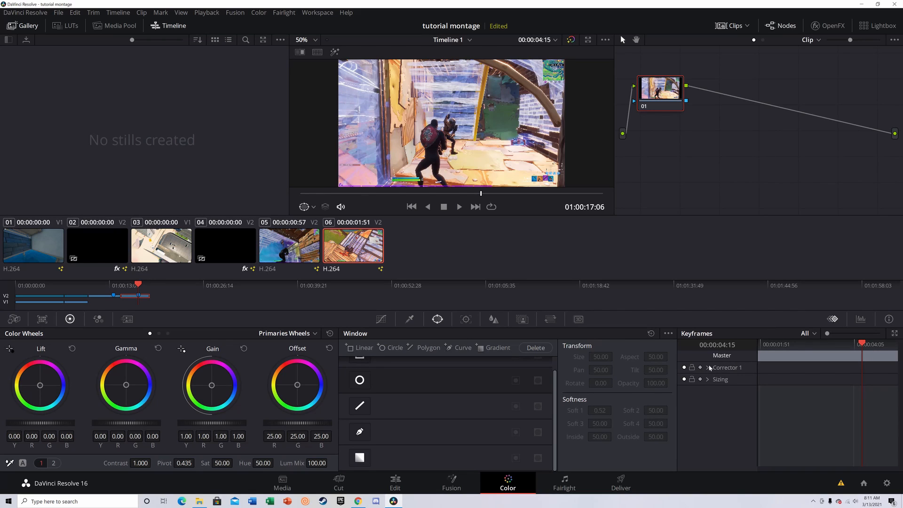
pyautogui.press('Right')
pyautogui.press('Right')
pyautogui.press('Right')
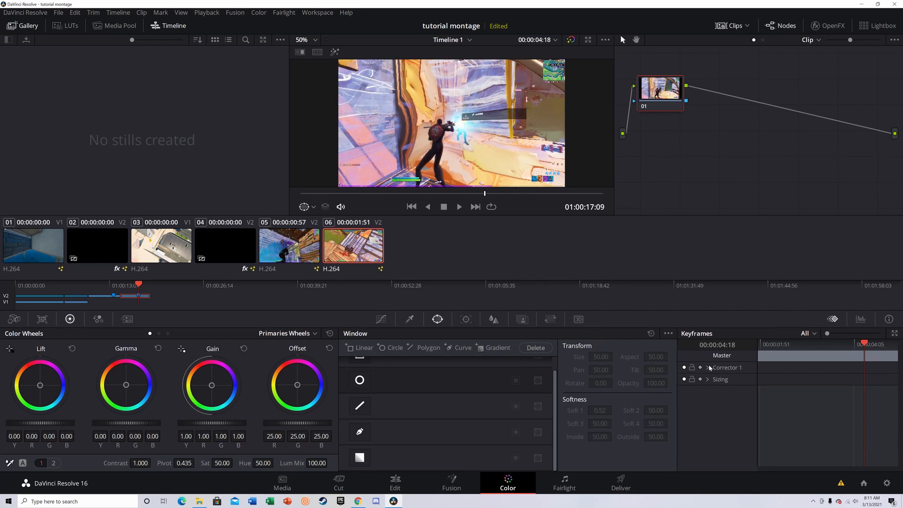
pyautogui.press('Right')
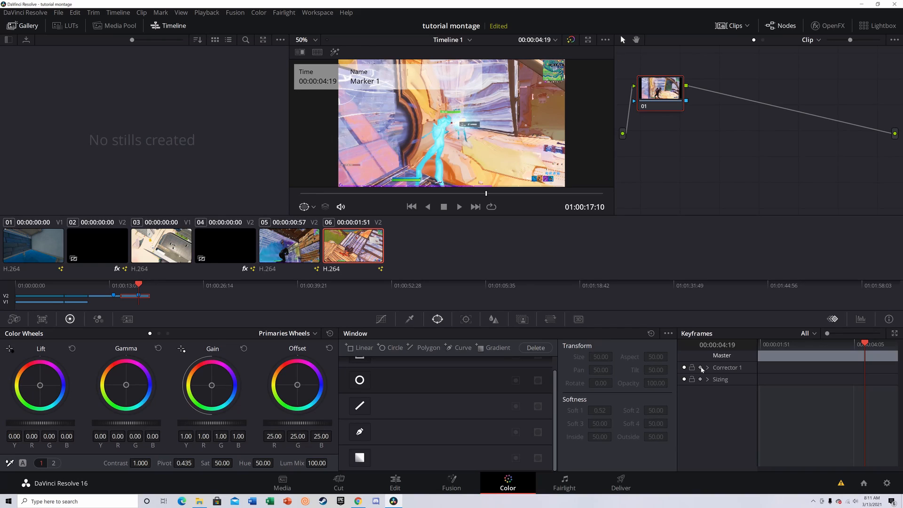
pyautogui.click(701, 367)
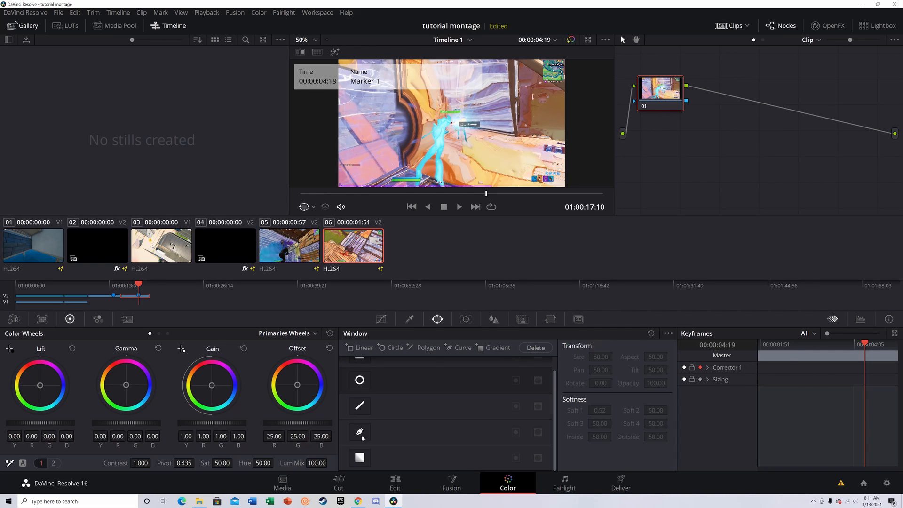
# Step: Keyframe clip 2's hue at 0.00 on the marker frame, and at 50.00 four frames before it
pyautogui.moveTo(270, 464); pyautogui.dragTo(276, 463)
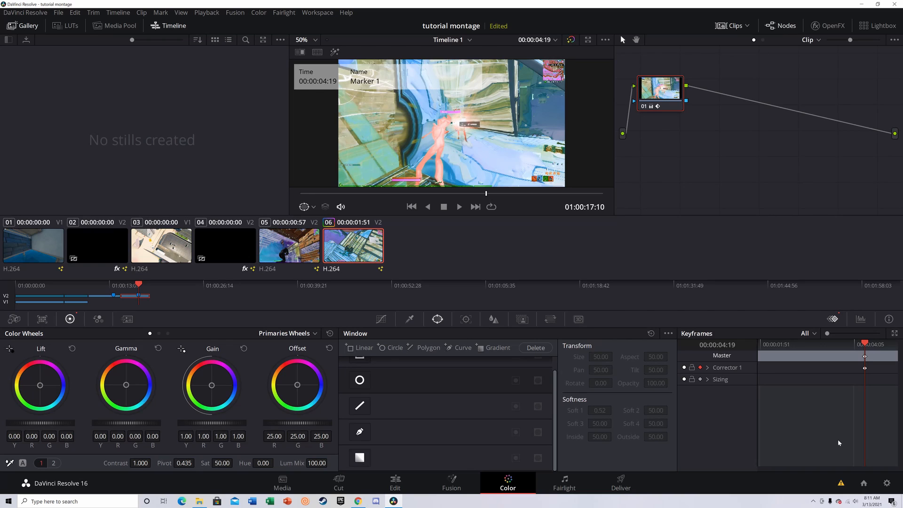
pyautogui.press('Left')
pyautogui.press('Left')
pyautogui.press('Left')
pyautogui.press('Left')
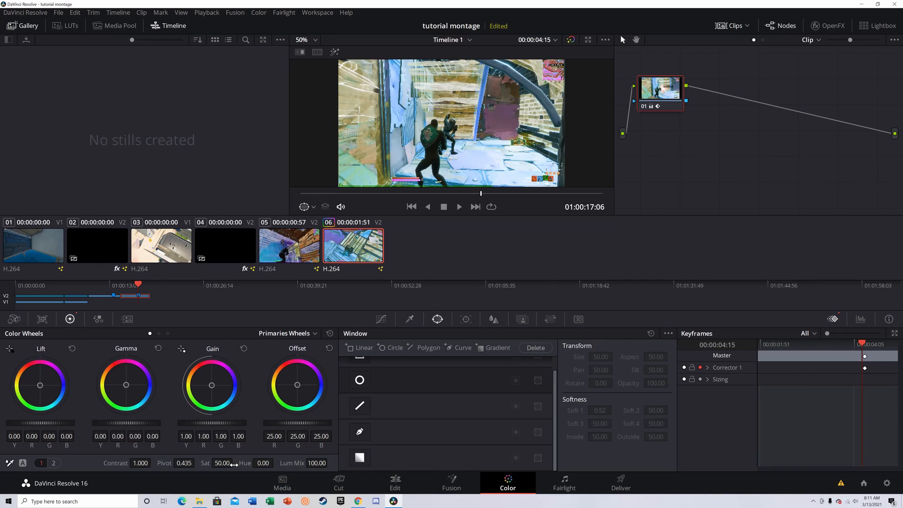
pyautogui.click(264, 463)
pyautogui.write('50')
pyautogui.press('Return')
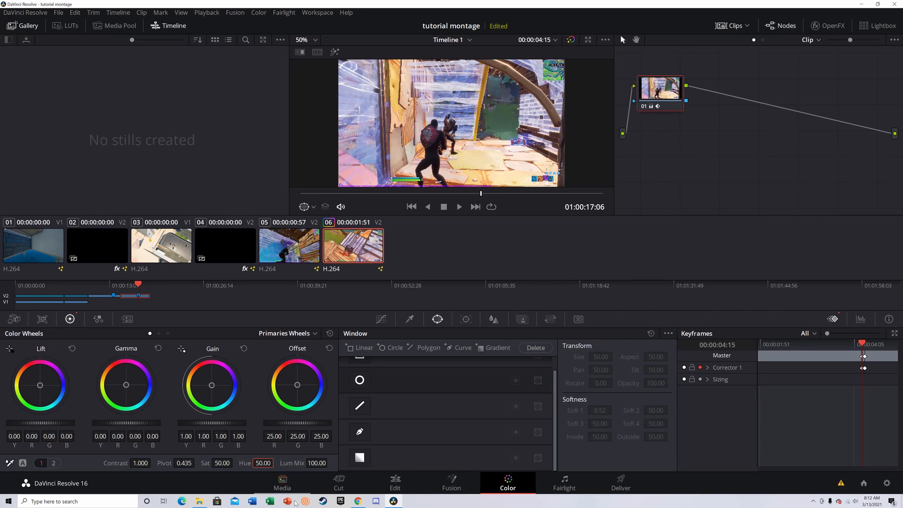
# Step: Return clip 2's hue to 50.00 four frames after the marker, at 01:00:17:14
pyautogui.click(804, 440)
pyautogui.press('Right')
pyautogui.press('Right')
pyautogui.press('Right')
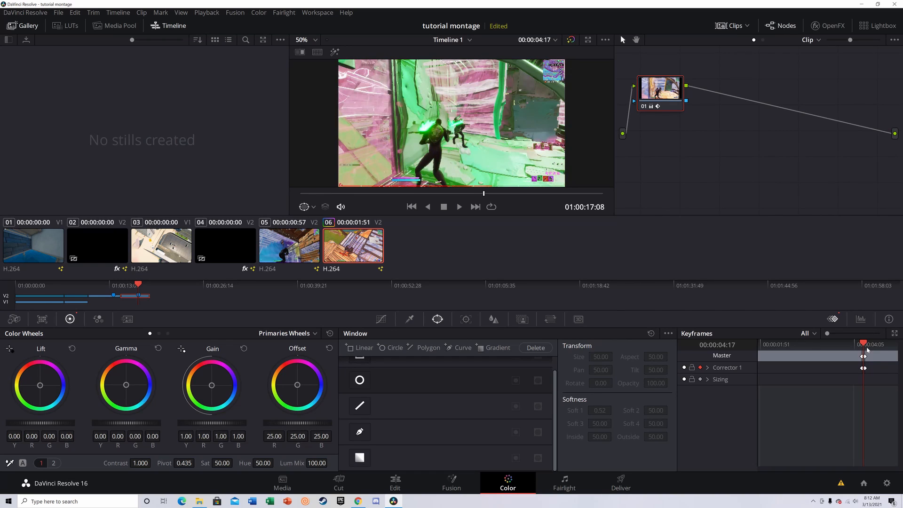
pyautogui.press('Right')
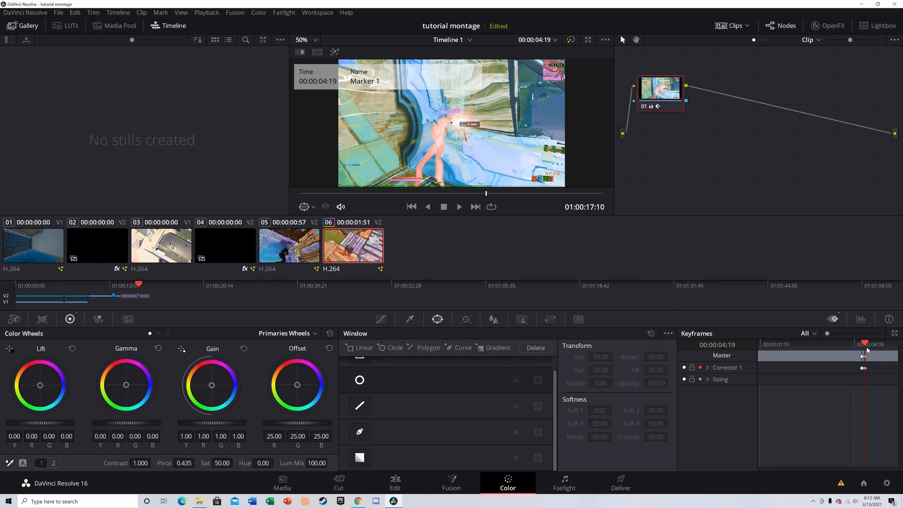
pyautogui.press('Right')
pyautogui.press('Right')
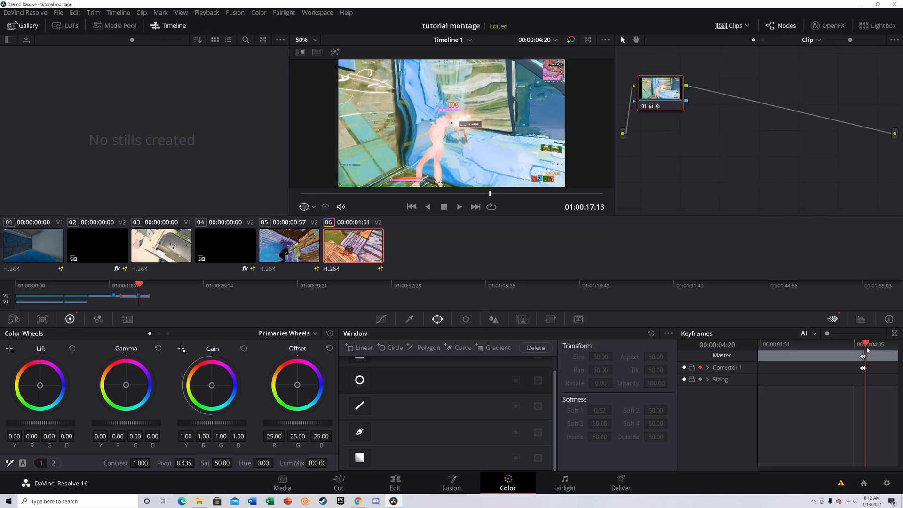
pyautogui.press('Right')
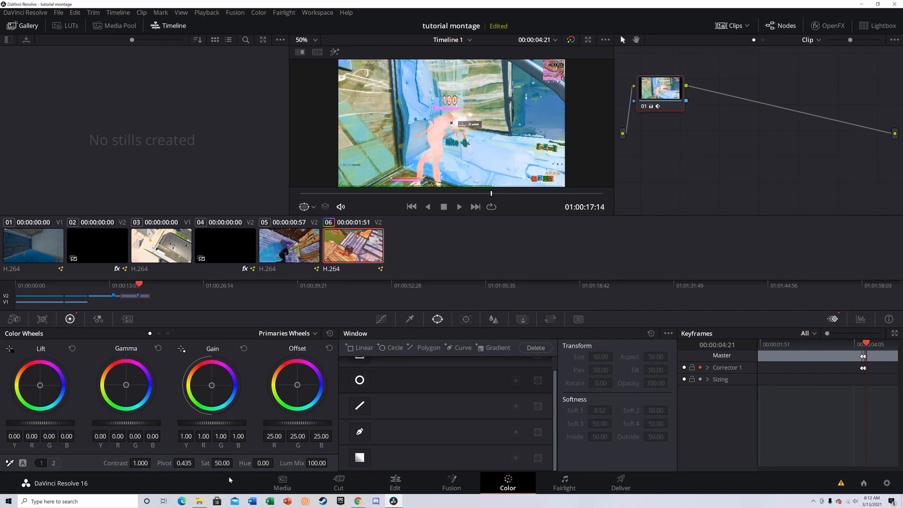
pyautogui.click(263, 463)
pyautogui.write('50')
pyautogui.press('Return')
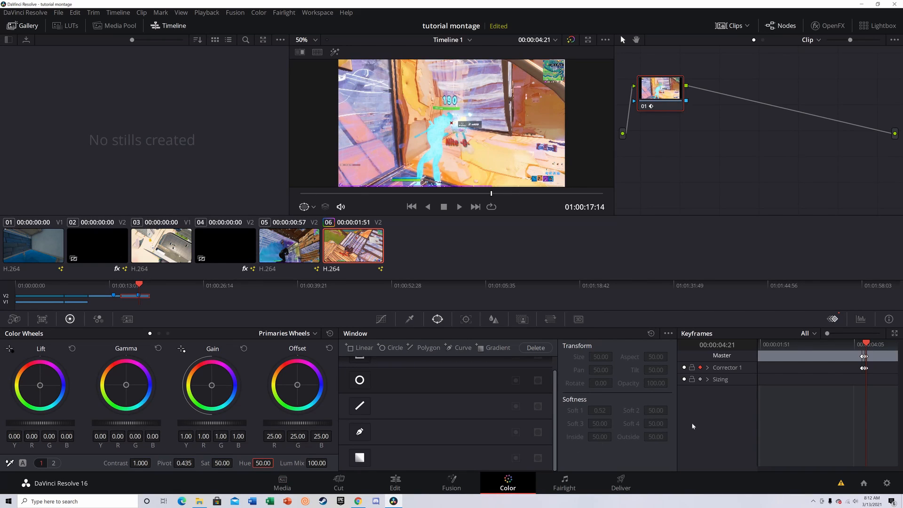
pyautogui.click(785, 413)
# Step: Return to the Edit page and play back the hue flash around clip 2's marker on the timeline
pyautogui.click(379, 487)
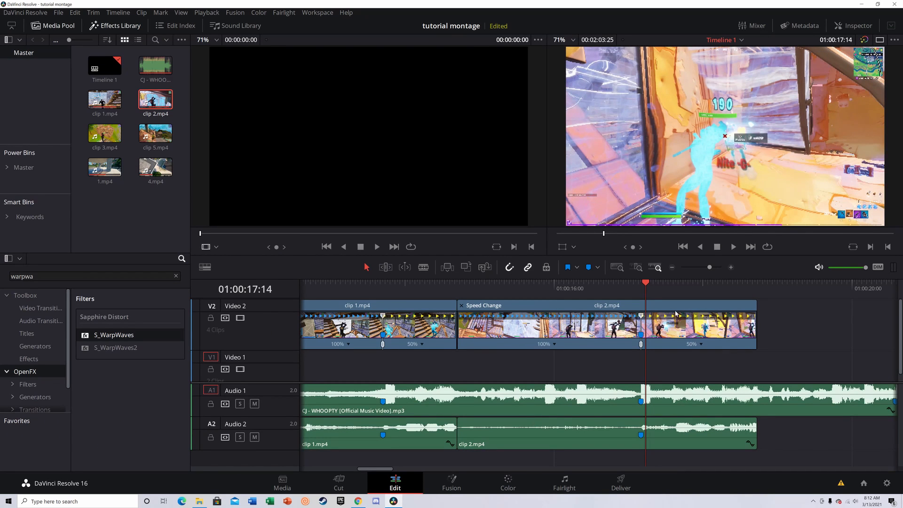
pyautogui.moveTo(650, 285); pyautogui.dragTo(611, 289)
pyautogui.press('space')
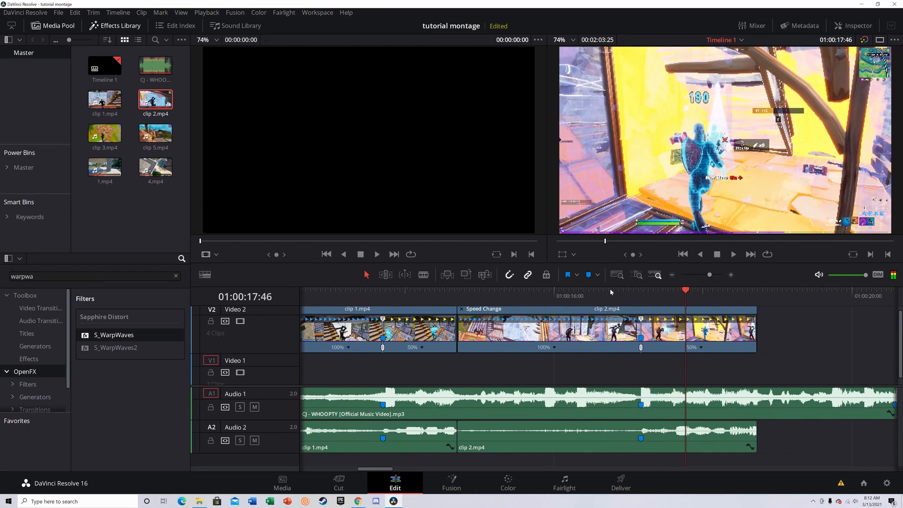
pyautogui.click(591, 292)
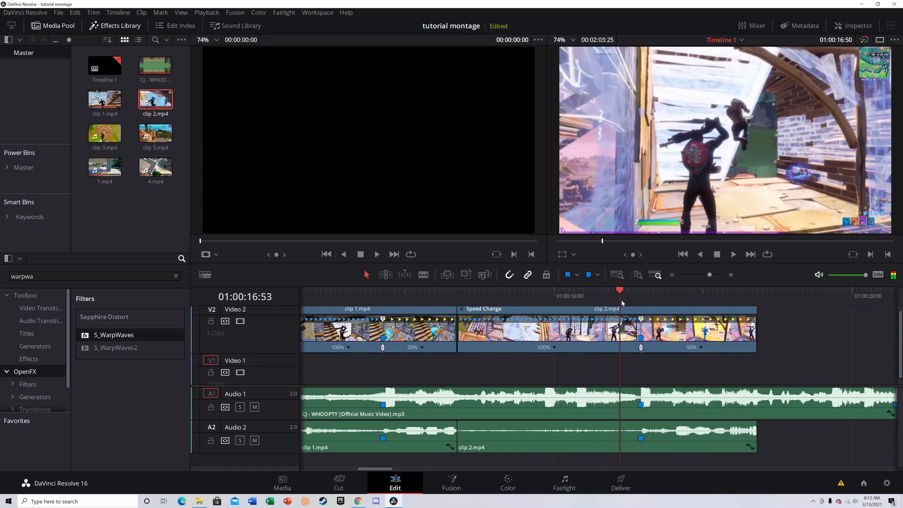
pyautogui.press('space')
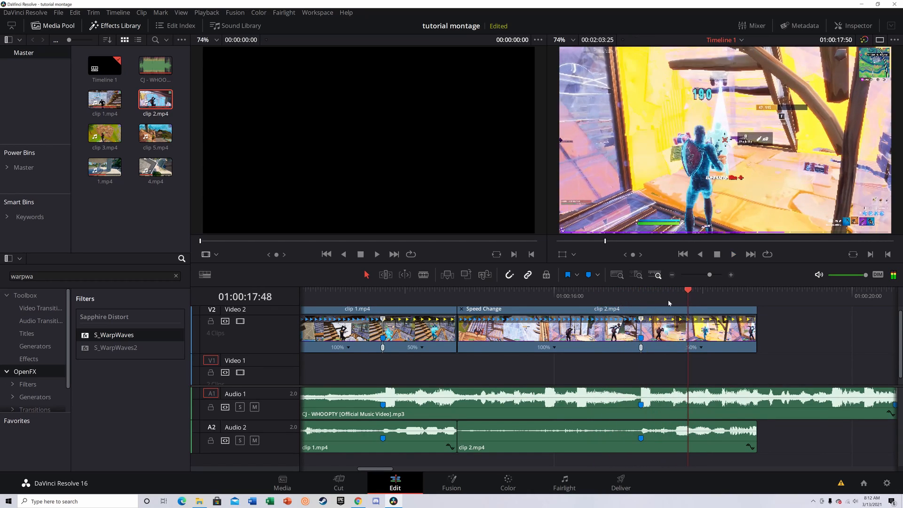
pyautogui.click(623, 306)
pyautogui.press('space')
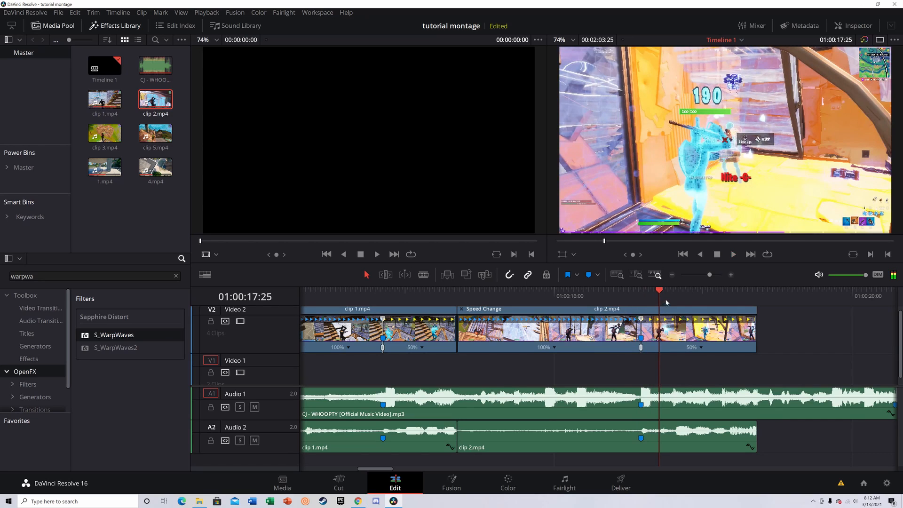
pyautogui.moveTo(659, 293); pyautogui.dragTo(646, 299)
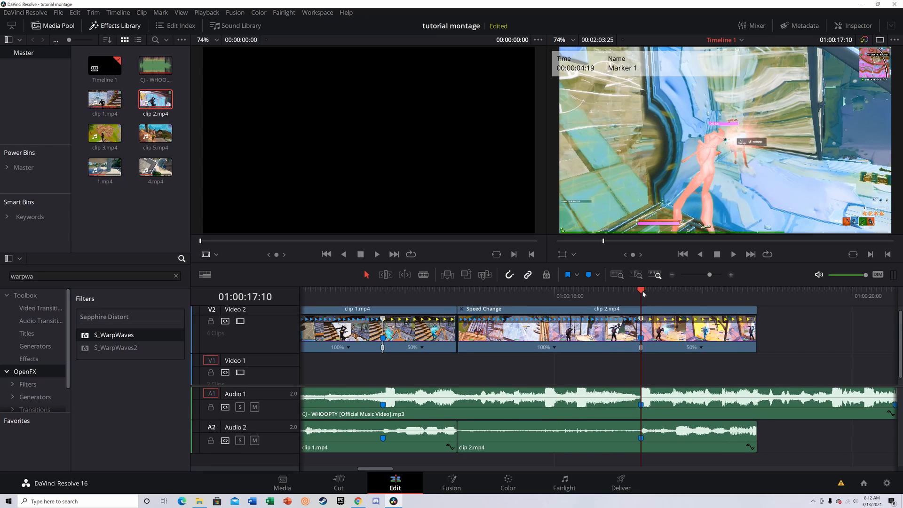
pyautogui.click(628, 299)
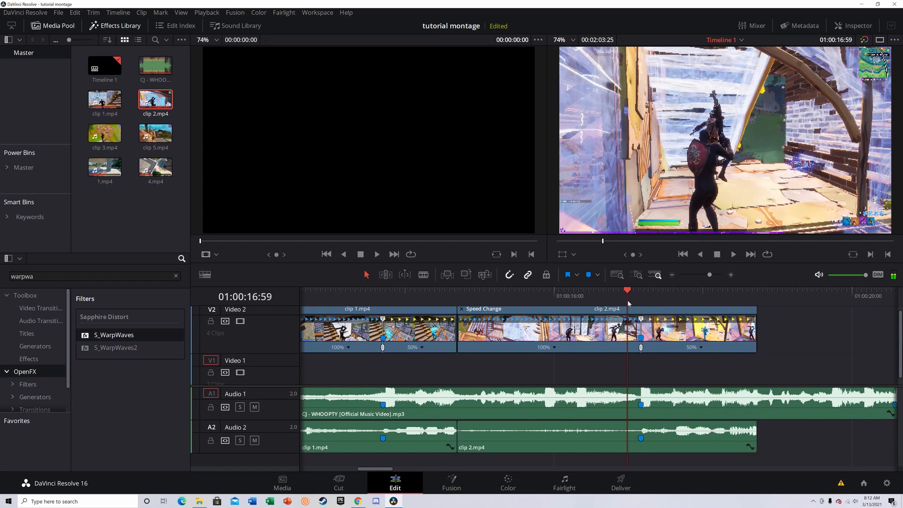
pyautogui.press('space')
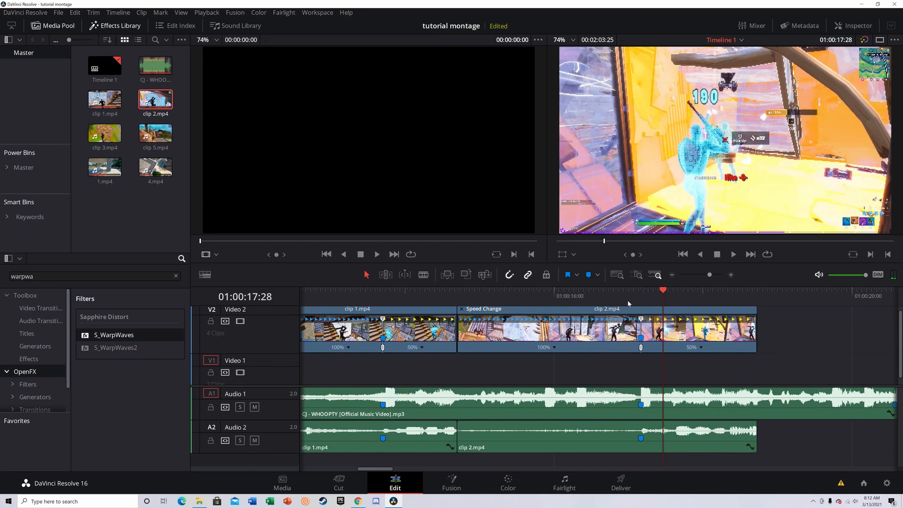
# Step: Place clip 3.mp4 directly after clip 2 on Video 2, and mute the music on Audio 1
pyautogui.moveTo(665, 294); pyautogui.dragTo(758, 332)
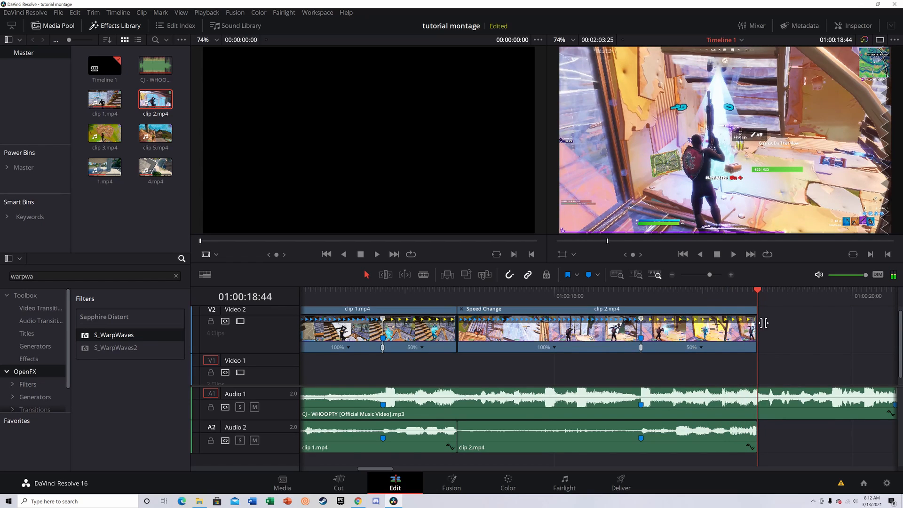
pyautogui.click(113, 135)
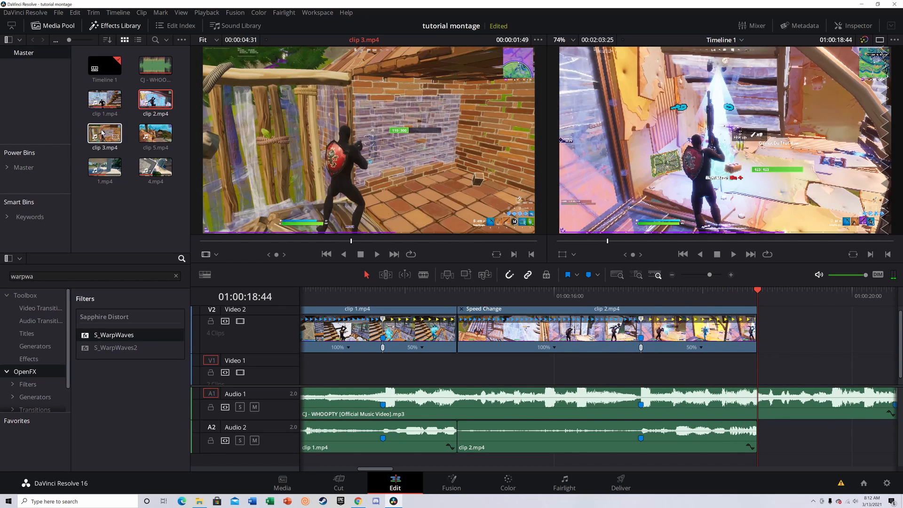
pyautogui.moveTo(103, 133); pyautogui.dragTo(775, 332)
pyautogui.keyDown('ctrl'); pyautogui.click(638, 399); pyautogui.keyUp('ctrl')
pyautogui.click(256, 410)
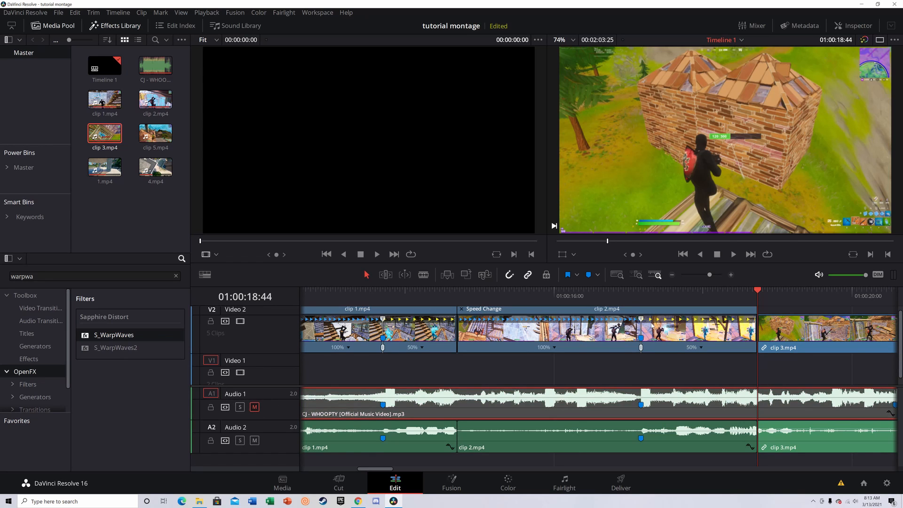
# Step: Find the frame in clip 3 where the shot hits, 01:00:21:33, and add a marker to the clip there
pyautogui.moveTo(762, 294); pyautogui.dragTo(879, 299)
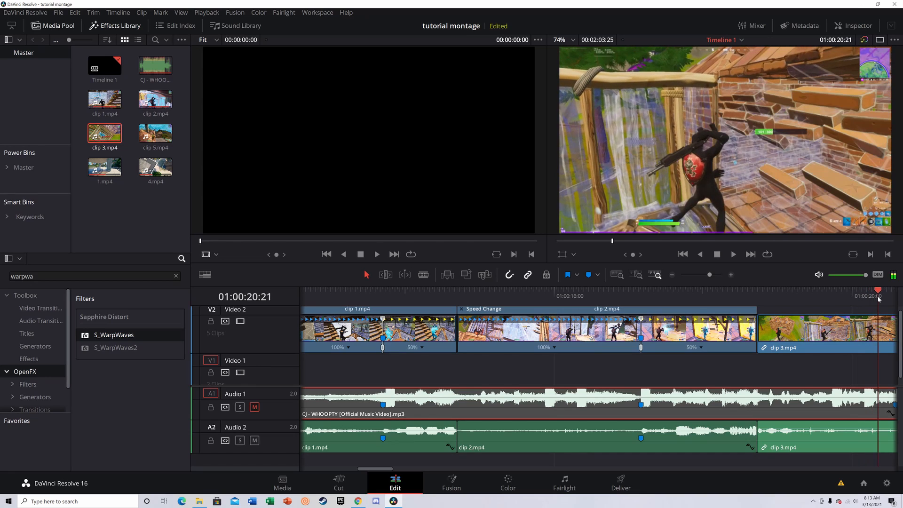
pyautogui.press('space')
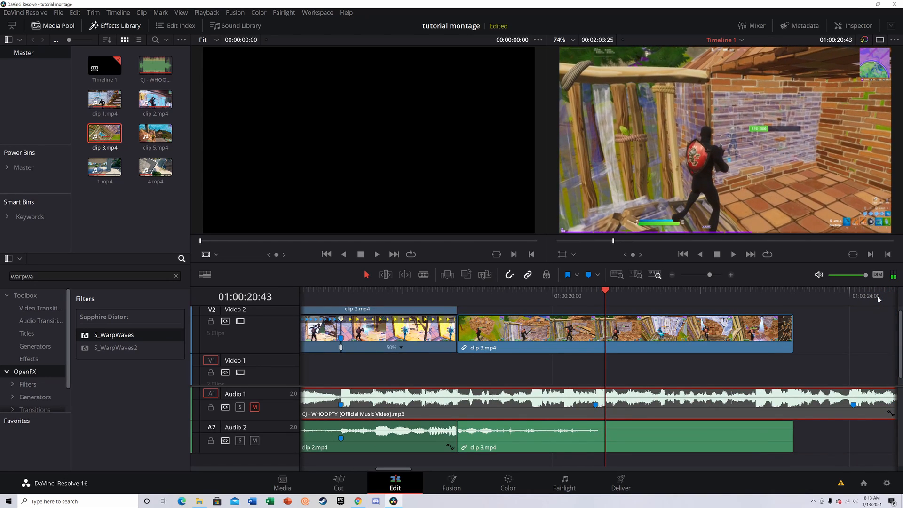
pyautogui.click(704, 328)
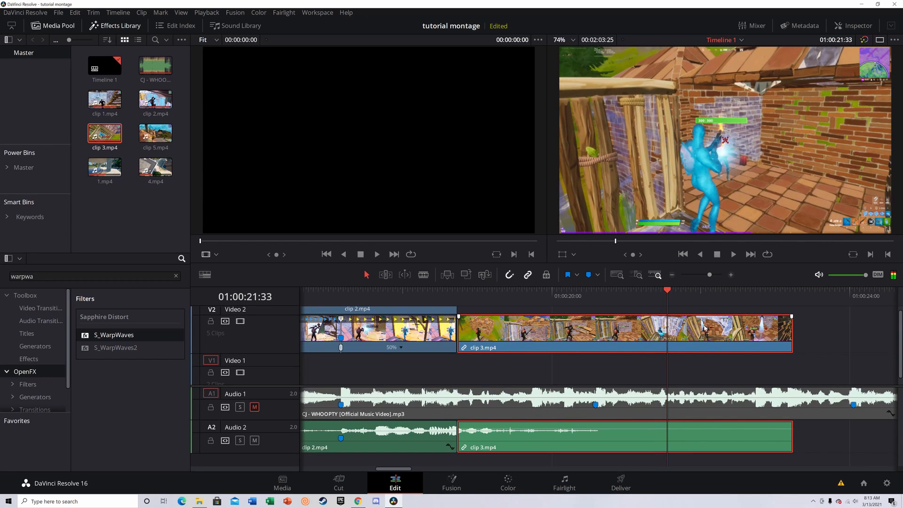
pyautogui.press('m')
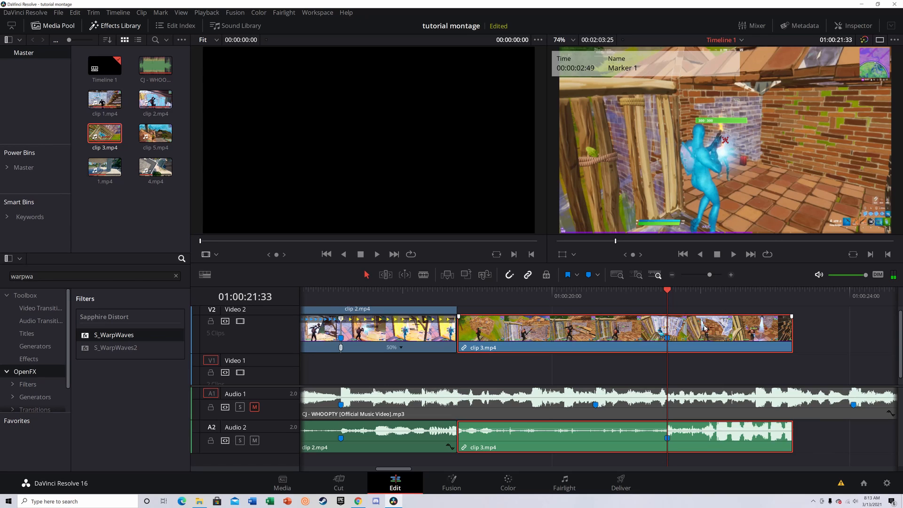
# Step: Trim clip 3's start so its marker meets the music marker while it adjoins clip 2, and trim its end to 01:00:21:50
pyautogui.moveTo(463, 339)
pyautogui.mouseDown()
pyautogui.moveTo(680, 327)
pyautogui.moveTo(607, 327)
pyautogui.mouseUp()
pyautogui.moveTo(554, 342); pyautogui.dragTo(458, 342)
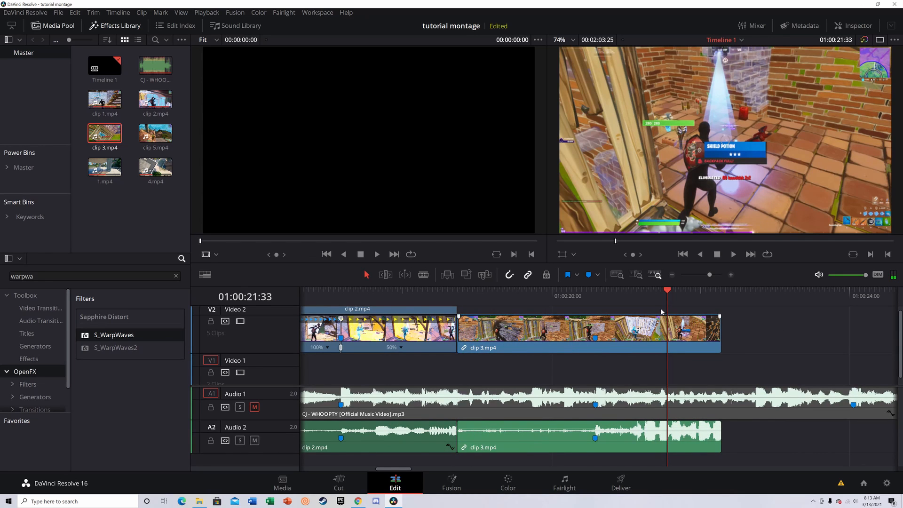
pyautogui.moveTo(667, 296); pyautogui.dragTo(688, 297)
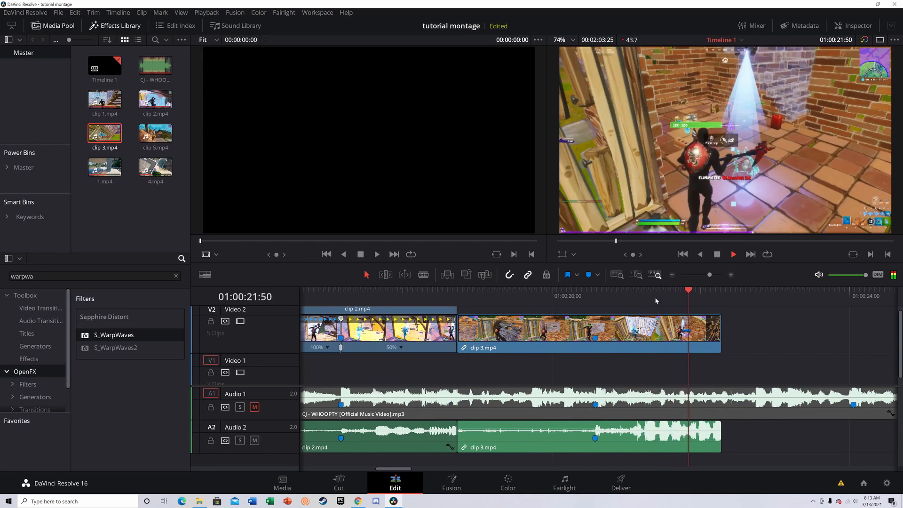
pyautogui.click(708, 330)
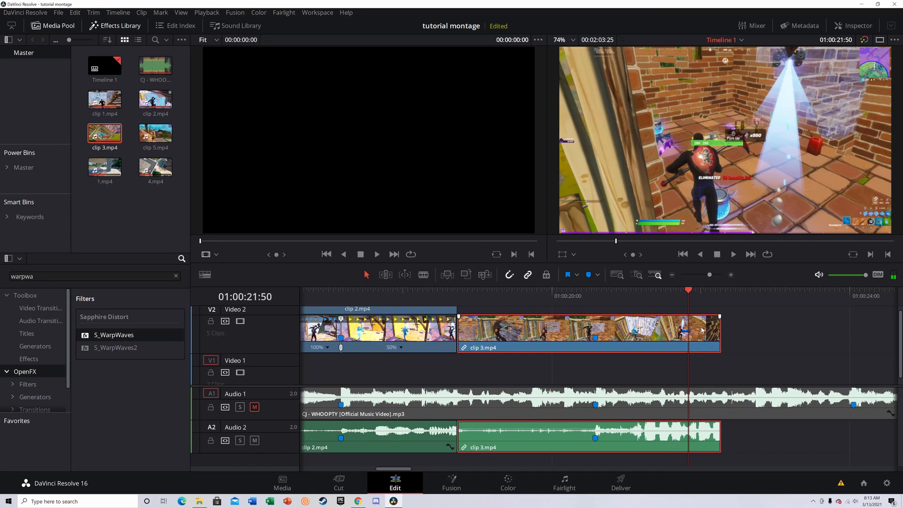
pyautogui.moveTo(719, 340); pyautogui.dragTo(687, 341)
# Step: Unmute the music track and play clip 3 around its marker to check the beat sync
pyautogui.click(644, 419)
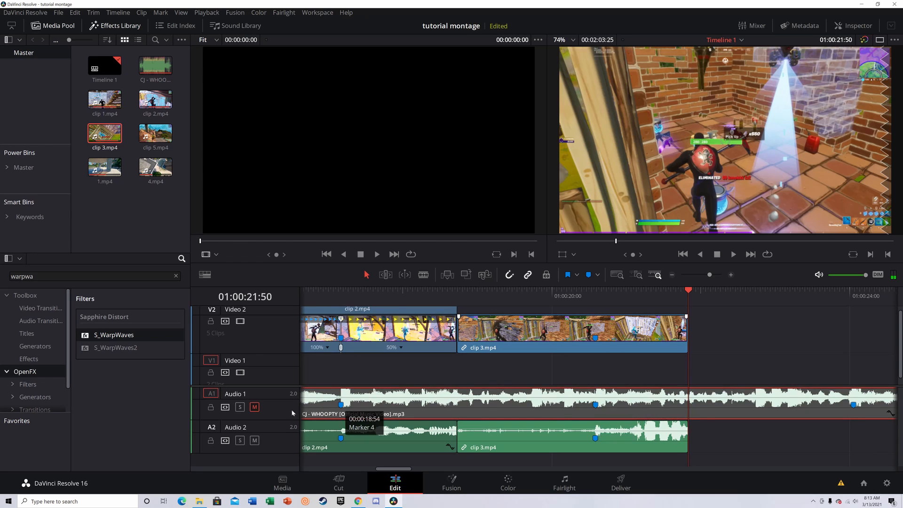
pyautogui.click(255, 410)
pyautogui.moveTo(688, 292)
pyautogui.mouseDown()
pyautogui.moveTo(617, 292)
pyautogui.moveTo(600, 312)
pyautogui.moveTo(581, 315)
pyautogui.mouseUp()
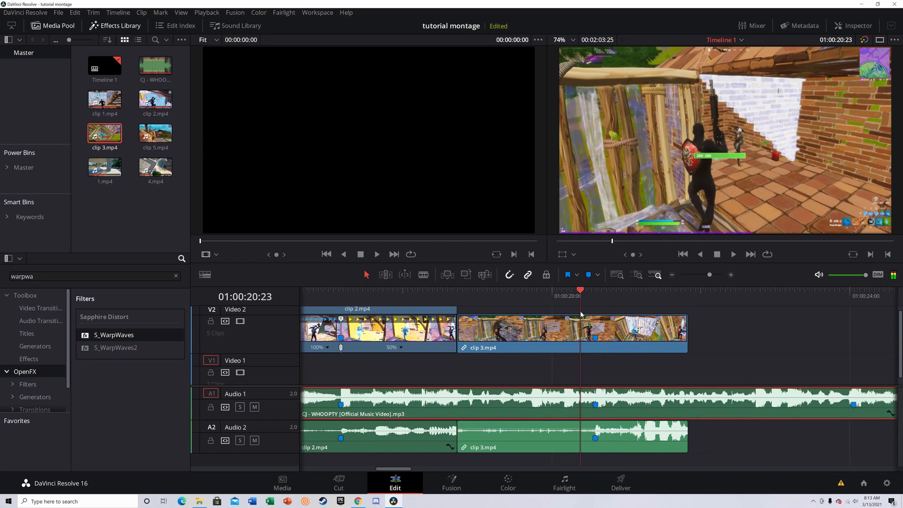
pyautogui.press('space')
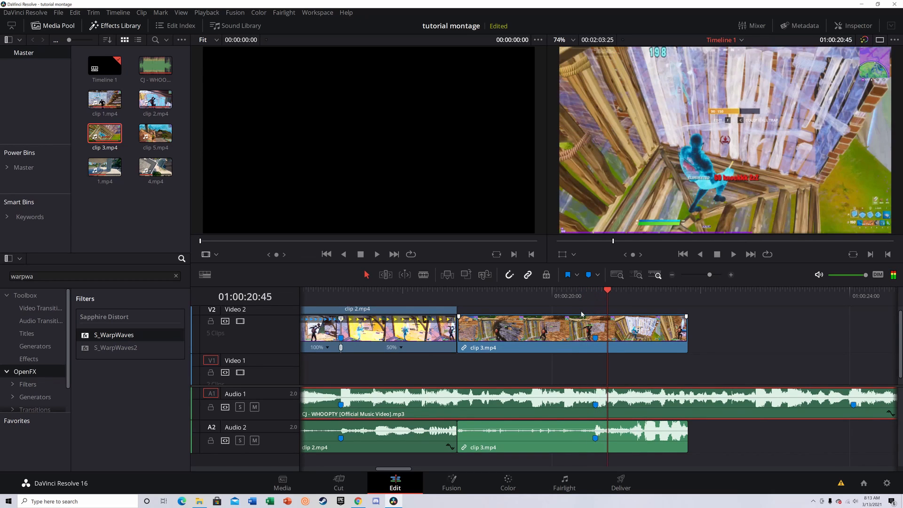
pyautogui.moveTo(609, 299); pyautogui.dragTo(598, 300)
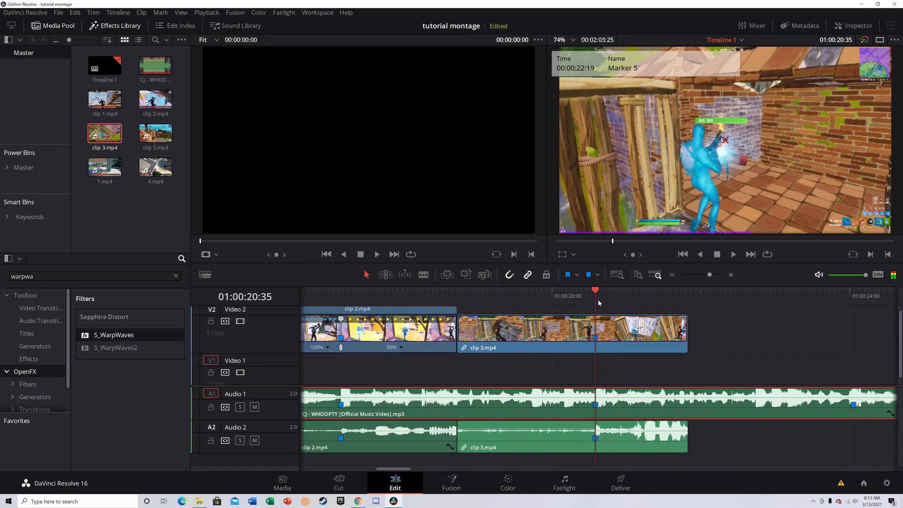
# Step: Unlink clip 3's video from its audio and select only the video part
pyautogui.click(621, 348)
pyautogui.rightClick(623, 341)
pyautogui.click(640, 339)
pyautogui.click(643, 366)
pyautogui.click(642, 331)
# Step: Using retime controls, add a speed point at clip 3's marker and set the segment after it to 50% speed
pyautogui.hotkey('ctrl', 'r')
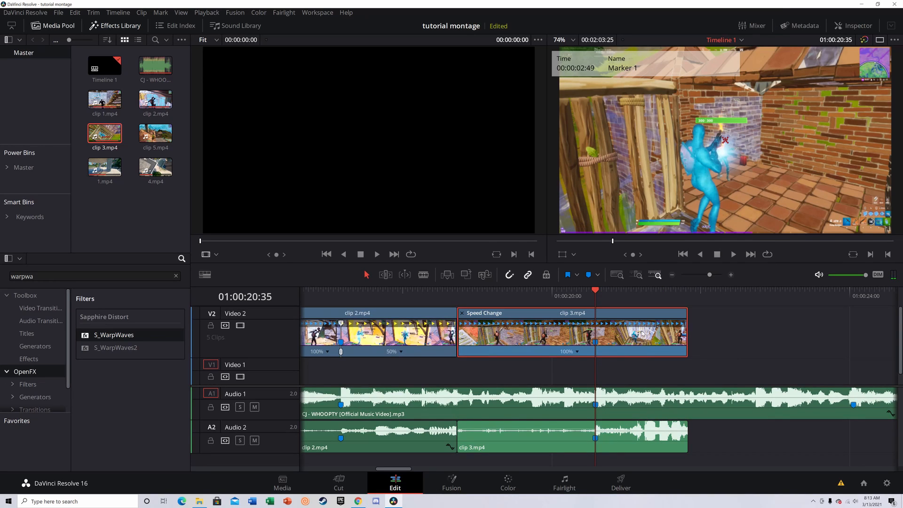
pyautogui.click(577, 352)
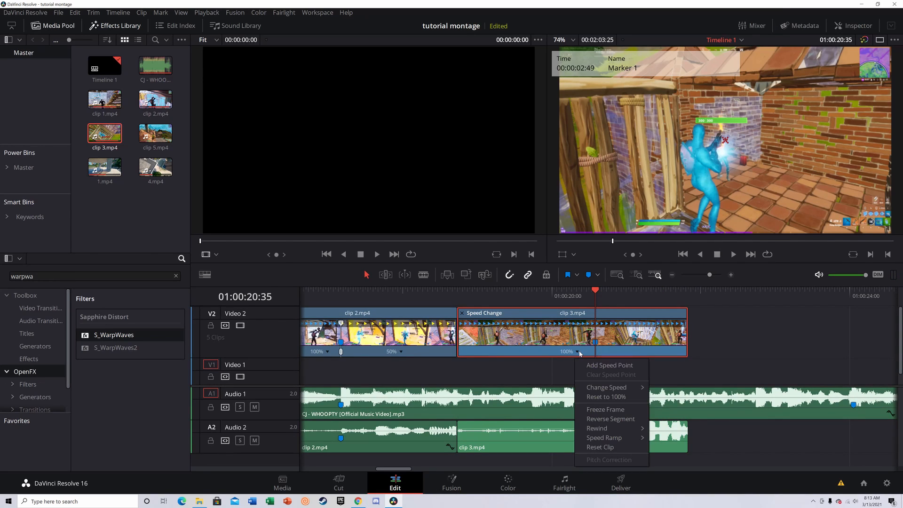
pyautogui.click(602, 365)
pyautogui.click(645, 352)
pyautogui.moveTo(680, 390)
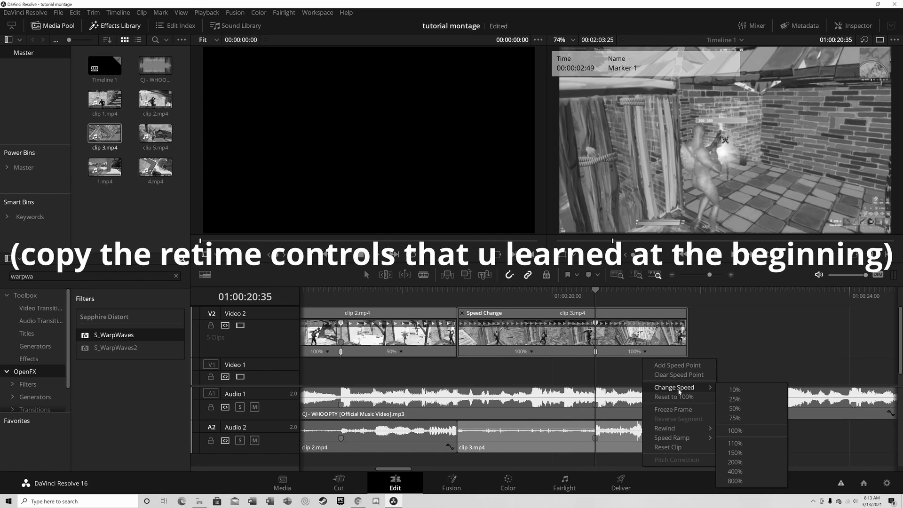
pyautogui.click(735, 408)
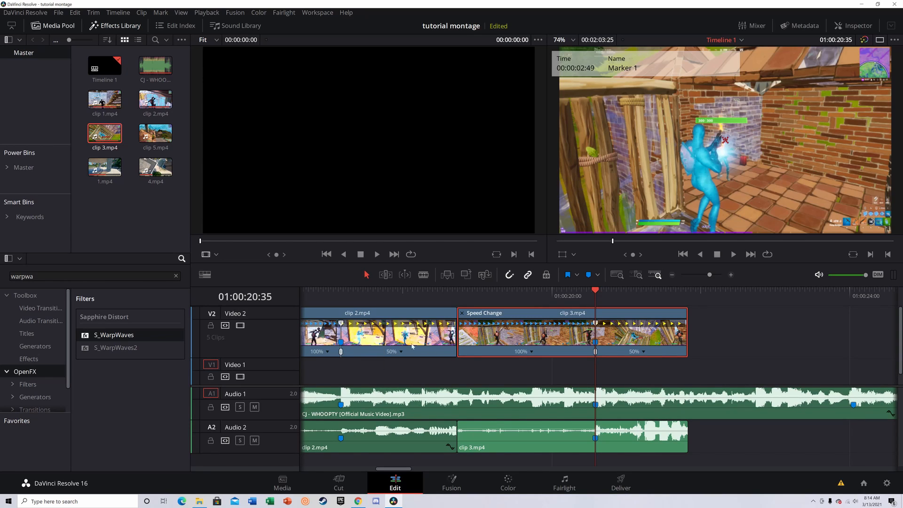
# Step: Open clip 3 in Fusion, insert a Dent node between MediaIn1 and MediaOut1, and set its type to Dent 2
pyautogui.click(463, 489)
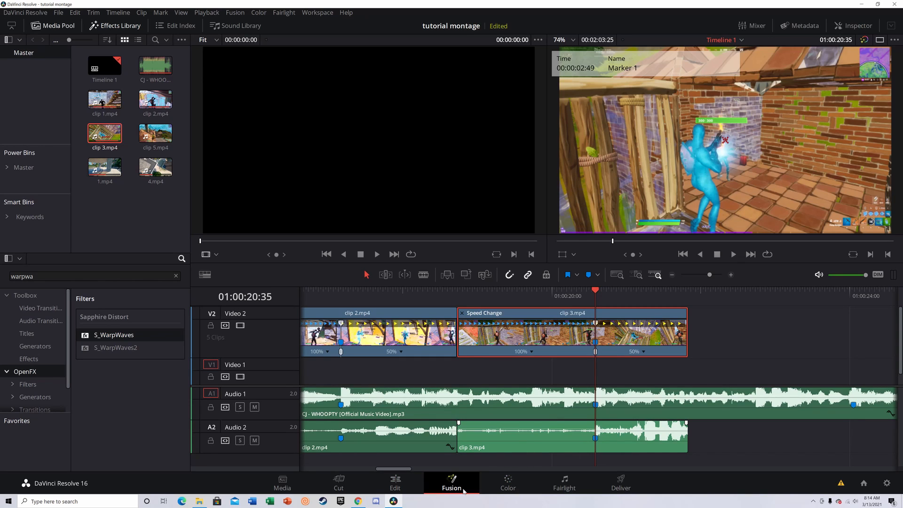
pyautogui.hotkey('shift', 'space')
pyautogui.write('Dent')
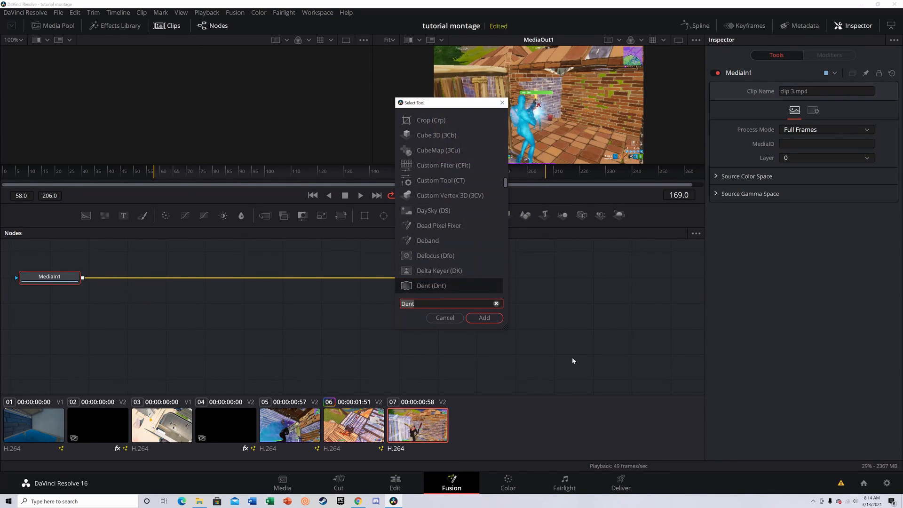
pyautogui.click(480, 321)
pyautogui.hotkey('shift', 'space')
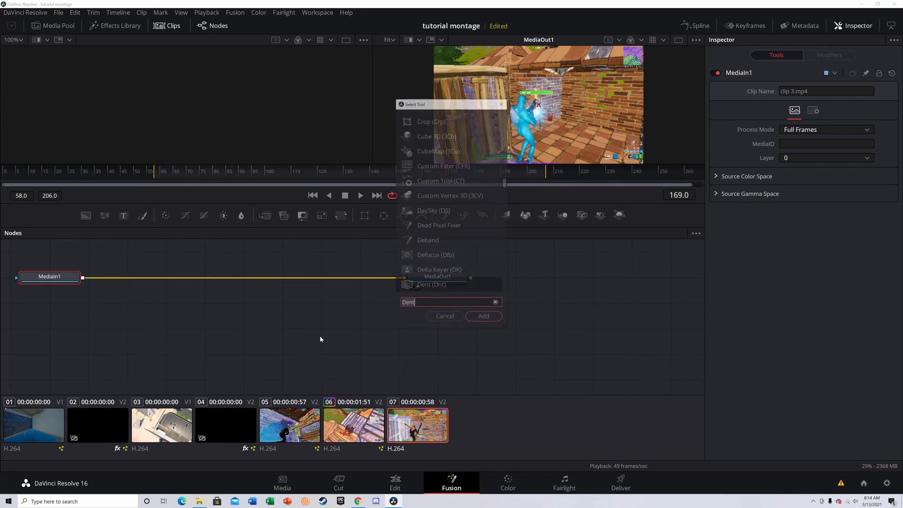
pyautogui.click(494, 320)
pyautogui.moveTo(131, 281); pyautogui.dragTo(250, 285)
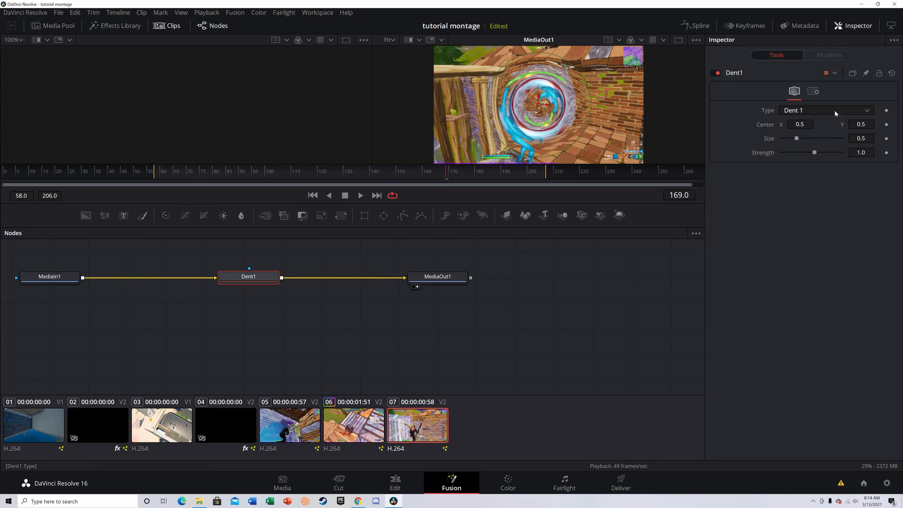
pyautogui.click(816, 108)
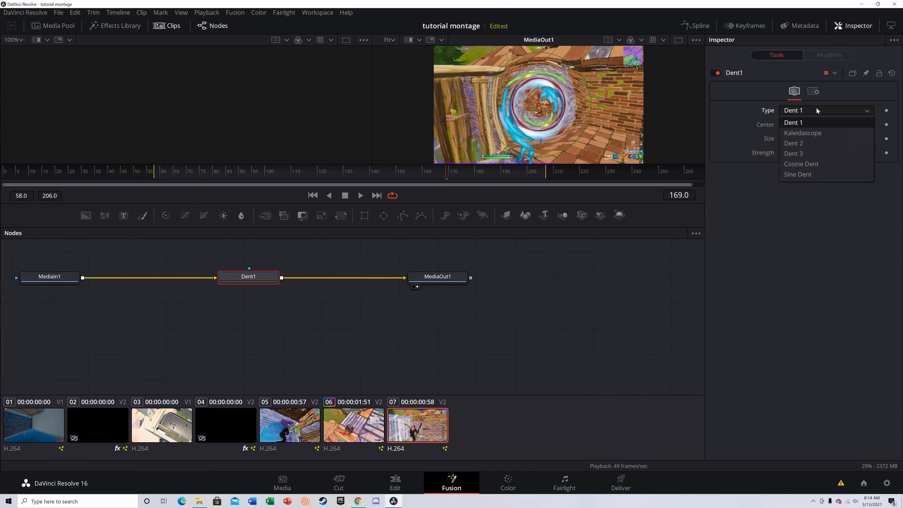
pyautogui.click(805, 143)
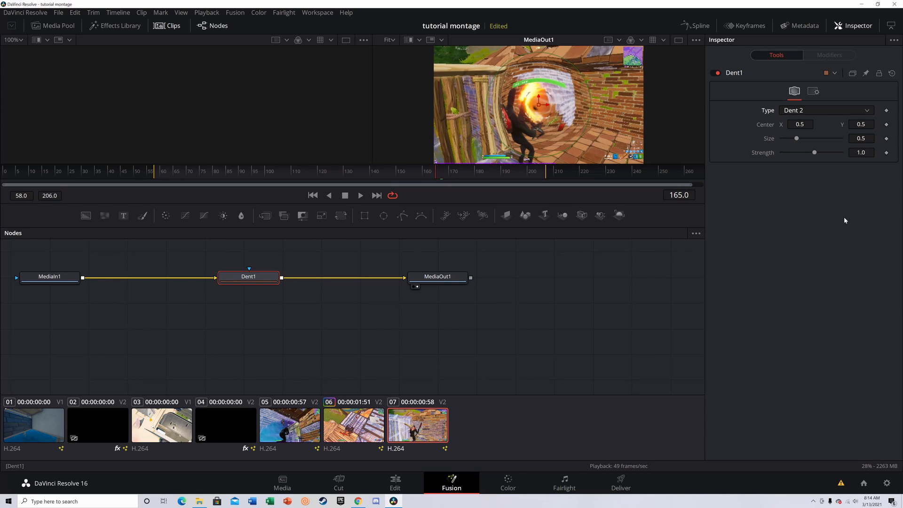
# Step: Keyframe the dent's strength at 0 on frame 165 and at 1.0 on frame 169
pyautogui.click(886, 153)
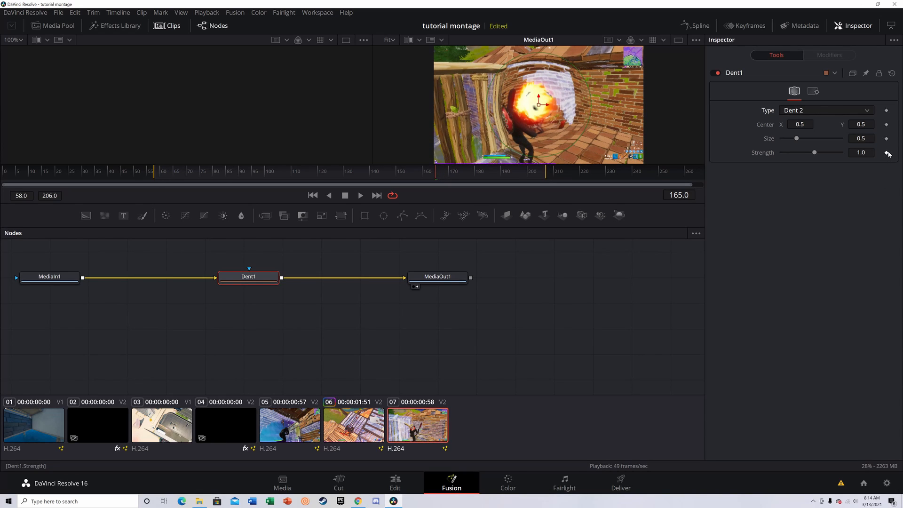
pyautogui.click(865, 152)
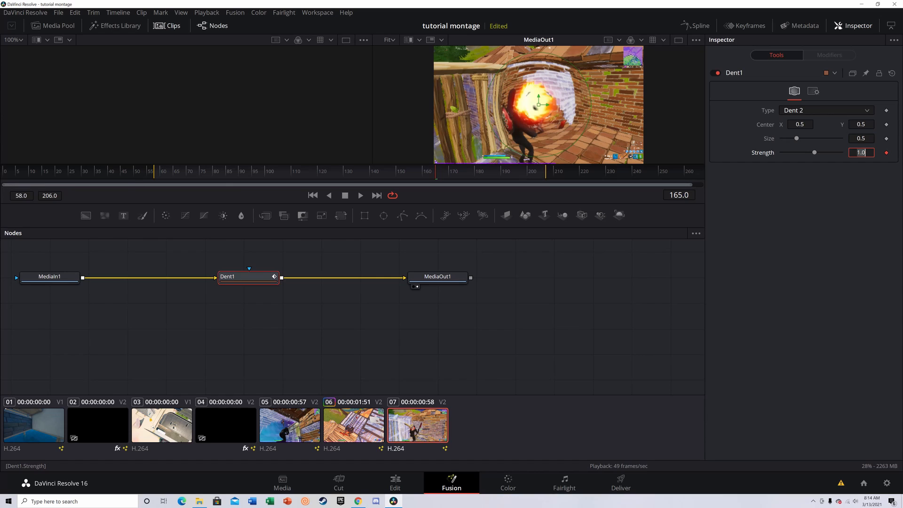
pyautogui.write('0')
pyautogui.press('Return')
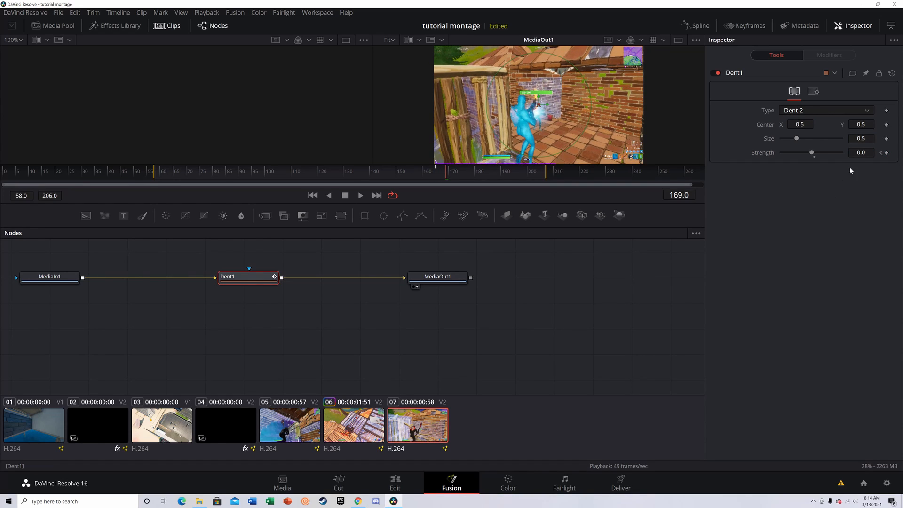
pyautogui.click(887, 152)
pyautogui.moveTo(812, 152)
pyautogui.mouseDown()
pyautogui.moveTo(821, 153)
pyautogui.moveTo(816, 170)
pyautogui.mouseUp()
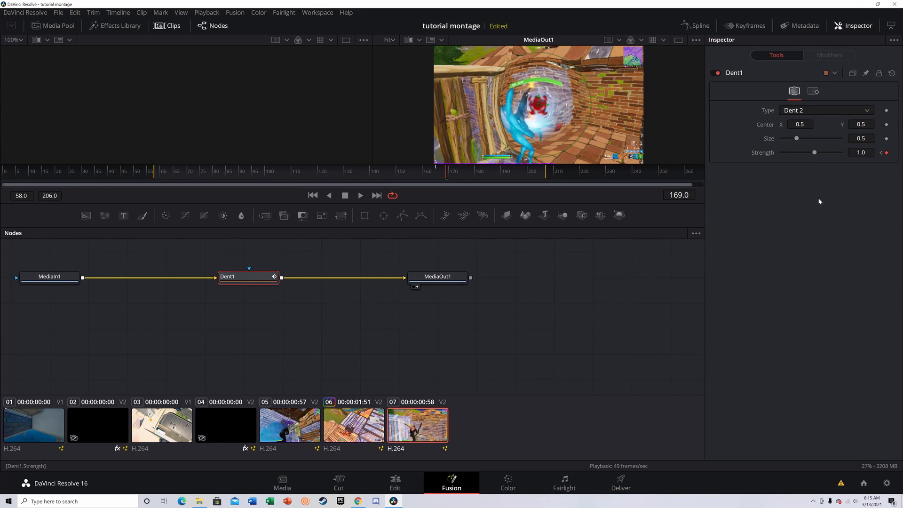
# Step: Keyframe the dent's strength at 0 on frame 173
pyautogui.press('Right')
pyautogui.press('Right')
pyautogui.press('Right')
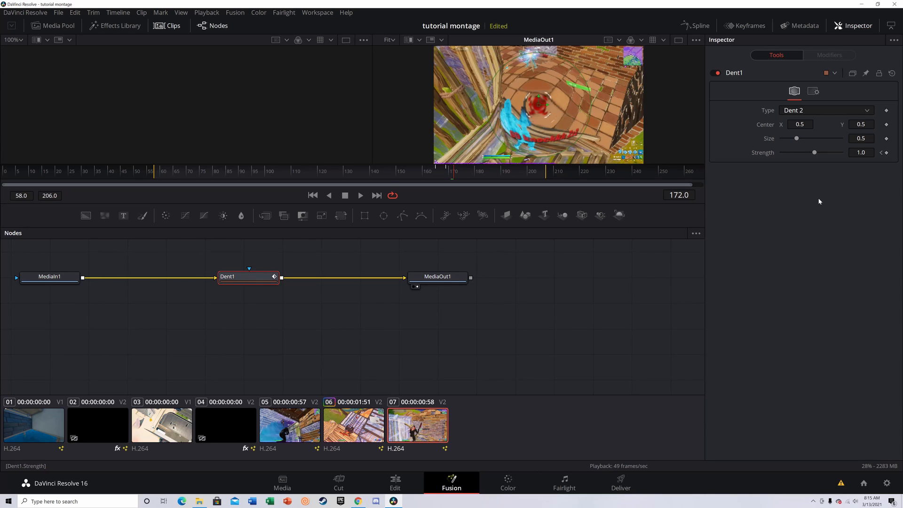
pyautogui.press('Right')
pyautogui.click(887, 152)
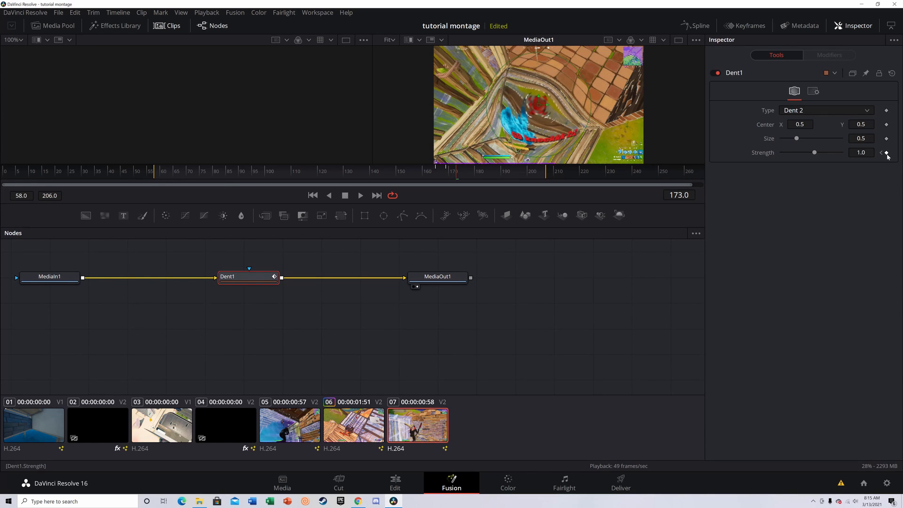
pyautogui.click(861, 152)
pyautogui.write('0')
pyautogui.press('Return')
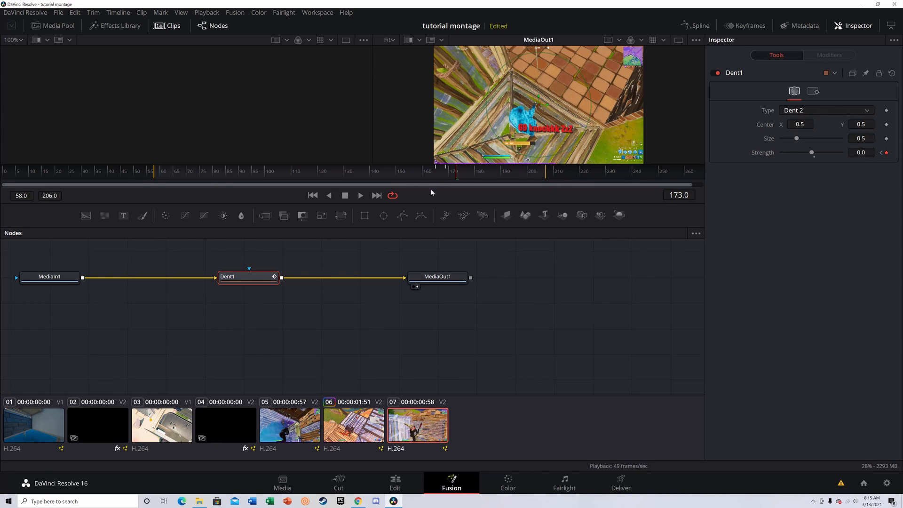
# Step: Play and scrub through the frames around the shot to review the dent animation
pyautogui.moveTo(455, 172); pyautogui.dragTo(432, 180)
pyautogui.press('space')
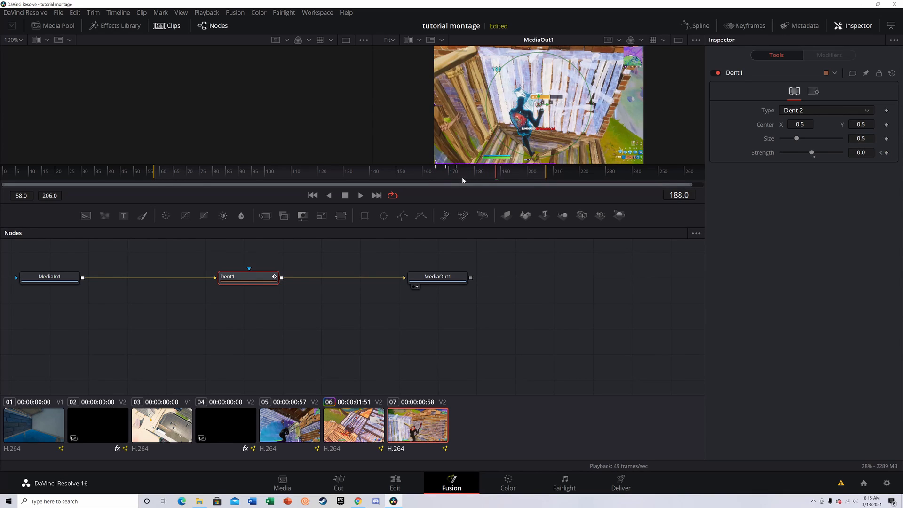
pyautogui.click(437, 180)
pyautogui.moveTo(438, 184)
pyautogui.mouseDown()
pyautogui.moveTo(456, 179)
pyautogui.moveTo(448, 183)
pyautogui.mouseUp()
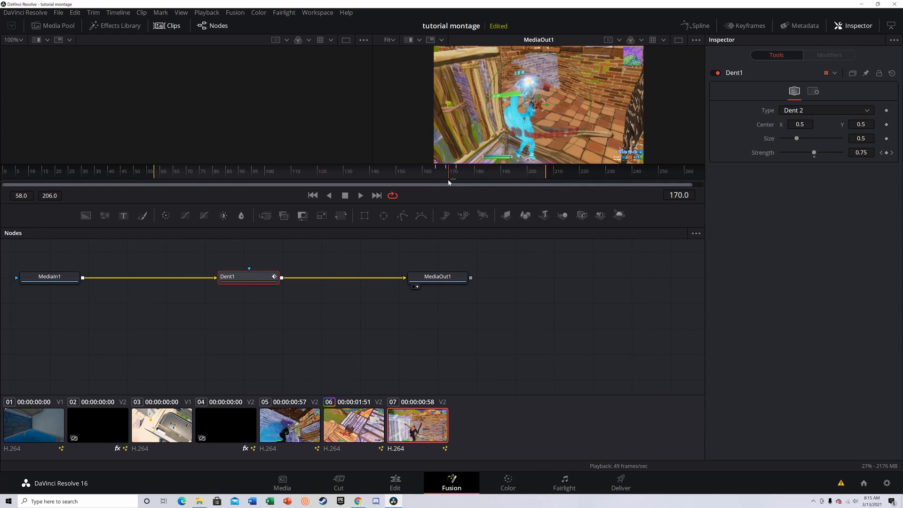
# Step: At frame 169, insert an S_Glow node between Dent1 and MediaOut1
pyautogui.press('Left')
pyautogui.hotkey('shift', 'space')
pyautogui.write('Dent')
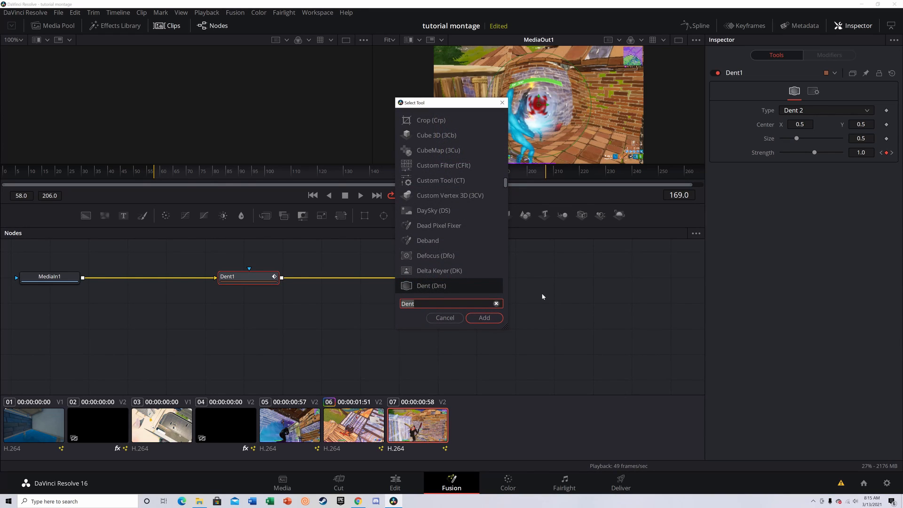
pyautogui.write('glow')
pyautogui.click(439, 164)
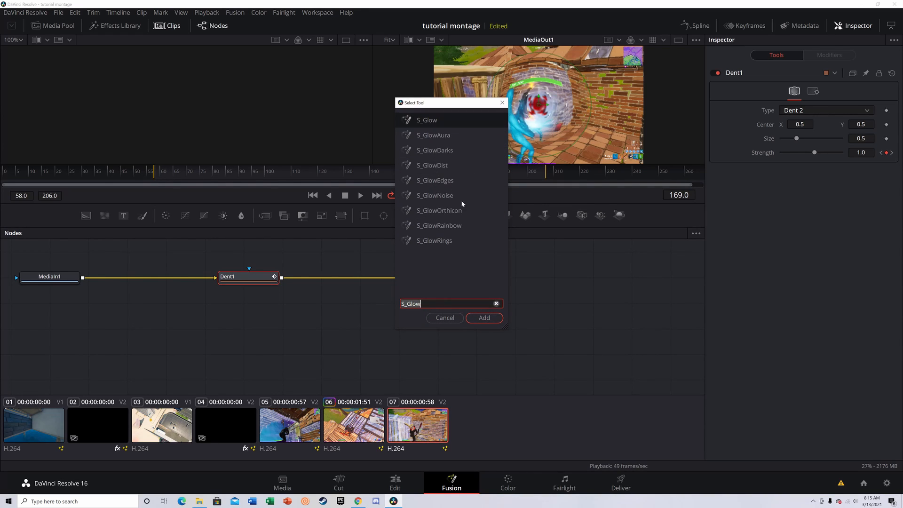
pyautogui.click(495, 317)
pyautogui.moveTo(331, 284)
pyautogui.mouseDown()
pyautogui.moveTo(360, 285)
pyautogui.moveTo(347, 285)
pyautogui.mouseUp()
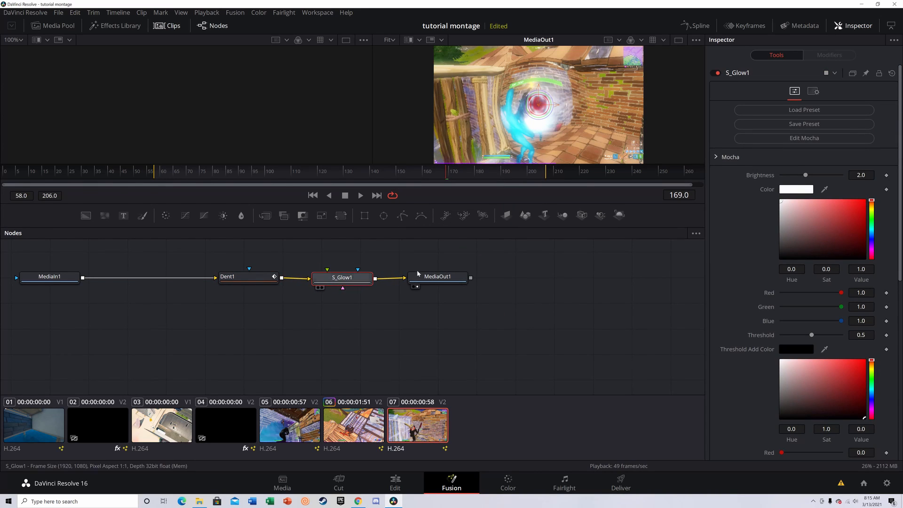
# Step: Set the glow's color to light purple #d3c5ff and its brightness to 4.25
pyautogui.click(796, 189)
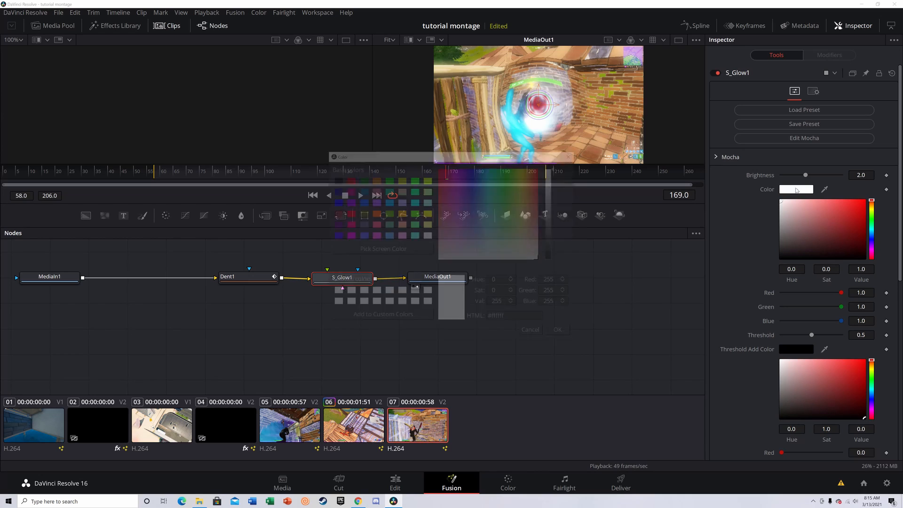
pyautogui.click(511, 205)
pyautogui.moveTo(511, 205); pyautogui.dragTo(468, 238)
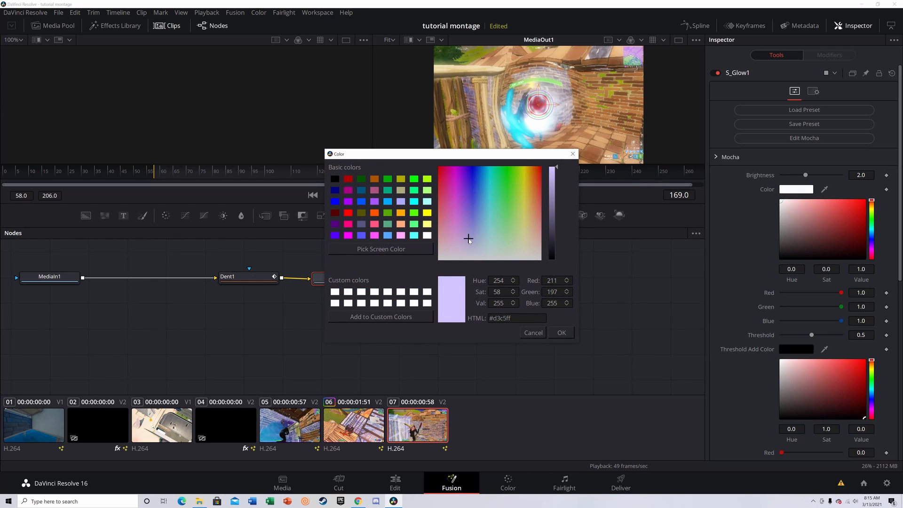
pyautogui.click(563, 331)
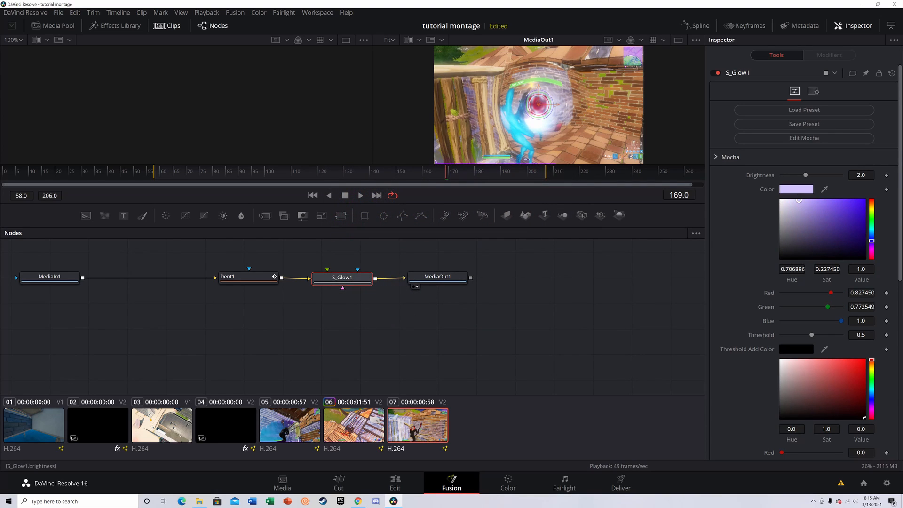
pyautogui.moveTo(805, 176); pyautogui.dragTo(833, 187)
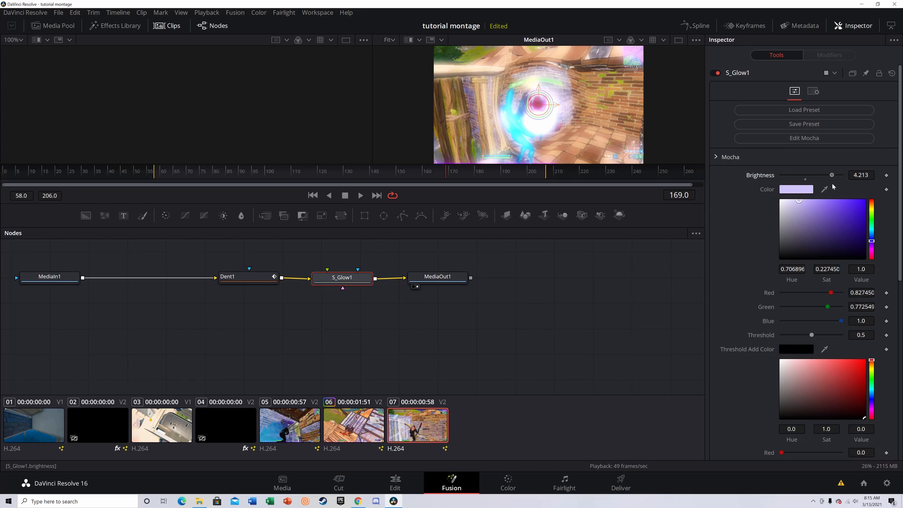
pyautogui.click(861, 175)
pyautogui.write('4.25')
pyautogui.press('Tab')
pyautogui.click(744, 231)
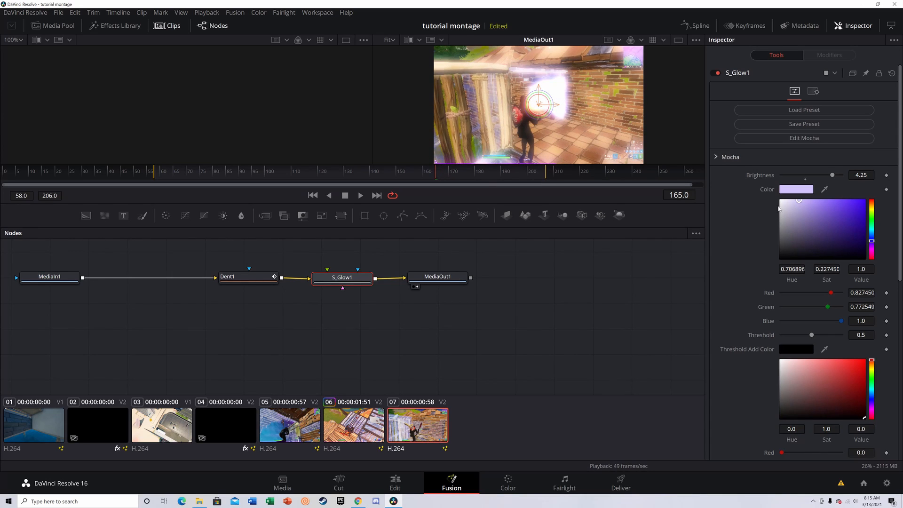
# Step: Keyframe the glow's brightness at 0 on frame 165
pyautogui.click(886, 175)
pyautogui.click(861, 175)
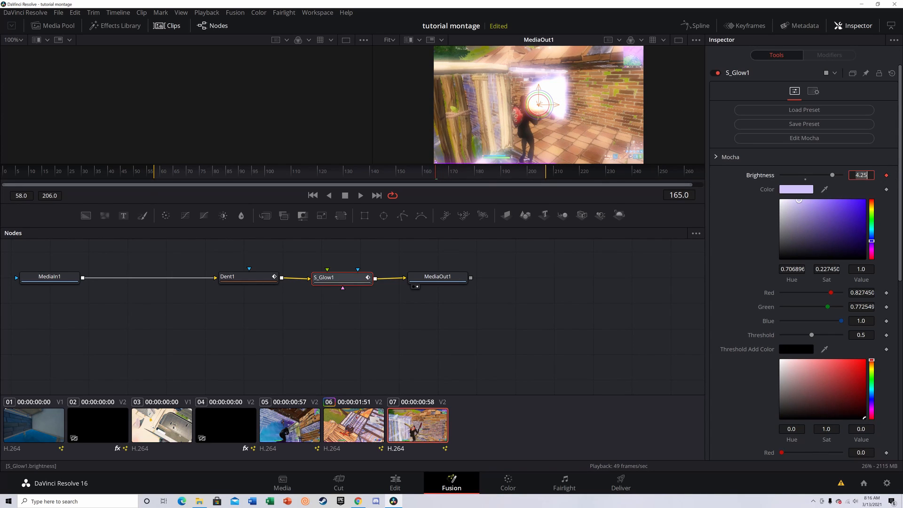
pyautogui.write('0')
pyautogui.press('Tab')
pyautogui.click(748, 207)
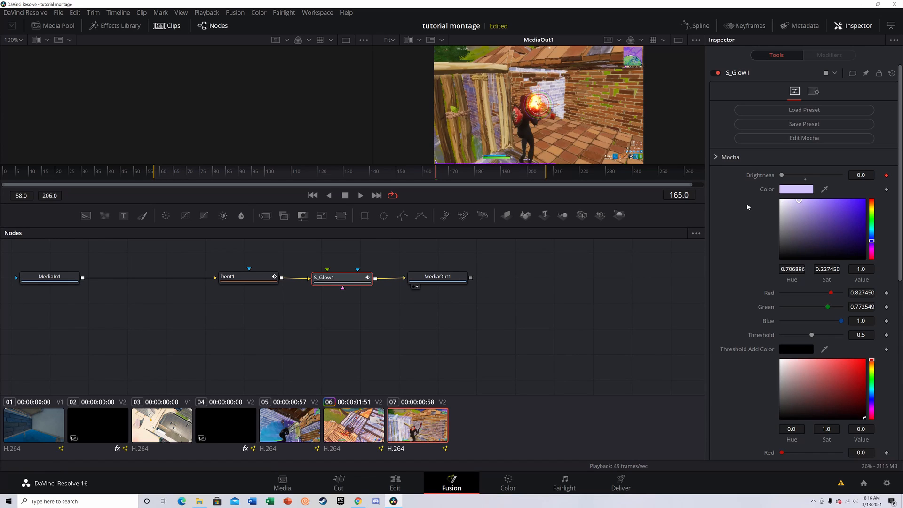
# Step: Keyframe the glow's brightness at 4.25 on frame 169
pyautogui.press('Right')
pyautogui.press('Right')
pyautogui.press('Right')
pyautogui.press('Right')
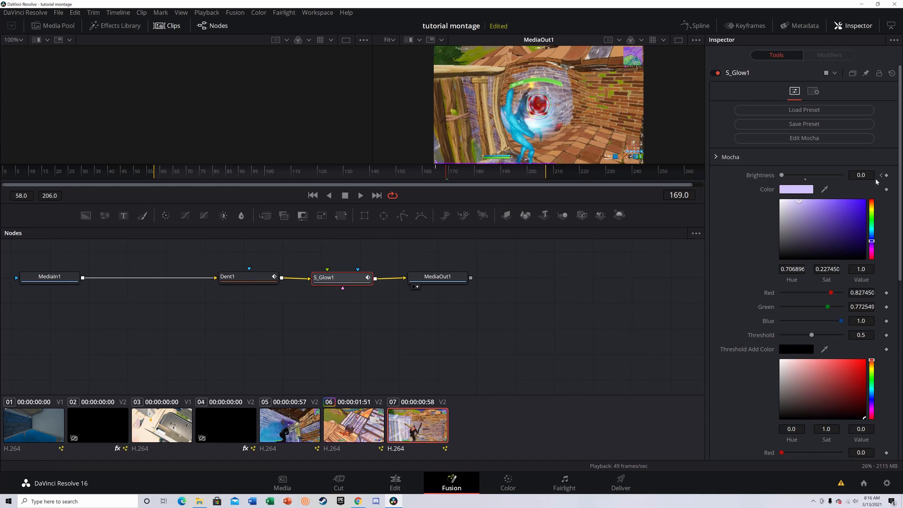
pyautogui.click(887, 175)
pyautogui.click(864, 175)
pyautogui.write('4.25')
pyautogui.press('Tab')
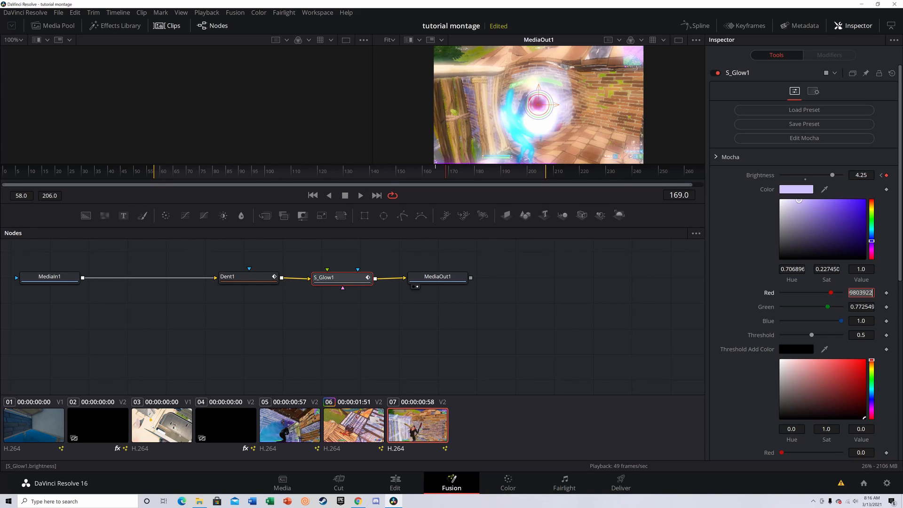
pyautogui.click(730, 228)
# Step: Keyframe the glow's brightness at 0 on frame 206, the last frame of the clip
pyautogui.press('Right')
pyautogui.press('Right')
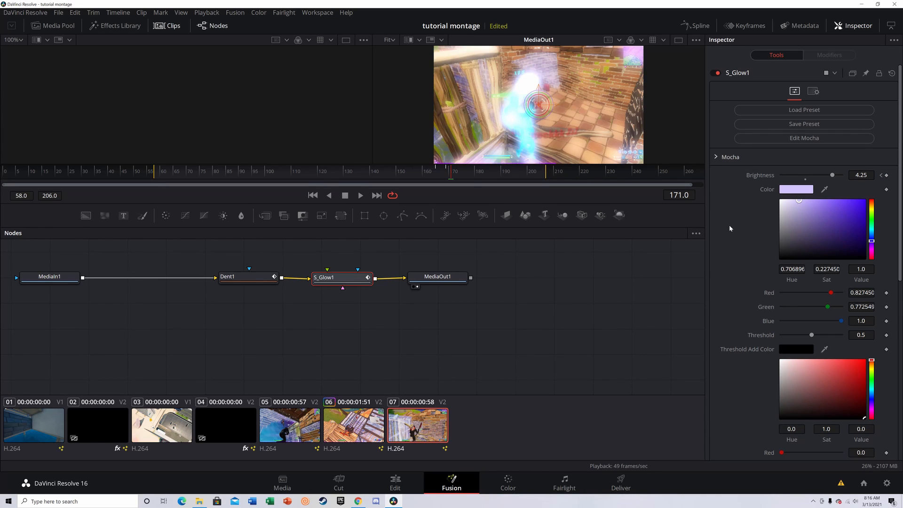
pyautogui.press('Right')
pyautogui.press('Right')
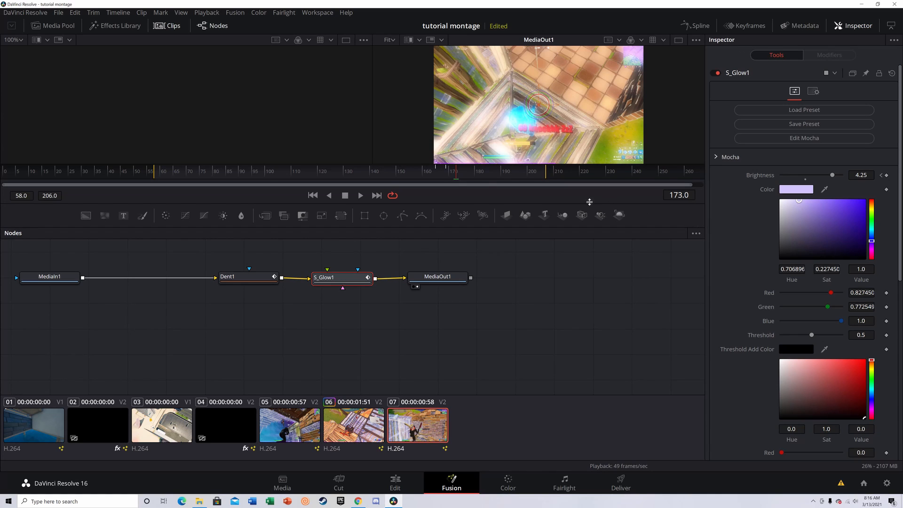
pyautogui.click(540, 183)
pyautogui.moveTo(541, 182); pyautogui.dragTo(543, 182)
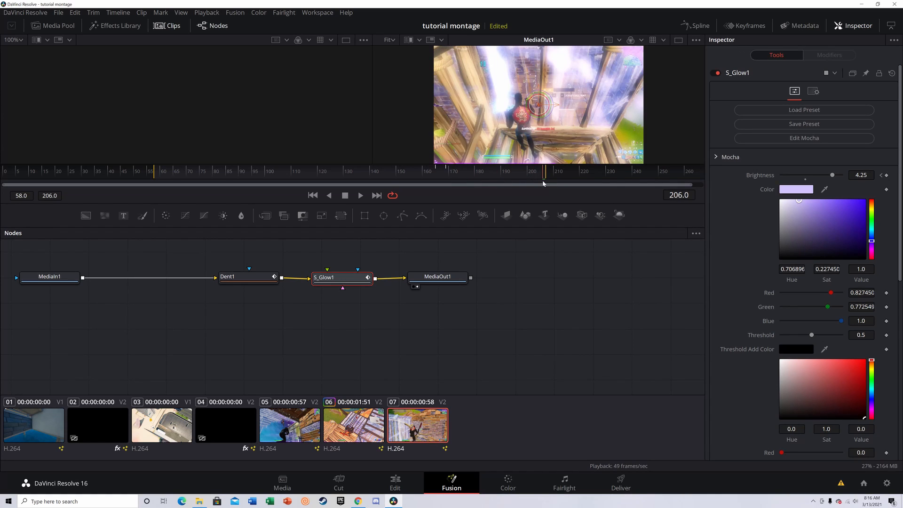
pyautogui.click(886, 175)
pyautogui.click(867, 175)
pyautogui.write('0')
pyautogui.press('Tab')
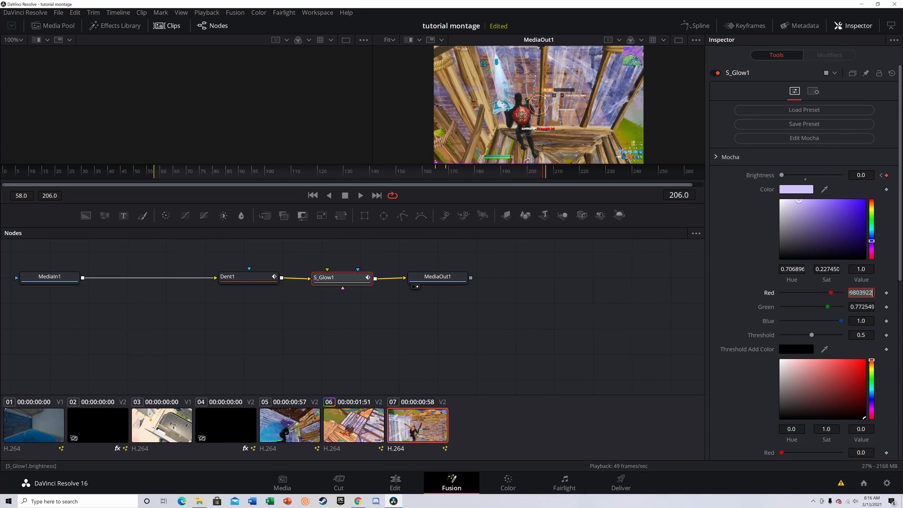
pyautogui.click(750, 224)
# Step: Return to the Edit page and play the timeline to review clip 3 with its effects
pyautogui.click(395, 482)
pyautogui.moveTo(684, 292)
pyautogui.mouseDown()
pyautogui.moveTo(637, 292)
pyautogui.moveTo(673, 293)
pyautogui.mouseUp()
pyautogui.press('space')
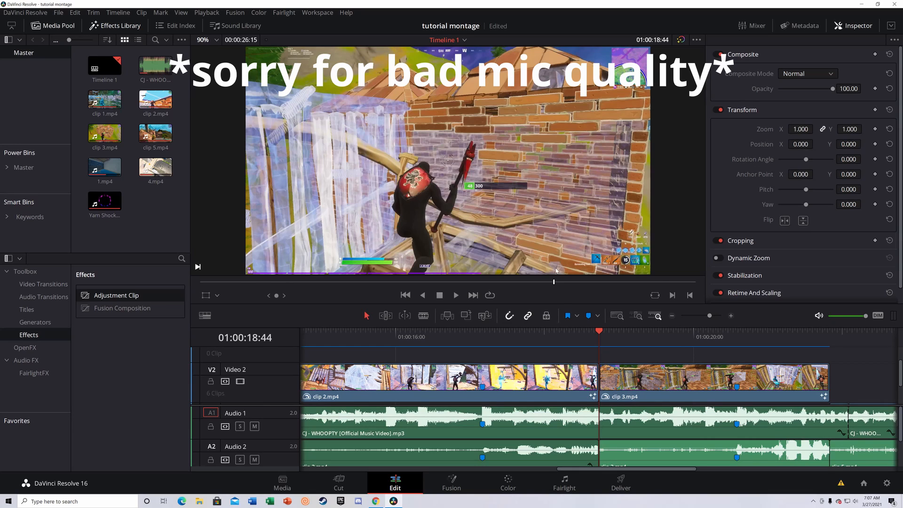
# Step: Place an adjustment clip above clips 2 and 3, ending at clip 3's end, and step through the frames at their cut
pyautogui.moveTo(97, 295); pyautogui.dragTo(461, 377)
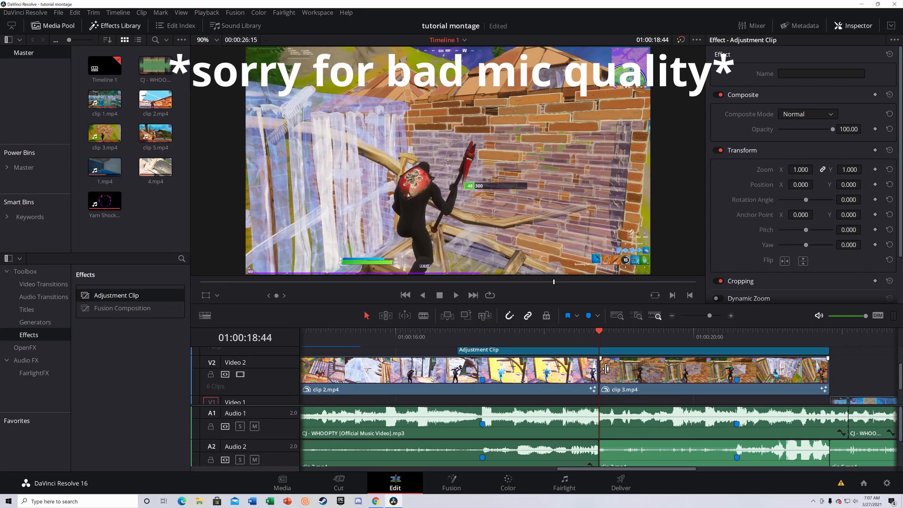
pyautogui.press('Right')
pyautogui.press('Left')
pyautogui.press('Left')
pyautogui.press('Right')
pyautogui.press('Left')
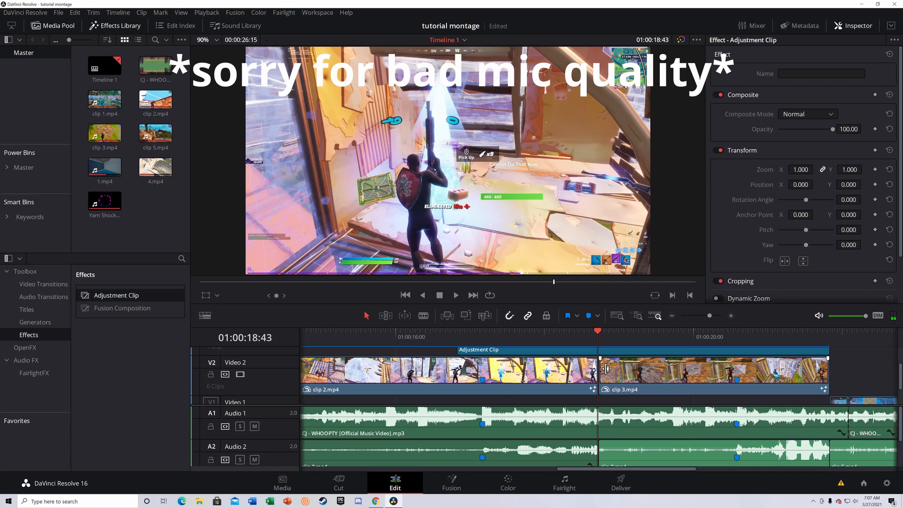
pyautogui.press('Down')
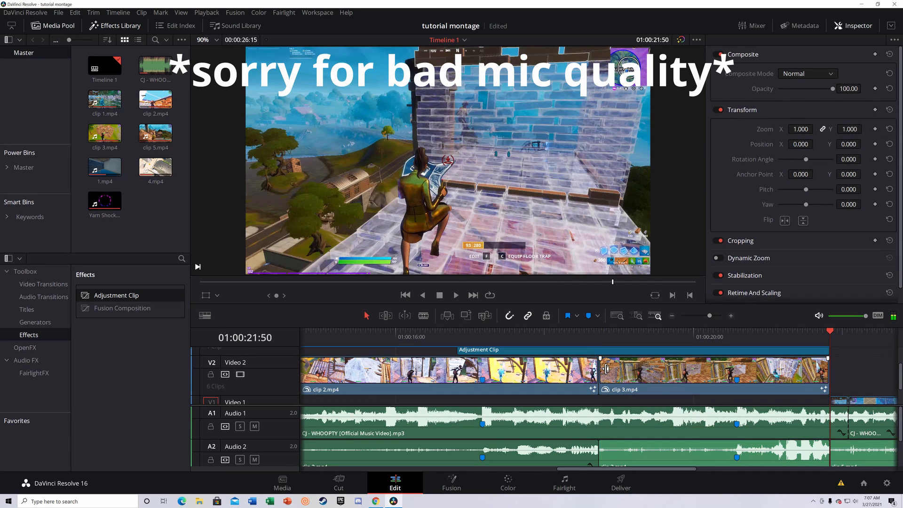
# Step: Select the adjustment clip and add a marker to it five frames after the cut between clips 2 and 3, at 01:00:18:49
pyautogui.moveTo(827, 338); pyautogui.dragTo(600, 337)
pyautogui.click(633, 368)
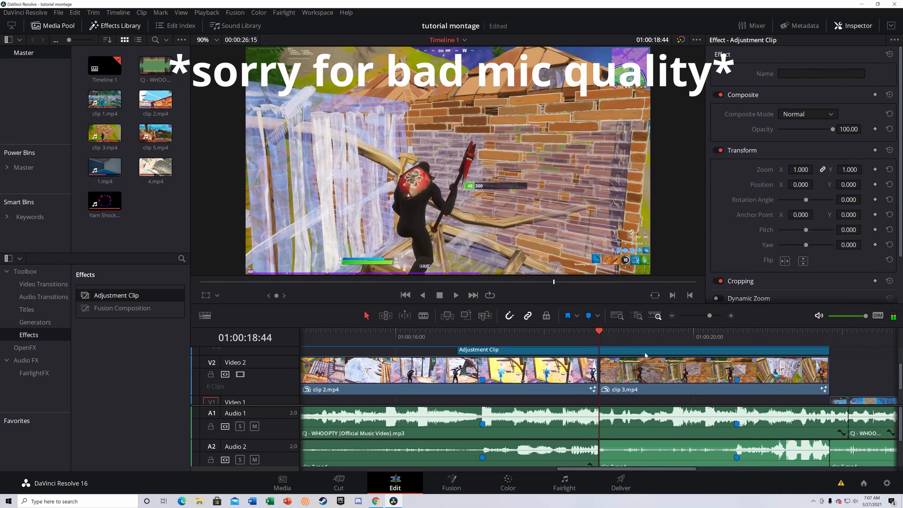
pyautogui.click(671, 351)
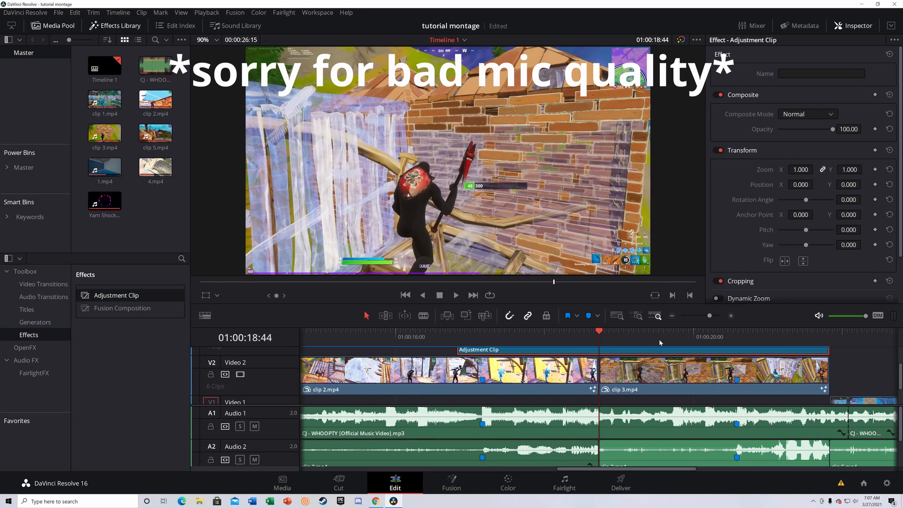
pyautogui.moveTo(659, 340); pyautogui.dragTo(603, 336)
pyautogui.press('Right')
pyautogui.press('Right')
pyautogui.press('Right')
pyautogui.press('Right')
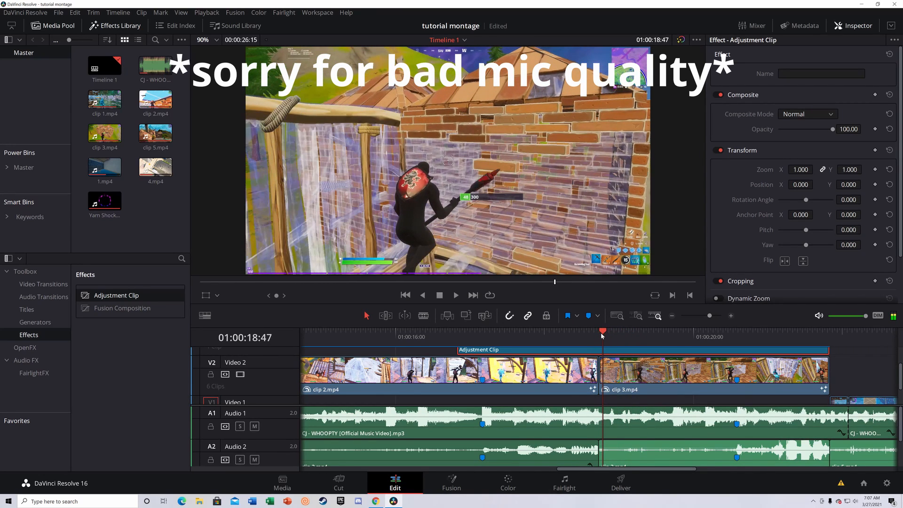
pyautogui.press('Right')
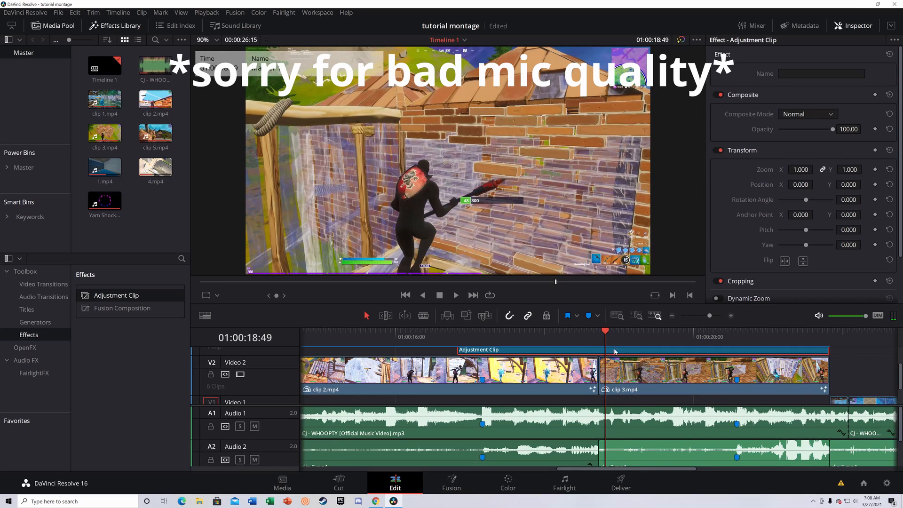
pyautogui.scroll(2, 606, 351)
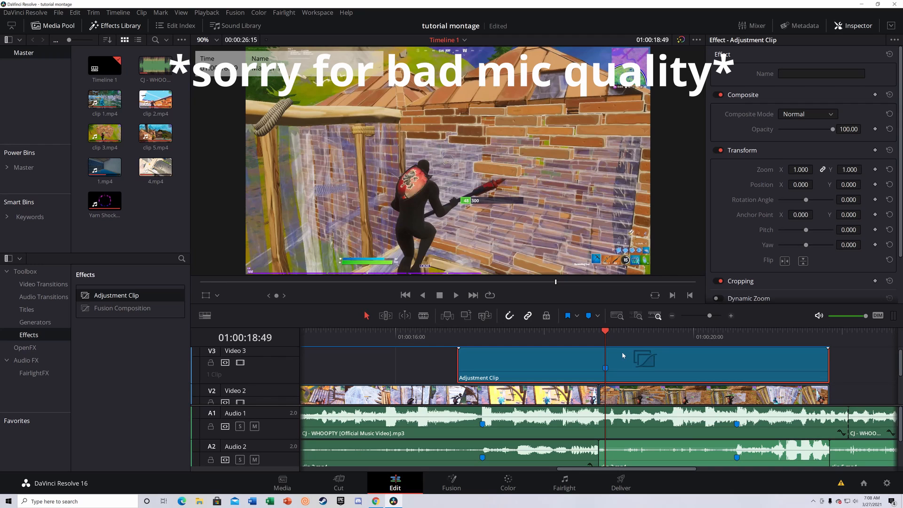
# Step: Add a second marker to the adjustment clip five frames before the cut, at 01:00:18:39
pyautogui.press('Left')
pyautogui.press('Left')
pyautogui.press('Left')
pyautogui.press('Left')
pyautogui.press('Left')
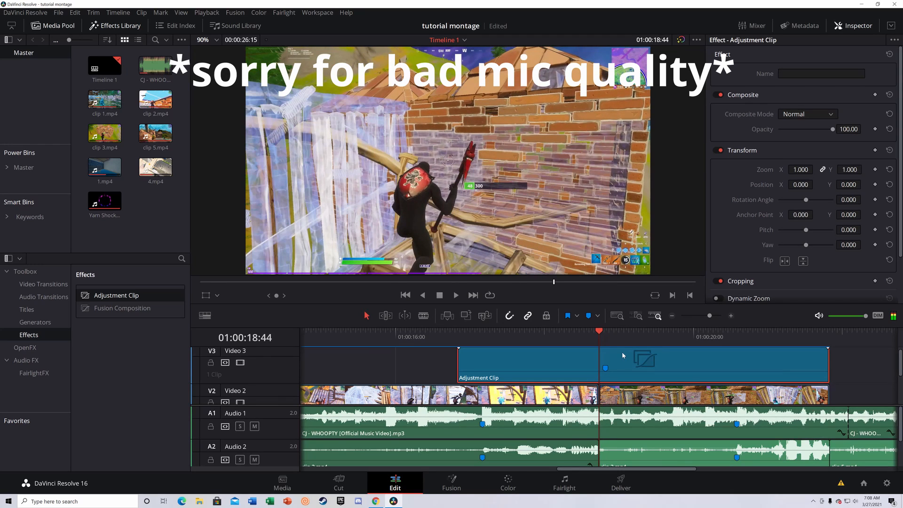
pyautogui.press('Left')
pyautogui.press('Right')
pyautogui.press('Left')
pyautogui.press('Left')
pyautogui.press('Left')
pyautogui.press('Left')
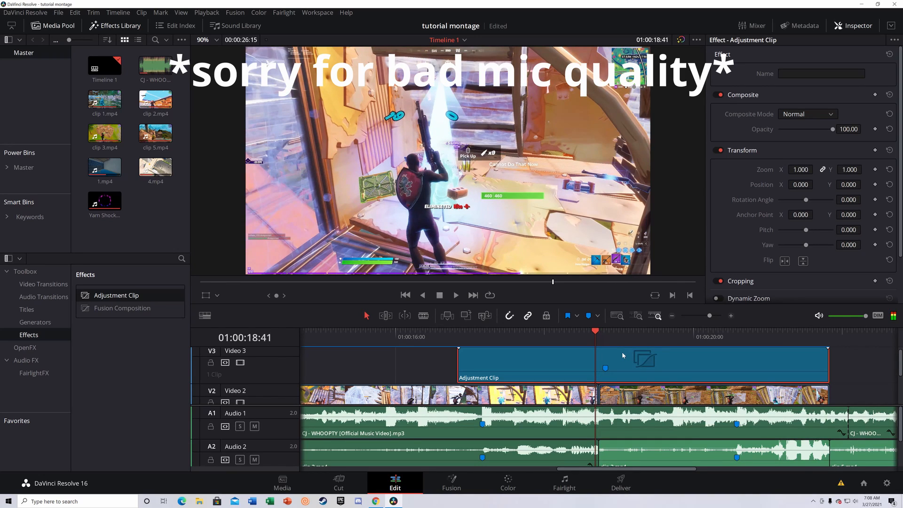
pyautogui.press('Left')
pyautogui.press('m')
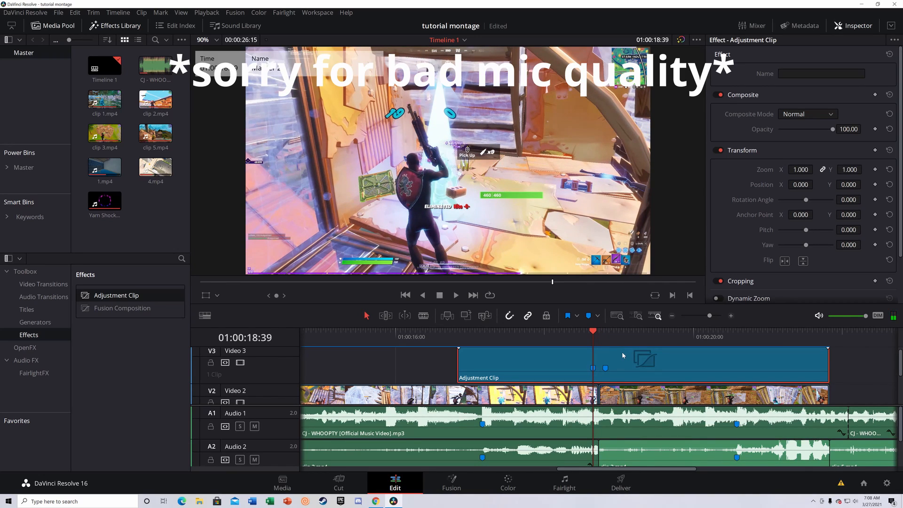
# Step: Split the adjustment clip at both of its markers
pyautogui.moveTo(593, 332); pyautogui.dragTo(593, 332)
pyautogui.click(423, 316)
pyautogui.click(593, 379)
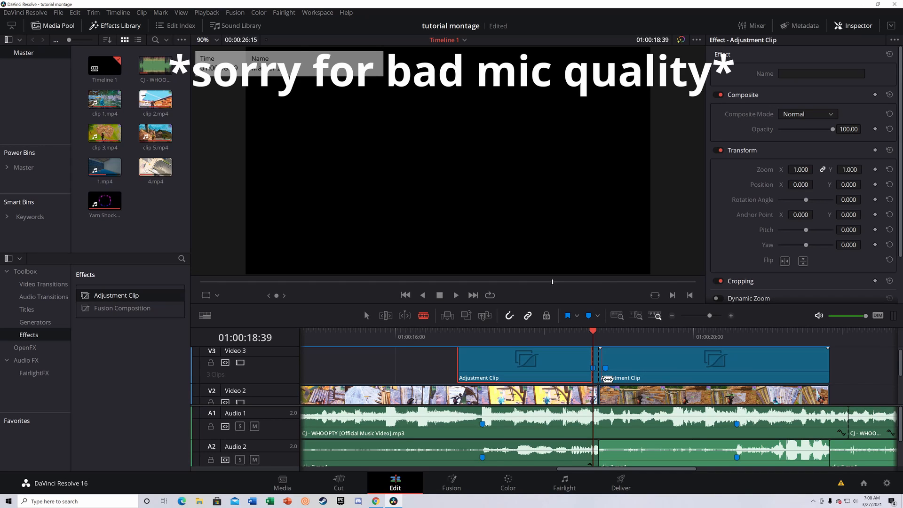
pyautogui.hotkey('ctrl', 'z')
pyautogui.click(604, 380)
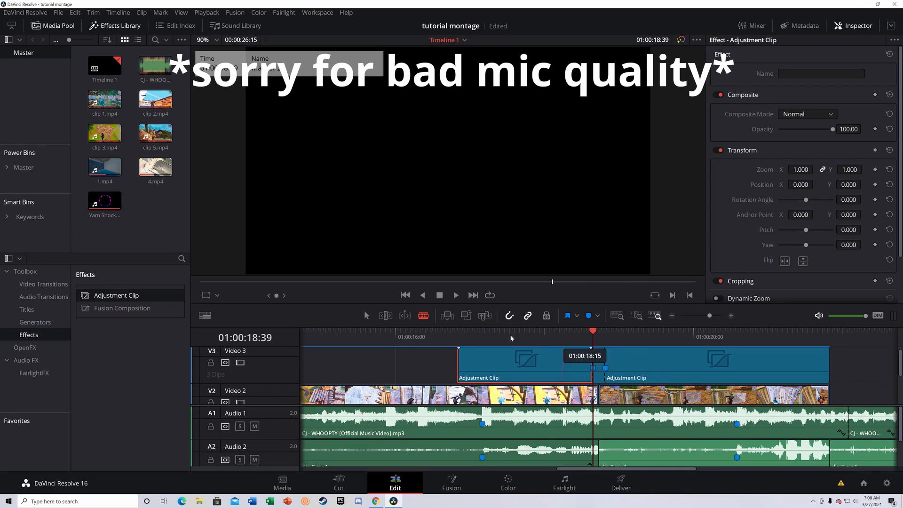
# Step: Delete the long outer pieces of the adjustment clip, keeping only the short piece between the markers
pyautogui.press('a')
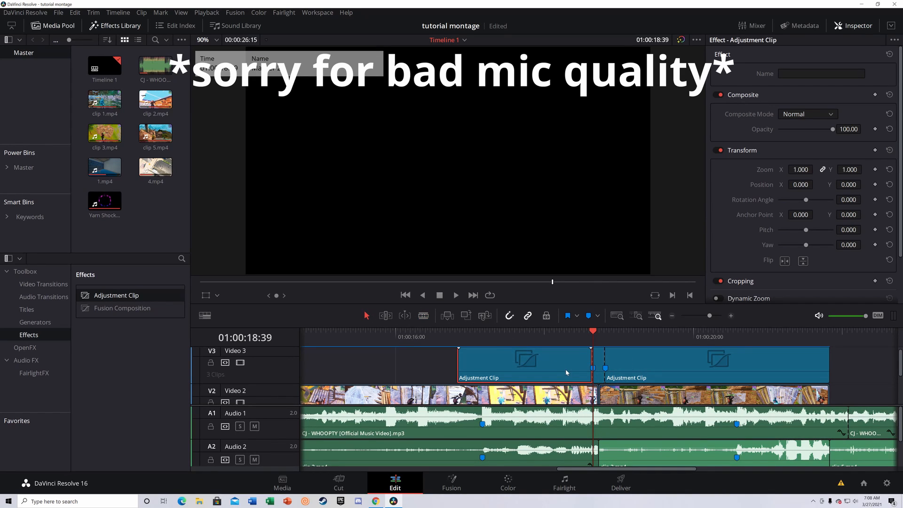
pyautogui.press('BackSpace')
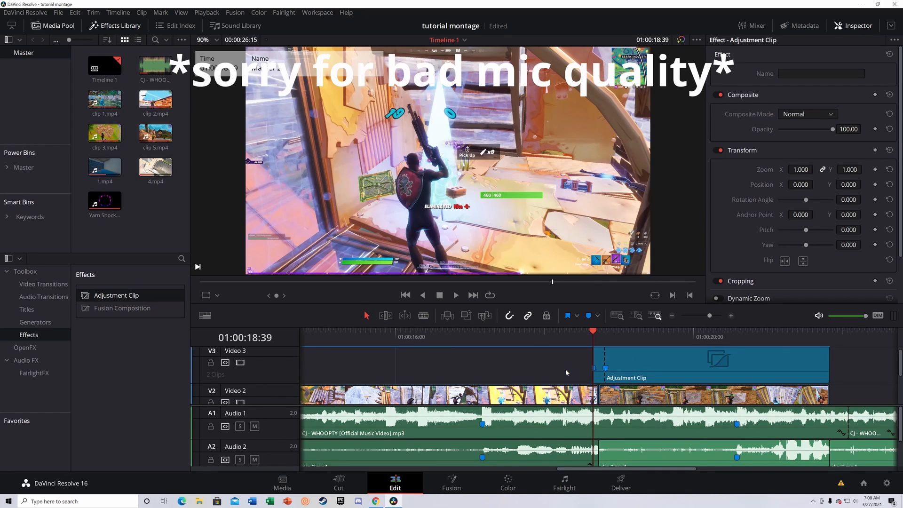
pyautogui.click(677, 364)
pyautogui.press('BackSpace')
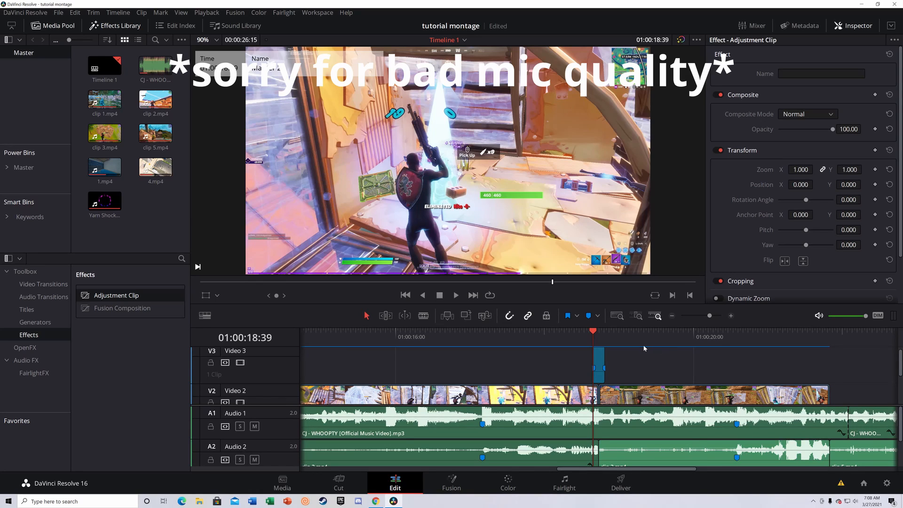
# Step: Split the short adjustment clip at the cut between clips 2 and 3, at 01:00:18:44
pyautogui.click(596, 331)
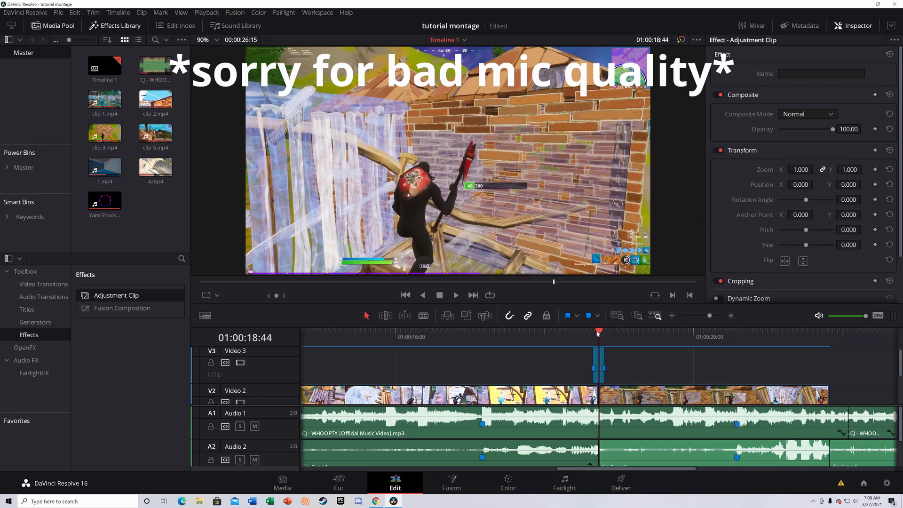
pyautogui.press('b')
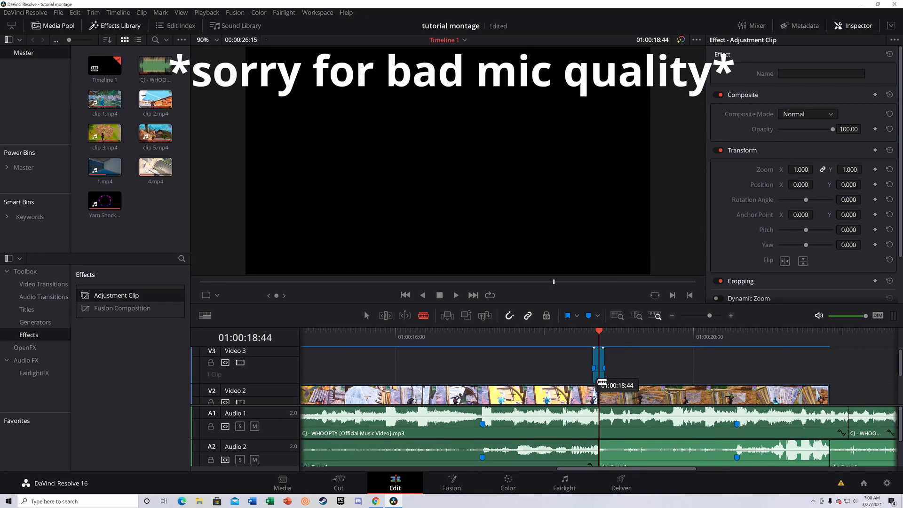
pyautogui.click(602, 381)
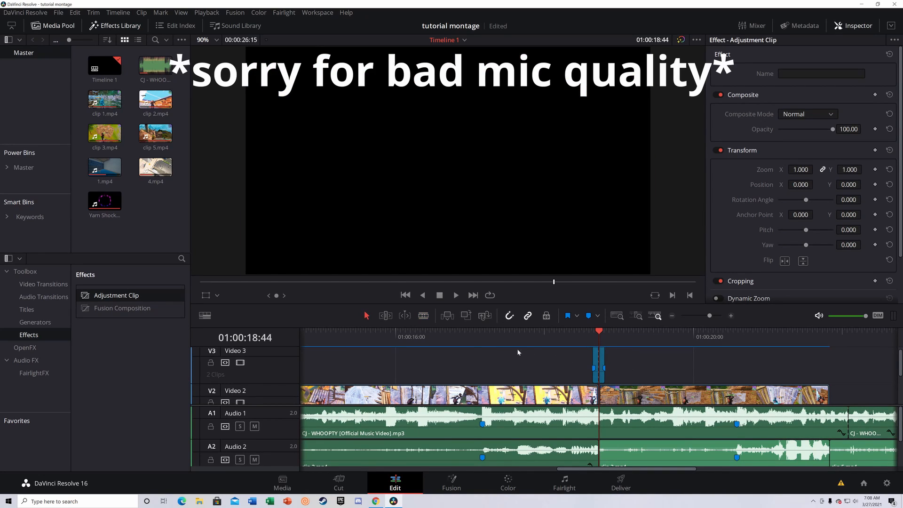
pyautogui.click(473, 344)
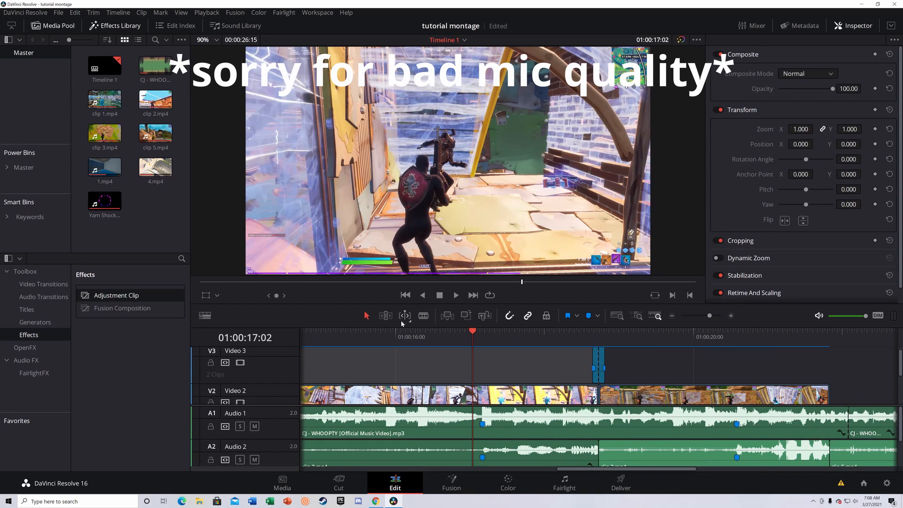
# Step: Step through the frames under the two short adjustment clips, from 01:00:18:39 to 01:00:18:49, and go back to the cut
pyautogui.moveTo(470, 335); pyautogui.dragTo(594, 353)
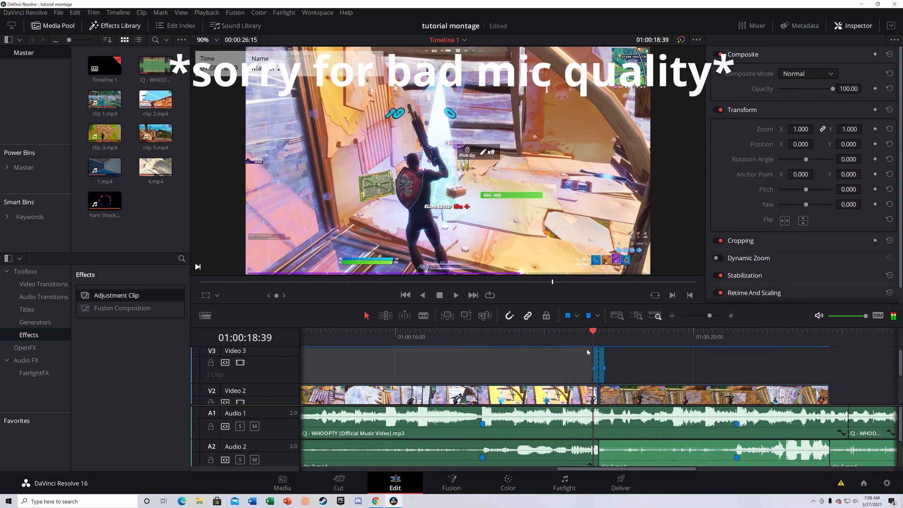
pyautogui.click(594, 355)
pyautogui.press('Right')
pyautogui.press('Right')
pyautogui.press('Right')
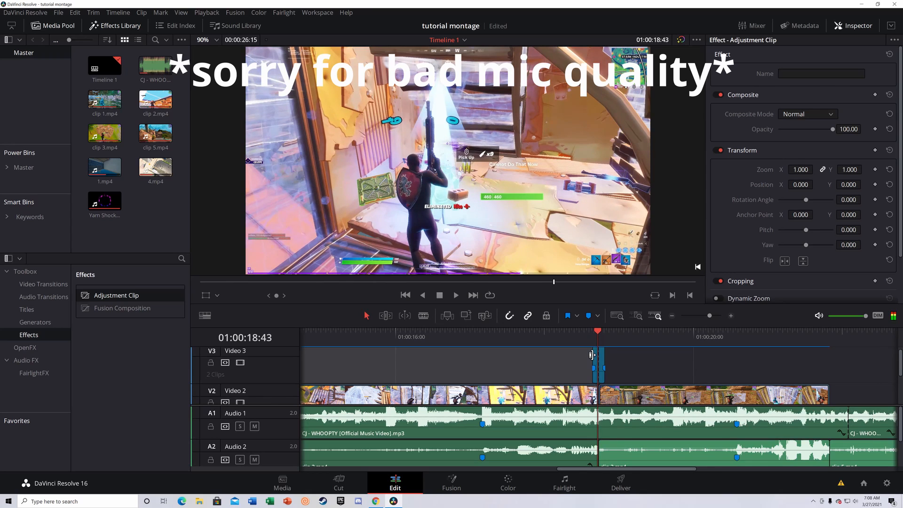
pyautogui.press('Right')
pyautogui.press('Right')
pyautogui.press('Right')
pyautogui.press('Right')
pyautogui.press('Right')
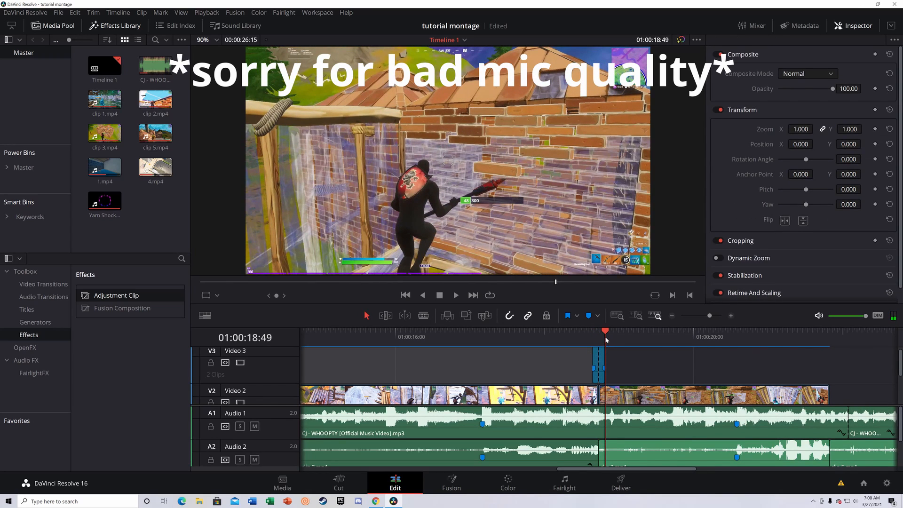
pyautogui.click(598, 342)
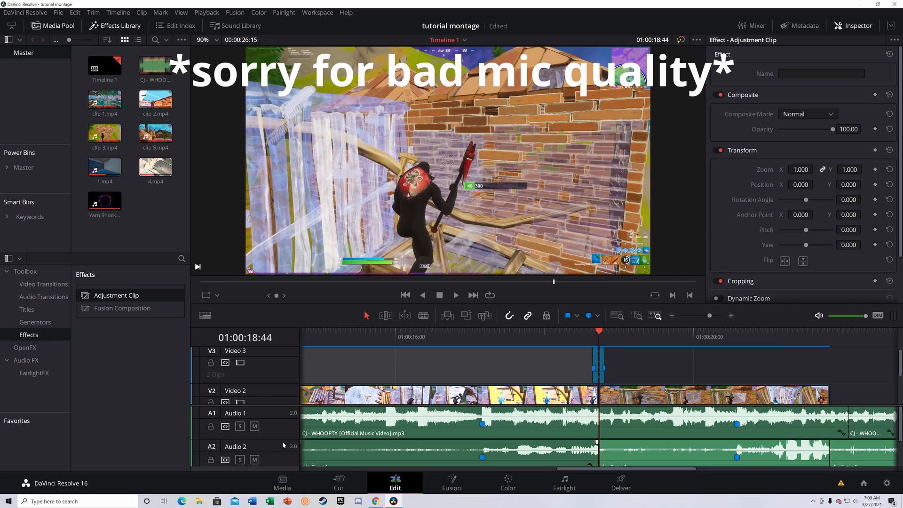
# Step: Search the OpenFX filters for "s_blur" and apply S_BlurMoCurves to both short adjustment clips
pyautogui.click(34, 349)
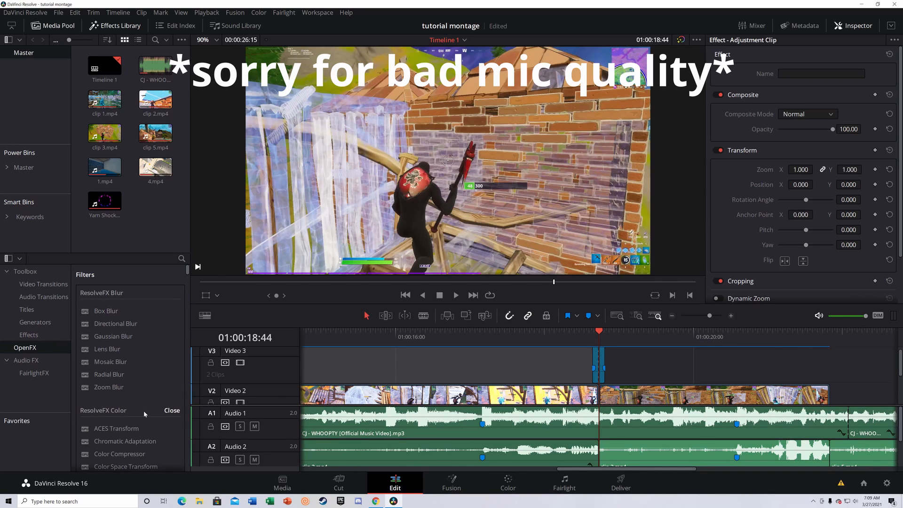
pyautogui.click(182, 259)
pyautogui.write('s')
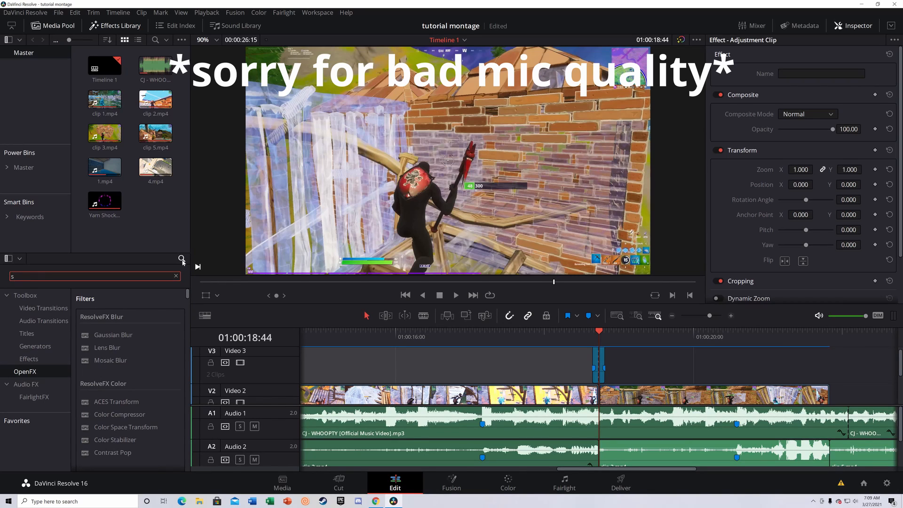
pyautogui.write('_')
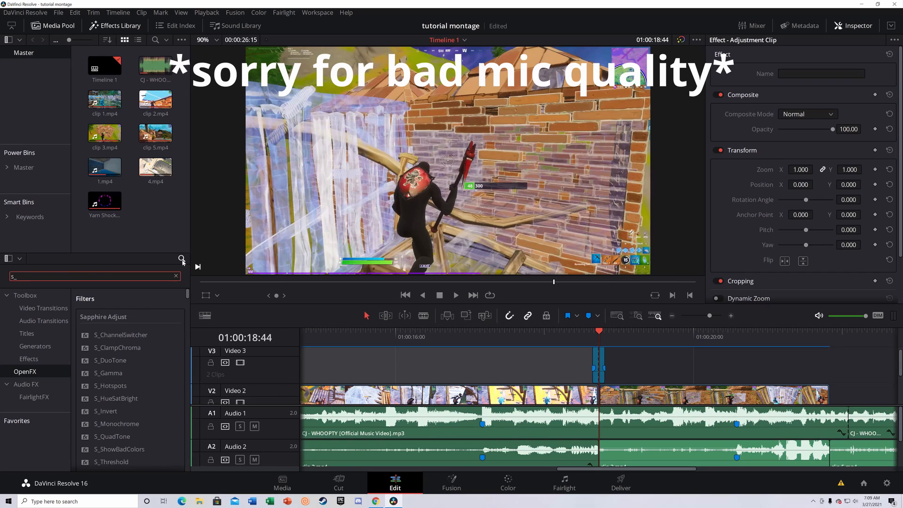
pyautogui.write('blur')
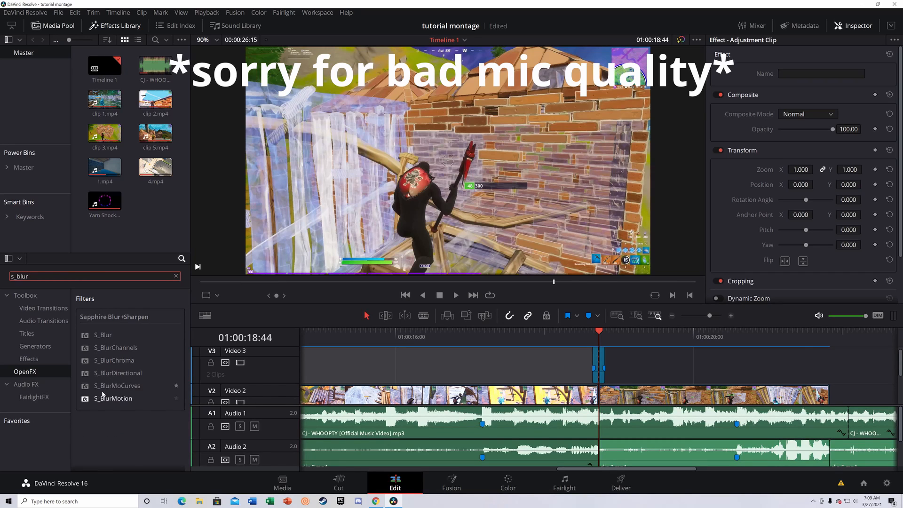
pyautogui.moveTo(103, 387); pyautogui.dragTo(597, 359)
pyautogui.moveTo(109, 386); pyautogui.dragTo(639, 385)
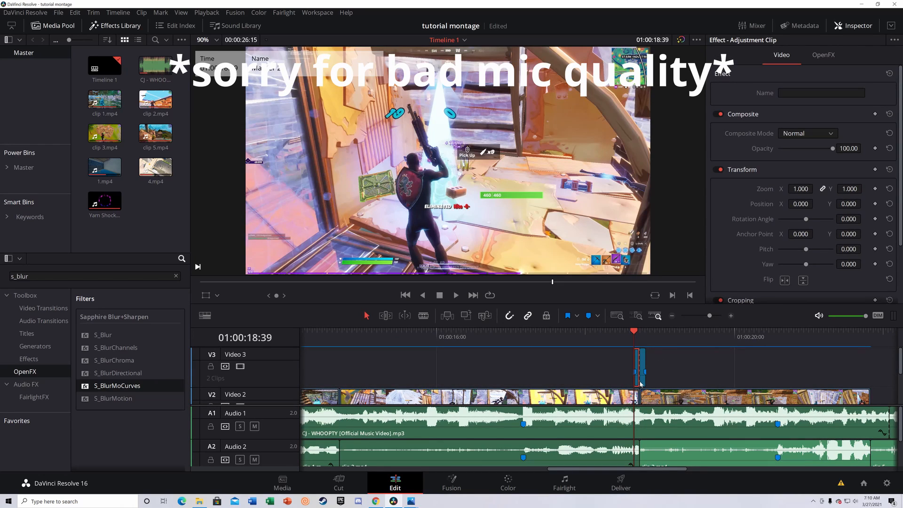
# Step: Add S_BlurMoCurves keyframes for Z Dist 1, Shift X 0 and Shift Y 0 at the first adjustment clip's start, 01:00:18:39
pyautogui.click(824, 55)
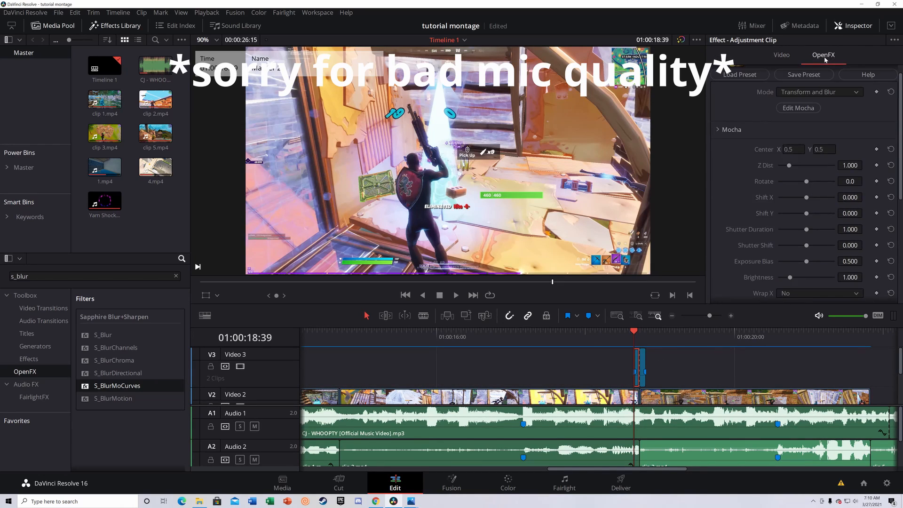
pyautogui.scroll(-1, 810, 147)
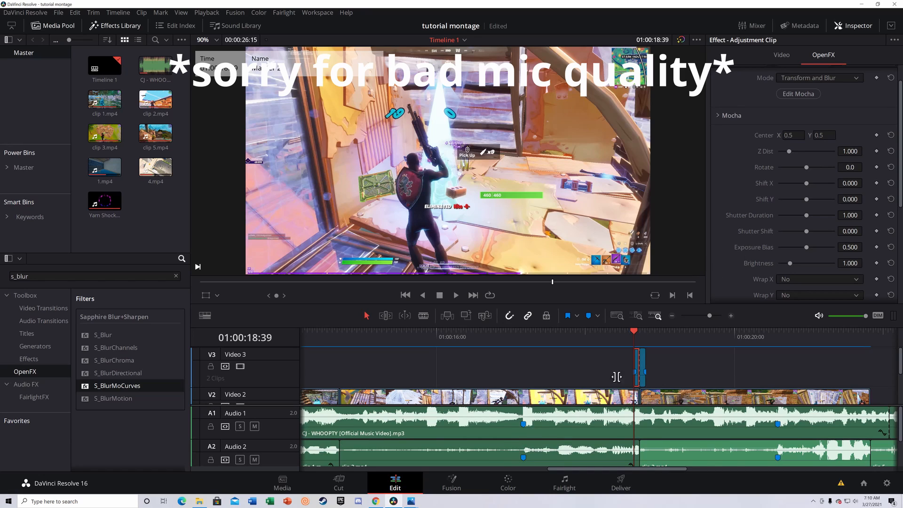
pyautogui.moveTo(409, 503)
pyautogui.click(396, 466)
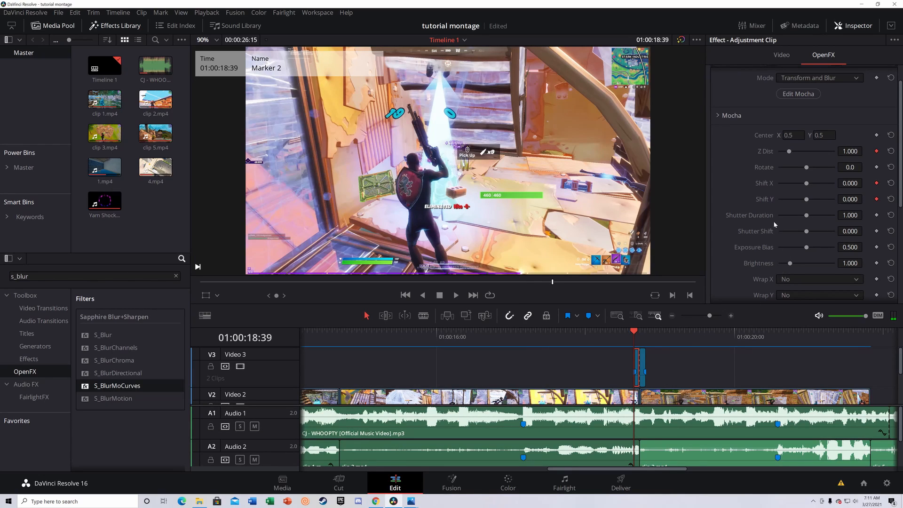
# Step: Set both Wrap X and Wrap Y of the first adjustment clip's blur to Reflect
pyautogui.click(806, 280)
pyautogui.click(798, 313)
pyautogui.click(805, 295)
pyautogui.click(791, 326)
# Step: Keyframe the first adjustment clip's Z Dist at 0.6 at the cut, 01:00:18:44
pyautogui.press('Right')
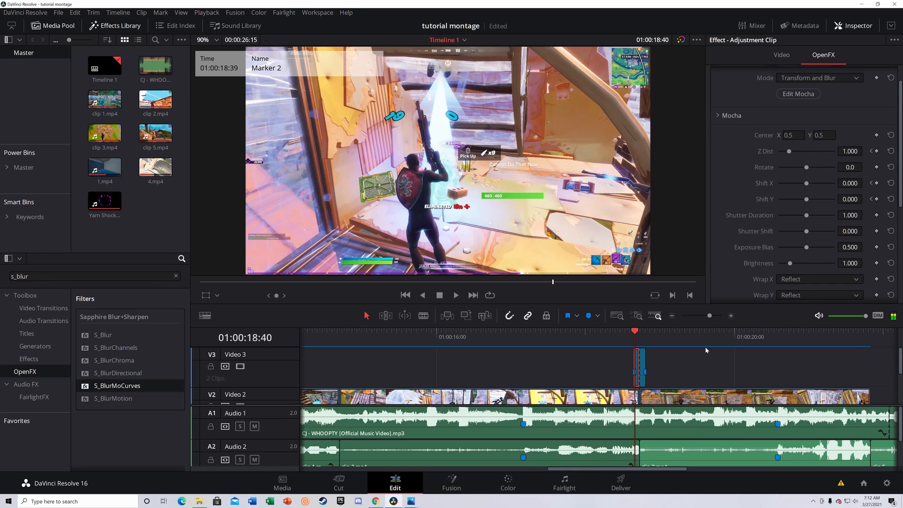
pyautogui.press('Right')
pyautogui.press('Right')
pyautogui.press('Right')
pyautogui.press('Right')
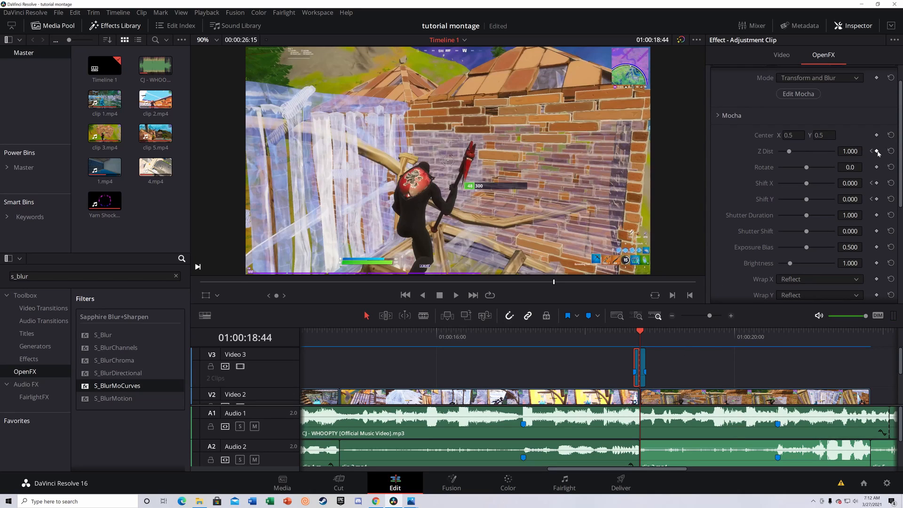
pyautogui.click(850, 151)
pyautogui.write('0.6')
pyautogui.press('Return')
# Step: Keyframe the first adjustment clip's Shift X and Shift Y at 0.1 each at the cut
pyautogui.click(877, 183)
pyautogui.click(877, 199)
pyautogui.click(851, 183)
pyautogui.press('BackSpace')
pyautogui.press('BackSpace')
pyautogui.press('BackSpace')
pyautogui.press('BackSpace')
pyautogui.press('BackSpace')
pyautogui.write('0.1')
pyautogui.press('Tab')
pyautogui.write('0.1')
pyautogui.press('Return')
# Step: Step through the first adjustment clip frame by frame, from 01:00:18:39 to 01:00:18:44, to check its keyframed blur
pyautogui.click(737, 333)
pyautogui.moveTo(737, 333); pyautogui.dragTo(641, 374)
pyautogui.press('Left')
pyautogui.press('Left')
pyautogui.press('Left')
pyautogui.press('Left')
pyautogui.press('Left')
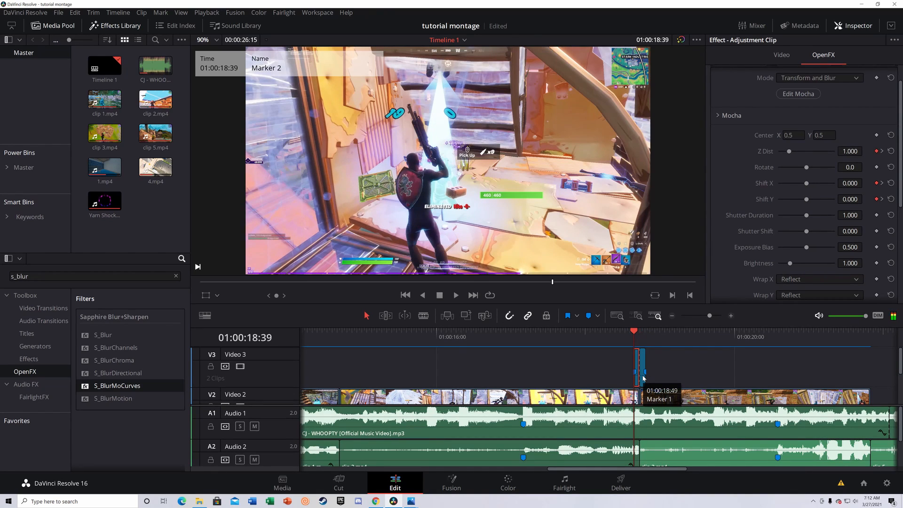
pyautogui.press('Right')
pyautogui.press('Right')
pyautogui.press('Right')
pyautogui.press('Right')
pyautogui.press('Right')
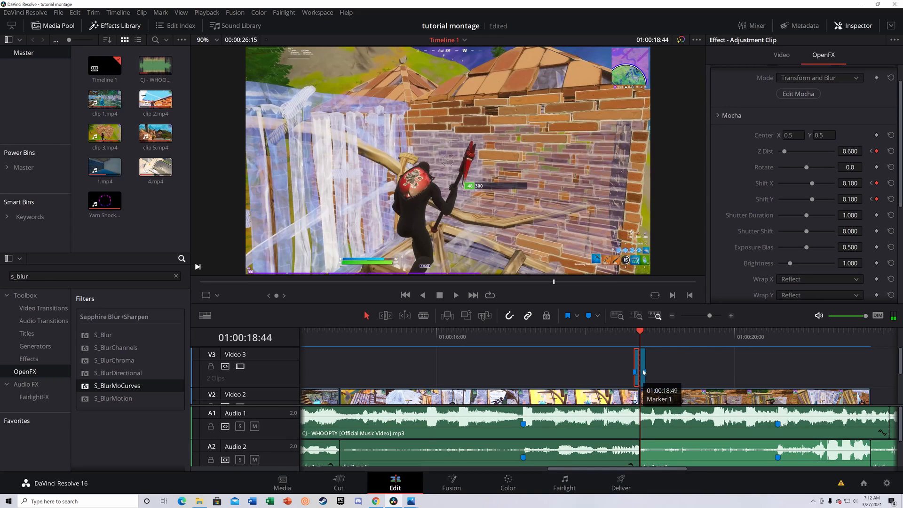
# Step: Following the reference settings image, set the second adjustment clip's blur to Z Dist 1.2, Shift X and Y -0.1, and both wraps Reflect
pyautogui.click(644, 365)
pyautogui.press('Right')
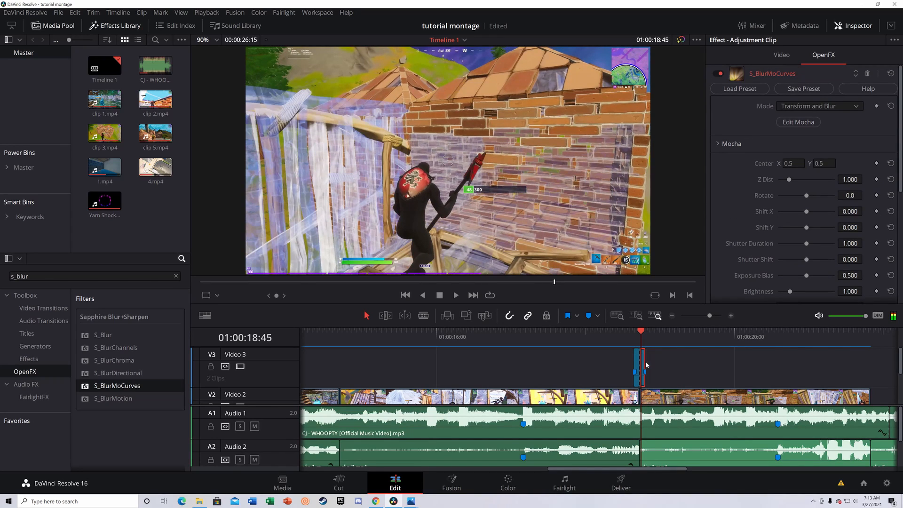
pyautogui.press('Left')
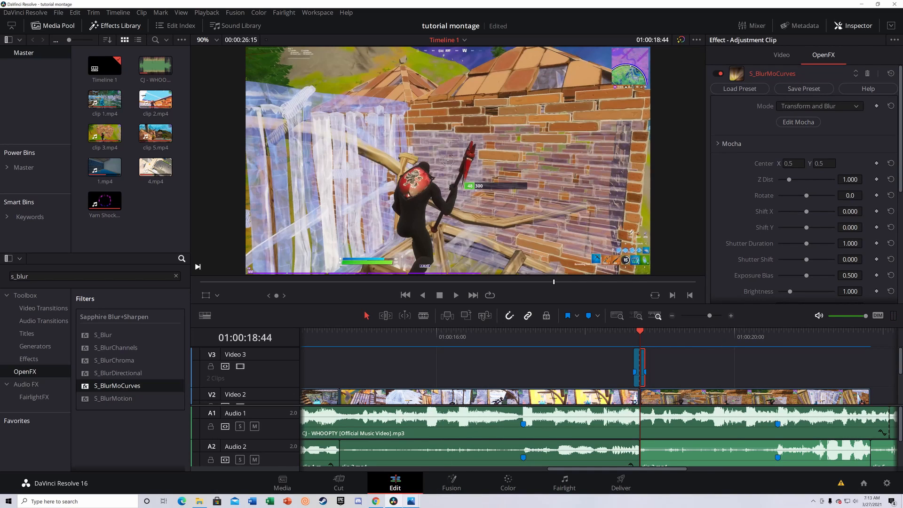
pyautogui.moveTo(411, 501)
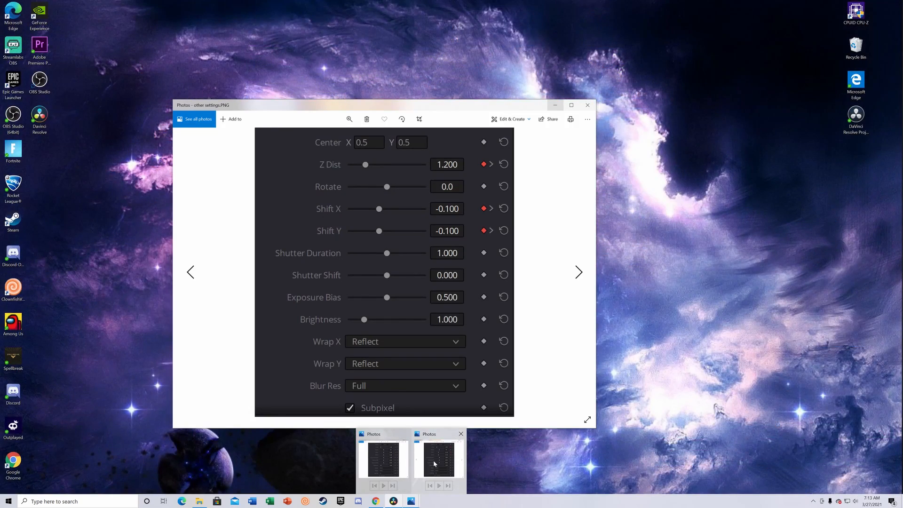
pyautogui.click(433, 460)
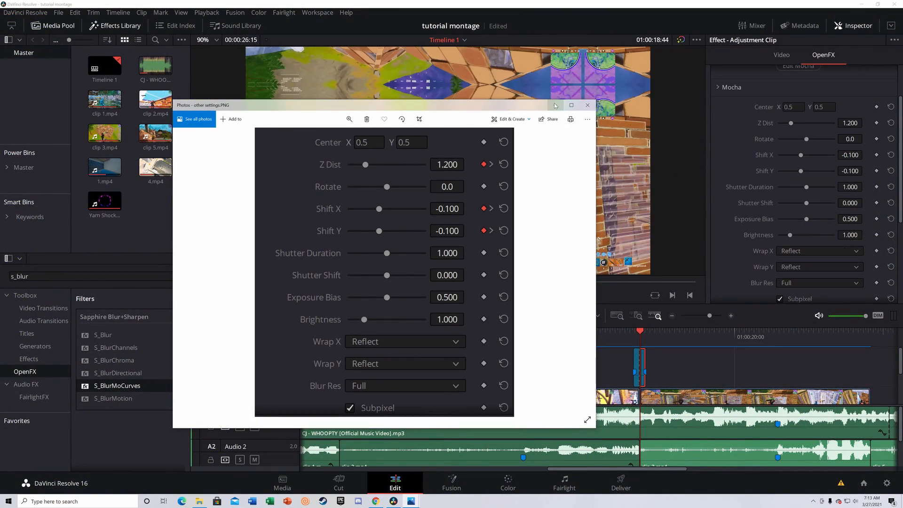
pyautogui.click(555, 105)
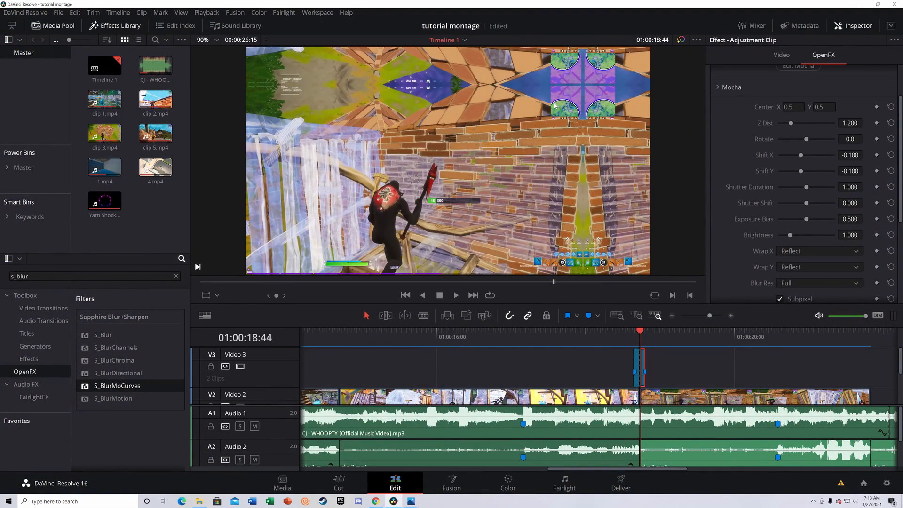
# Step: Add keyframes for the second adjustment clip's Z Dist, Shift X and Shift Y at the cut, 01:00:18:44
pyautogui.click(877, 123)
pyautogui.click(876, 155)
pyautogui.click(877, 171)
# Step: Keyframe the second adjustment clip's Z Dist at 1 and both Shift X and Shift Y at 0 at 01:00:18:49
pyautogui.press('space')
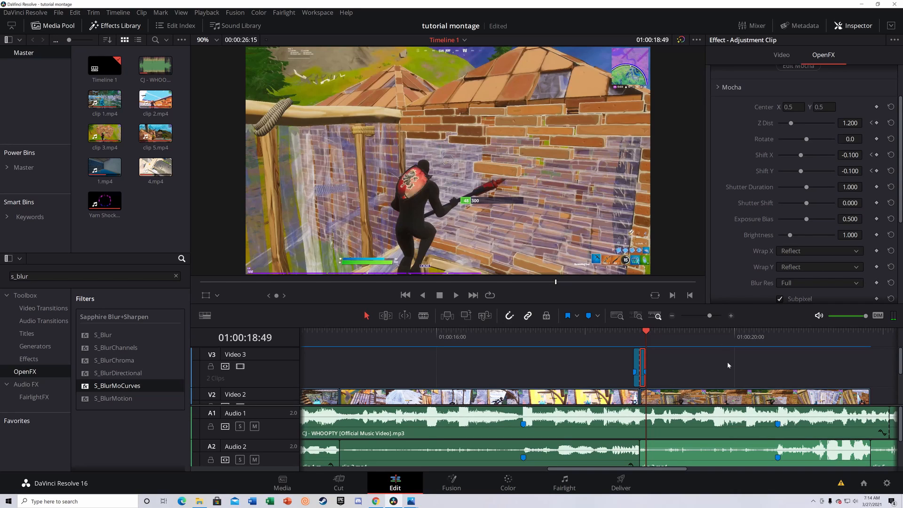
pyautogui.click(876, 123)
pyautogui.click(877, 171)
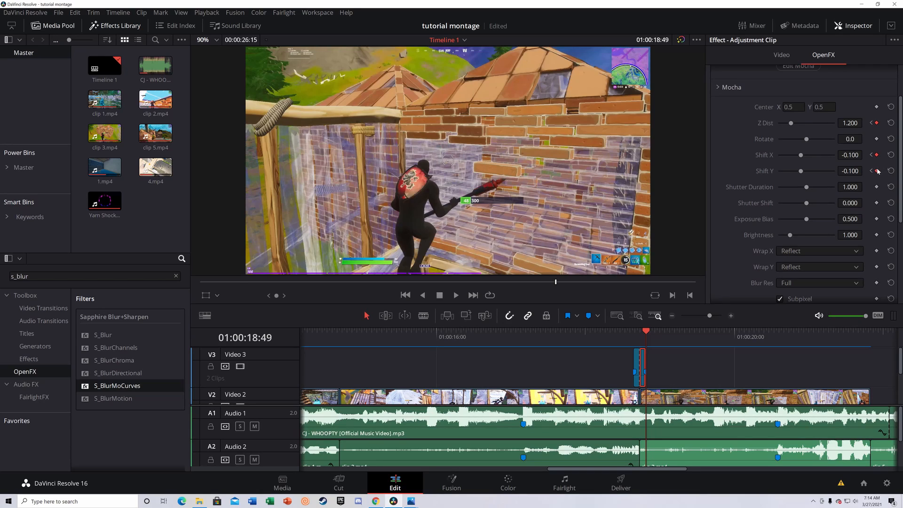
pyautogui.click(853, 123)
pyautogui.write('1')
pyautogui.press('Return')
pyautogui.click(849, 160)
pyautogui.write('0')
pyautogui.press('Return')
pyautogui.click(850, 170)
pyautogui.write('0')
pyautogui.press('Return')
pyautogui.click(727, 257)
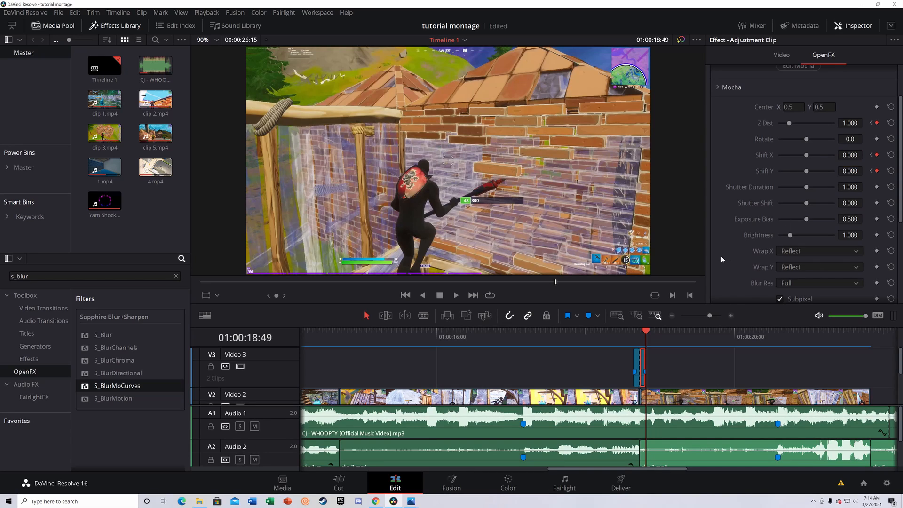
# Step: Step frame by frame through the transition between 01:00:18:26 and 01:00:18:49 to check the blur across both adjustment clips
pyautogui.click(637, 336)
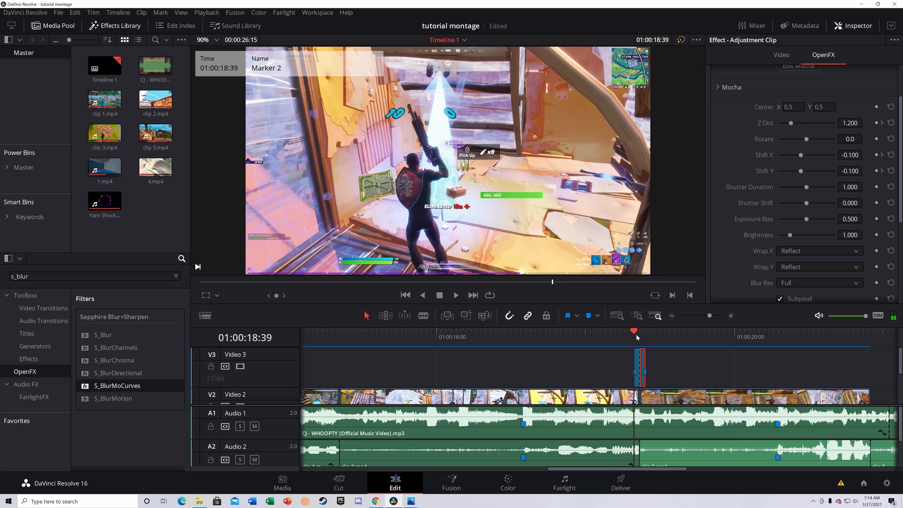
pyautogui.press('Left')
pyautogui.press('Left')
pyautogui.press('Left')
pyautogui.press('Left')
pyautogui.press('Left')
pyautogui.press('Left')
pyautogui.press('Left')
pyautogui.press('Left')
pyautogui.press('Left')
pyautogui.press('Left')
pyautogui.press('Left')
pyautogui.press('Left')
pyautogui.press('Left')
pyautogui.press('Left')
pyautogui.press('Left')
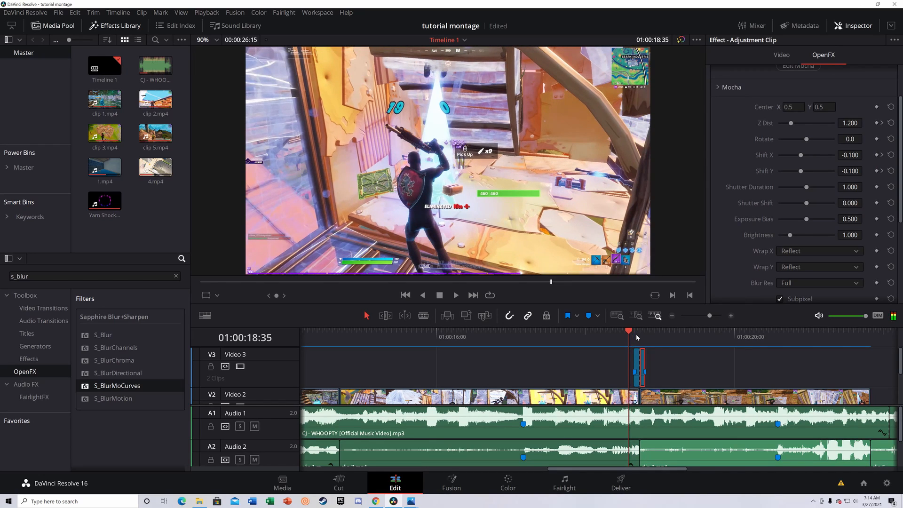
pyautogui.press('Right')
pyautogui.press('Right')
pyautogui.press('Right')
pyautogui.press('Right')
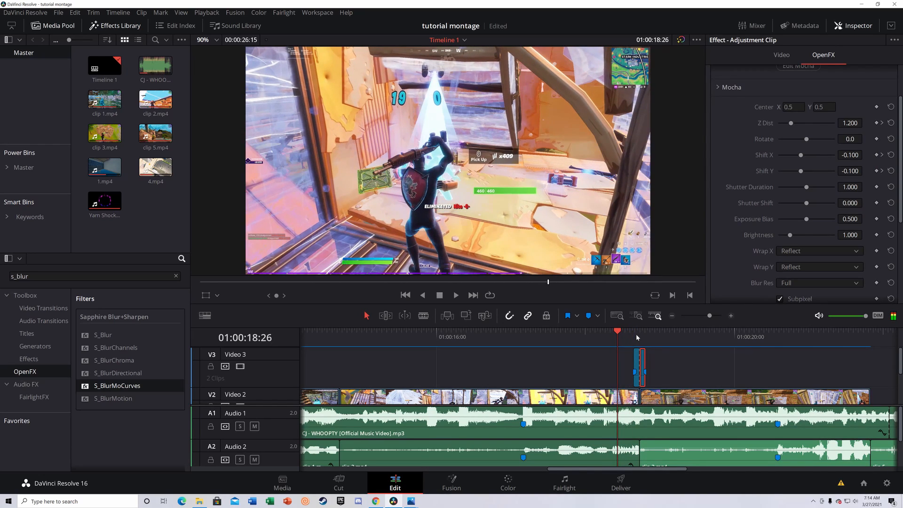
pyautogui.press('Right')
pyautogui.press('Right')
pyautogui.press('Right')
pyautogui.press('Right')
pyautogui.press('Right')
pyautogui.press('Right')
pyautogui.press('Right')
pyautogui.press('Right')
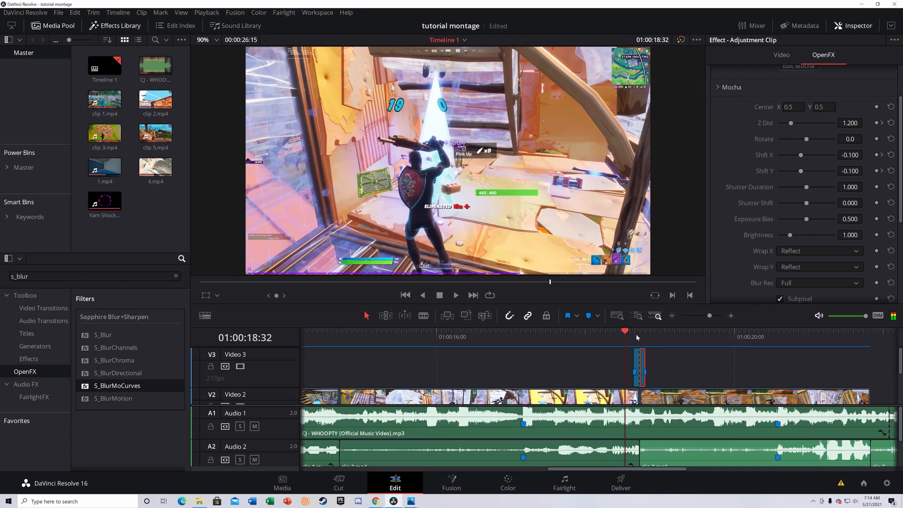
pyautogui.press('Right')
pyautogui.press('Right')
pyautogui.press('Right')
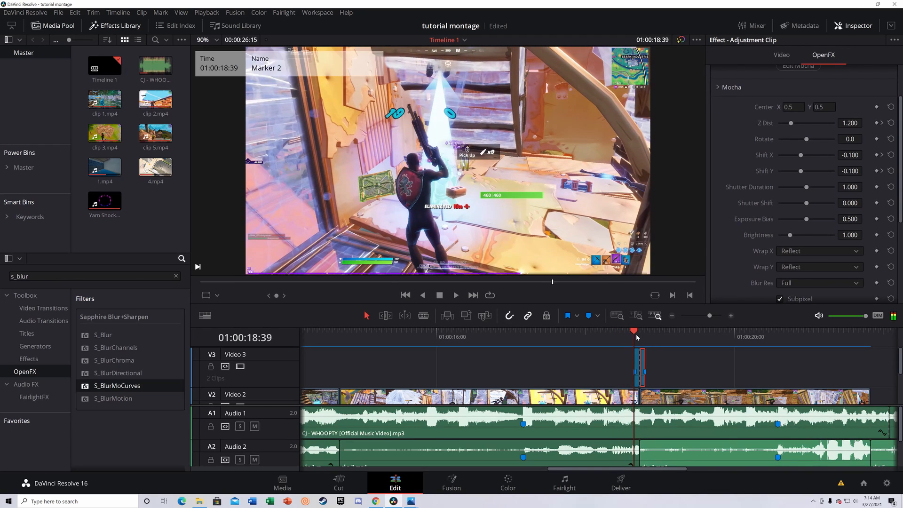
pyautogui.press('Right')
pyautogui.press('Right')
pyautogui.press('Right')
pyautogui.press('Right')
pyautogui.press('Right')
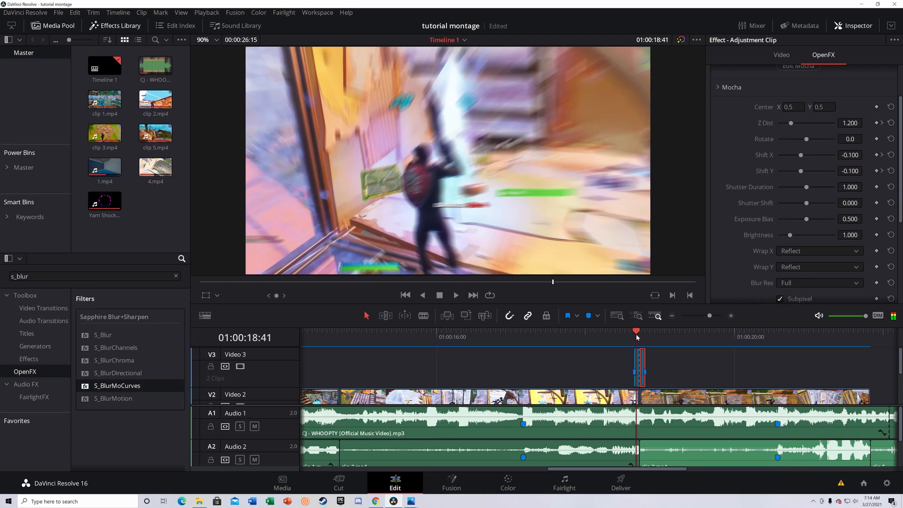
pyautogui.press('Right')
pyautogui.press('Right')
pyautogui.press('Right')
pyautogui.press('Right')
pyautogui.press('Right')
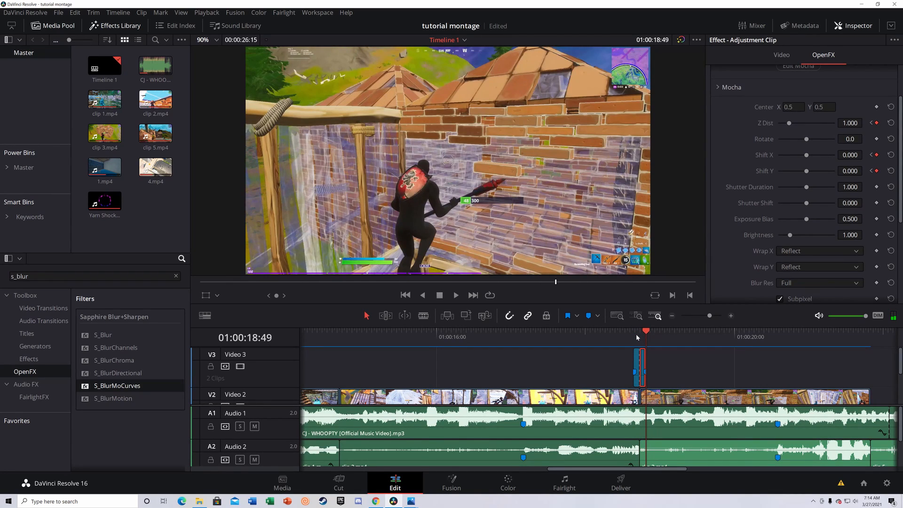
pyautogui.press('Left')
pyautogui.press('Left')
pyautogui.press('Left')
pyautogui.press('Left')
pyautogui.press('Left')
pyautogui.press('Left')
pyautogui.press('Left')
pyautogui.press('Left')
pyautogui.press('Left')
pyautogui.press('Left')
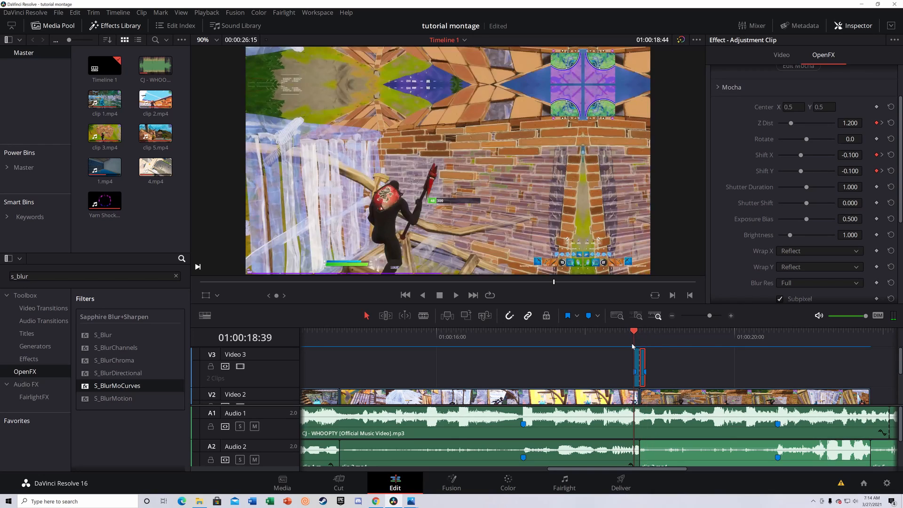
# Step: Set the playback proxy mode to Half Resolution
pyautogui.click(207, 13)
pyautogui.moveTo(269, 45)
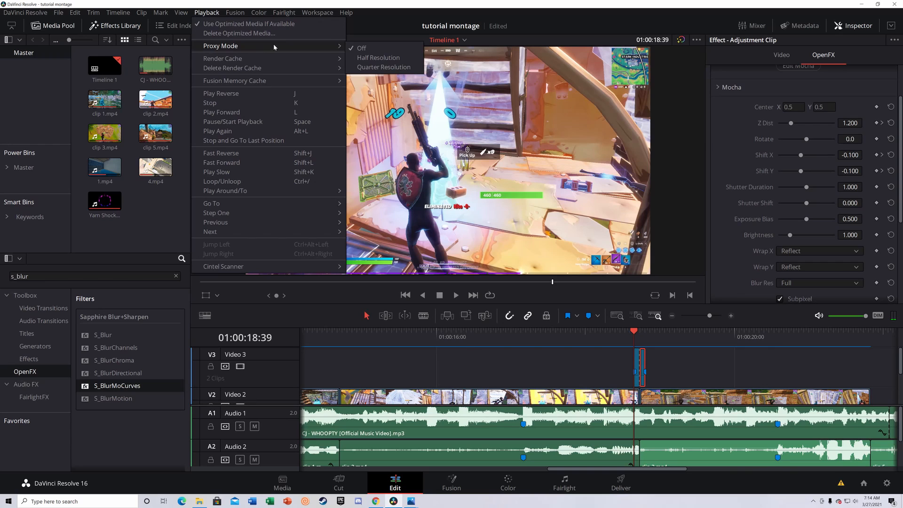
pyautogui.click(378, 58)
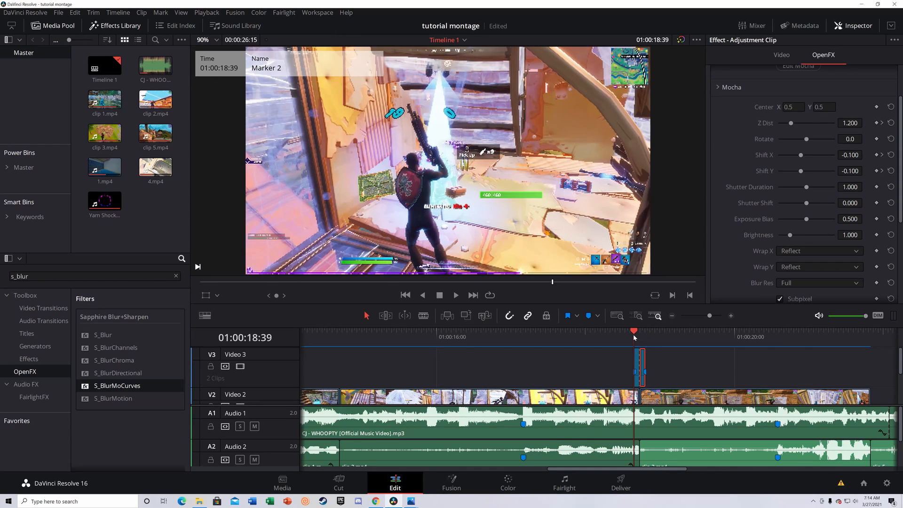
# Step: Play the blur transition across the cut several times from just before it, and inspect the frame at 01:00:18:44
pyautogui.moveTo(630, 336); pyautogui.dragTo(612, 341)
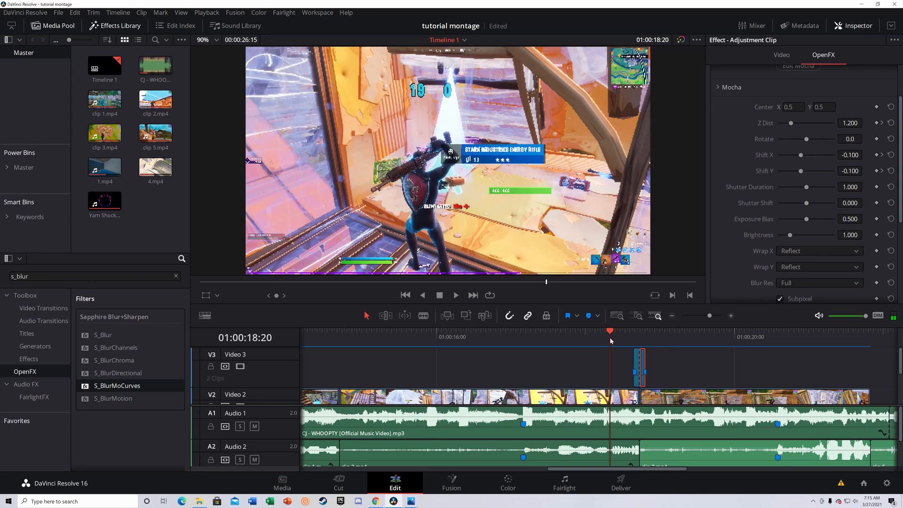
pyautogui.press('space')
pyautogui.press('space')
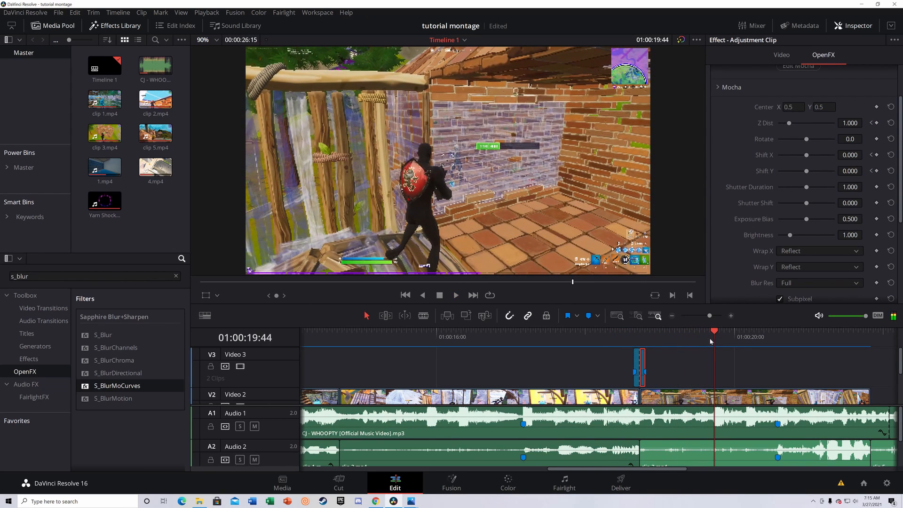
pyautogui.hotkey('shift', 'Up')
pyautogui.press('space')
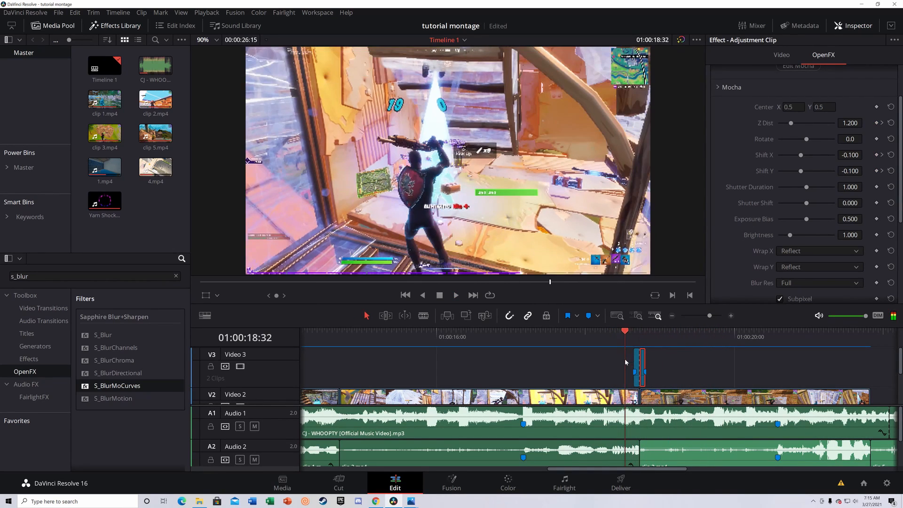
pyautogui.moveTo(695, 337); pyautogui.dragTo(617, 354)
pyautogui.press('space')
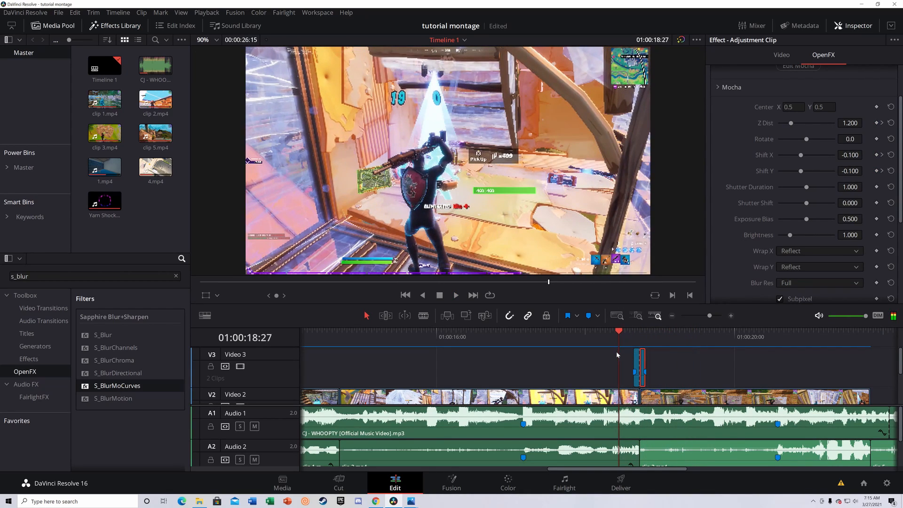
pyautogui.press('space')
pyautogui.click(717, 364)
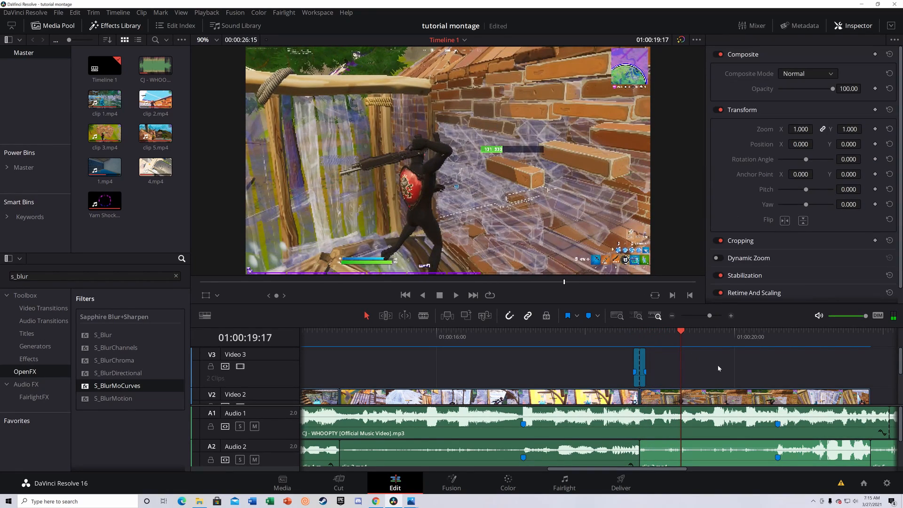
pyautogui.moveTo(681, 335); pyautogui.dragTo(641, 361)
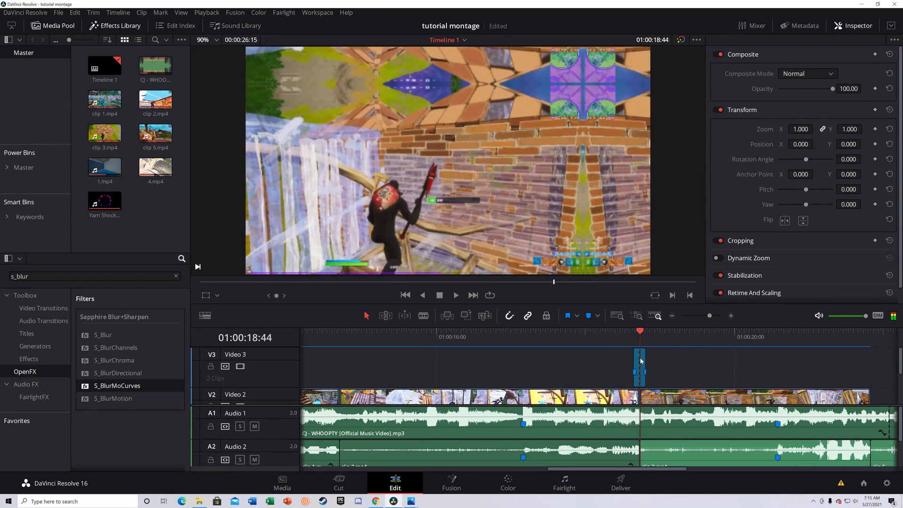
pyautogui.click(641, 361)
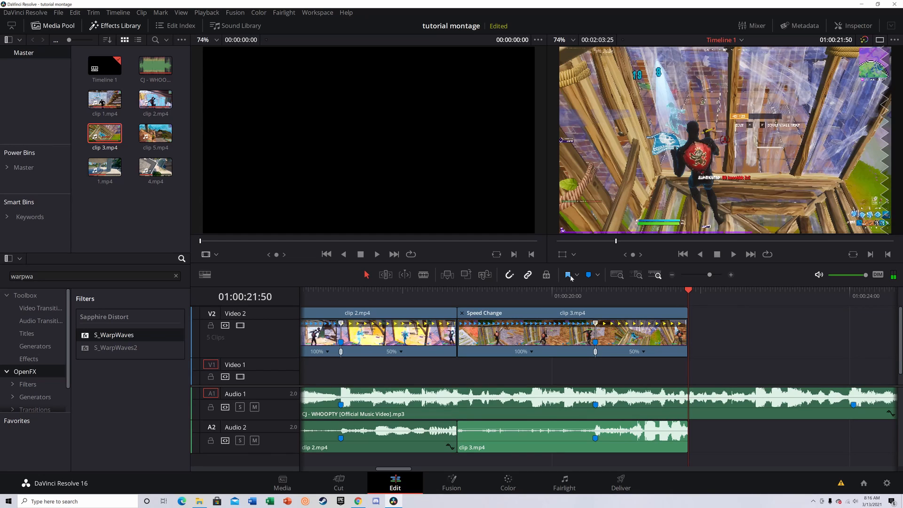
# Step: Place clip 5.mp4 on Video 2 directly after clip 3.mp4 and mute the music on Audio 1
pyautogui.click(160, 138)
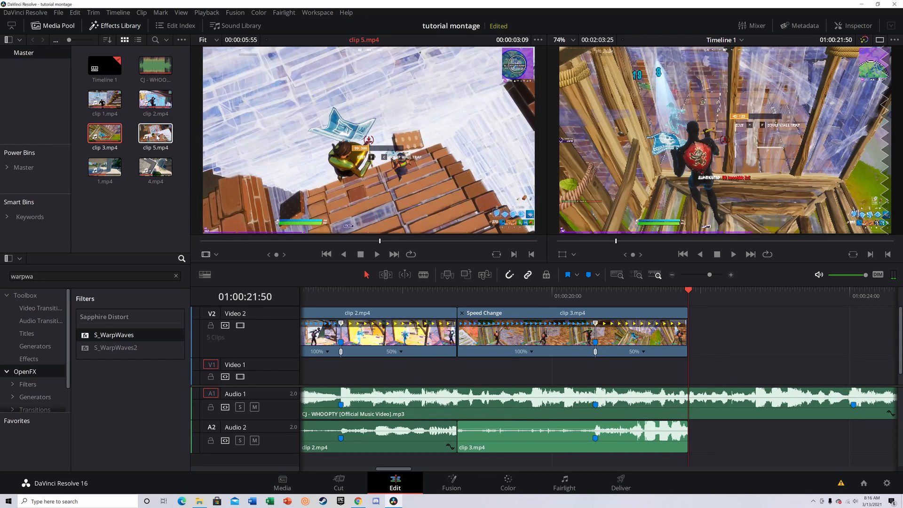
pyautogui.moveTo(160, 138); pyautogui.dragTo(721, 331)
pyautogui.click(647, 403)
pyautogui.click(254, 406)
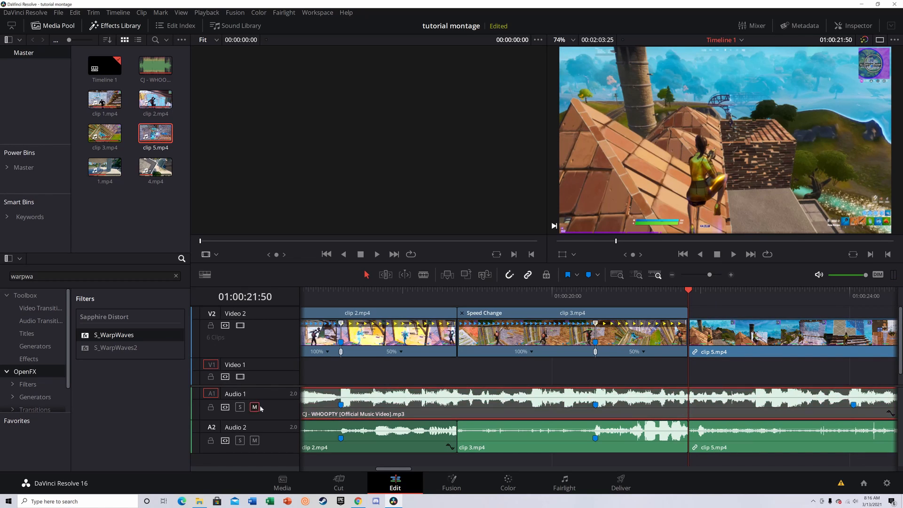
# Step: Find the decisive hit in clip 5.mp4 and add a marker to the clip there, at 01:00:25:33
pyautogui.click(735, 297)
pyautogui.moveTo(735, 292); pyautogui.dragTo(739, 293)
pyautogui.click(746, 349)
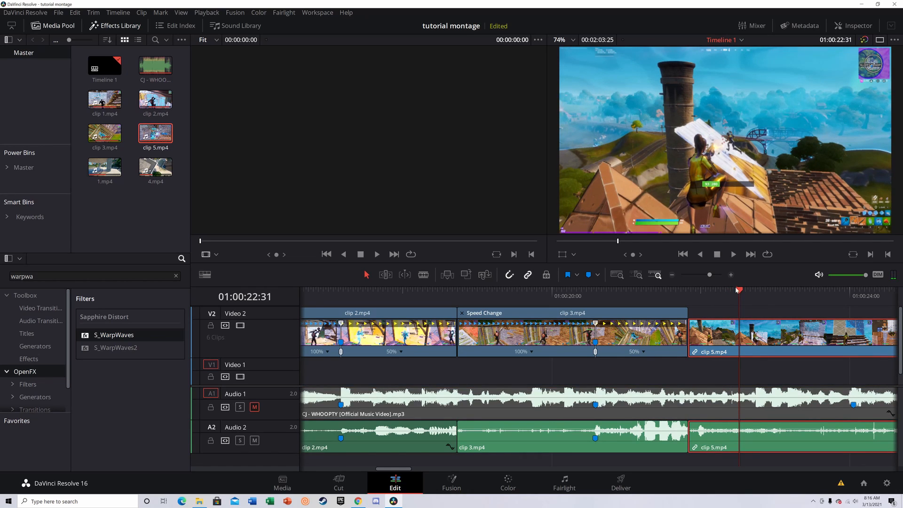
pyautogui.moveTo(752, 290); pyautogui.dragTo(753, 295)
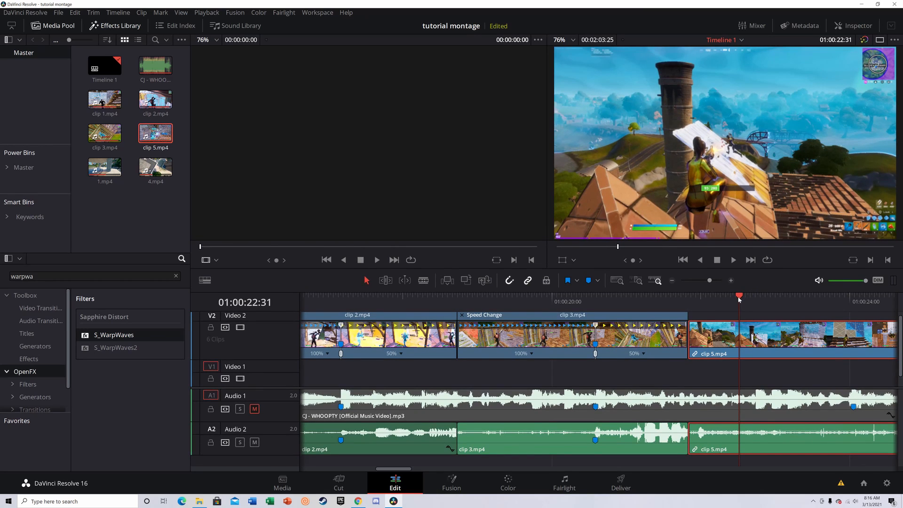
pyautogui.moveTo(739, 296)
pyautogui.mouseDown()
pyautogui.moveTo(856, 302)
pyautogui.moveTo(854, 315)
pyautogui.mouseUp()
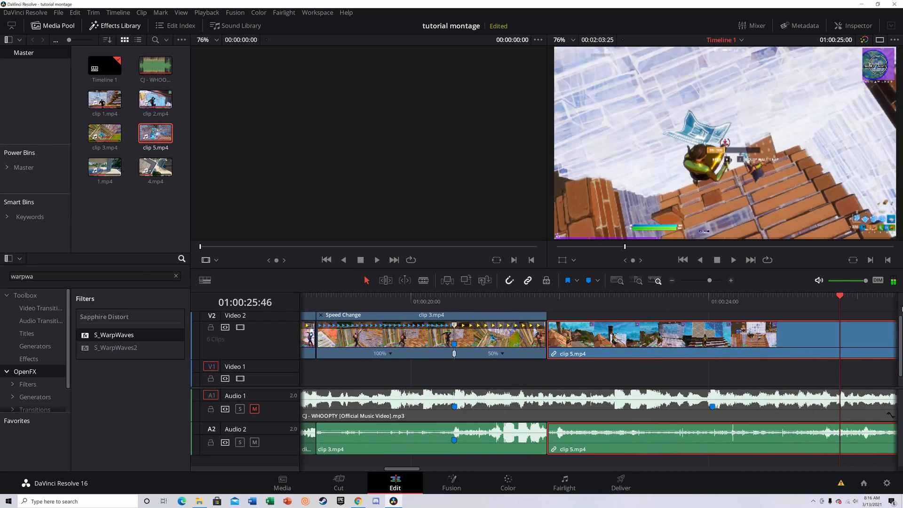
pyautogui.press('Left')
pyautogui.press('Left')
pyautogui.press('Left')
pyautogui.press('Left')
pyautogui.press('Left')
pyautogui.press('Left')
pyautogui.press('Left')
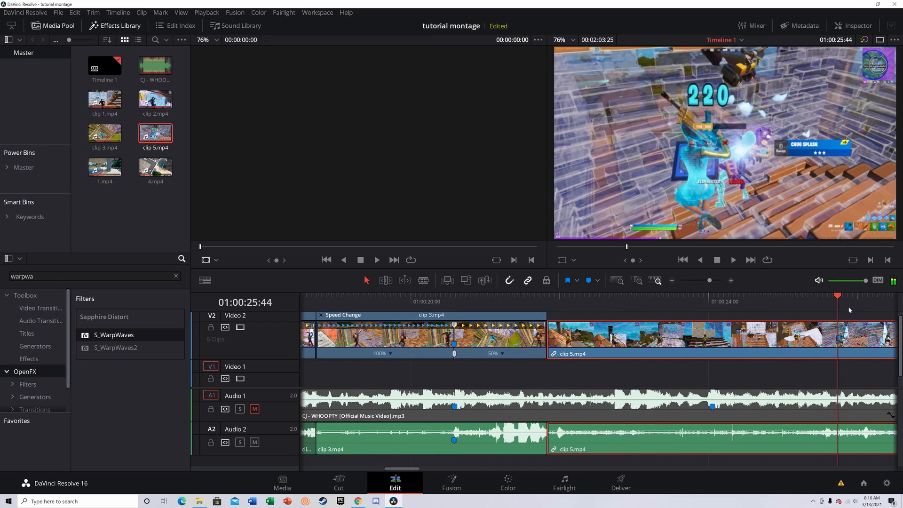
pyautogui.press('Left')
pyautogui.press('Left')
pyautogui.press('Left')
pyautogui.press('Left')
pyautogui.press('Left')
pyautogui.press('Left')
pyautogui.press('Left')
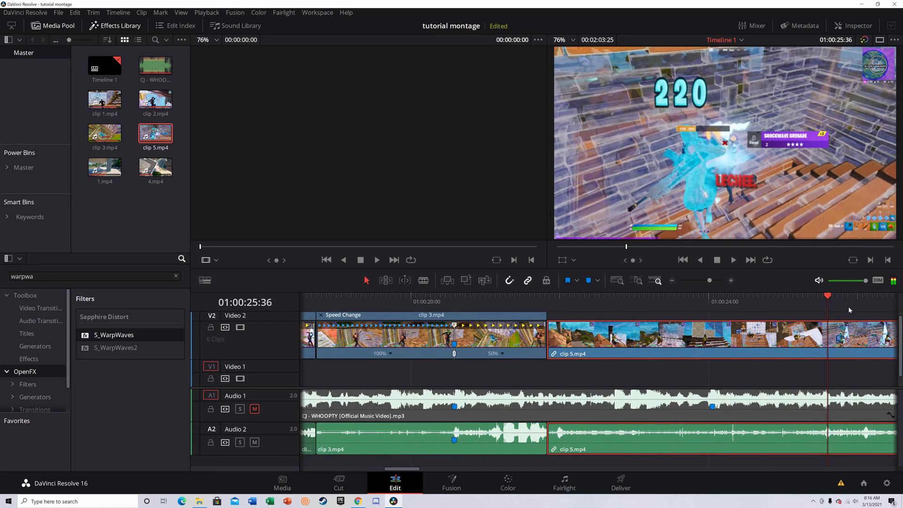
pyautogui.press('Right')
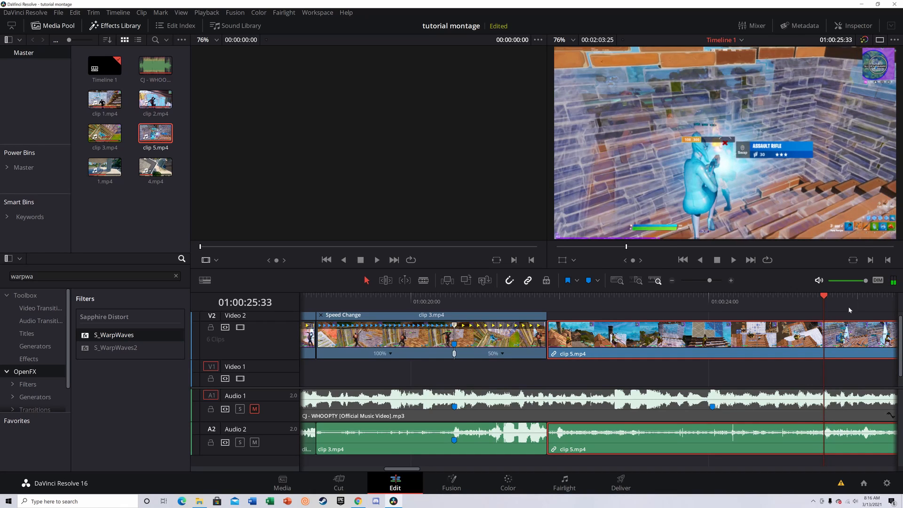
pyautogui.press('m')
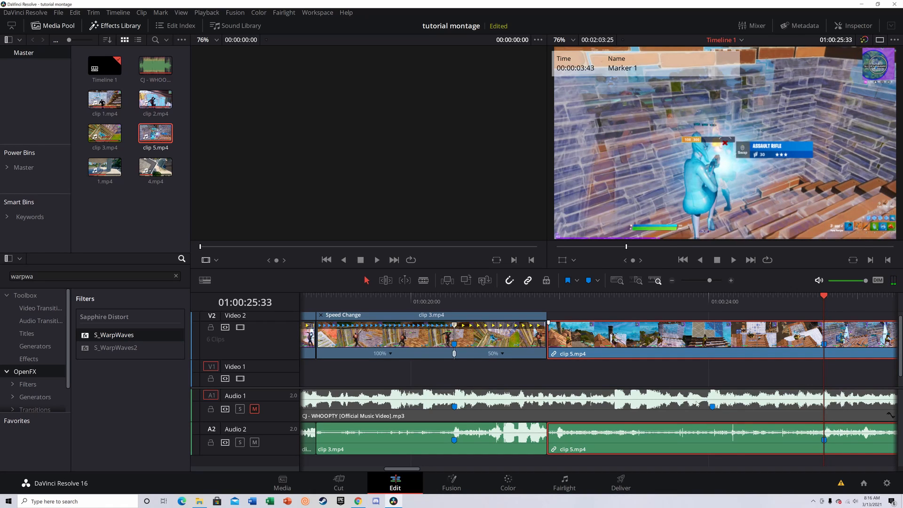
# Step: Align clip 5.mp4's marker with the music marker at 01:00:24:03, extend the clip's start back to clip 3.mp4, and play the clip
pyautogui.moveTo(557, 348)
pyautogui.mouseDown()
pyautogui.moveTo(586, 337)
pyautogui.moveTo(785, 333)
pyautogui.moveTo(686, 331)
pyautogui.mouseUp()
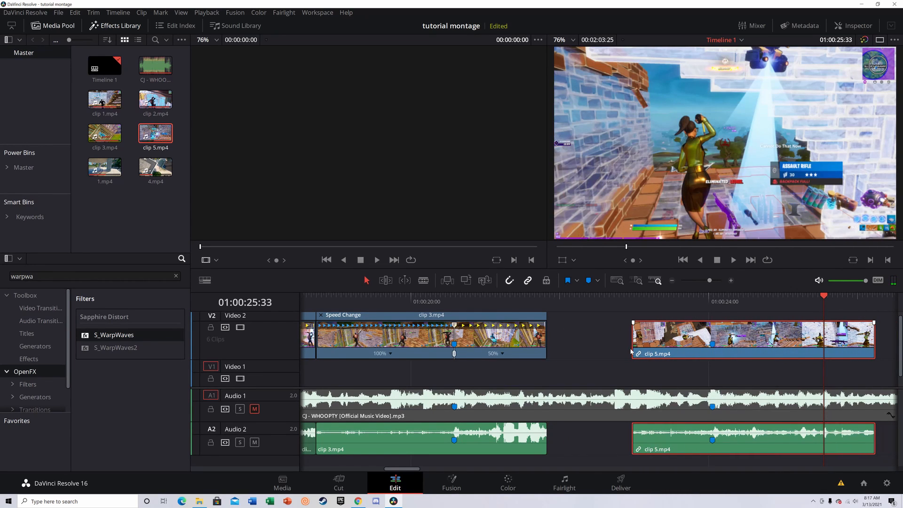
pyautogui.moveTo(633, 350); pyautogui.dragTo(548, 351)
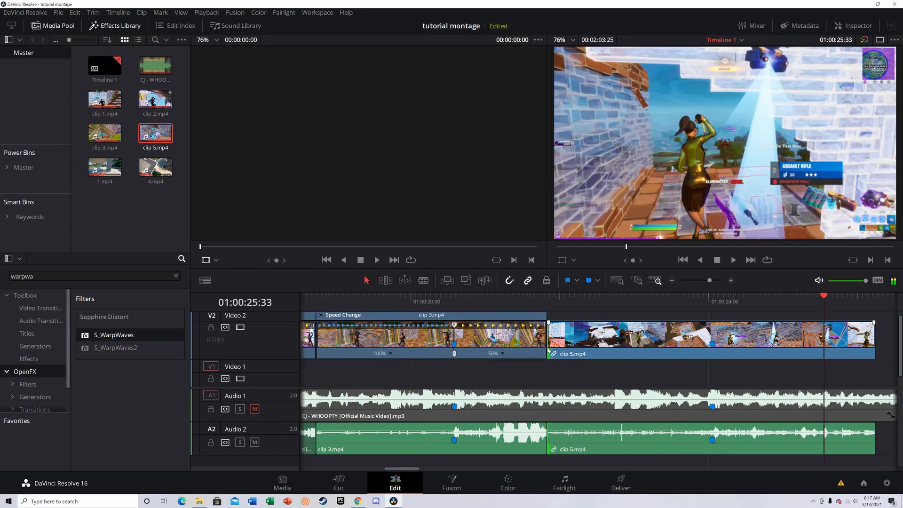
pyautogui.moveTo(811, 305); pyautogui.dragTo(548, 323)
pyautogui.press('space')
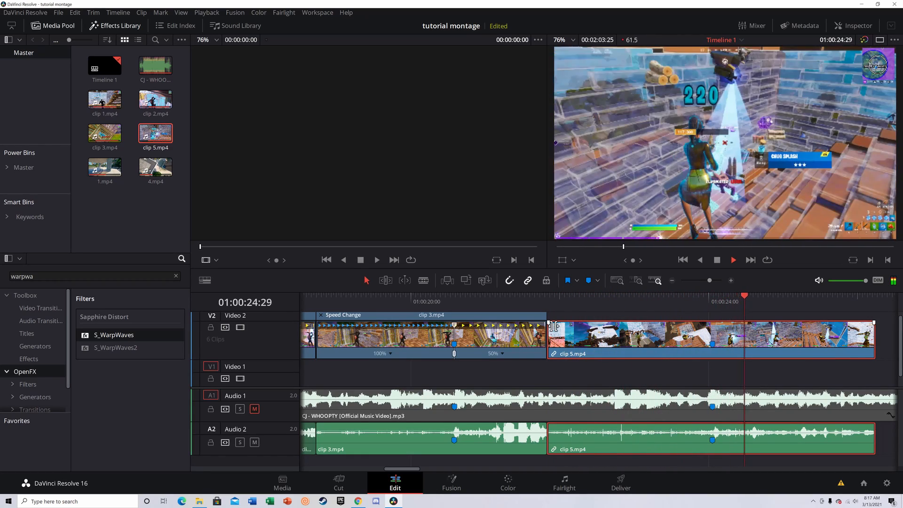
pyautogui.press('space')
pyautogui.moveTo(751, 300); pyautogui.dragTo(714, 305)
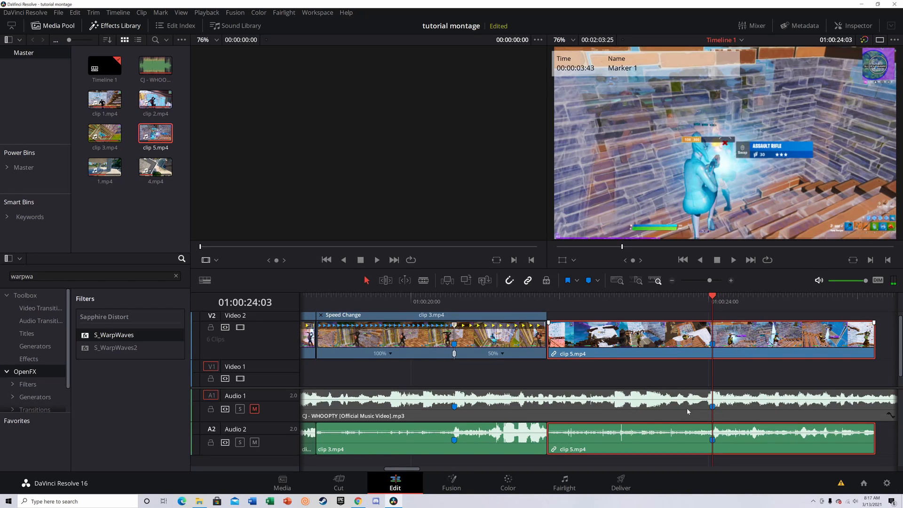
# Step: Unmute the music on Audio 1 and save the project
pyautogui.click(520, 397)
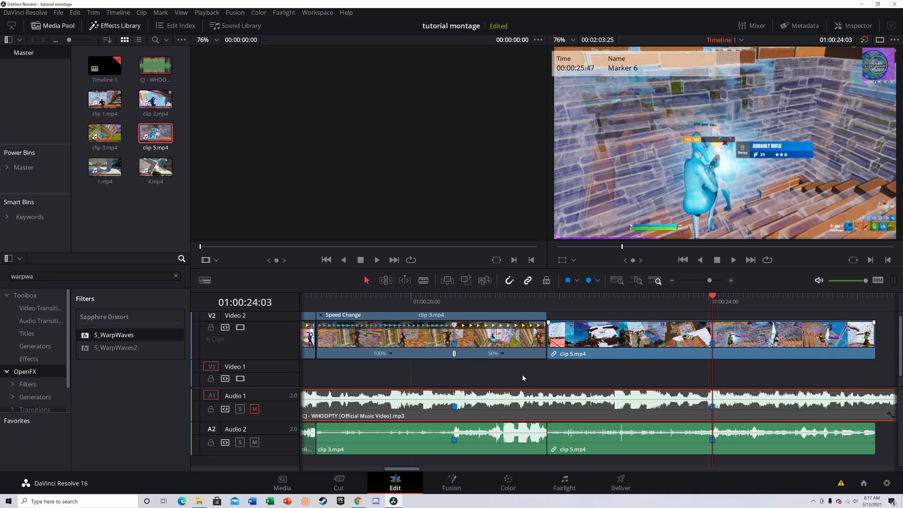
pyautogui.click(255, 409)
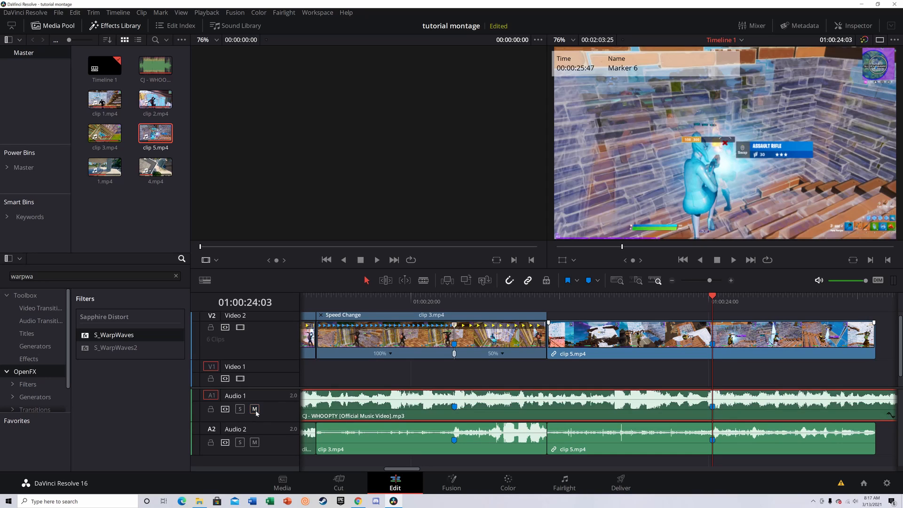
pyautogui.click(333, 375)
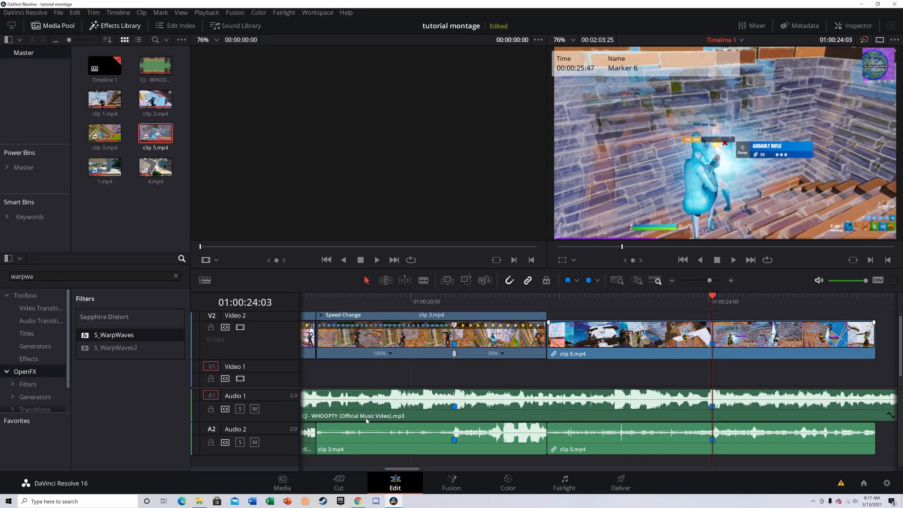
pyautogui.hotkey('ctrl', 's')
# Step: Cut the music at the end of clip 5.mp4, at 01:00:26:15, and delete the remainder
pyautogui.click(587, 418)
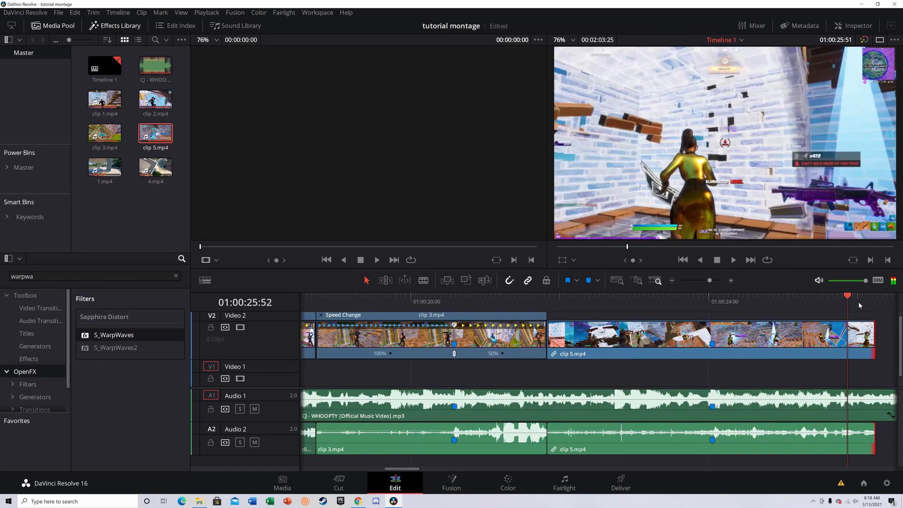
pyautogui.moveTo(860, 305); pyautogui.dragTo(876, 307)
pyautogui.click(423, 281)
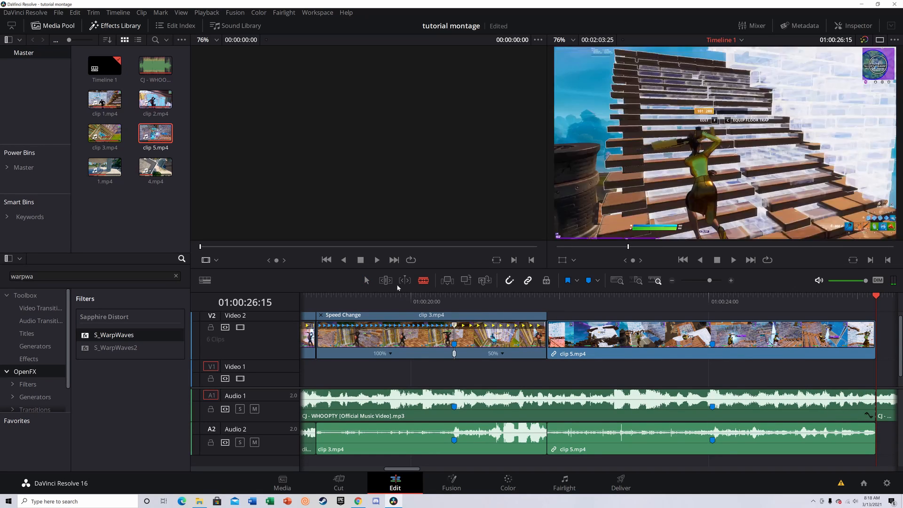
pyautogui.press('a')
pyautogui.click(892, 414)
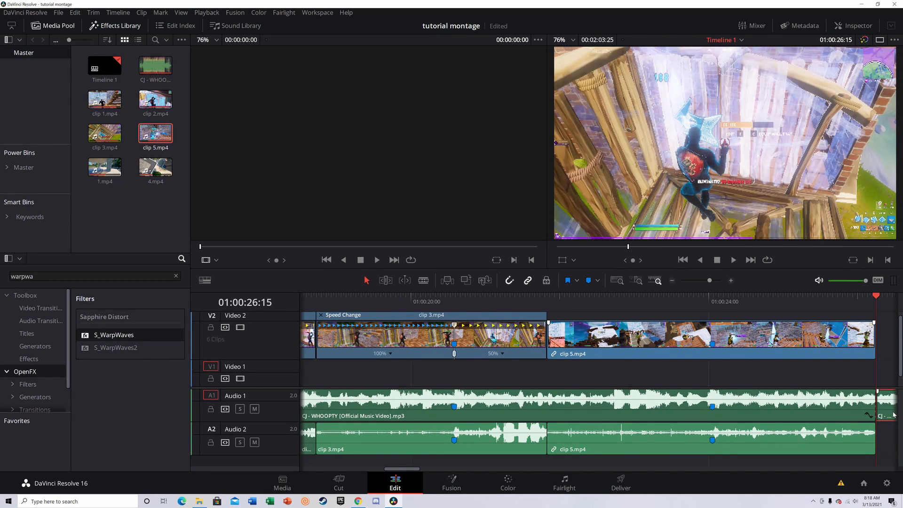
pyautogui.press('Delete')
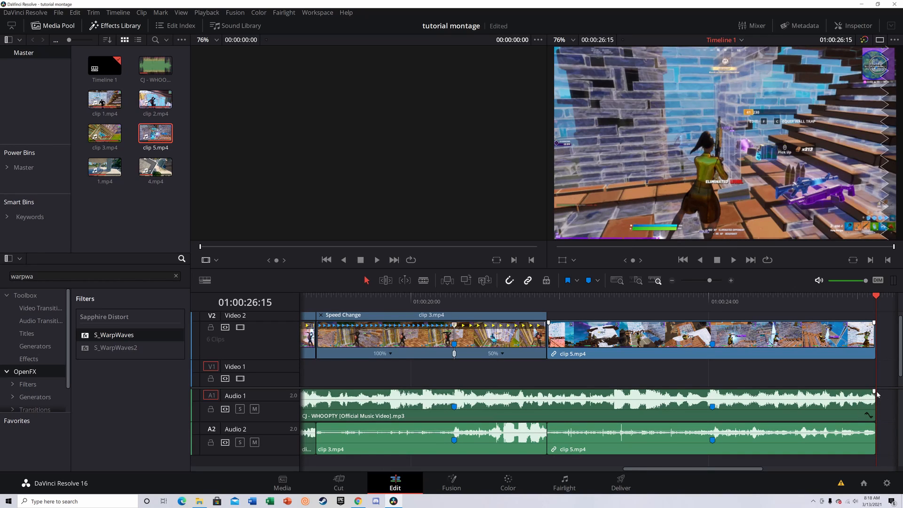
# Step: Add matching fade-outs at the end of the music, clip 5.mp4's video and clip 5.mp4's audio on Audio 2
pyautogui.moveTo(874, 392); pyautogui.dragTo(830, 392)
pyautogui.moveTo(868, 298); pyautogui.dragTo(831, 305)
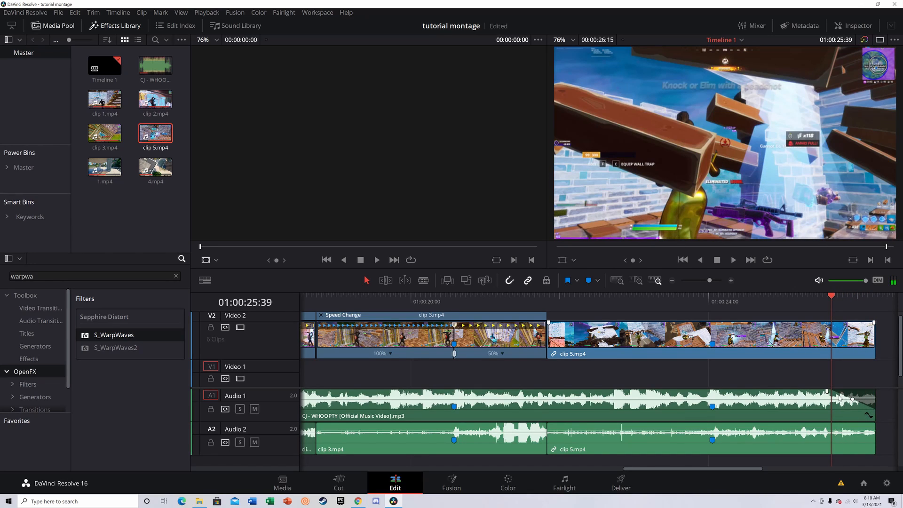
pyautogui.moveTo(832, 392); pyautogui.dragTo(778, 392)
pyautogui.moveTo(873, 323); pyautogui.dragTo(778, 324)
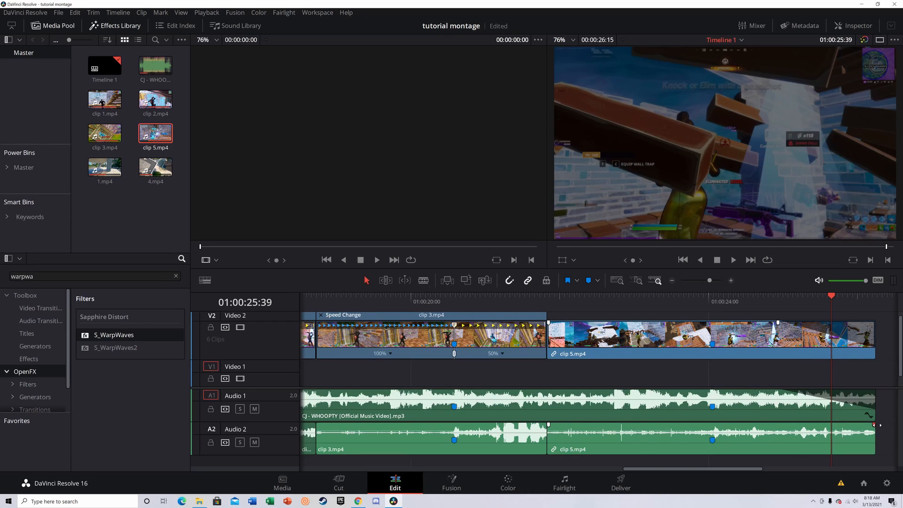
pyautogui.moveTo(874, 425); pyautogui.dragTo(777, 425)
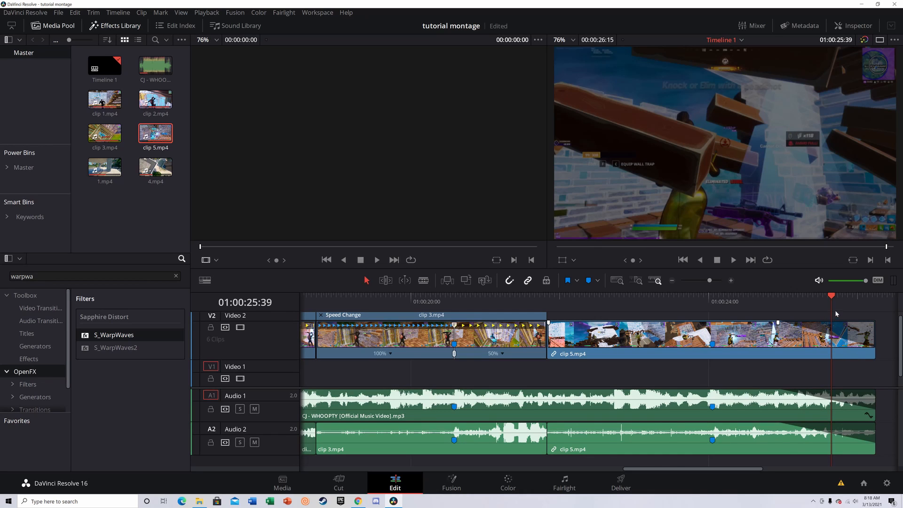
# Step: Retime clip 5.mp4 with a speed point at its marker, keeping 100% before it and setting 50% after it
pyautogui.moveTo(829, 301)
pyautogui.mouseDown()
pyautogui.moveTo(791, 303)
pyautogui.moveTo(734, 329)
pyautogui.moveTo(729, 369)
pyautogui.mouseUp()
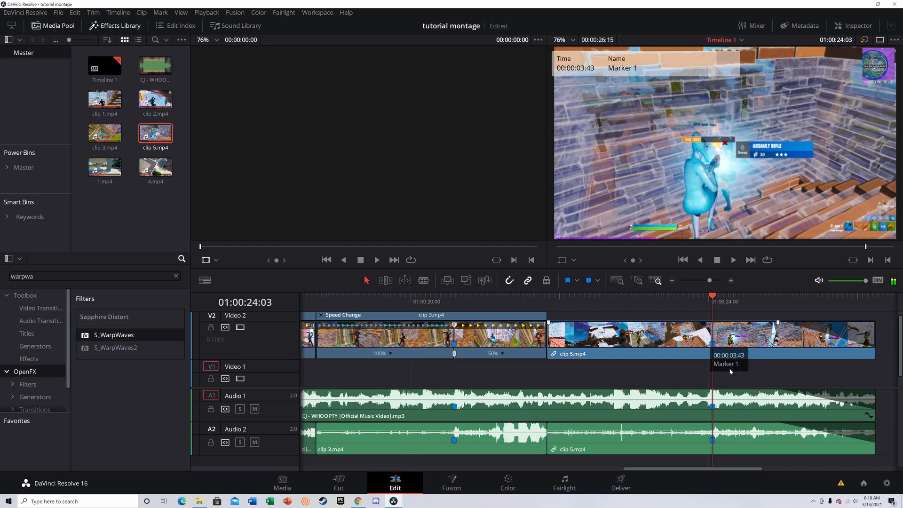
pyautogui.click(742, 344)
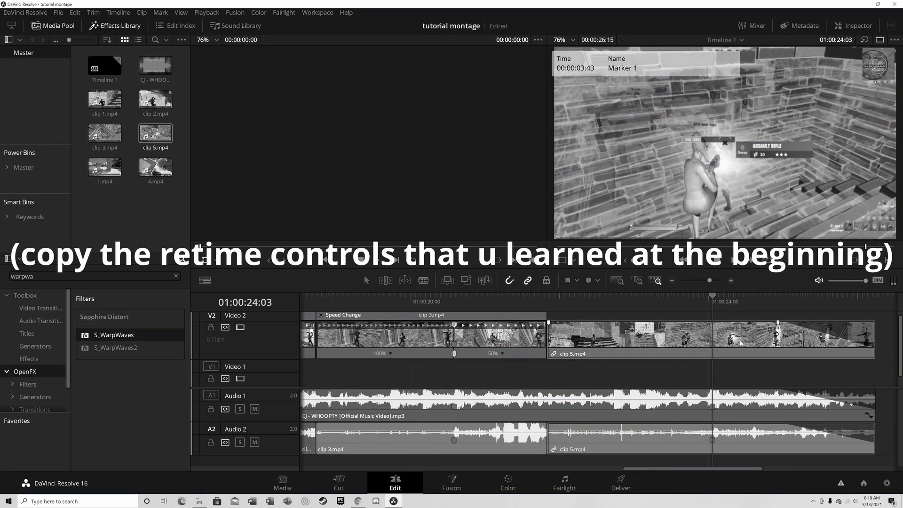
pyautogui.hotkey('ctrl', 'r')
pyautogui.rightClick(760, 350)
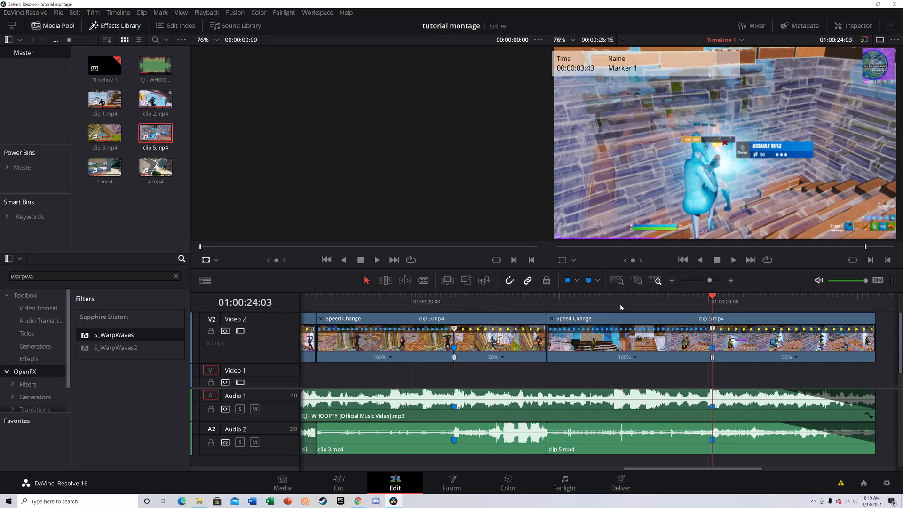
# Step: Import the "Yarn Shockwave With effects rendered" video from the Downloads folder into the media pool
pyautogui.hotkey('ctrl', 'i')
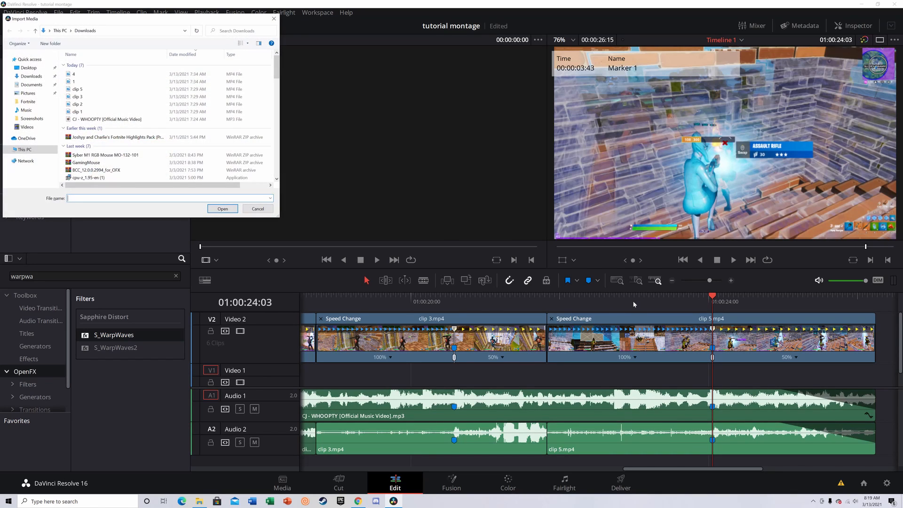
pyautogui.scroll(-4, 112, 136)
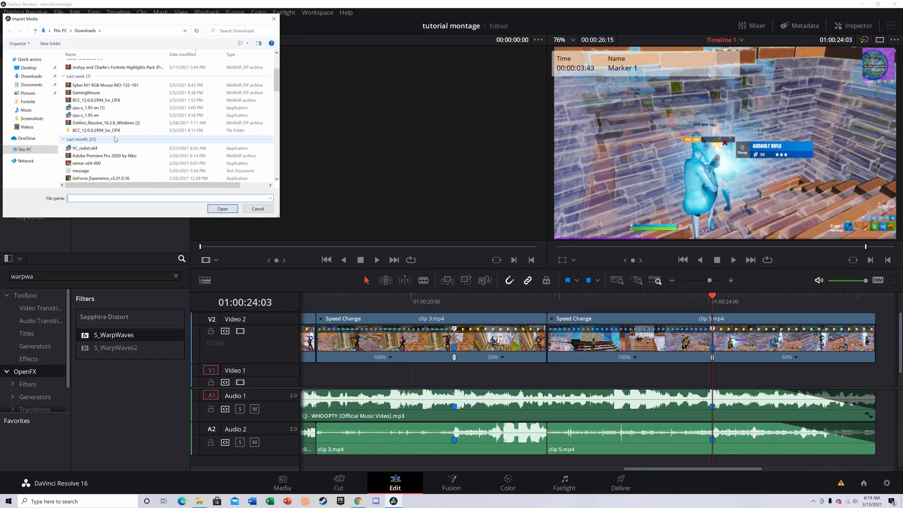
pyautogui.scroll(-2, 115, 139)
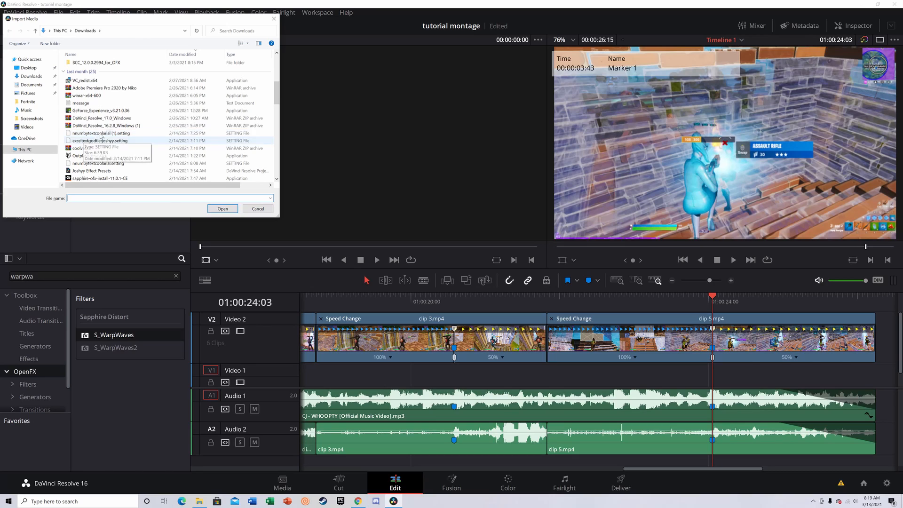
pyautogui.scroll(-1, 121, 130)
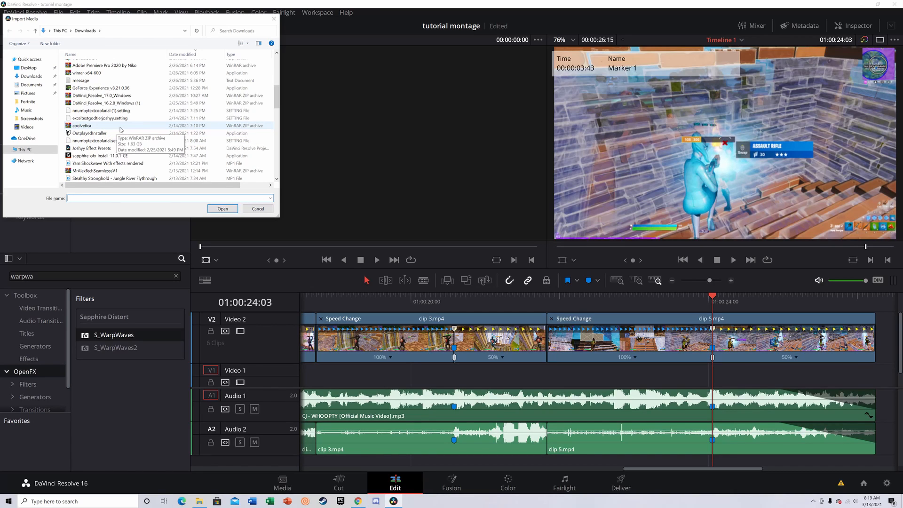
pyautogui.click(137, 164)
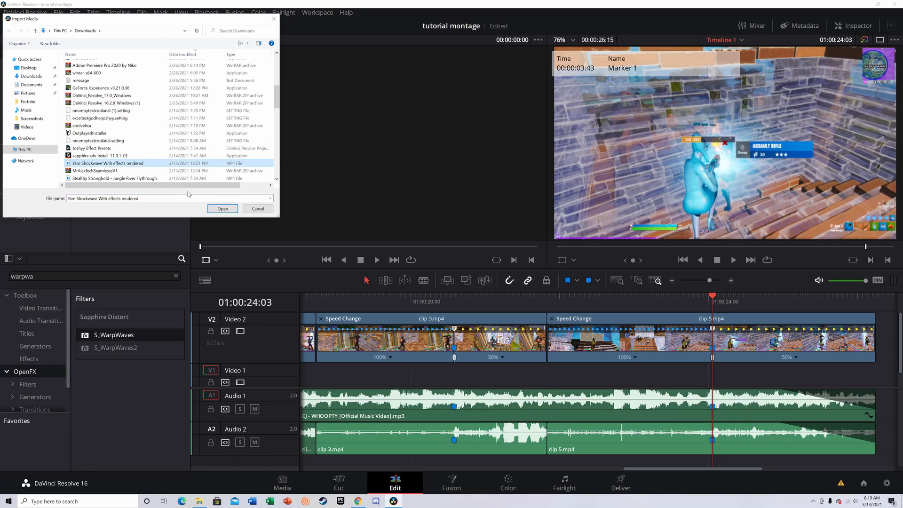
pyautogui.click(222, 209)
# Step: Place the shockwave clip on Video 3 at the start of clip 5.mp4, unlink its audio and delete that audio
pyautogui.moveTo(107, 203); pyautogui.dragTo(577, 331)
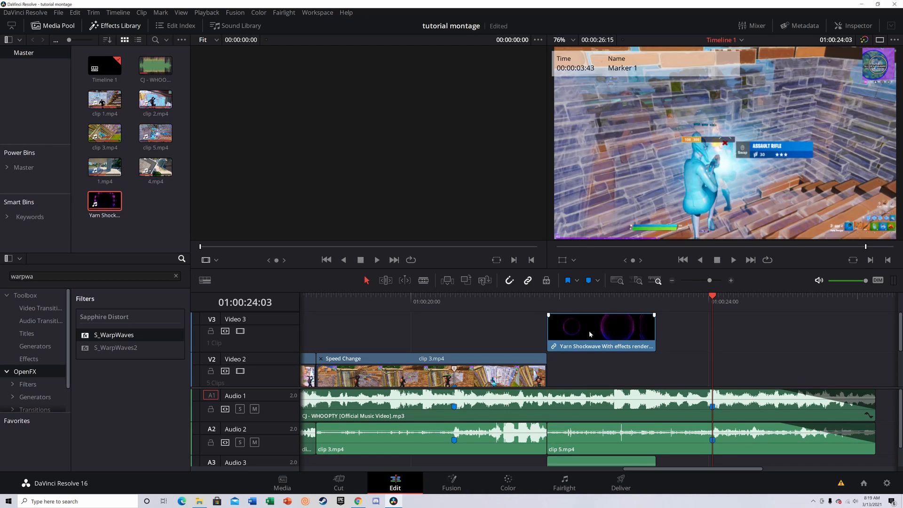
pyautogui.rightClick(614, 320)
pyautogui.click(663, 342)
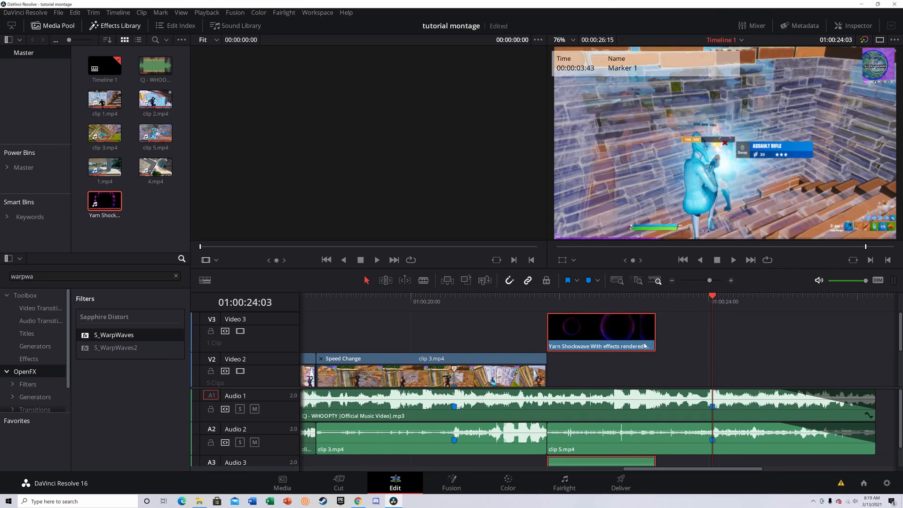
pyautogui.scroll(-3, 609, 334)
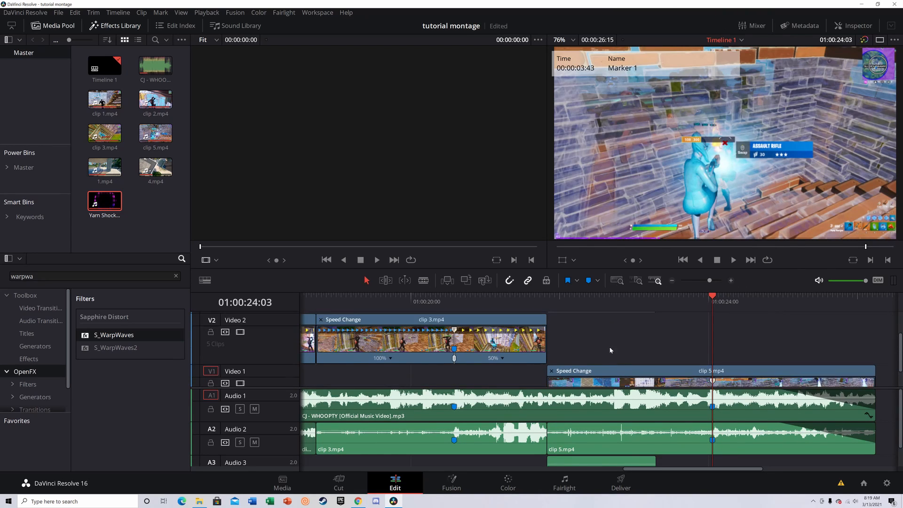
pyautogui.click(604, 462)
pyautogui.press('Delete')
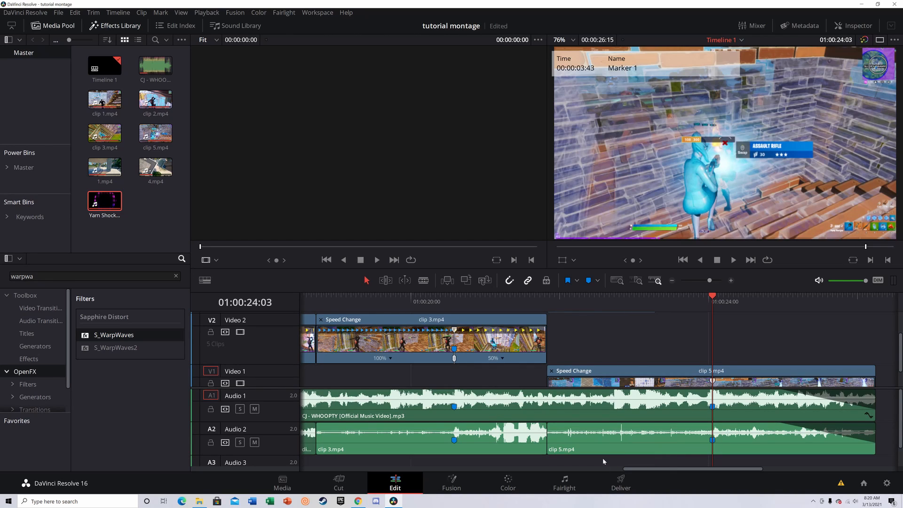
# Step: Move the shockwave clip down to Video 2, directly above the start of clip 5.mp4
pyautogui.scroll(3, 597, 348)
pyautogui.click(596, 348)
pyautogui.moveTo(596, 348); pyautogui.dragTo(597, 378)
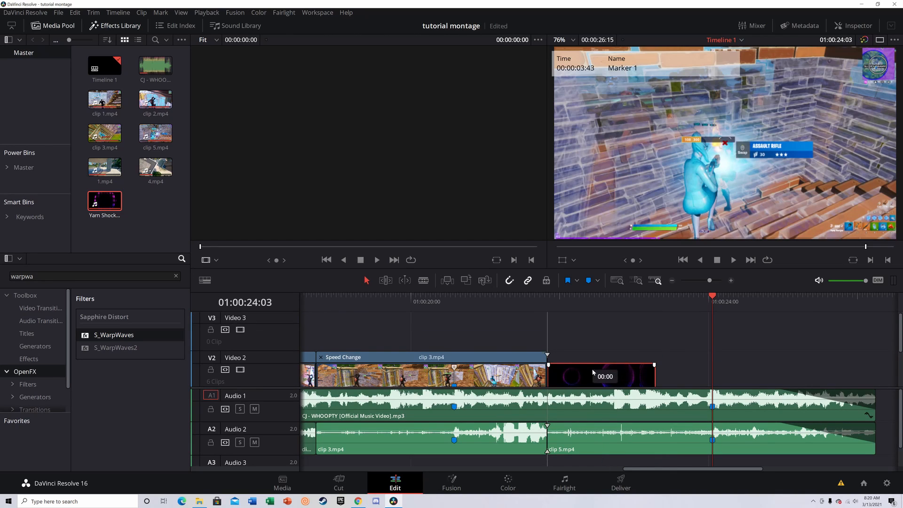
pyautogui.scroll(-3, 638, 331)
pyautogui.scroll(1, 635, 334)
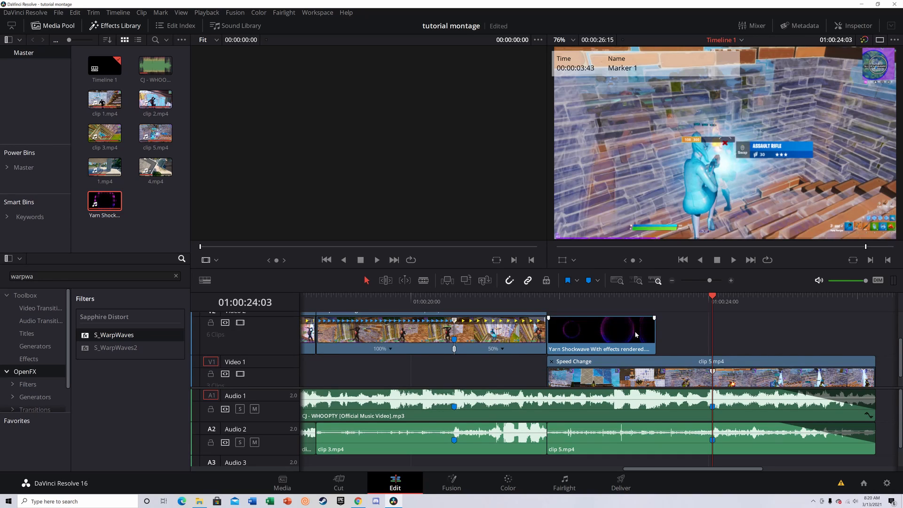
# Step: Change the shockwave clip's speed to 600%
pyautogui.moveTo(711, 301); pyautogui.dragTo(549, 330)
pyautogui.click(567, 333)
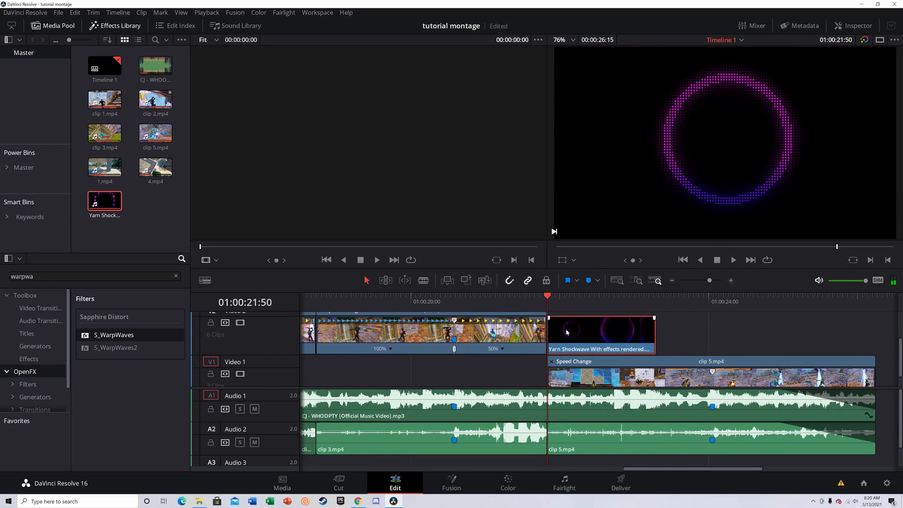
pyautogui.rightClick(566, 332)
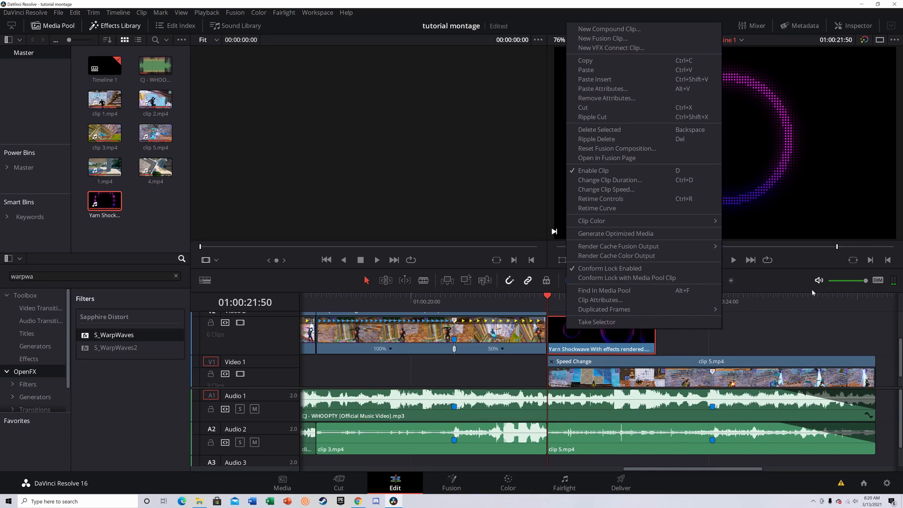
pyautogui.click(657, 187)
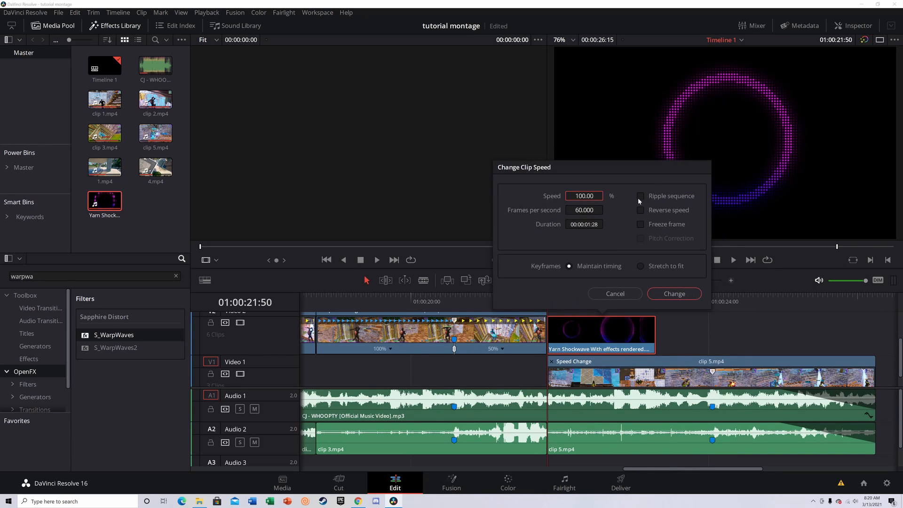
pyautogui.doubleClick(592, 196)
pyautogui.write('600')
pyautogui.click(691, 295)
# Step: Move the shockwave clip so it ends at clip 5.mp4's marker at 01:00:24:03, and play through that moment
pyautogui.moveTo(559, 335); pyautogui.dragTo(728, 335)
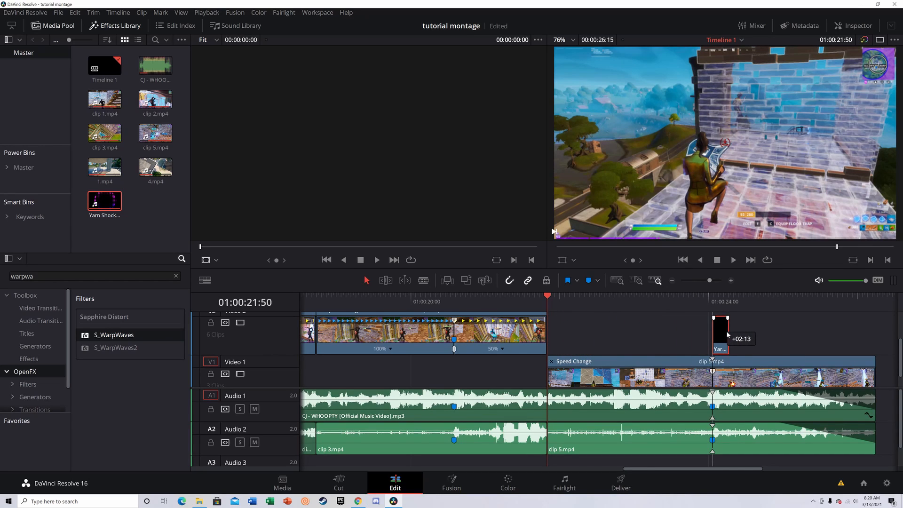
pyautogui.moveTo(728, 335); pyautogui.dragTo(710, 335)
pyautogui.moveTo(552, 303); pyautogui.dragTo(686, 310)
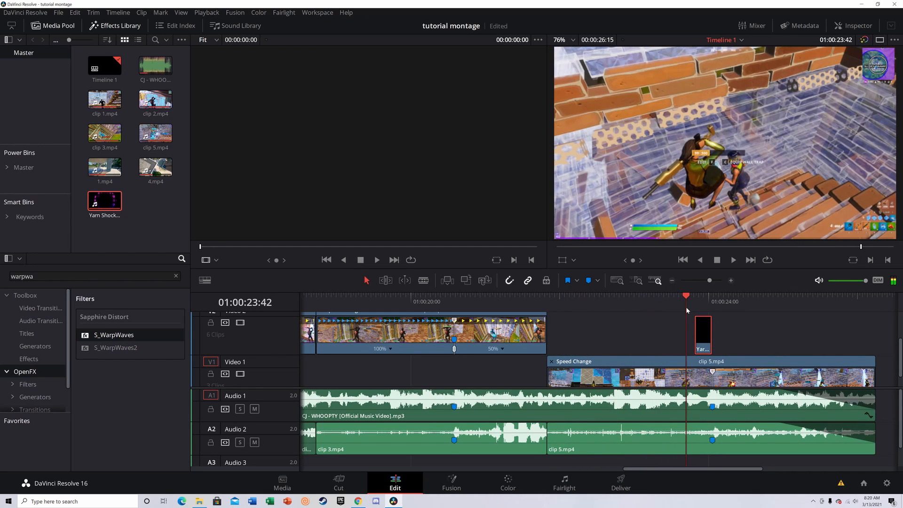
pyautogui.press('space')
pyautogui.click(696, 301)
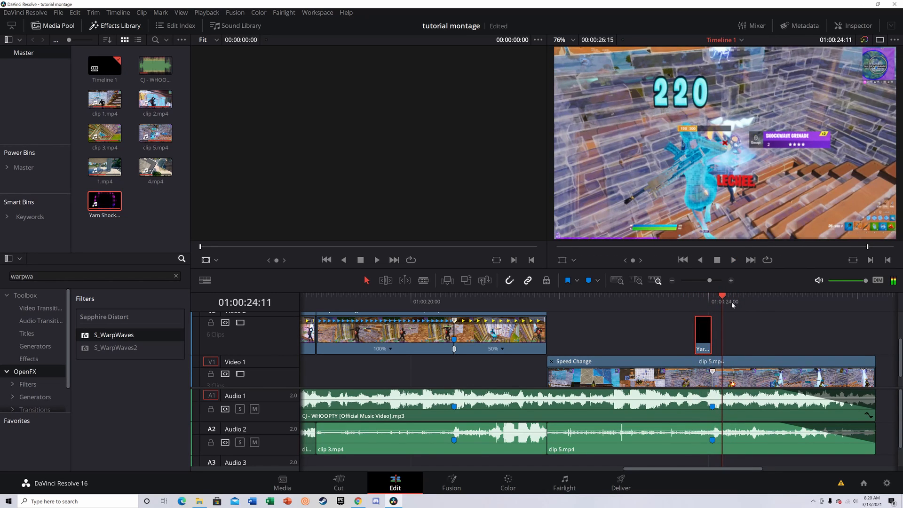
pyautogui.click(695, 303)
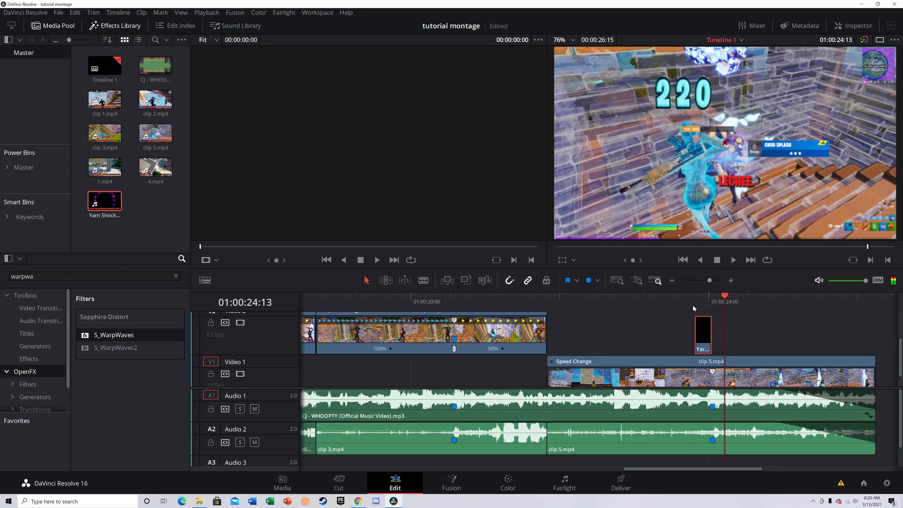
# Step: Reposition the shockwave clip so it is centred on clip 5.mp4's marker at 01:00:24:03, and play through that moment
pyautogui.click(710, 341)
pyautogui.moveTo(710, 341); pyautogui.dragTo(713, 336)
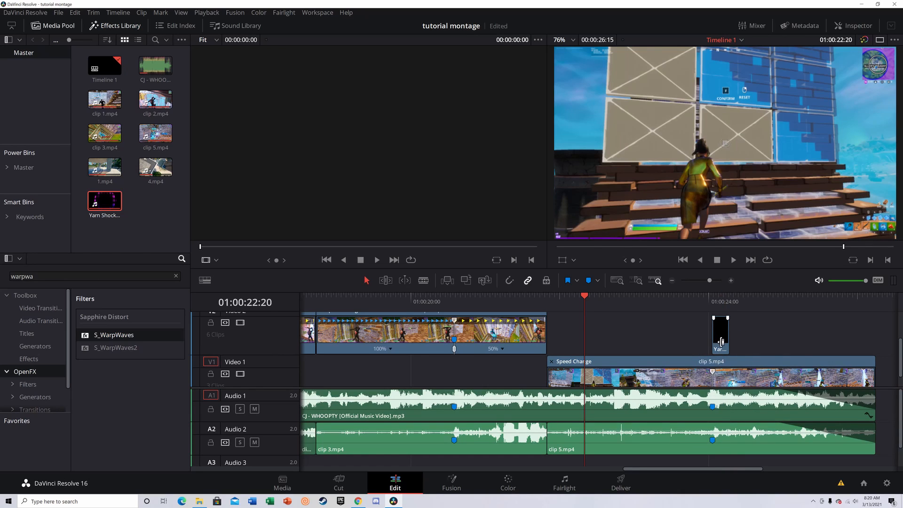
pyautogui.click(721, 342)
pyautogui.moveTo(722, 341); pyautogui.dragTo(713, 352)
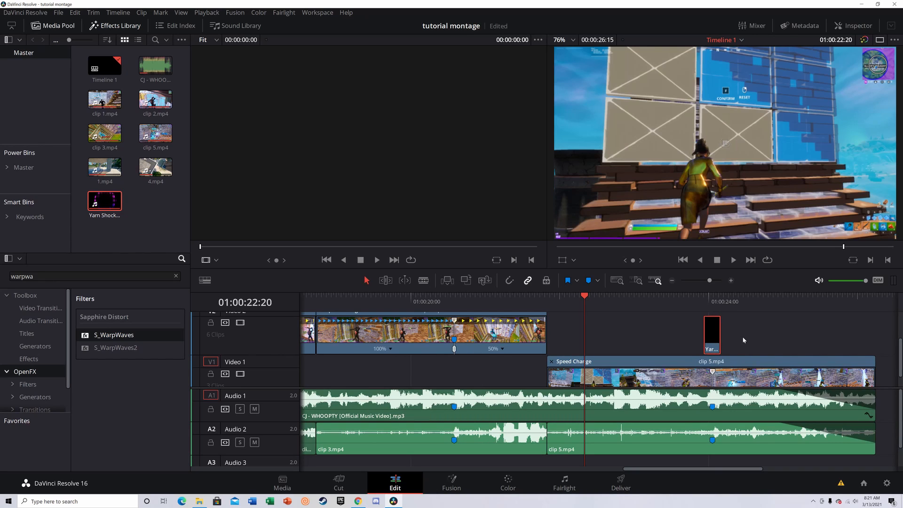
pyautogui.moveTo(587, 298); pyautogui.dragTo(694, 315)
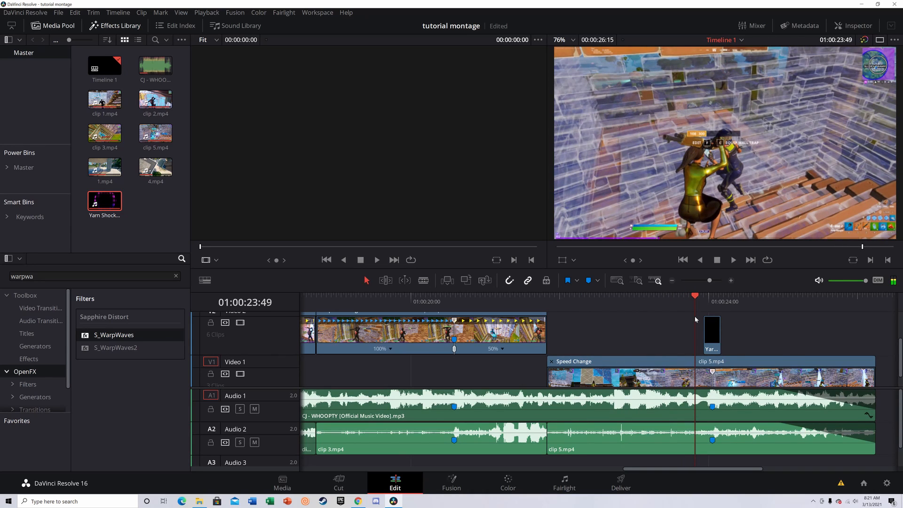
pyautogui.press('space')
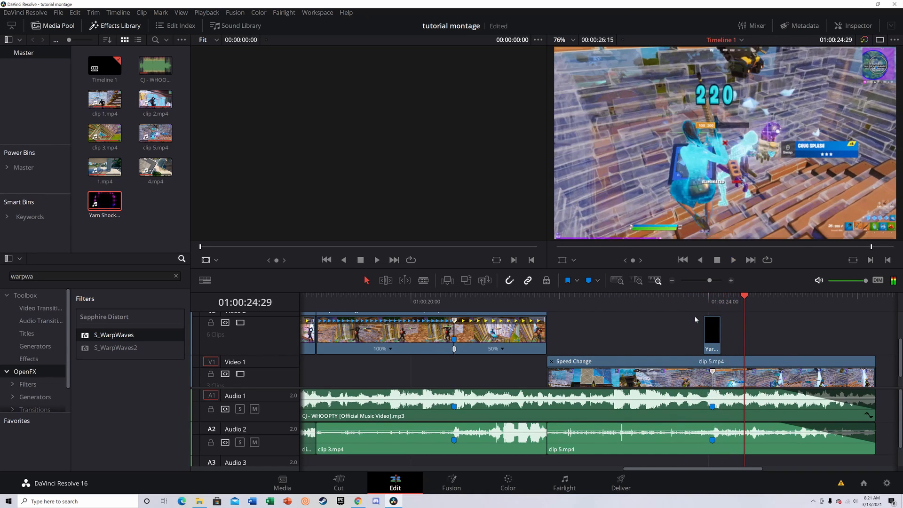
pyautogui.moveTo(743, 299); pyautogui.dragTo(706, 329)
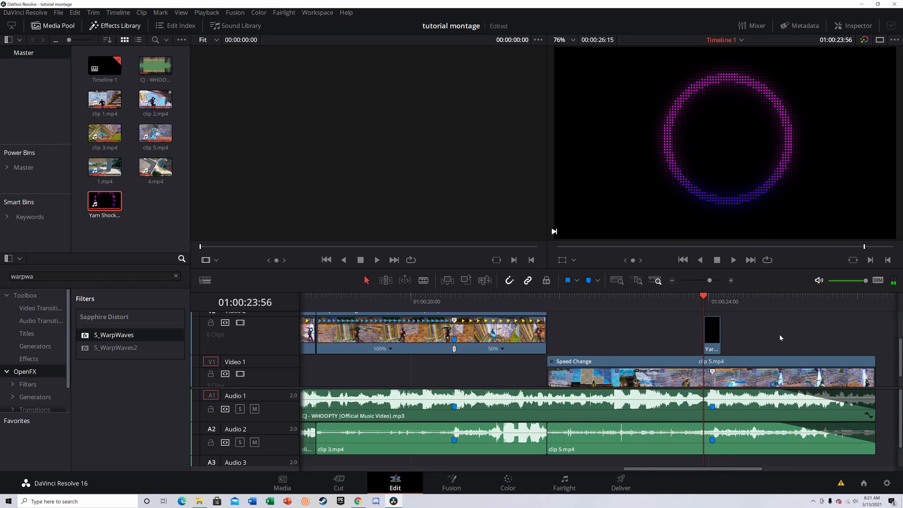
# Step: Add a Delta Keyer node between MediaIn1 and MediaOut1 in the shockwave clip's Fusion composition
pyautogui.click(712, 333)
pyautogui.click(451, 482)
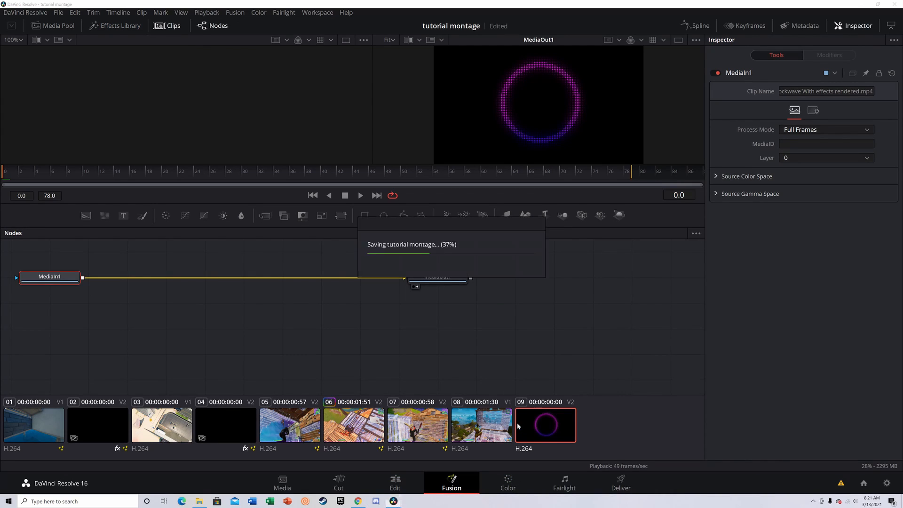
pyautogui.hotkey('shift', 'space')
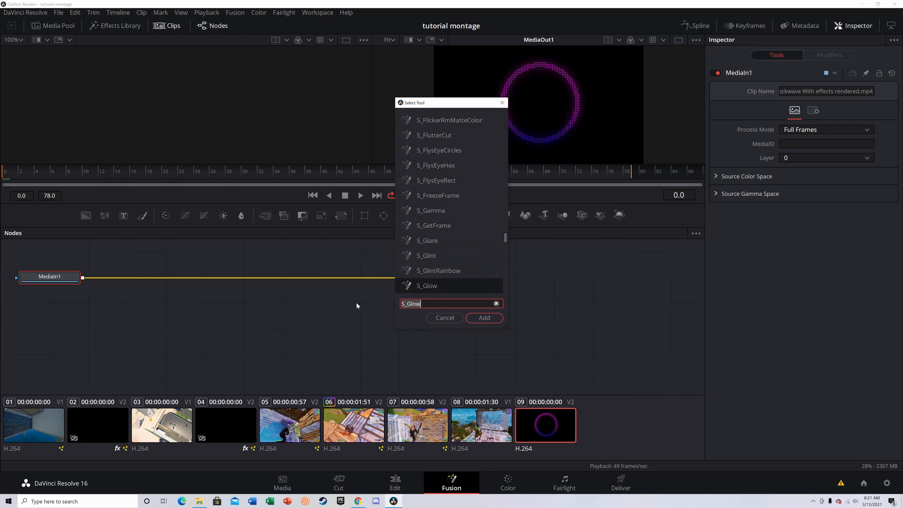
pyautogui.write('delta')
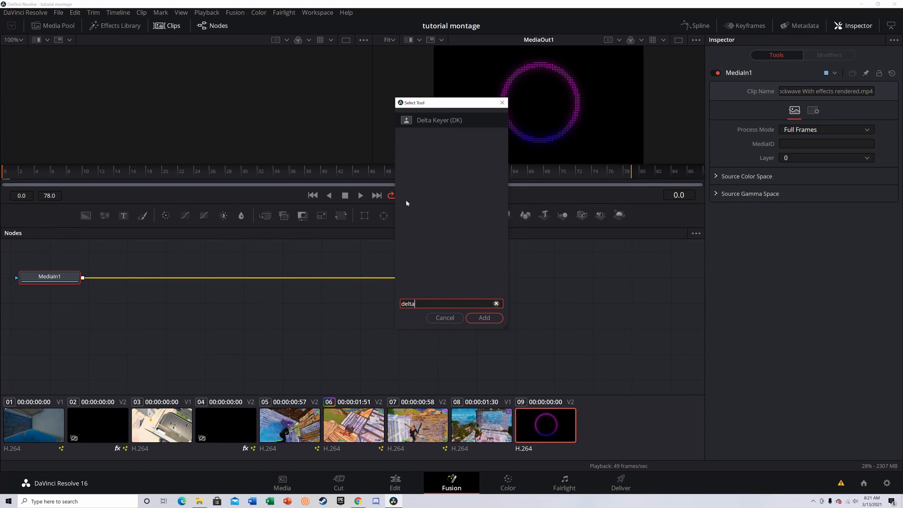
pyautogui.click(436, 124)
pyautogui.click(486, 320)
pyautogui.moveTo(128, 279); pyautogui.dragTo(267, 282)
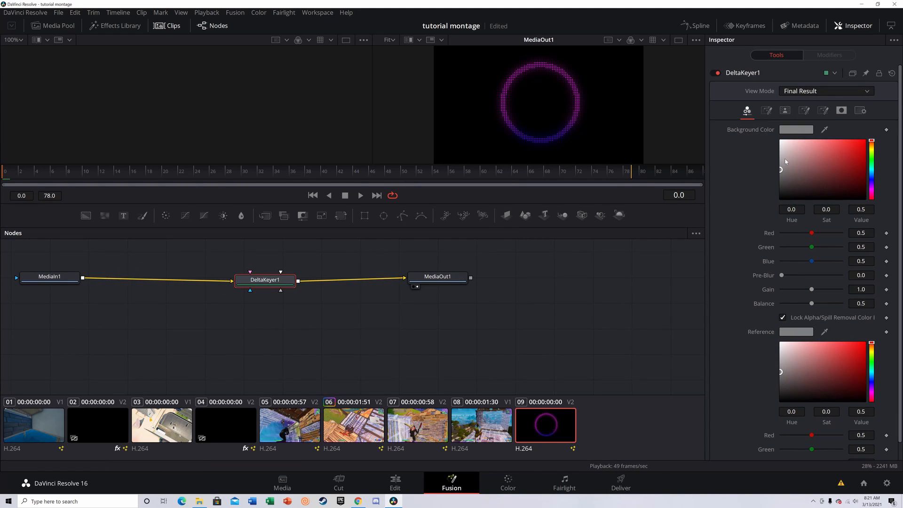
# Step: Set the Delta Keyer's background color to black with value 0.0, and check the keyed shockwave over clip 5.mp4 on the Edit page
pyautogui.moveTo(781, 171); pyautogui.dragTo(781, 198)
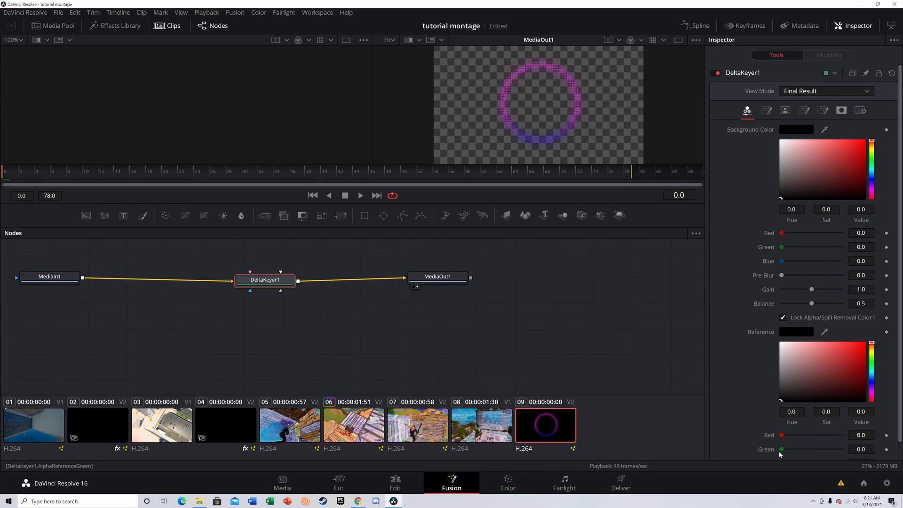
pyautogui.click(395, 480)
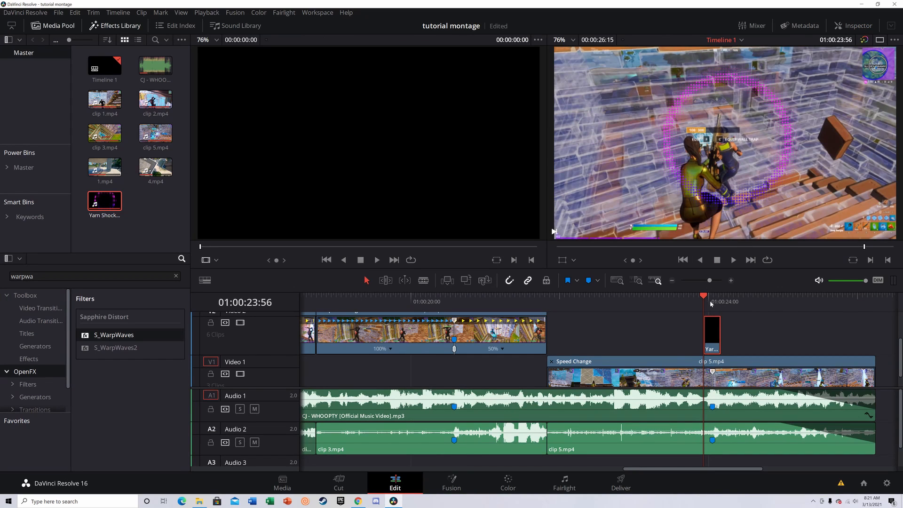
pyautogui.moveTo(703, 298)
pyautogui.mouseDown()
pyautogui.moveTo(695, 304)
pyautogui.moveTo(737, 304)
pyautogui.moveTo(706, 311)
pyautogui.mouseUp()
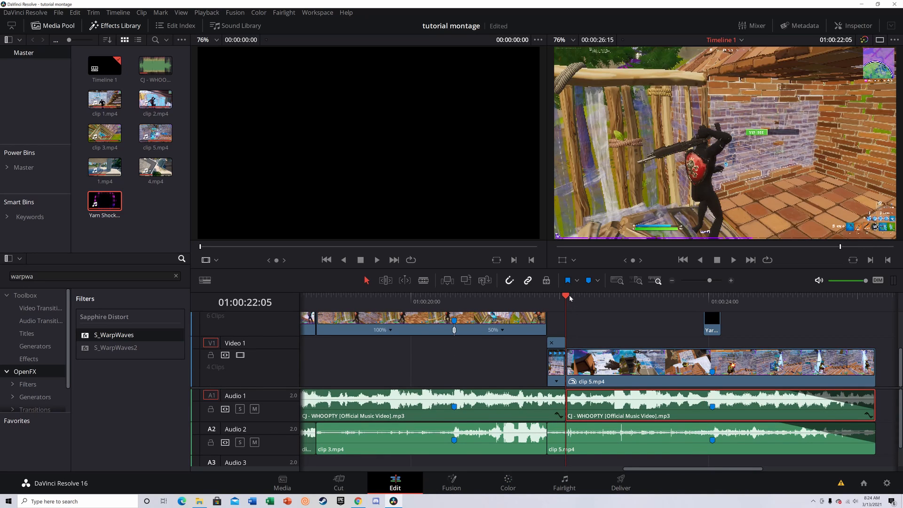
# Step: Split the clip 5.mp4 video and the music track at the marker at 01:00:24:03
pyautogui.moveTo(570, 301)
pyautogui.mouseDown()
pyautogui.moveTo(704, 302)
pyautogui.moveTo(712, 311)
pyautogui.mouseUp()
pyautogui.click(697, 369)
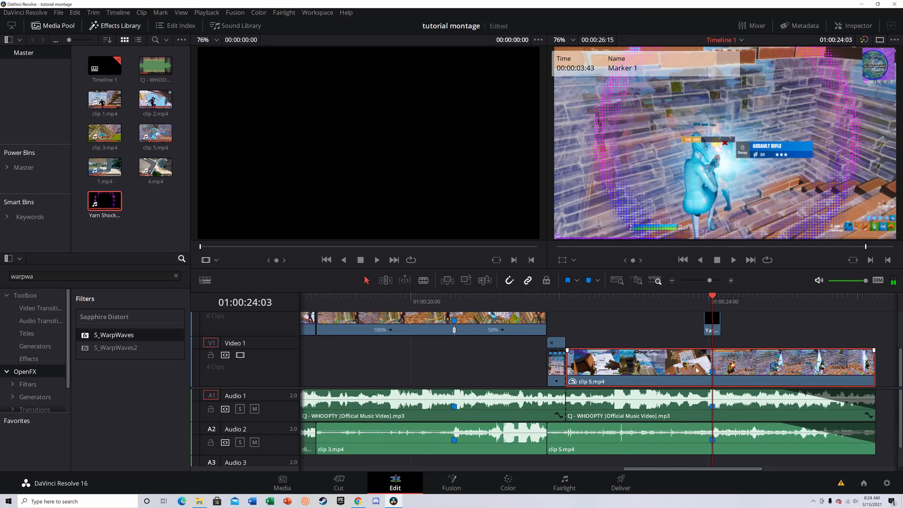
pyautogui.click(424, 280)
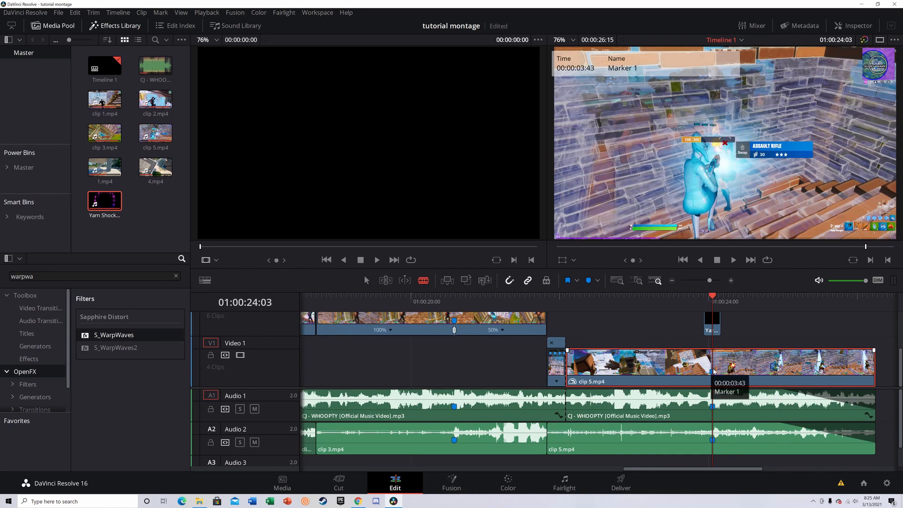
pyautogui.click(713, 372)
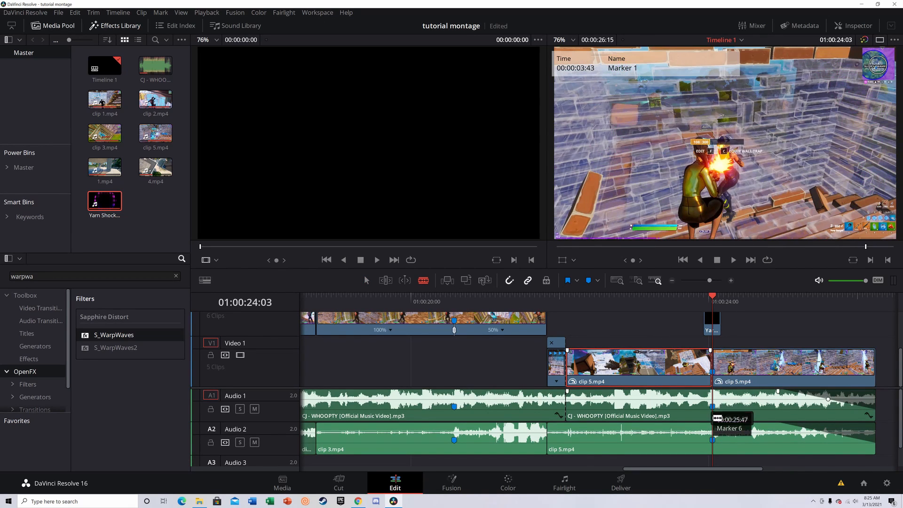
pyautogui.click(713, 418)
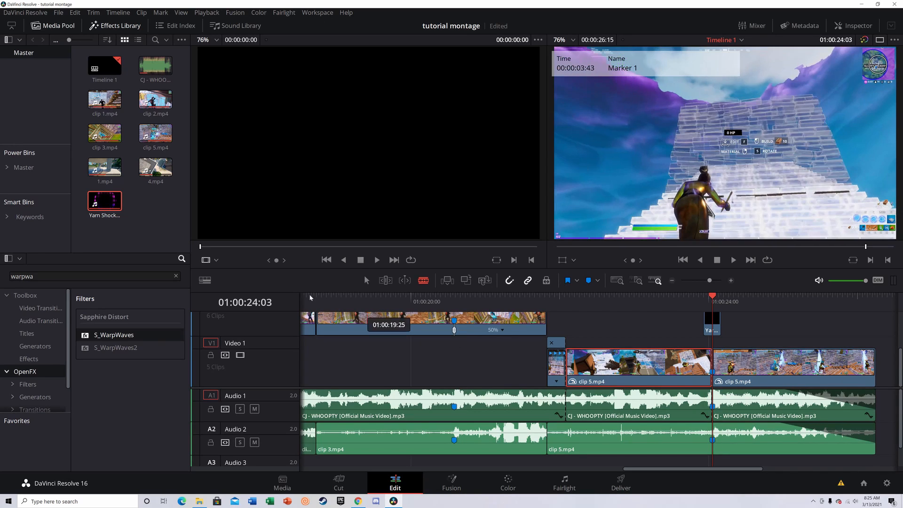
pyautogui.click(371, 282)
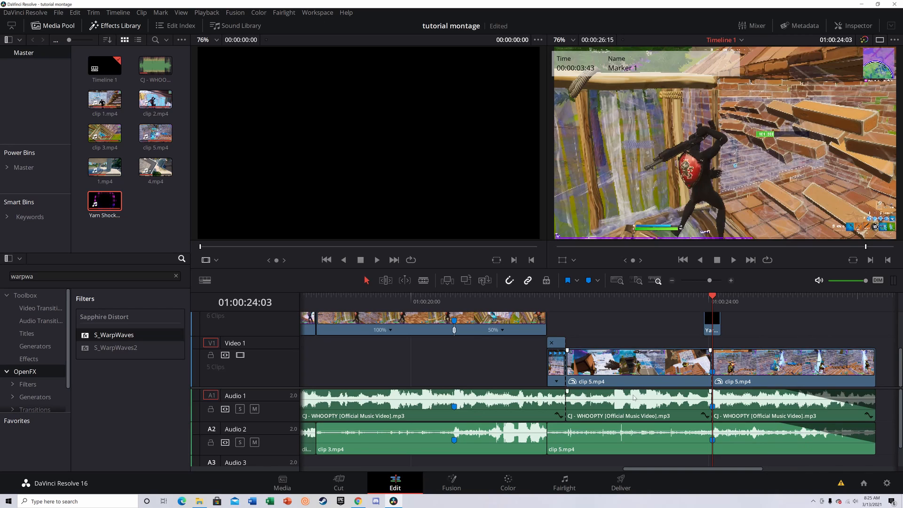
# Step: Enable the clip equalizer on the music section from 01:00:22:05 to 01:00:24:03, pulling bands 1 and 4 to -24 near mid-range
pyautogui.click(617, 377)
pyautogui.click(621, 405)
pyautogui.moveTo(711, 301); pyautogui.dragTo(566, 320)
pyautogui.click(572, 384)
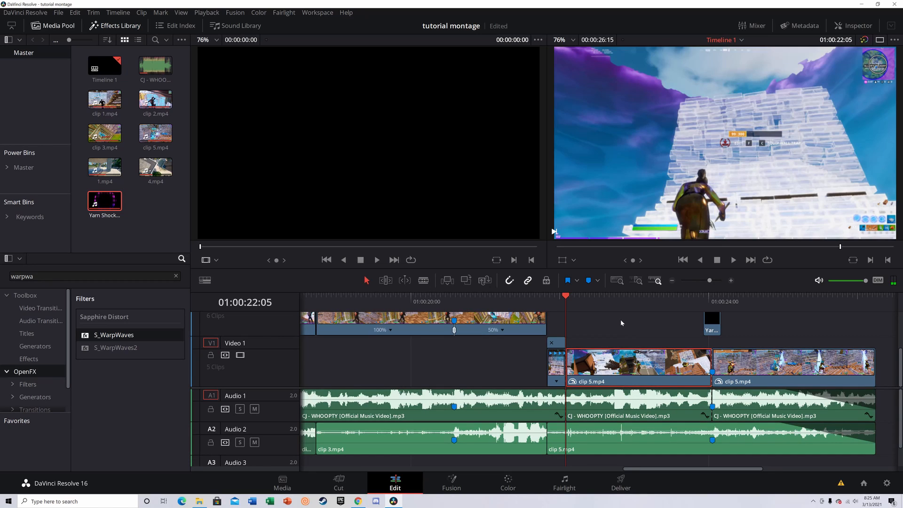
pyautogui.click(623, 401)
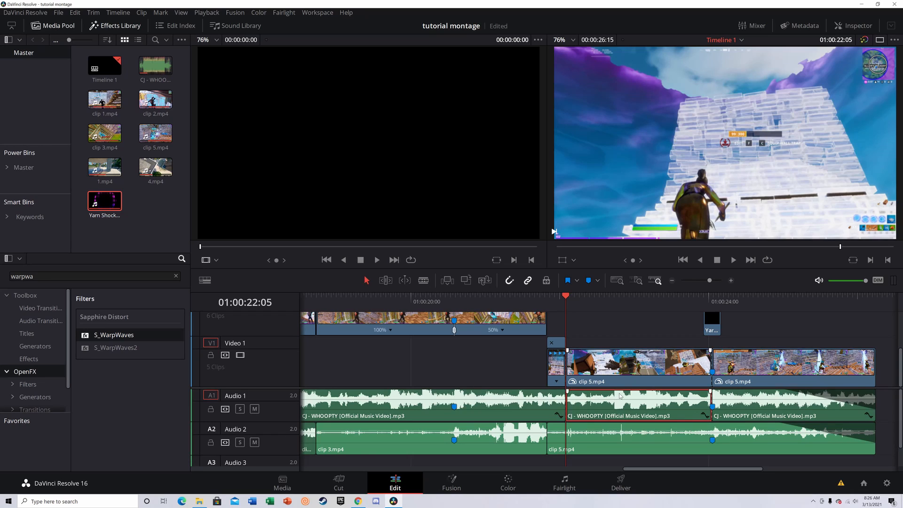
pyautogui.click(853, 25)
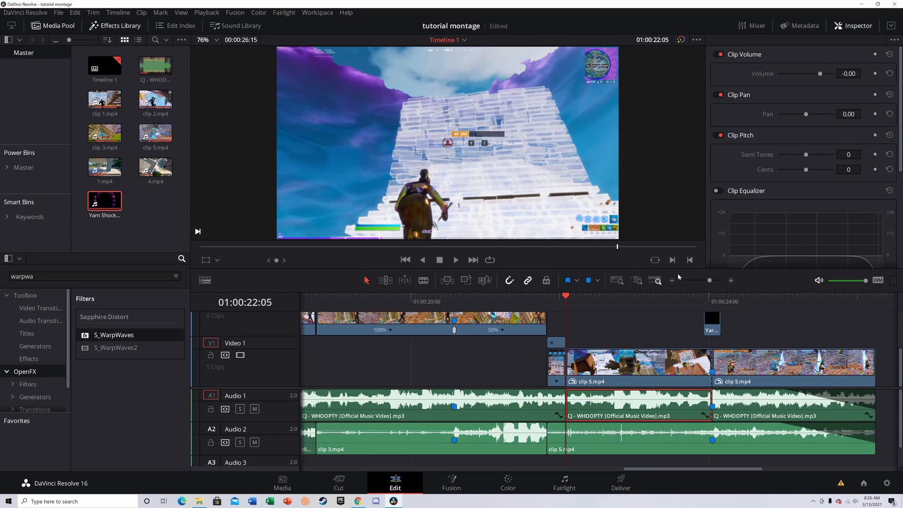
pyautogui.scroll(-3, 743, 175)
pyautogui.click(717, 120)
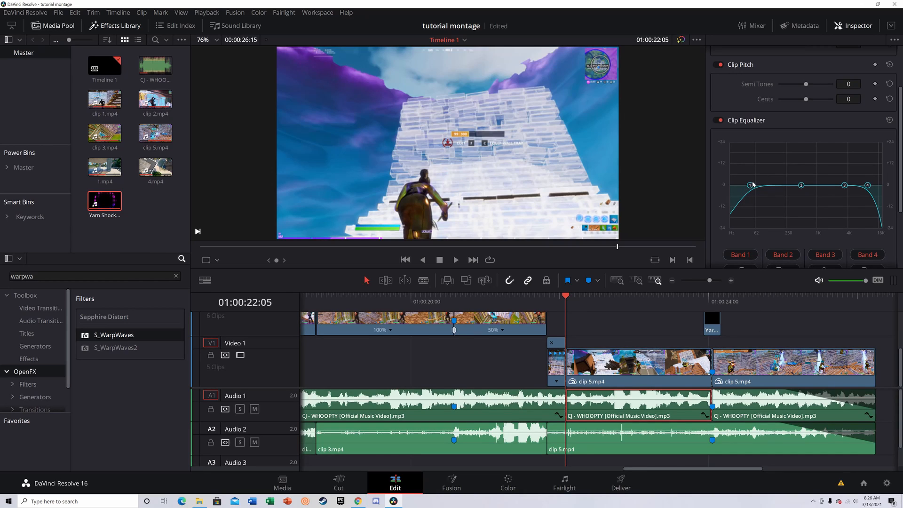
pyautogui.moveTo(750, 185); pyautogui.dragTo(812, 243)
pyautogui.moveTo(870, 190); pyautogui.dragTo(822, 229)
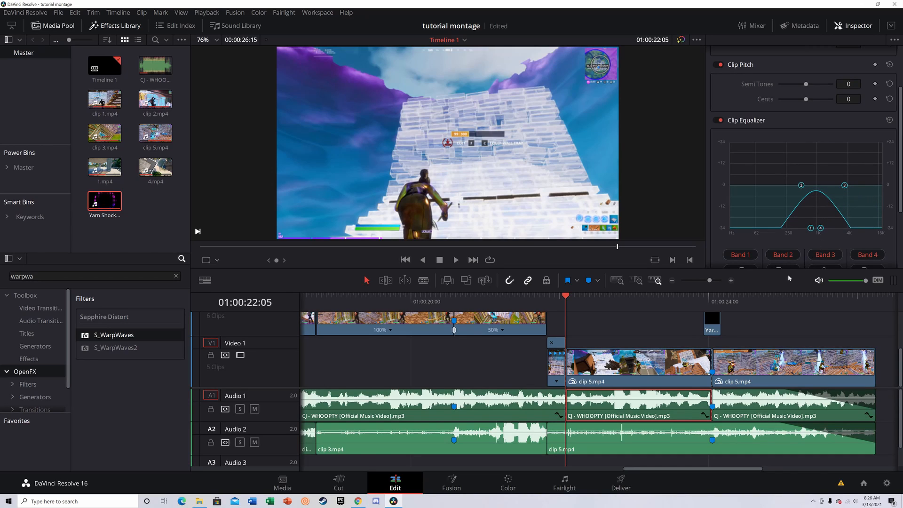
pyautogui.click(634, 328)
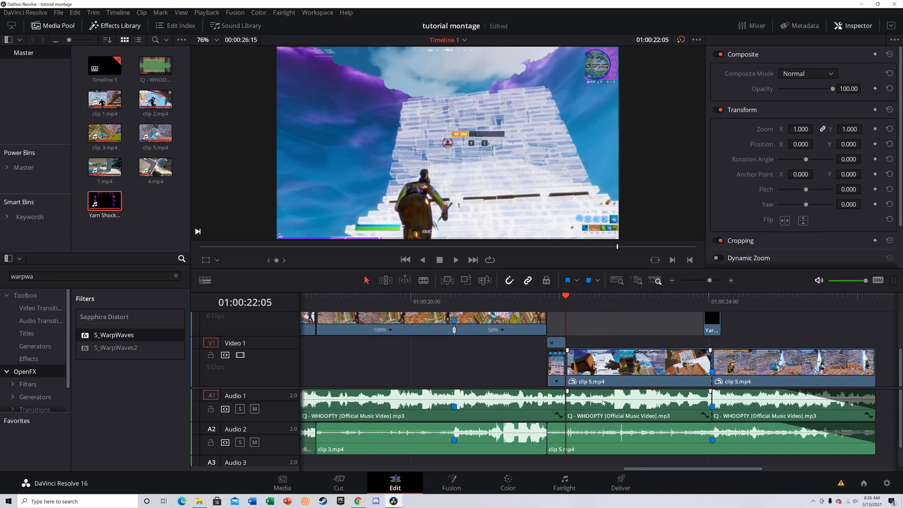
# Step: Play the equalized music section twice from 01:00:22:05 past the marker at 01:00:24:03 to check the sound
pyautogui.click(593, 414)
pyautogui.press('space')
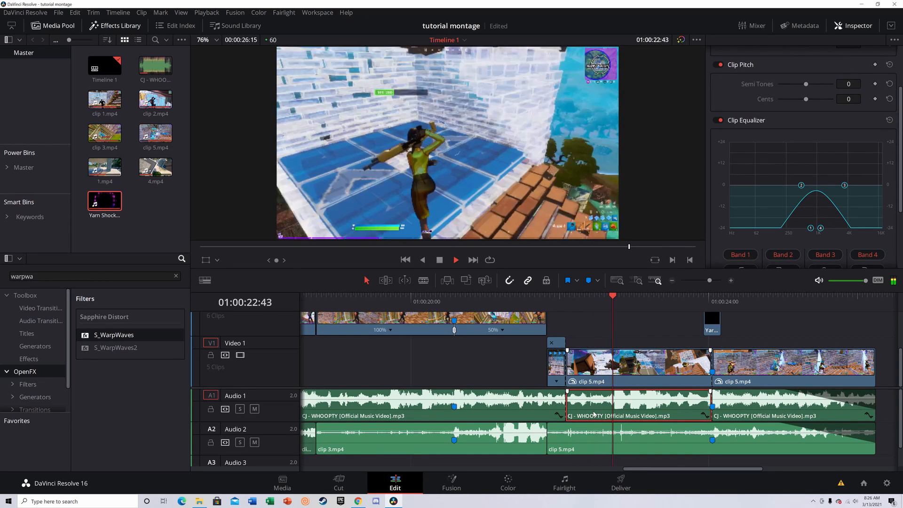
pyautogui.press('space')
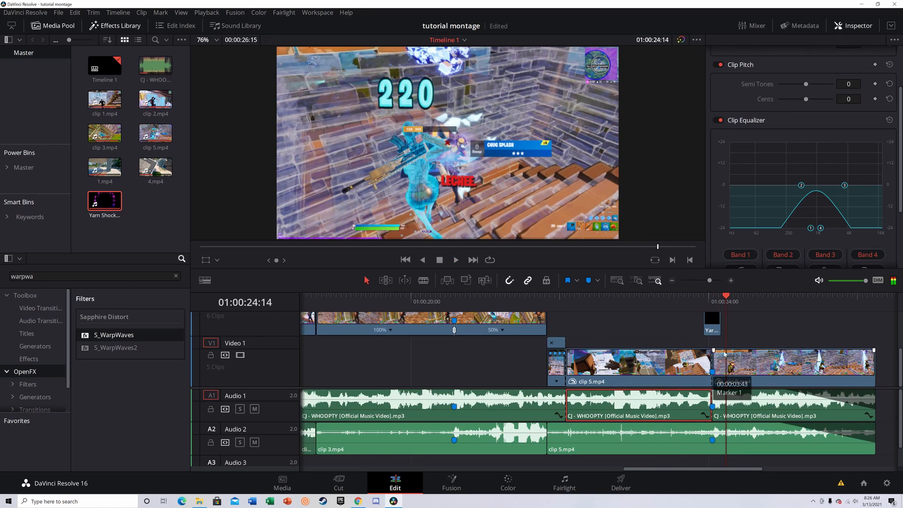
pyautogui.moveTo(714, 302); pyautogui.dragTo(562, 335)
pyautogui.press('space')
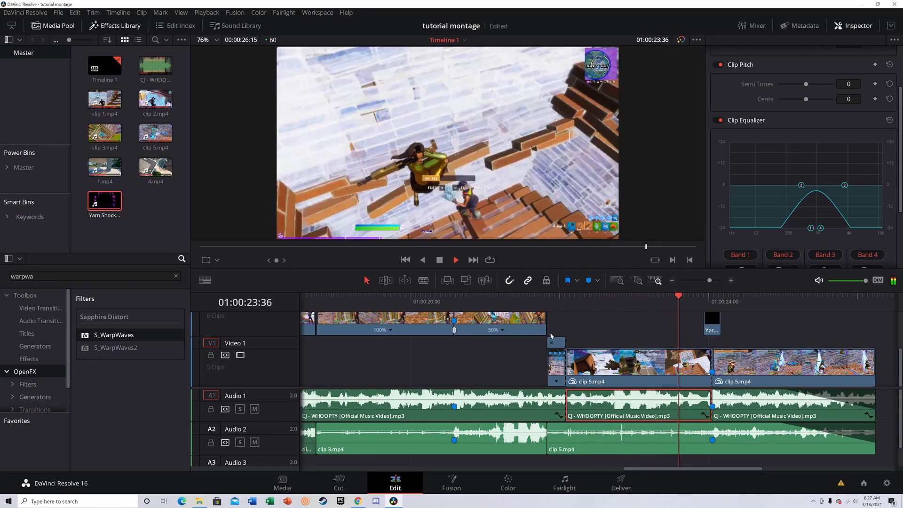
pyautogui.press('space')
pyautogui.moveTo(729, 305); pyautogui.dragTo(571, 314)
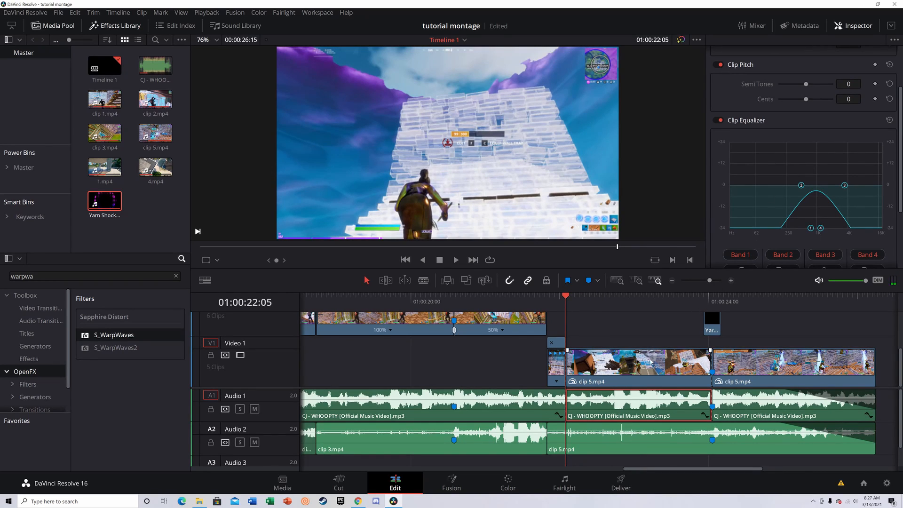
# Step: On the Color page, keyframe Corrector 1 at the start of the clip 5.mp4 section at 01:00:22:05 with saturation 31.80 and hue 50.00
pyautogui.click(645, 365)
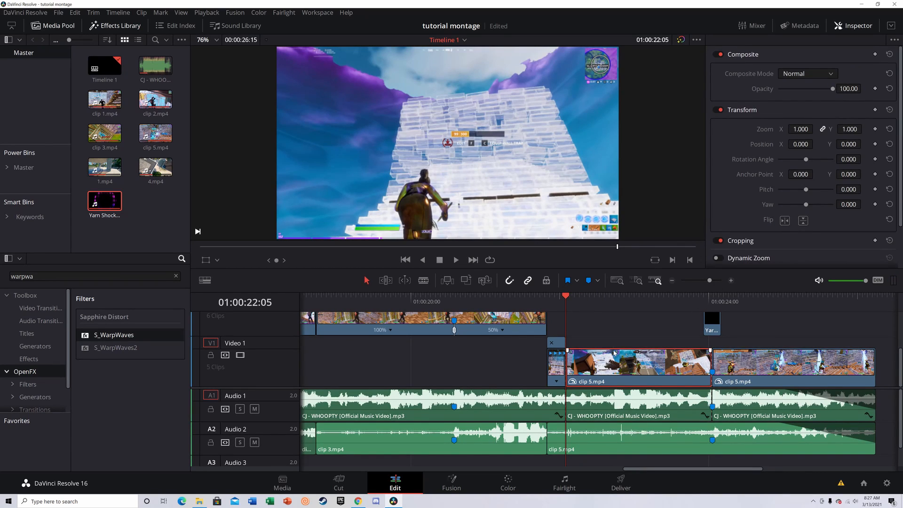
pyautogui.click(508, 482)
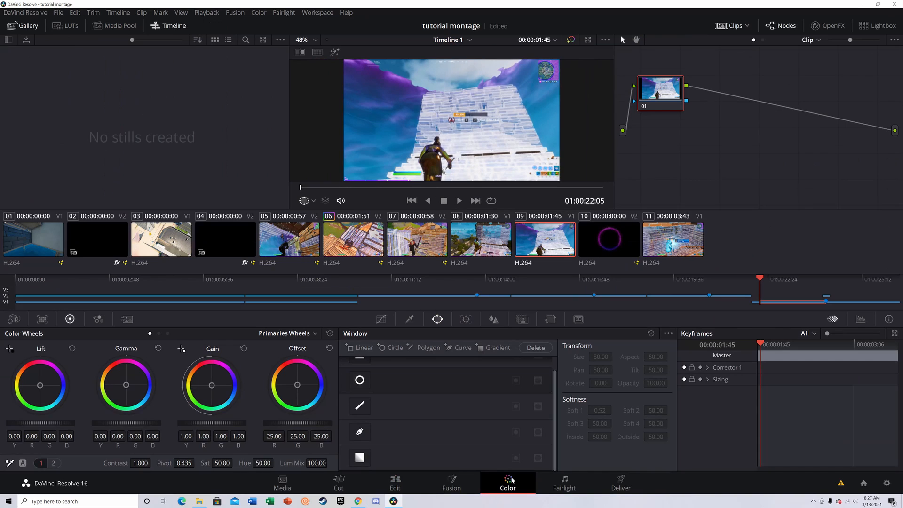
pyautogui.click(699, 368)
pyautogui.moveTo(272, 465); pyautogui.dragTo(276, 464)
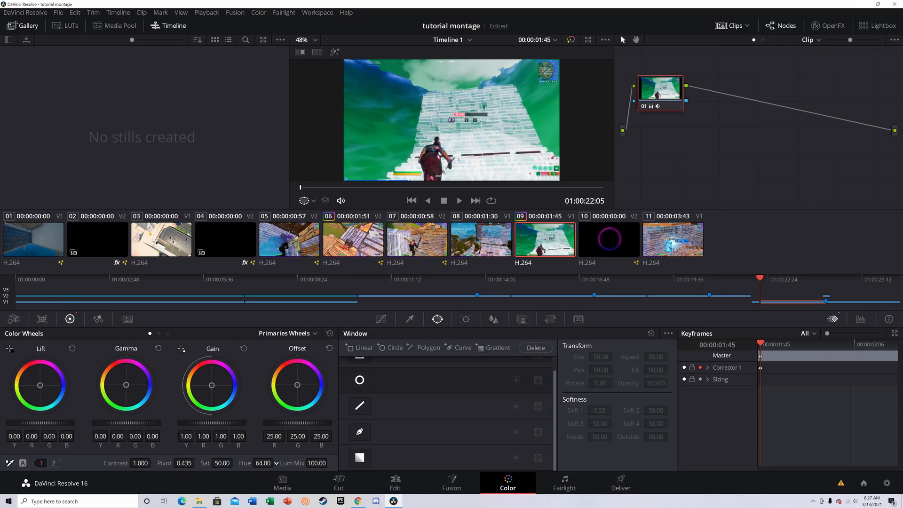
pyautogui.moveTo(276, 463); pyautogui.dragTo(276, 463)
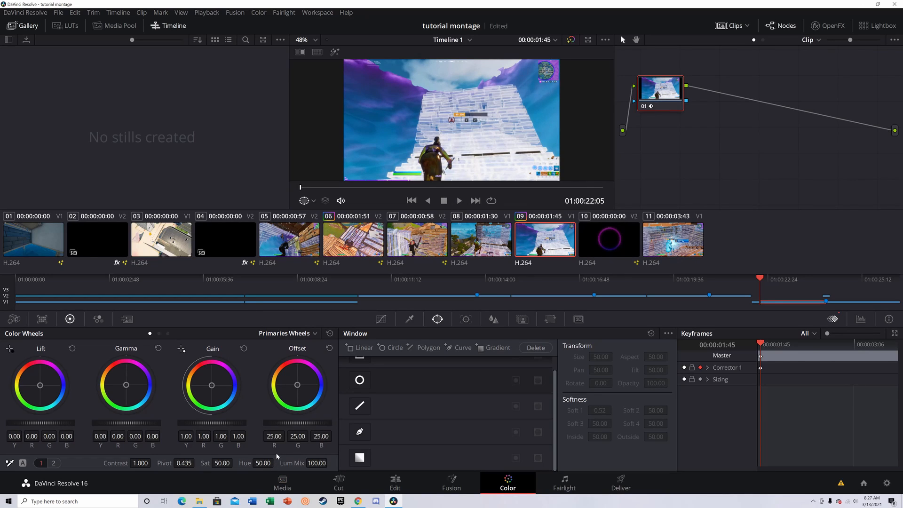
pyautogui.moveTo(228, 463); pyautogui.dragTo(236, 464)
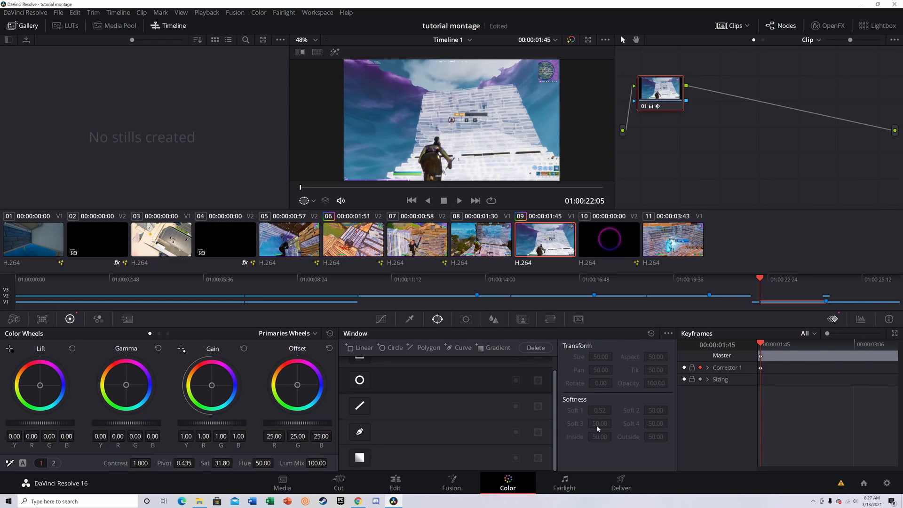
# Step: Keyframe Corrector 1's saturation to 0.00 at 01:00:24:00, near the end of the clip 5.mp4 section before the marker
pyautogui.moveTo(758, 342); pyautogui.dragTo(797, 347)
pyautogui.press('Right')
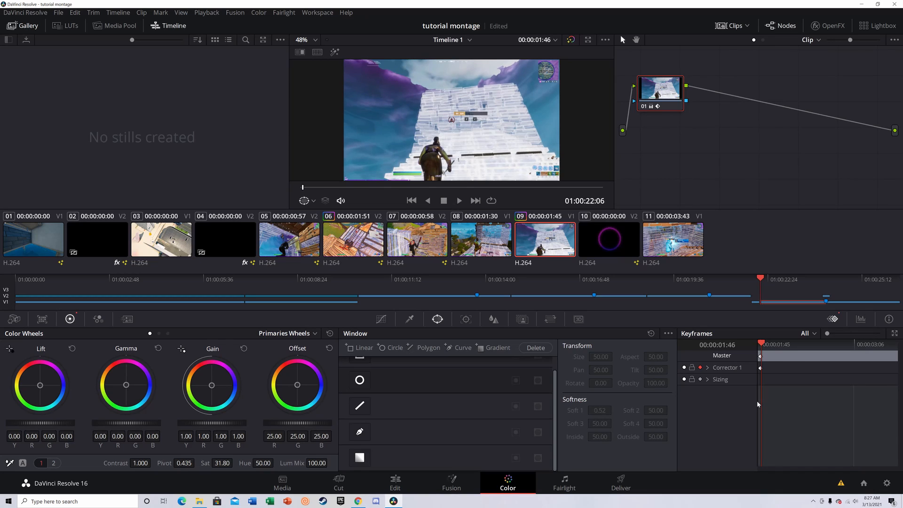
pyautogui.moveTo(761, 345); pyautogui.dragTo(871, 358)
pyautogui.press('Right')
pyautogui.press('Right')
pyautogui.press('Right')
pyautogui.press('Right')
pyautogui.press('Right')
pyautogui.press('Right')
pyautogui.press('Right')
pyautogui.press('Right')
pyautogui.press('Right')
pyautogui.press('Right')
pyautogui.press('Right')
pyautogui.press('Right')
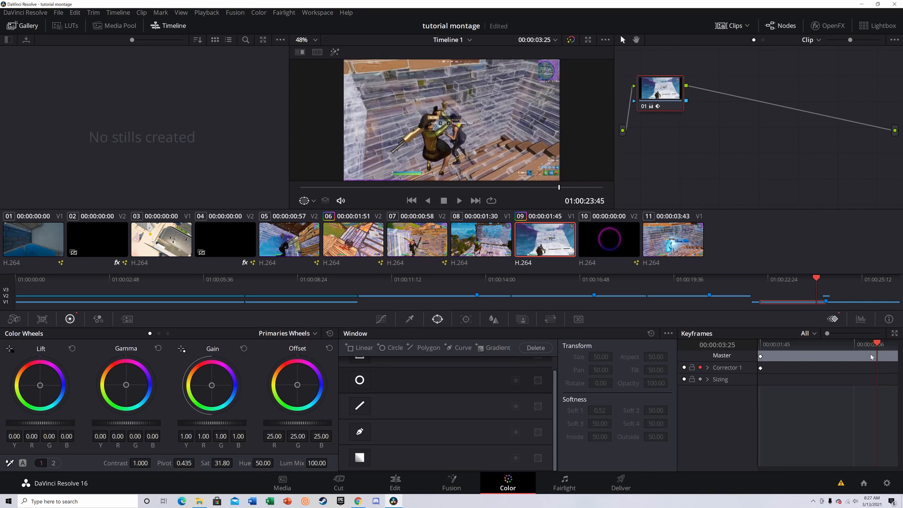
pyautogui.press('Right')
pyautogui.press('Right')
pyautogui.press('Right')
pyautogui.press('Right')
pyautogui.press('Right')
pyautogui.press('Right')
pyautogui.press('Right')
pyautogui.press('Right')
pyautogui.press('Right')
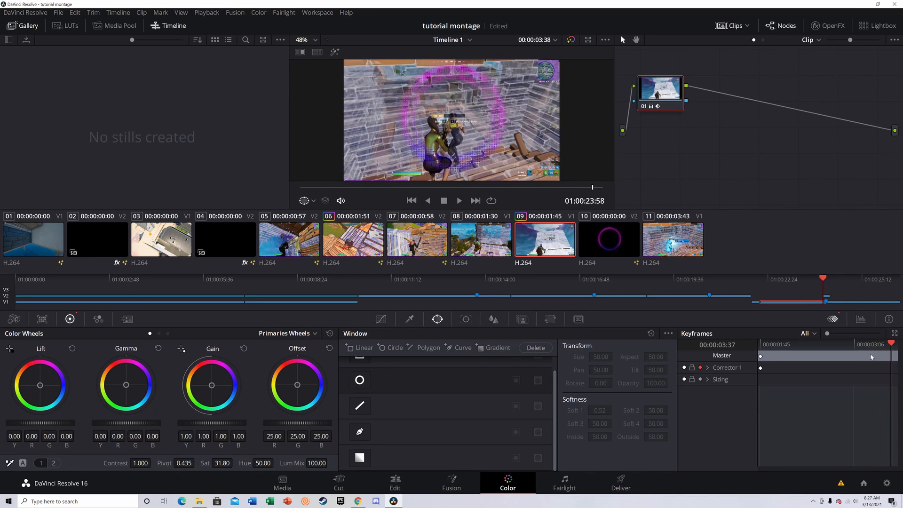
pyautogui.press('Right')
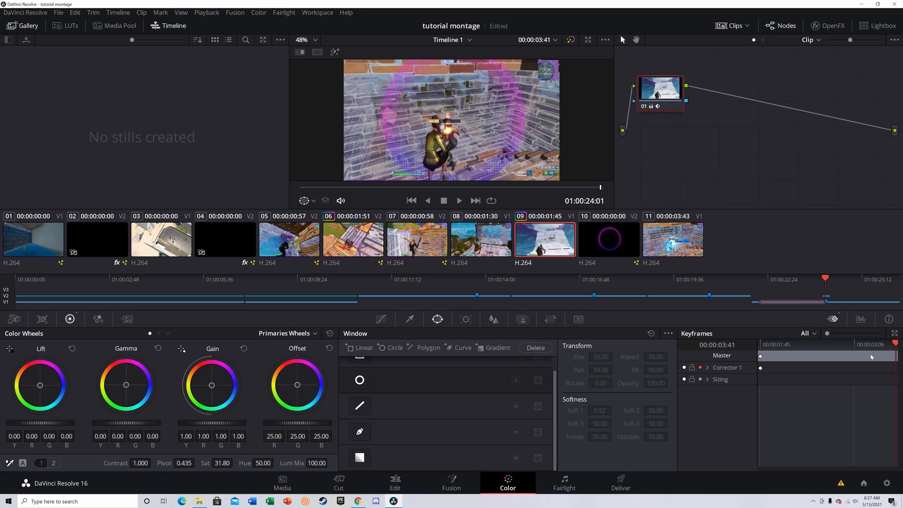
pyautogui.press('Left')
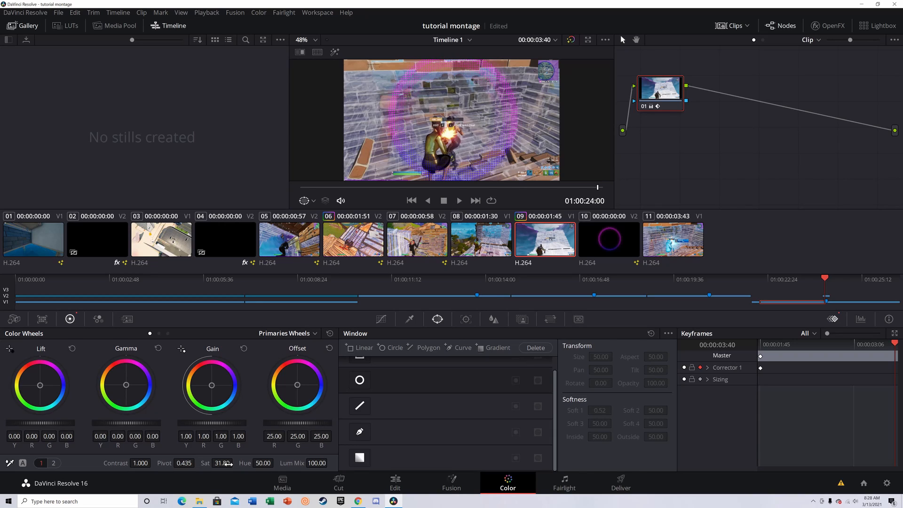
pyautogui.moveTo(227, 464); pyautogui.dragTo(234, 464)
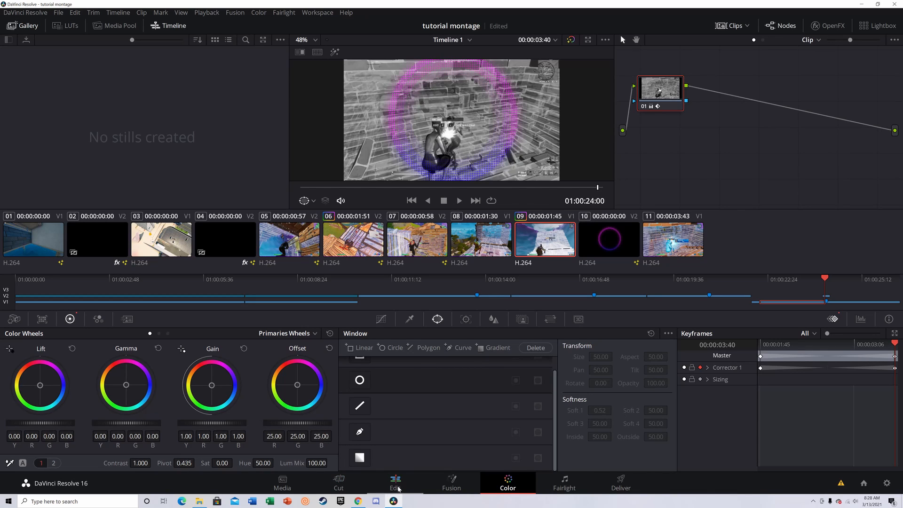
# Step: Play the section from 01:00:22:05 to the marker to check the gradual desaturation
pyautogui.click(395, 484)
pyautogui.moveTo(716, 329); pyautogui.dragTo(725, 324)
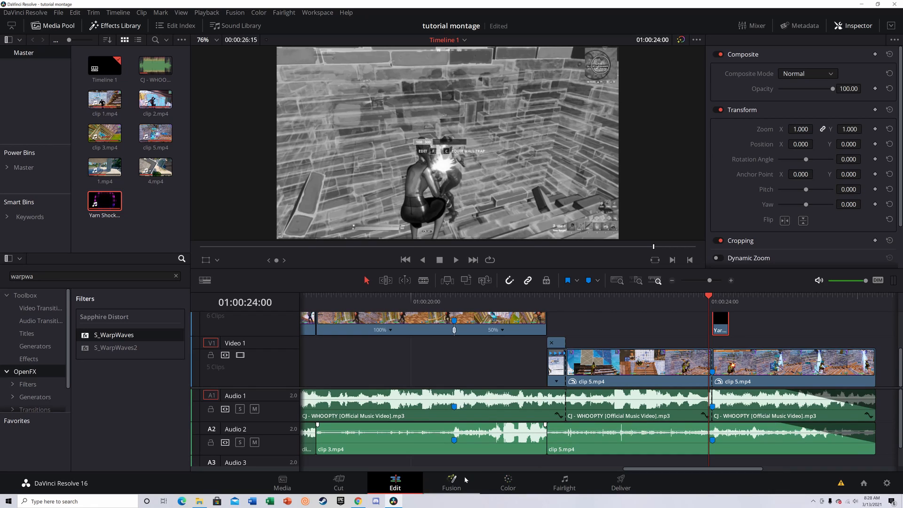
pyautogui.click(507, 481)
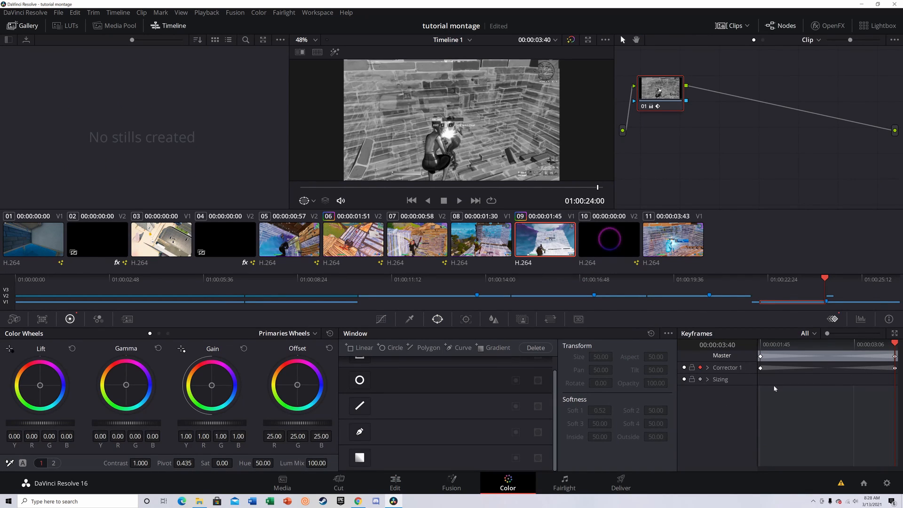
pyautogui.moveTo(883, 342); pyautogui.dragTo(748, 366)
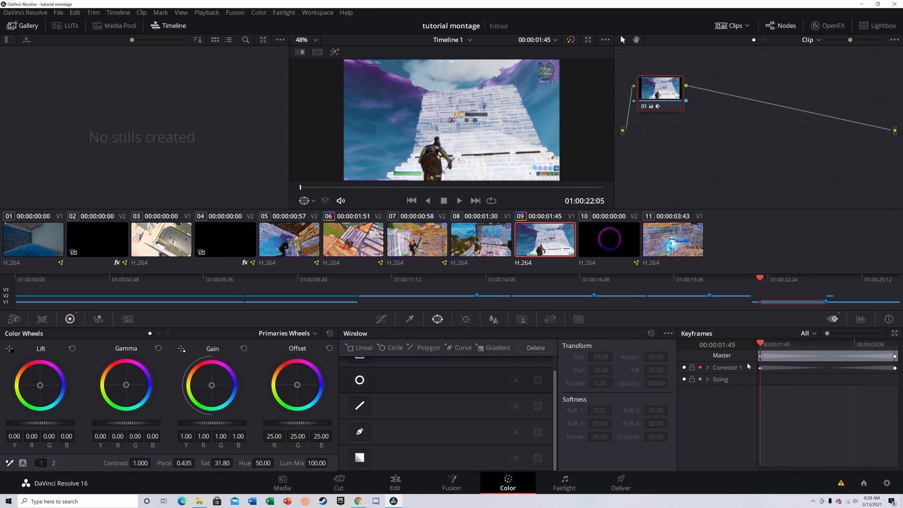
pyautogui.press('space')
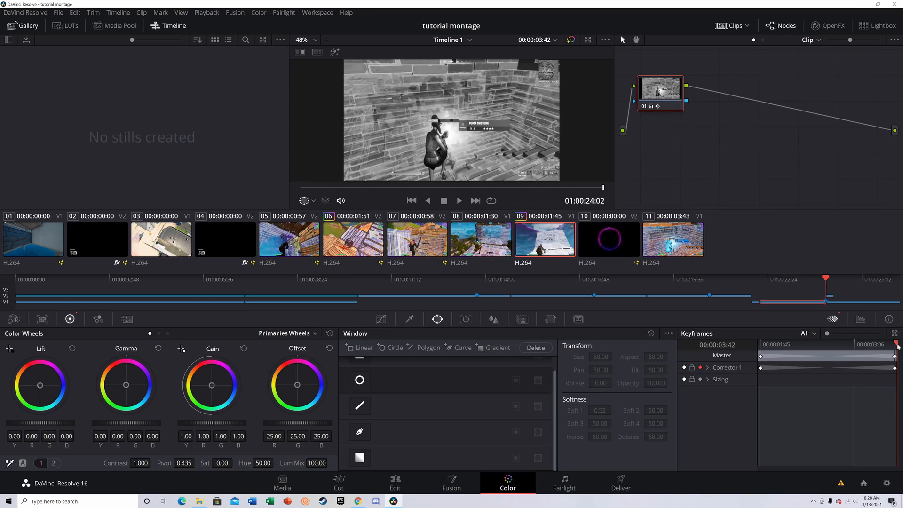
pyautogui.moveTo(898, 343); pyautogui.dragTo(896, 345)
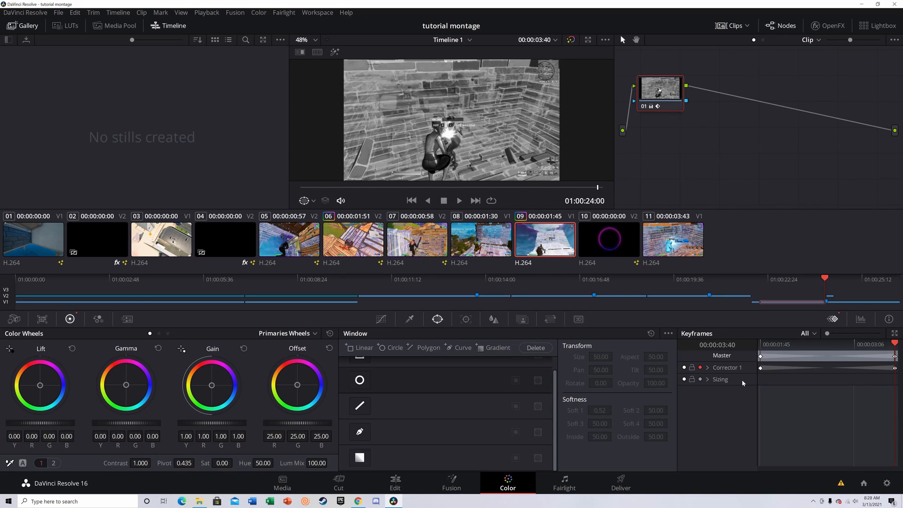
# Step: Review the shockwave overlay on the last clip 5.mp4 section around the marker at 01:00:24:03 on the Edit page
pyautogui.click(674, 239)
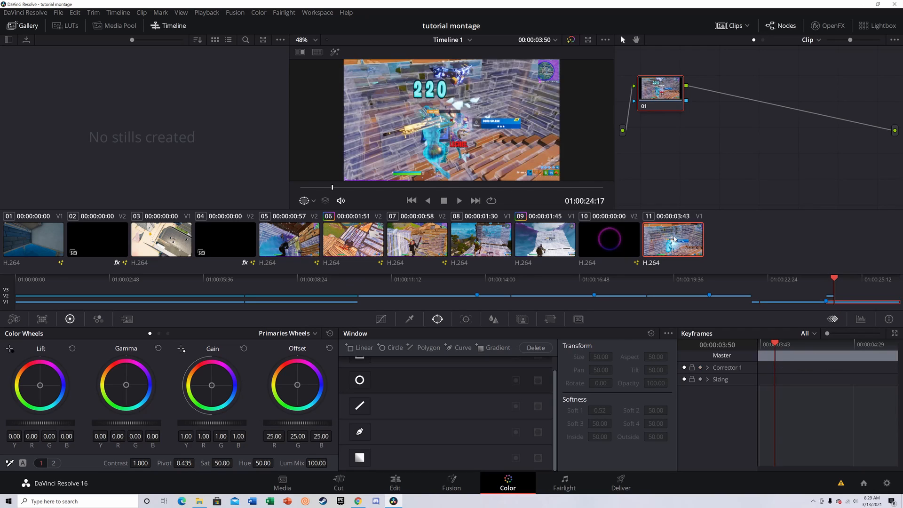
pyautogui.moveTo(789, 353); pyautogui.dragTo(759, 351)
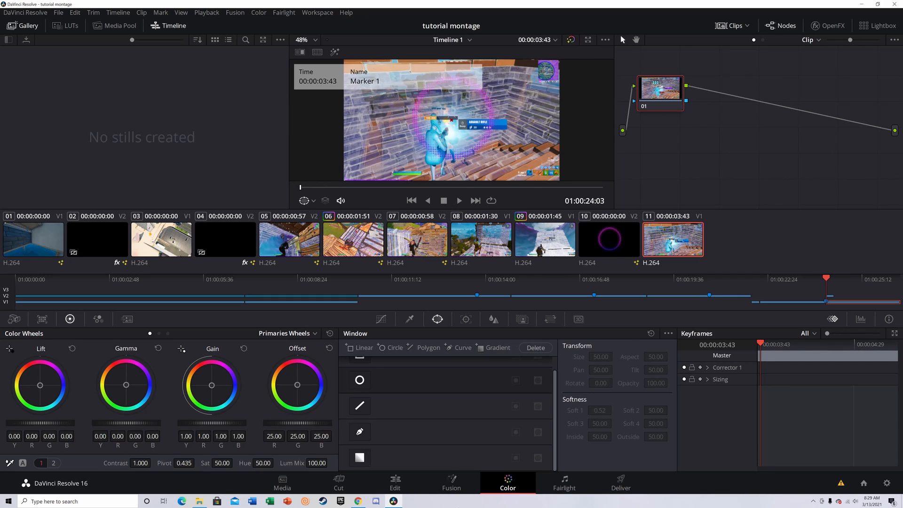
pyautogui.click(395, 483)
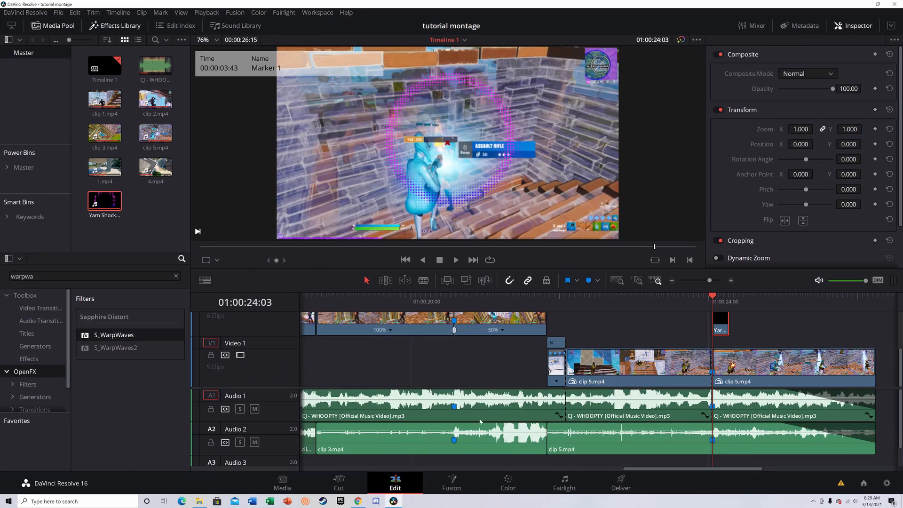
pyautogui.click(695, 300)
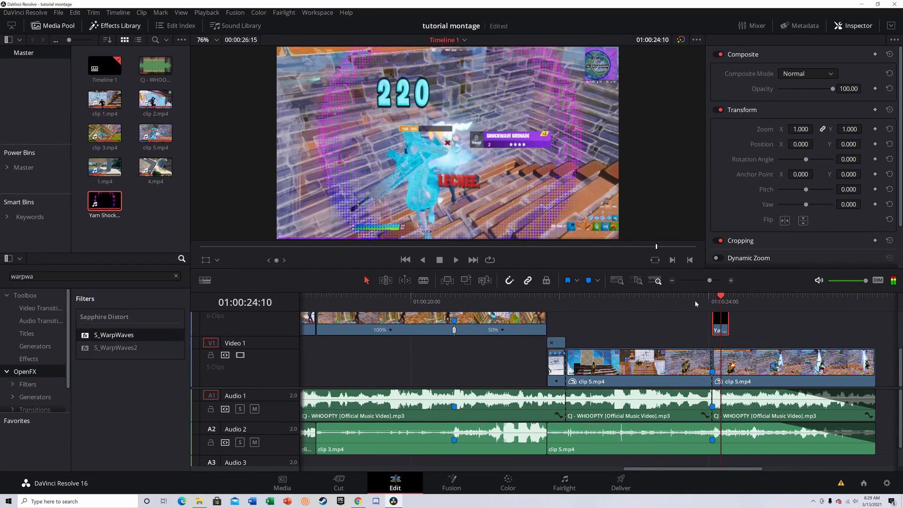
pyautogui.moveTo(737, 298); pyautogui.dragTo(703, 320)
pyautogui.press('space')
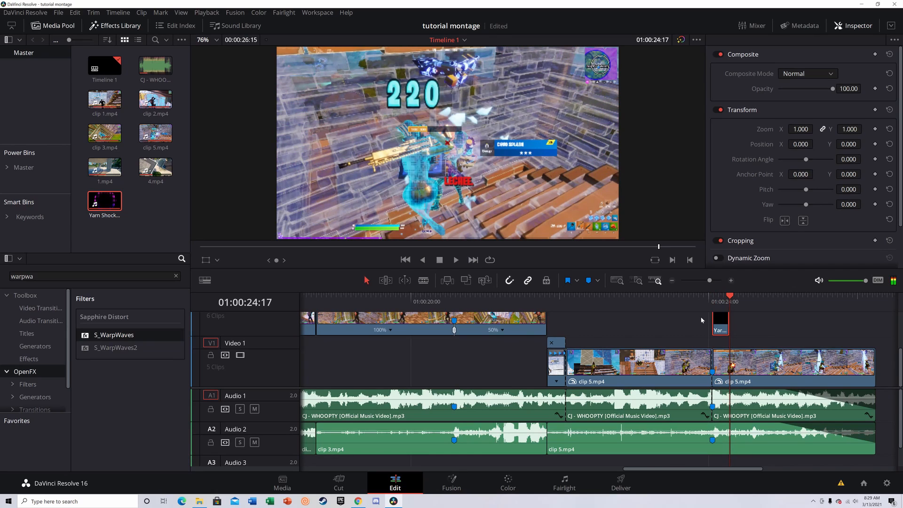
pyautogui.click(719, 300)
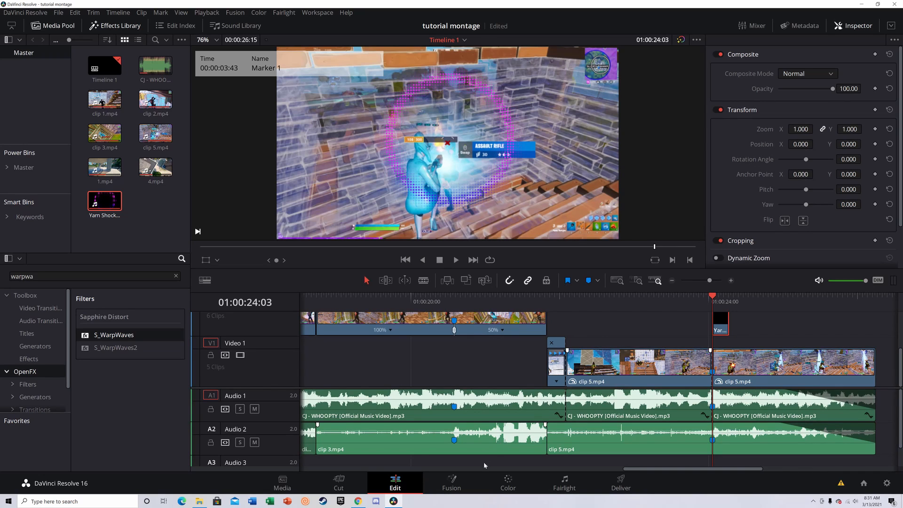
# Step: On the Color page, add a layer node to the last clip 5.mp4 section at its first frame, 01:00:24:03
pyautogui.click(508, 482)
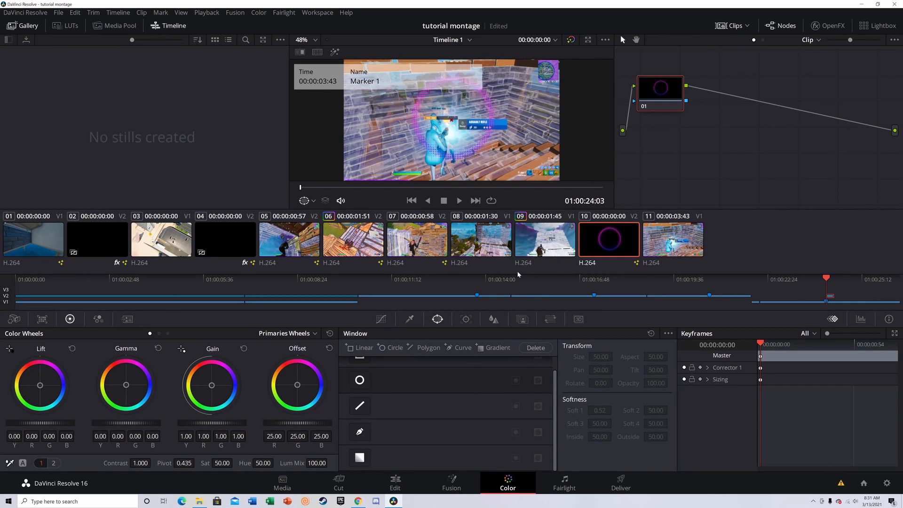
pyautogui.click(660, 239)
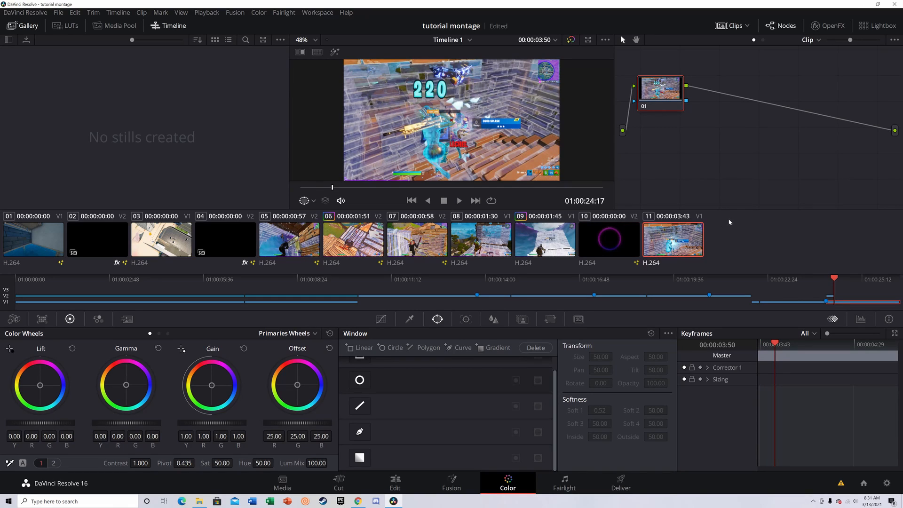
pyautogui.moveTo(774, 346); pyautogui.dragTo(760, 356)
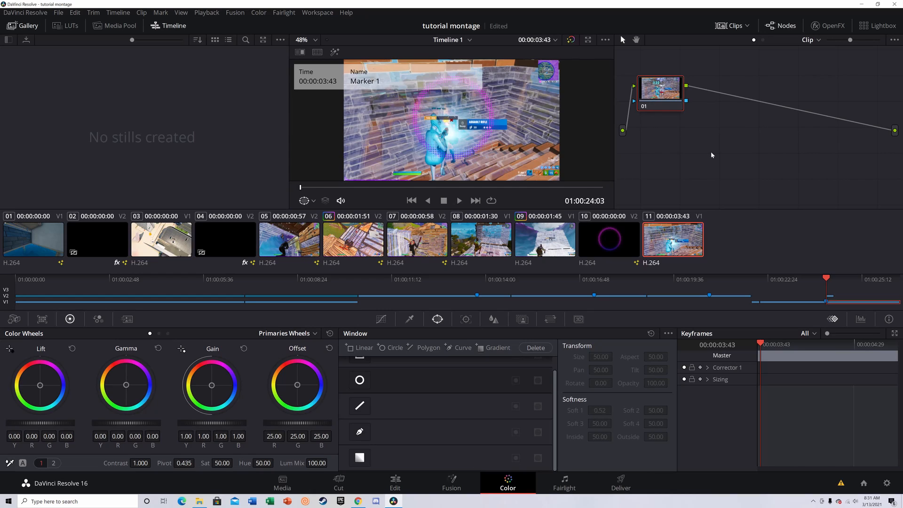
pyautogui.hotkey('alt', 'l')
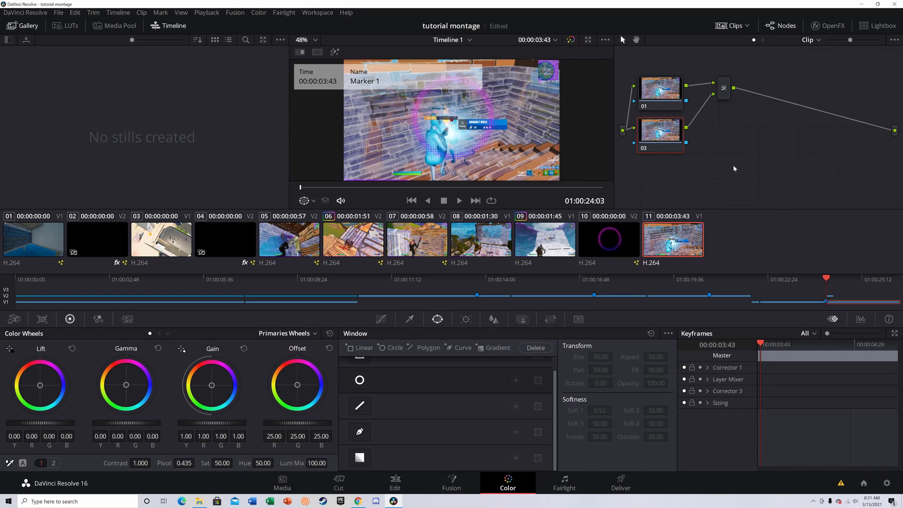
# Step: Make node 01 of the last clip monochrome with the RGB Mixer
pyautogui.click(664, 96)
pyautogui.click(42, 319)
pyautogui.click(14, 319)
pyautogui.click(98, 319)
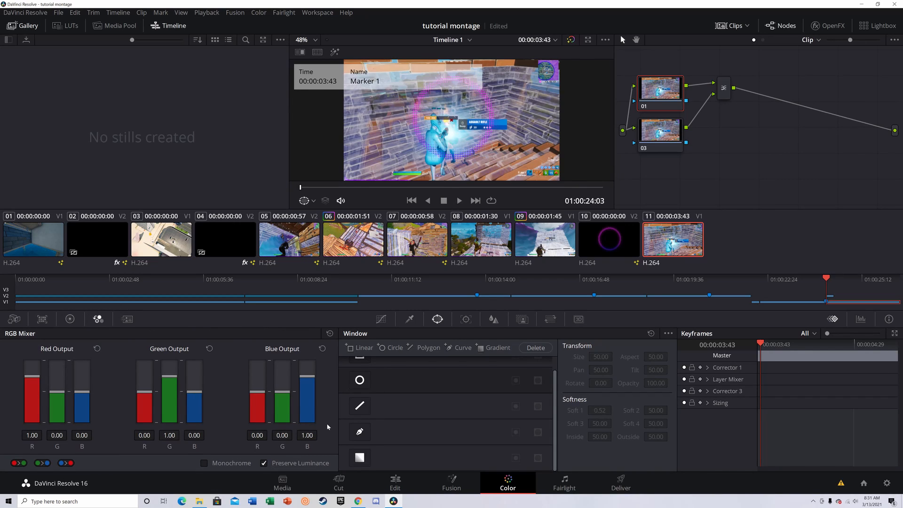
pyautogui.click(204, 463)
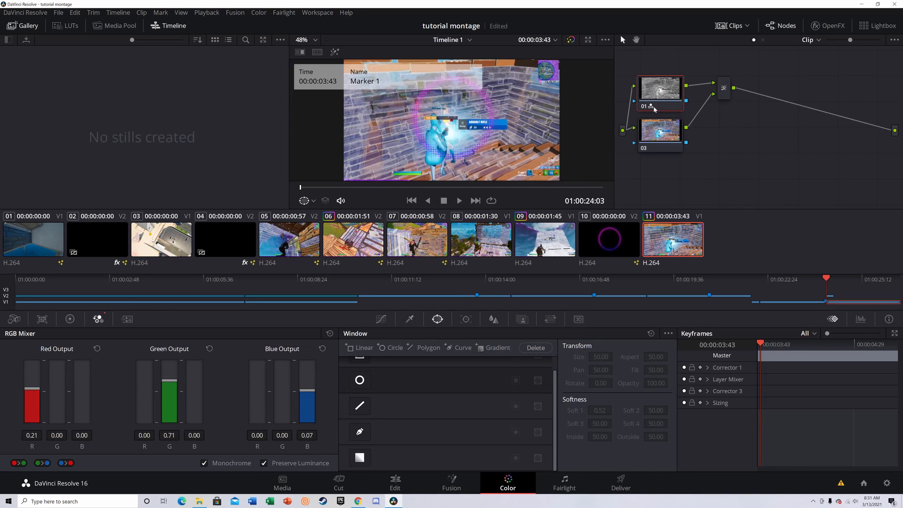
# Step: Add a circular window to node 03 and size it to fit the shockwave ring at 01:00:24:03
pyautogui.click(659, 140)
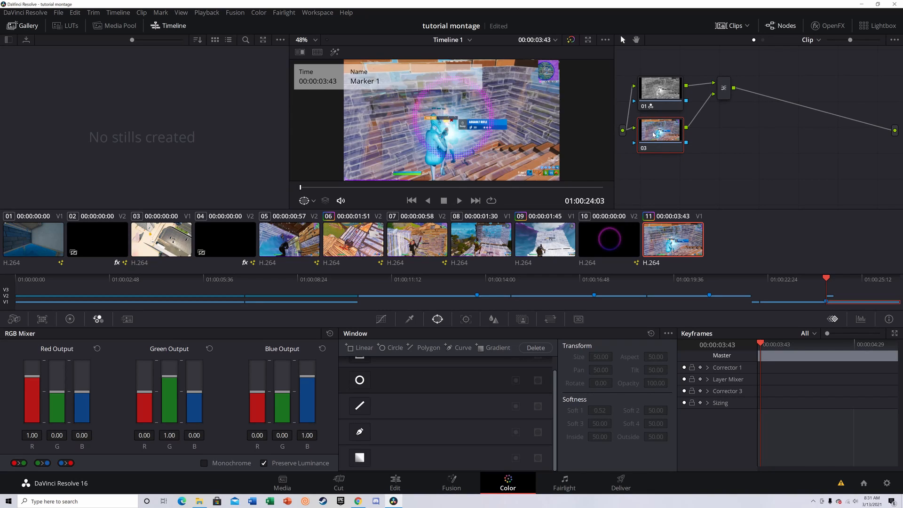
pyautogui.click(359, 381)
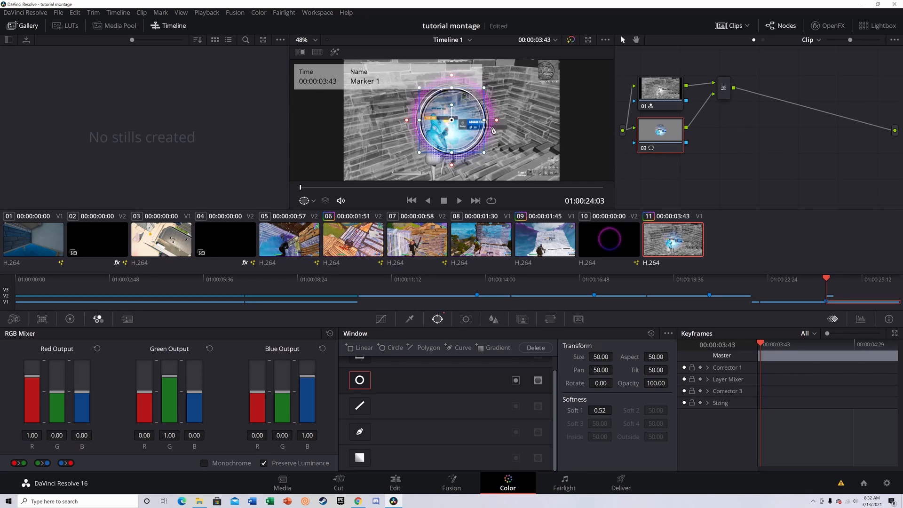
pyautogui.scroll(3, 450, 127)
pyautogui.scroll(3, 450, 126)
pyautogui.moveTo(506, 179)
pyautogui.mouseDown()
pyautogui.moveTo(524, 189)
pyautogui.moveTo(514, 187)
pyautogui.mouseUp()
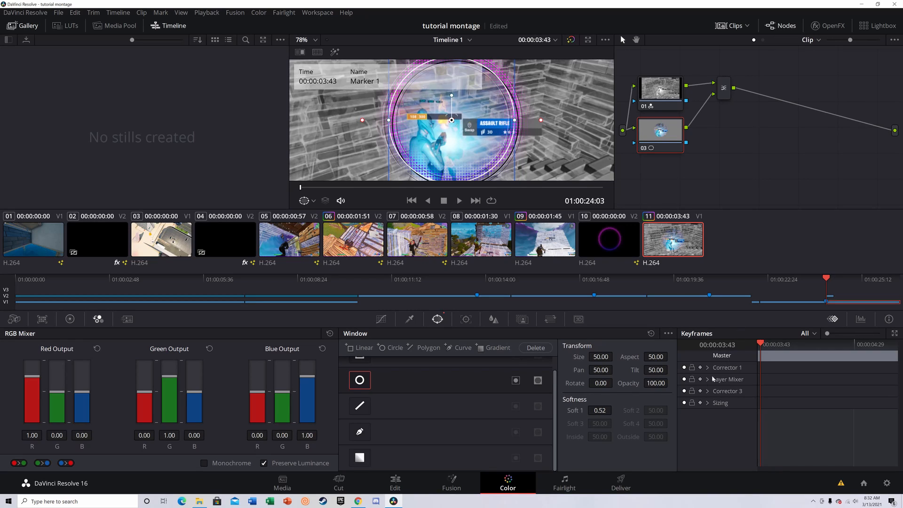
# Step: Enable keyframing on Corrector 3 and enlarge the circular window to follow the shockwave ring at 01:00:24:06
pyautogui.click(700, 391)
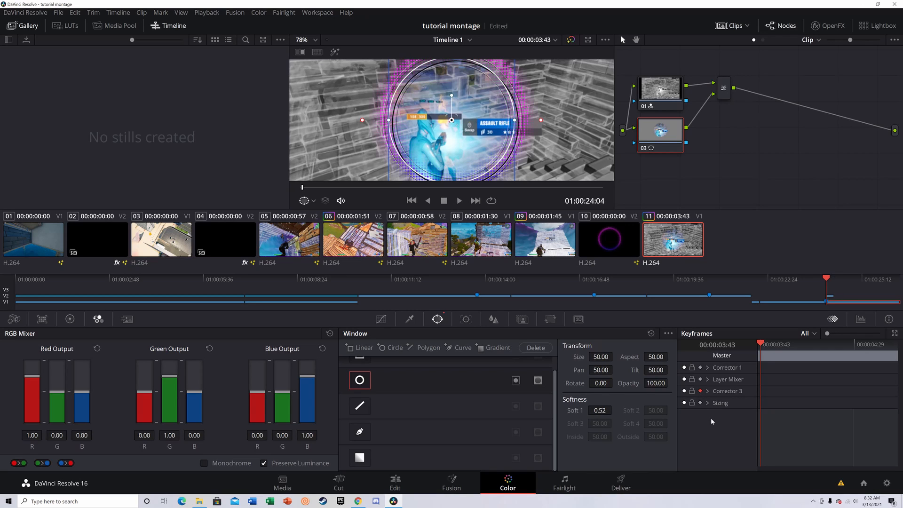
pyautogui.press('Right')
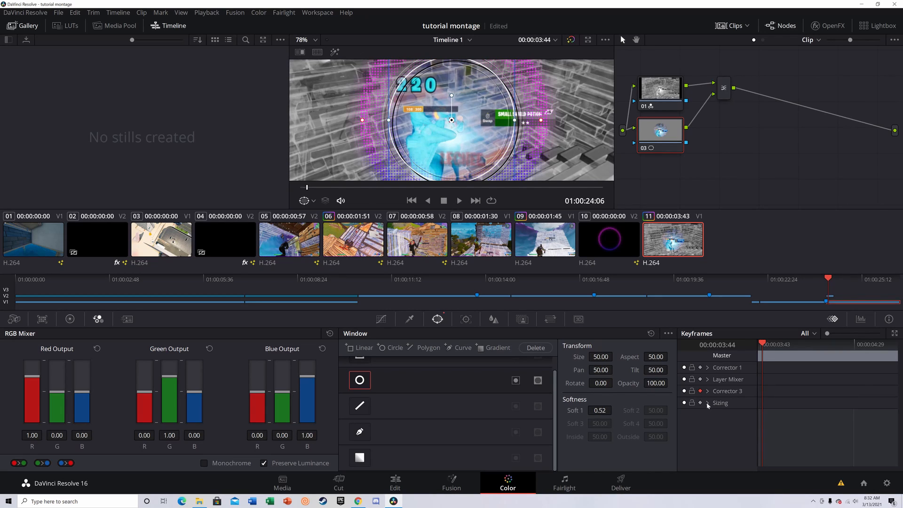
pyautogui.scroll(-3, 553, 167)
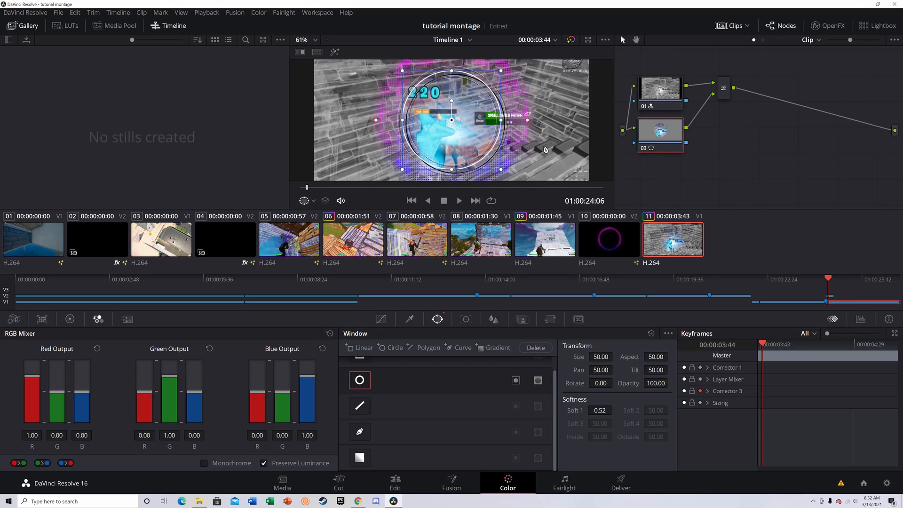
pyautogui.moveTo(502, 175); pyautogui.dragTo(524, 182)
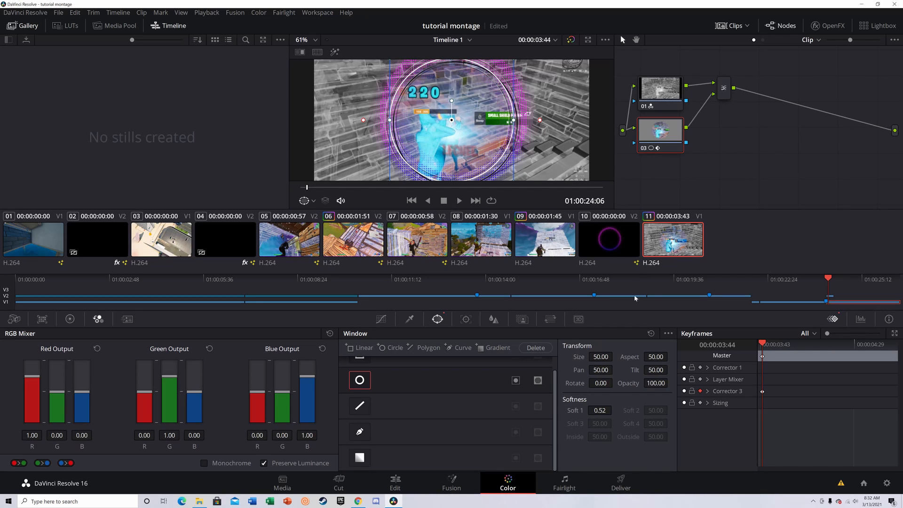
# Step: Keyframe a larger circular window on node 03 at 01:00:24:09 to follow the expanding shockwave ring
pyautogui.press('Right')
pyautogui.press('Right')
pyautogui.press('Right')
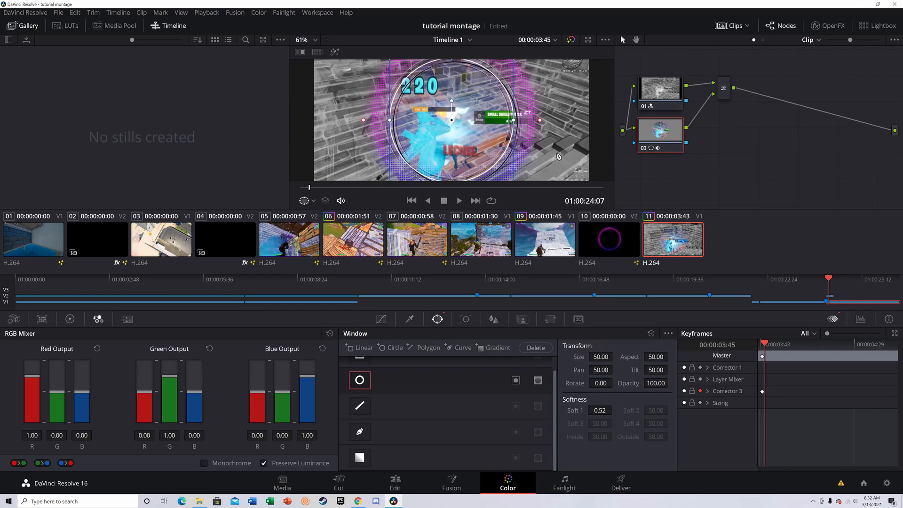
pyautogui.scroll(-1, 544, 135)
pyautogui.scroll(-1, 544, 135)
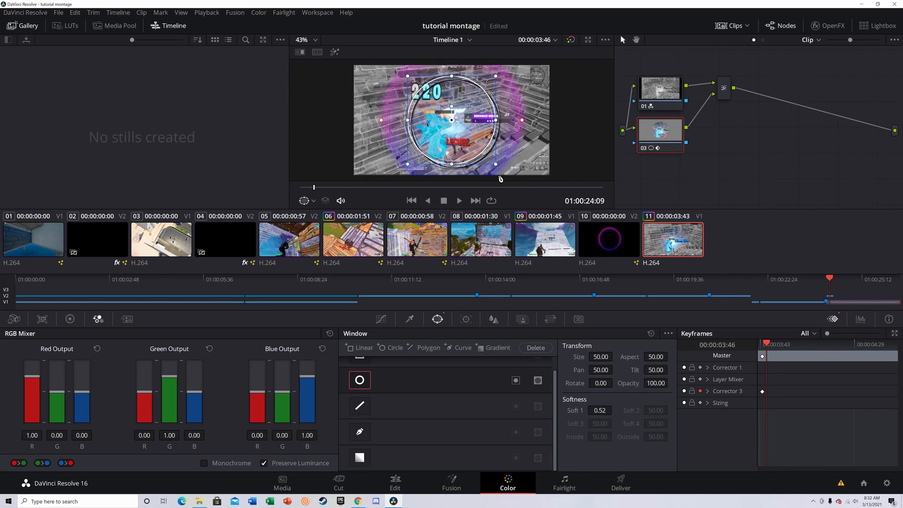
pyautogui.moveTo(495, 164); pyautogui.dragTo(518, 178)
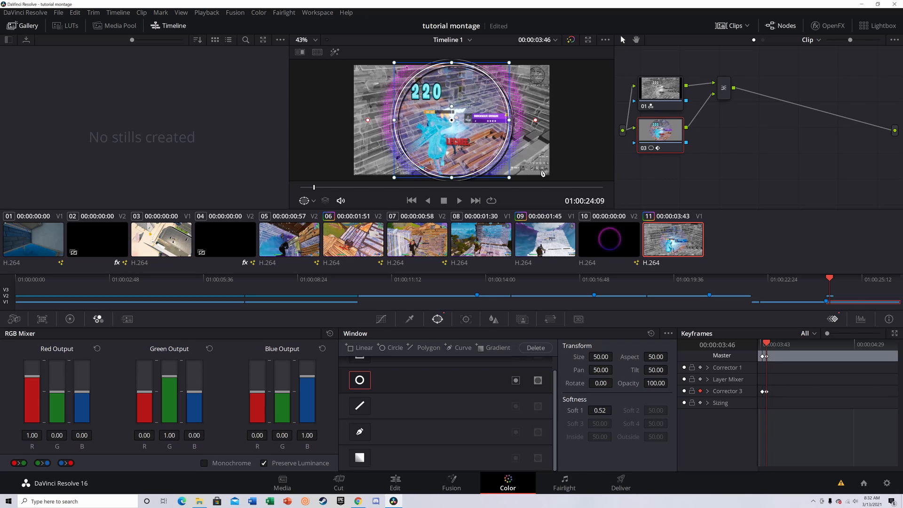
# Step: Keyframe the circular window on node 03 larger again at 01:00:24:12, extending past the frame's upper and lower edges
pyautogui.press('Right')
pyautogui.press('Right')
pyautogui.press('Right')
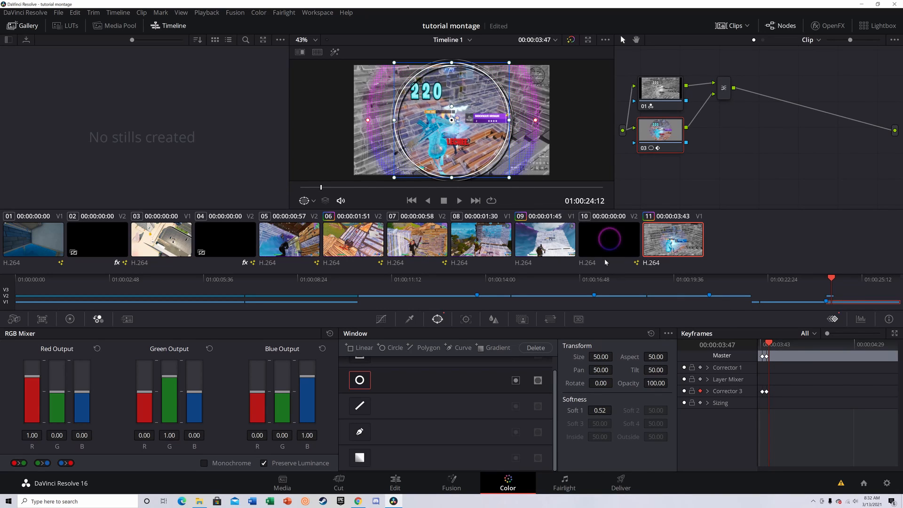
pyautogui.moveTo(509, 178); pyautogui.dragTo(536, 186)
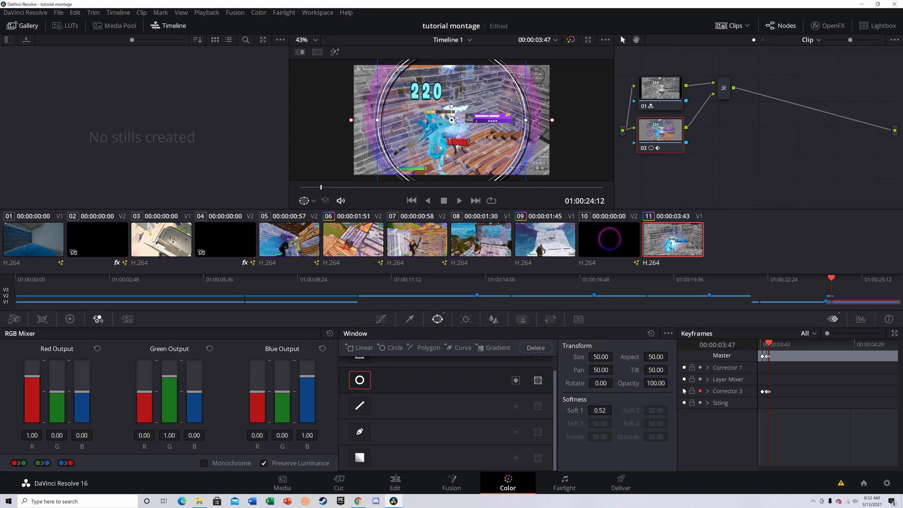
# Step: Keyframe the circular window on node 03 larger at 01:00:24:15, well past the frame's upper and lower edges
pyautogui.press('Right')
pyautogui.press('Right')
pyautogui.press('Right')
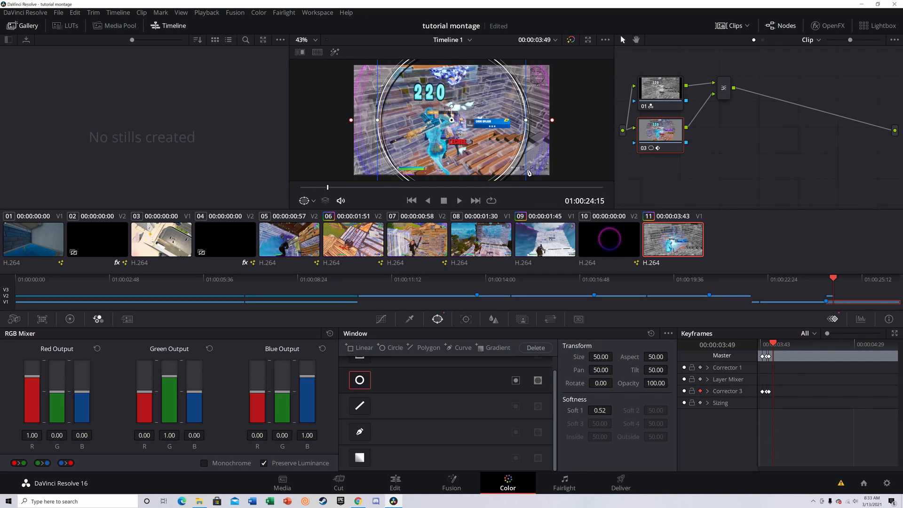
pyautogui.scroll(-1, 527, 168)
pyautogui.scroll(-1, 526, 168)
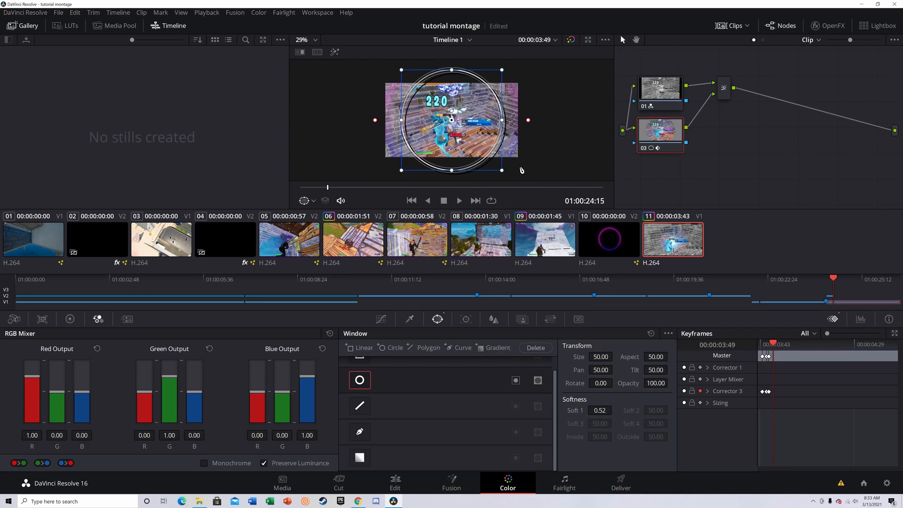
pyautogui.moveTo(505, 173); pyautogui.dragTo(519, 180)
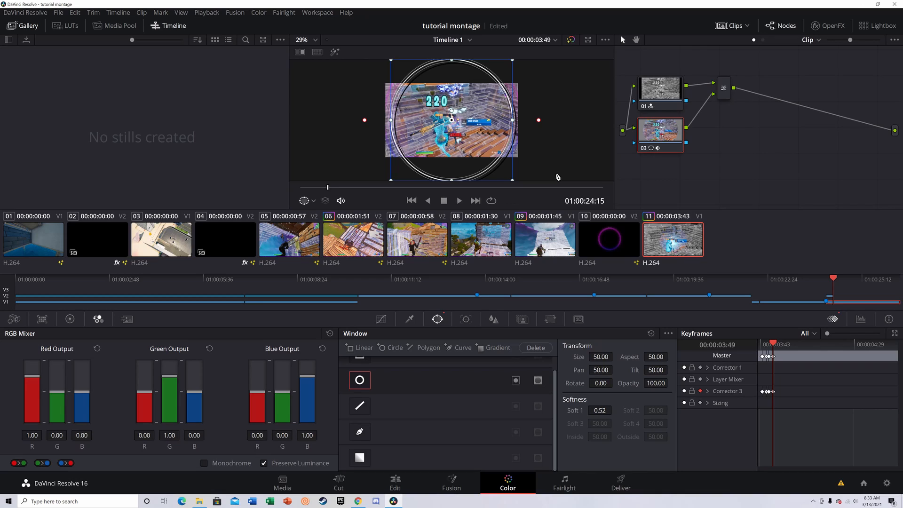
# Step: Keyframe the circular window on node 03 at 01:00:24:17 large enough to enclose the entire frame
pyautogui.press('Right')
pyautogui.press('Right')
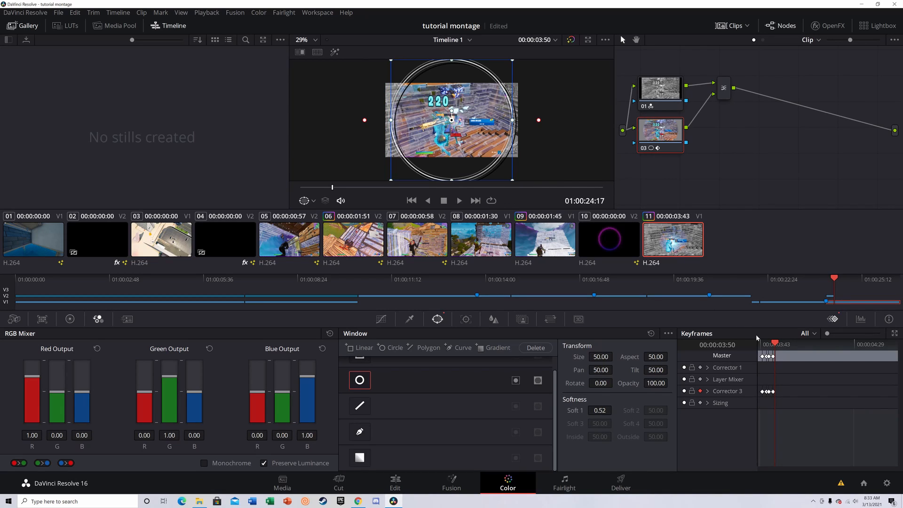
pyautogui.scroll(-1, 541, 157)
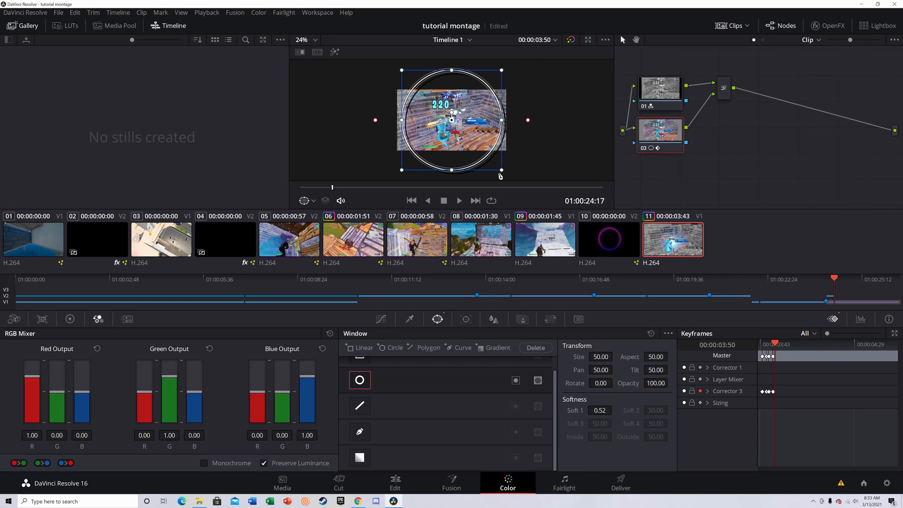
pyautogui.moveTo(504, 174); pyautogui.dragTo(546, 188)
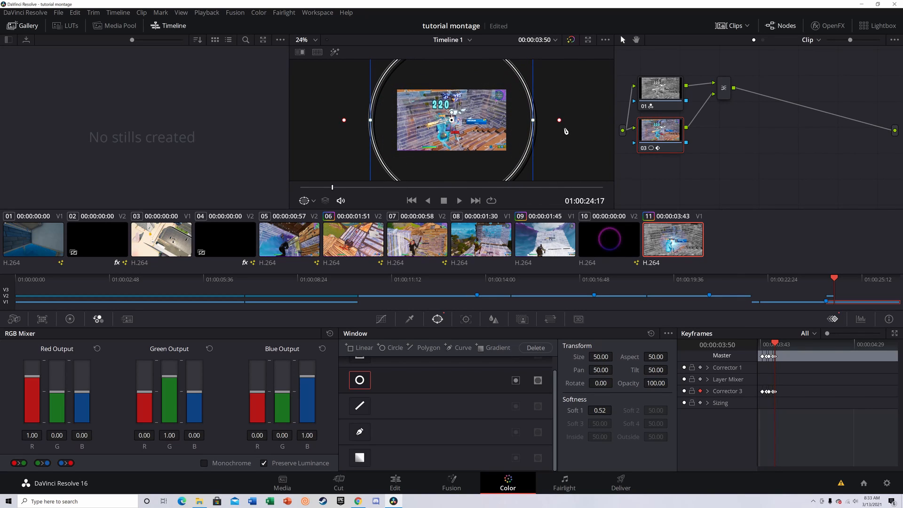
# Step: Return to the Edit page and examine the shockwave colour reveal frame by frame from 01:00:24:00 to 01:00:24:18
pyautogui.click(435, 485)
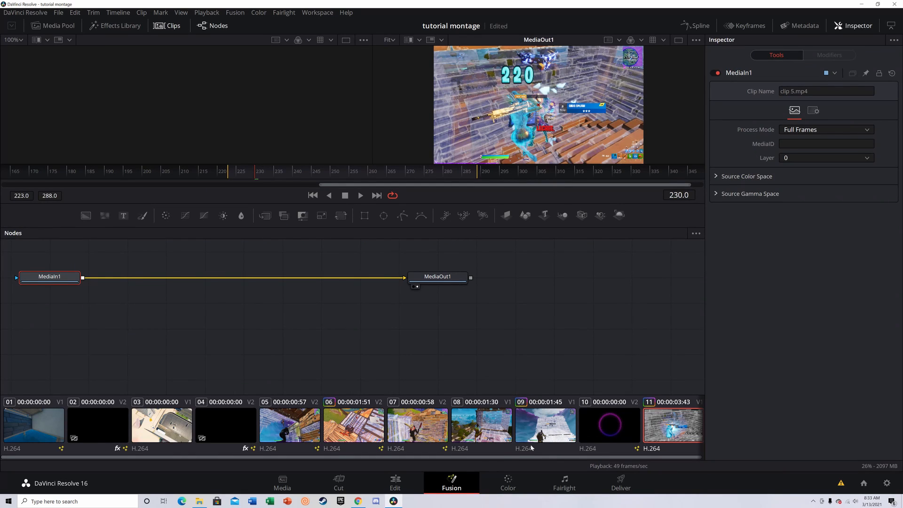
pyautogui.click(411, 485)
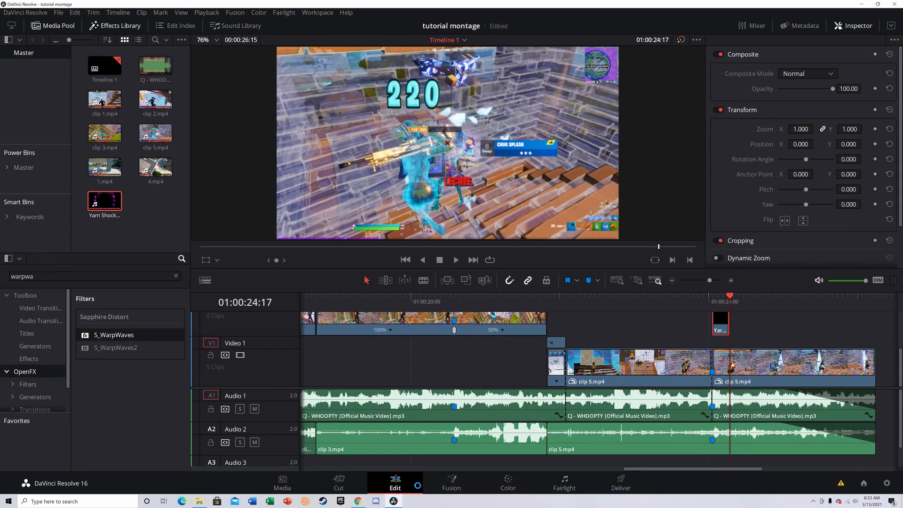
pyautogui.click(711, 302)
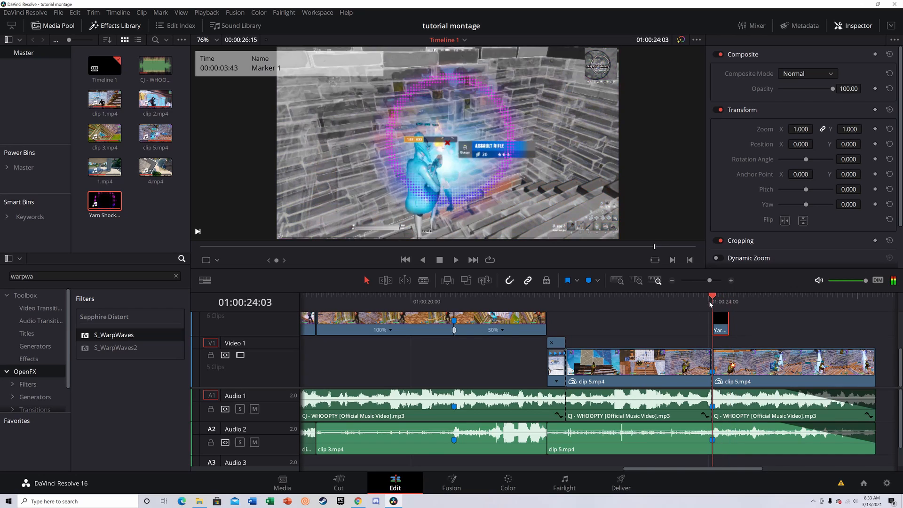
pyautogui.click(703, 299)
pyautogui.press('Right')
pyautogui.press('Right')
pyautogui.press('Right')
pyautogui.press('Right')
pyautogui.press('Right')
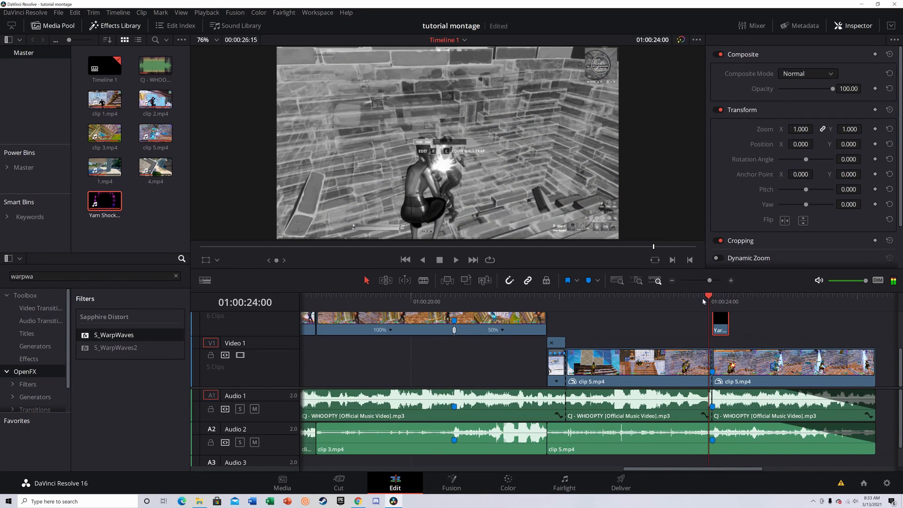
pyautogui.press('Right')
pyautogui.press('Right')
pyautogui.press('Right')
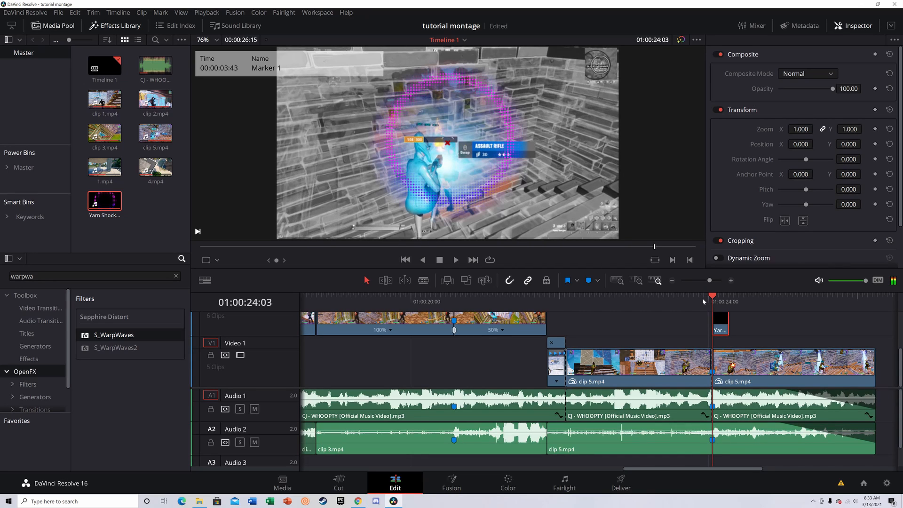
pyautogui.press('Right')
pyautogui.press('Right')
pyautogui.press('Right')
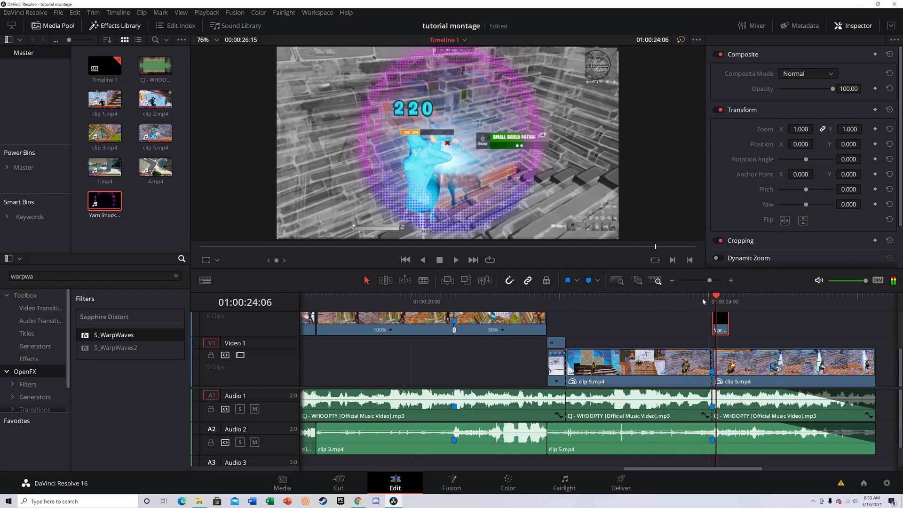
pyautogui.press('Right')
pyautogui.press('Right')
pyautogui.press('Right')
pyautogui.press('Right')
pyautogui.press('Right')
pyautogui.press('Right')
pyautogui.press('Right')
pyautogui.press('Right')
pyautogui.press('Right')
pyautogui.press('Right')
pyautogui.press('Right')
pyautogui.press('Right')
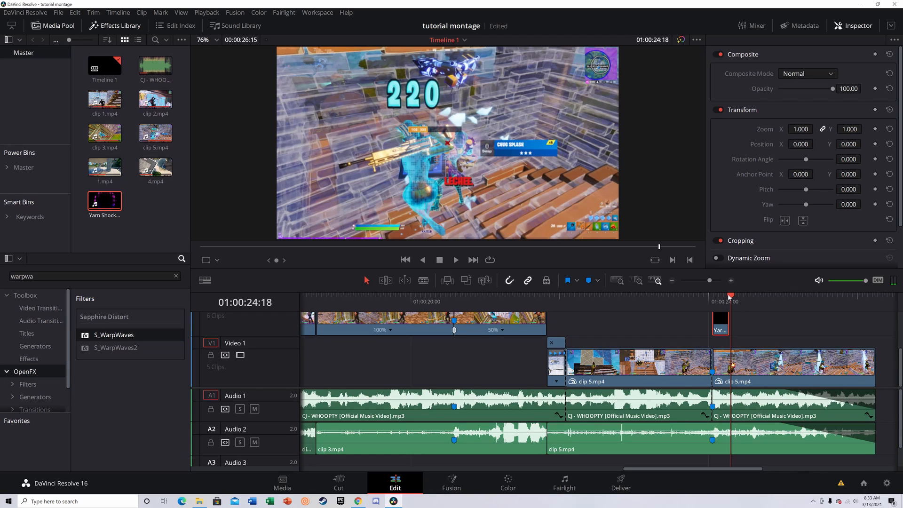
# Step: Grade the shockwave clip red: set Shadows and Color Boost to 100, and shift Gain to R 1.80, G 1.35, B 0.01
pyautogui.moveTo(728, 297); pyautogui.dragTo(716, 303)
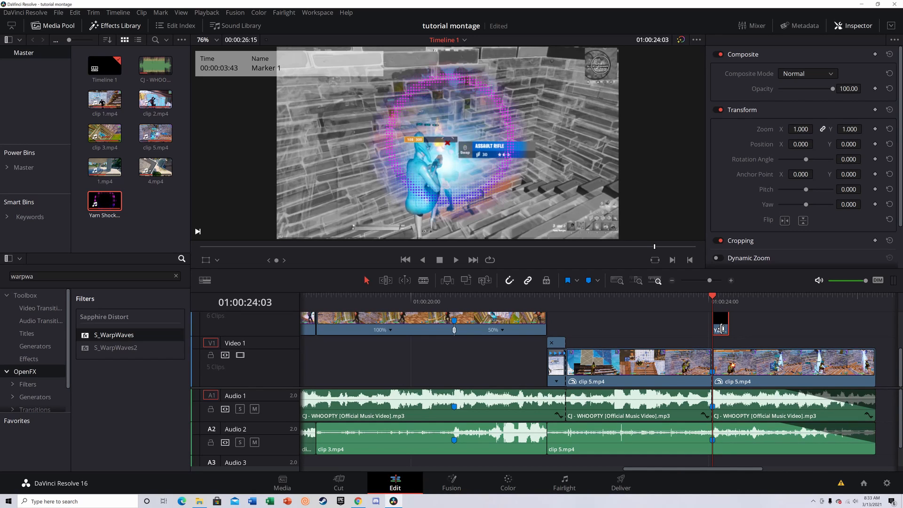
pyautogui.click(509, 482)
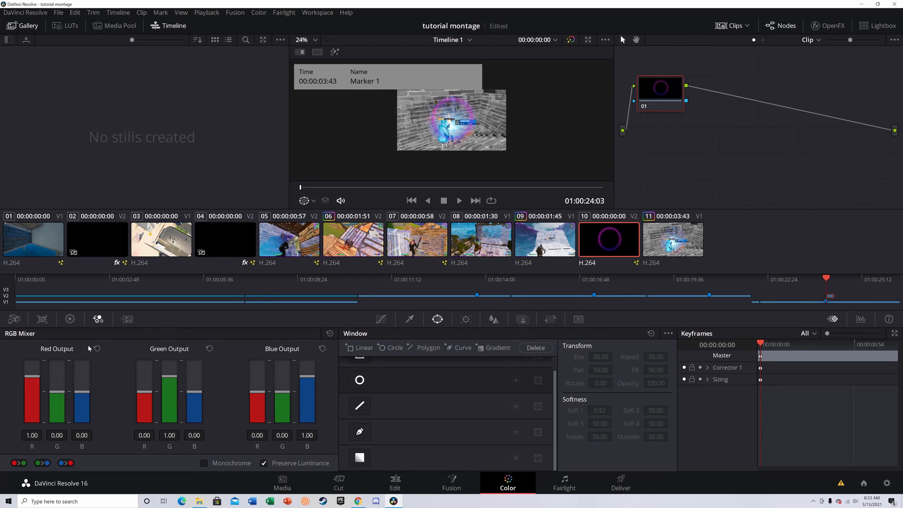
pyautogui.click(70, 319)
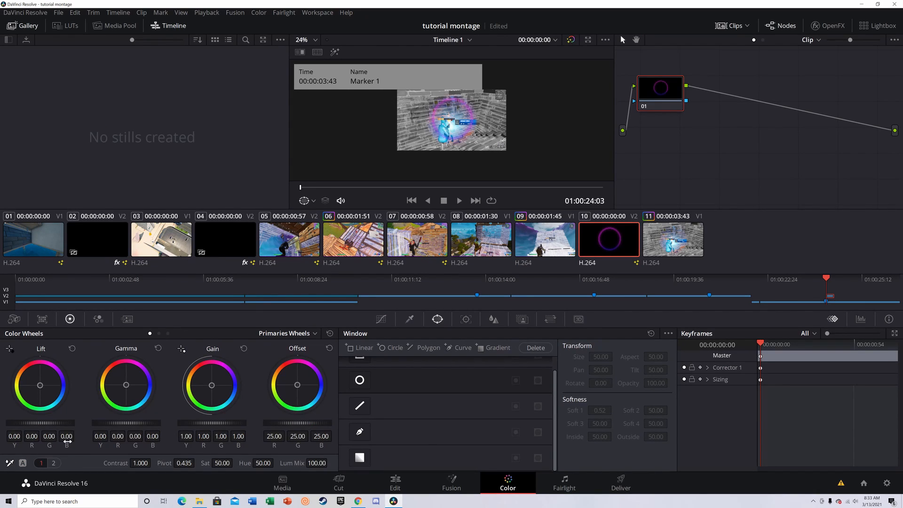
pyautogui.click(54, 463)
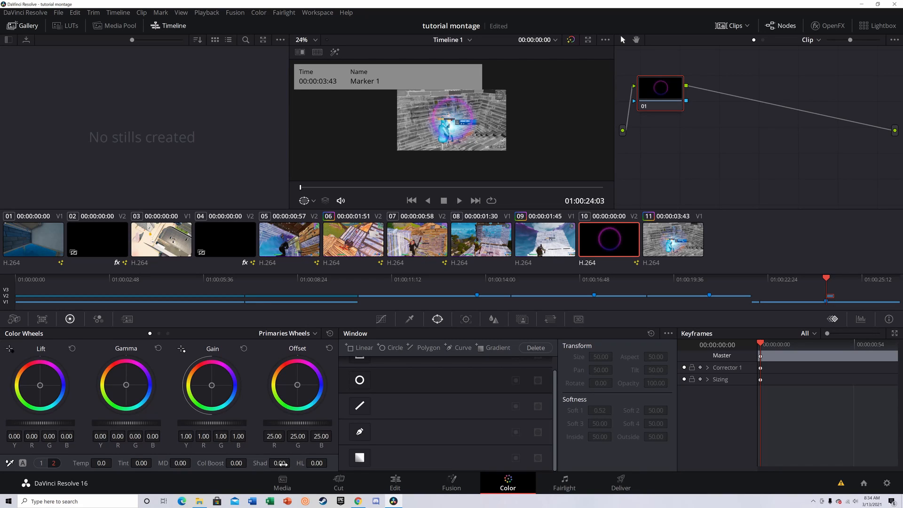
pyautogui.moveTo(282, 463); pyautogui.dragTo(293, 463)
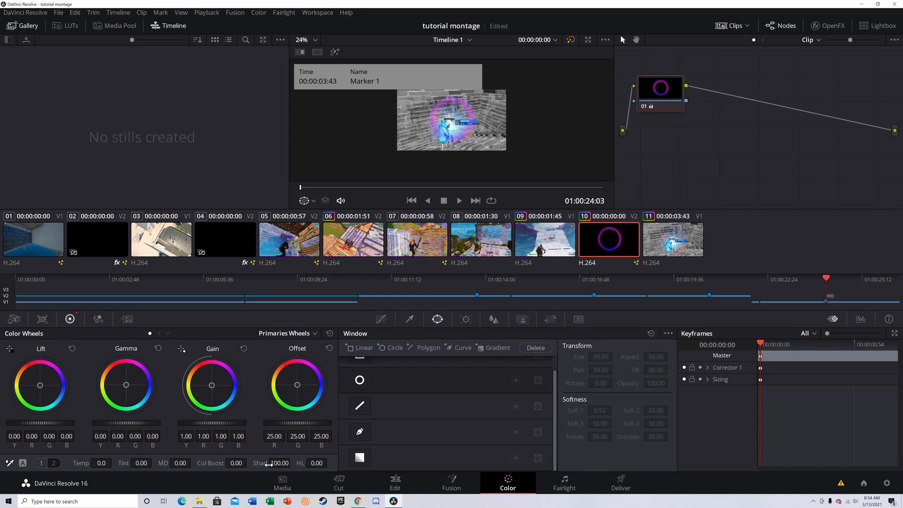
pyautogui.moveTo(236, 463); pyautogui.dragTo(248, 462)
pyautogui.moveTo(212, 386); pyautogui.dragTo(186, 381)
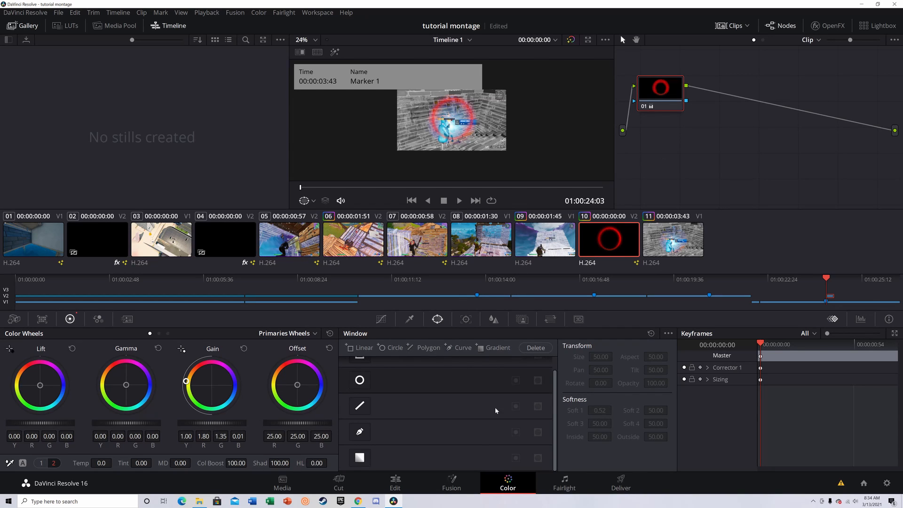
# Step: Return to the Edit page and play the red shockwave transition through to the end of the timeline
pyautogui.hotkey('shift', '4')
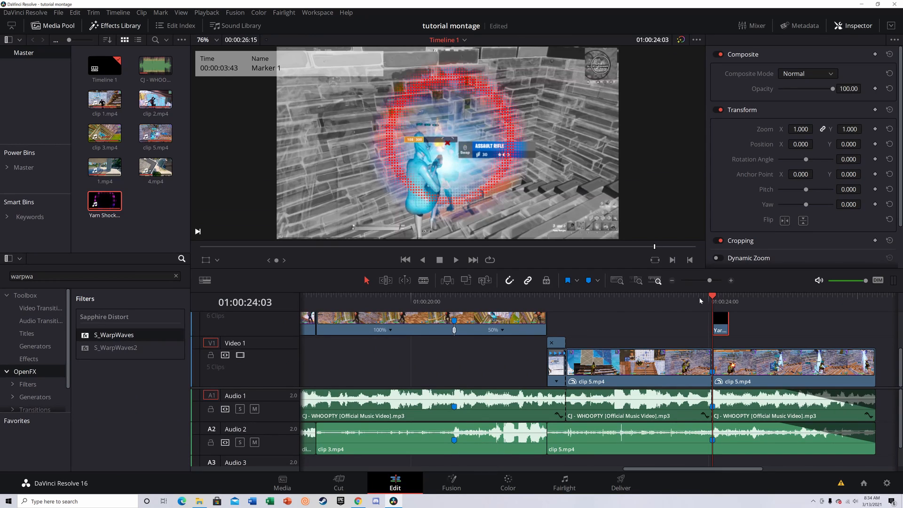
pyautogui.click(690, 298)
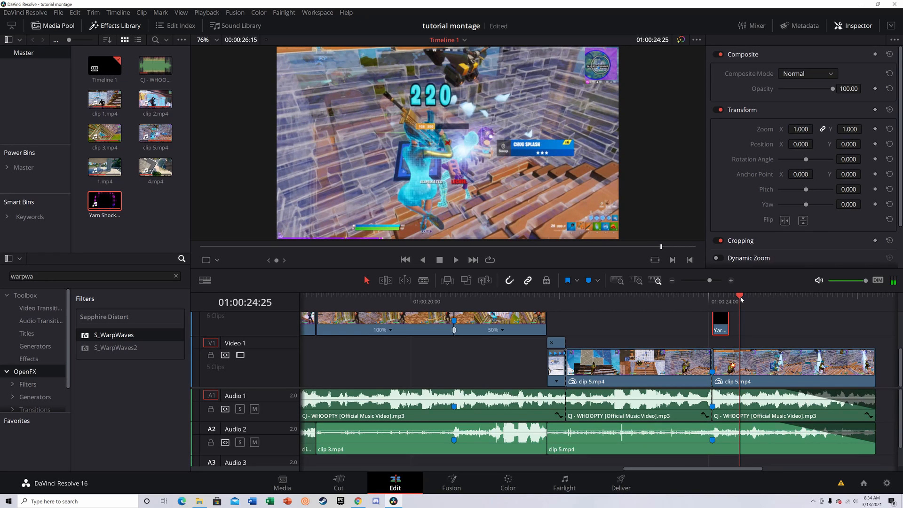
pyautogui.click(713, 306)
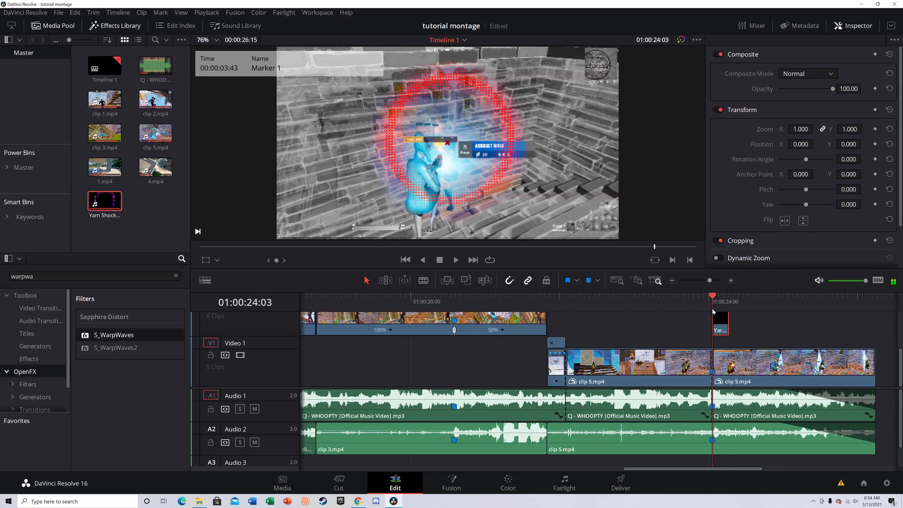
pyautogui.press('space')
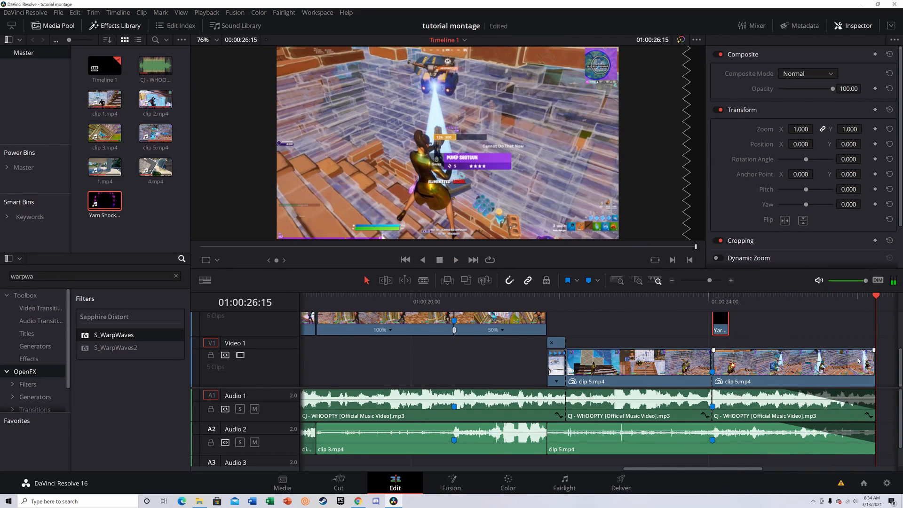
# Step: Add a video fade-out to the final clip 5.mp4 segment, starting where the music fade begins, and play the ending
pyautogui.moveTo(875, 351); pyautogui.dragTo(781, 350)
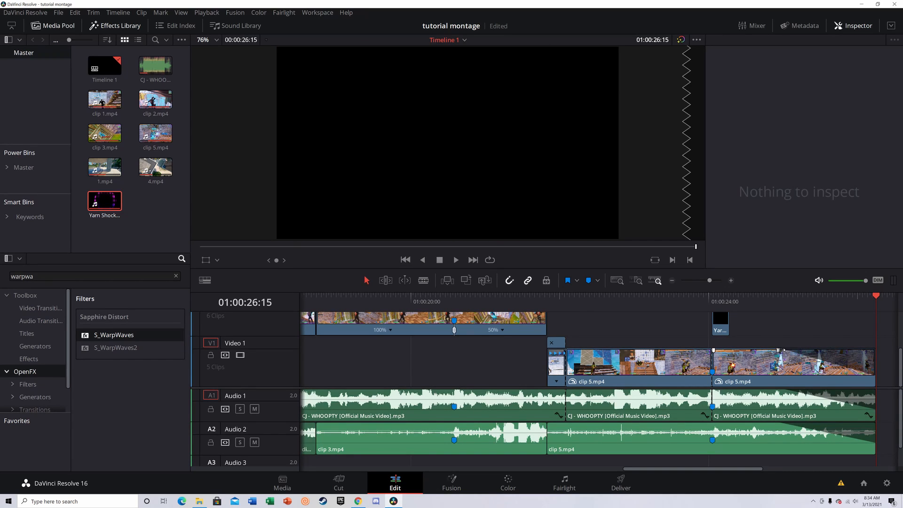
pyautogui.moveTo(867, 302); pyautogui.dragTo(769, 320)
pyautogui.press('space')
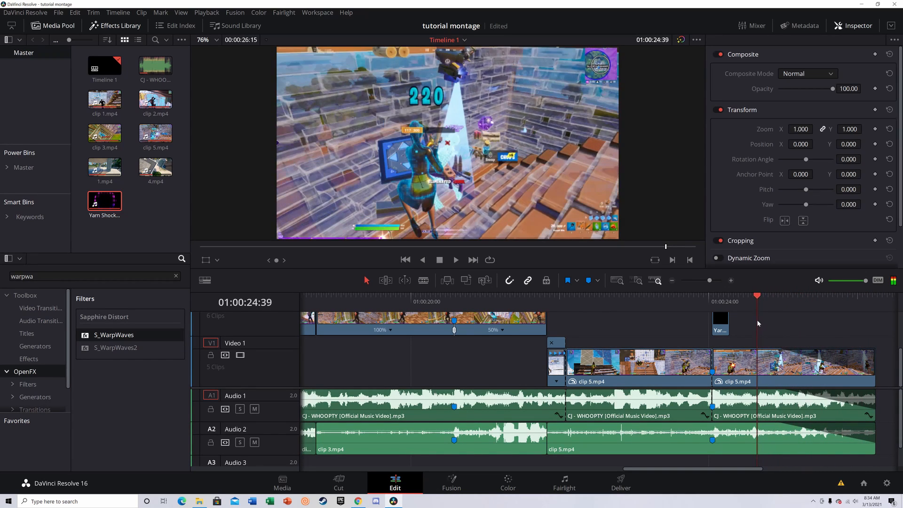